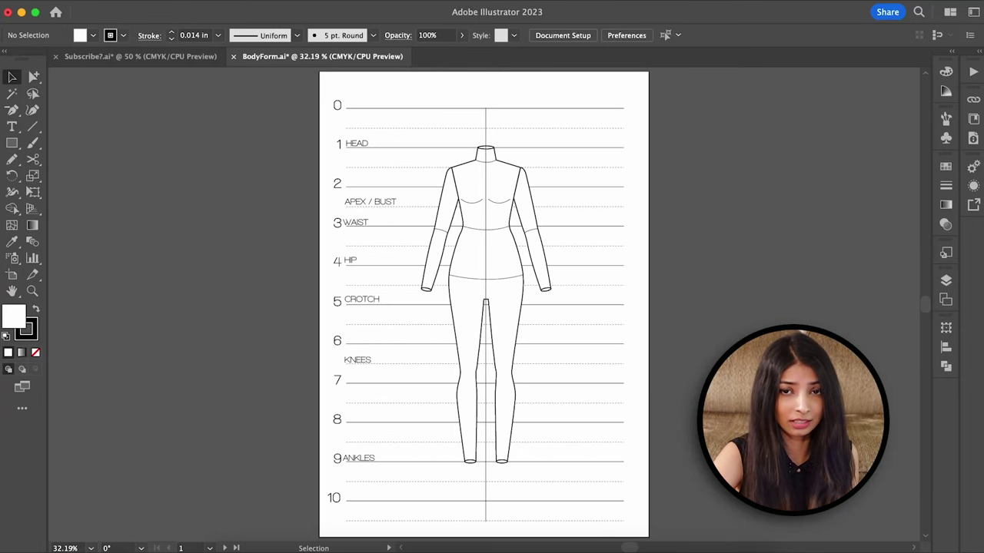
# Step: Draw half of a grey-filled top over the body form with the Pen tool, from centre neckline to shoulder, armhole, waist and hip
pyautogui.click(485, 183)
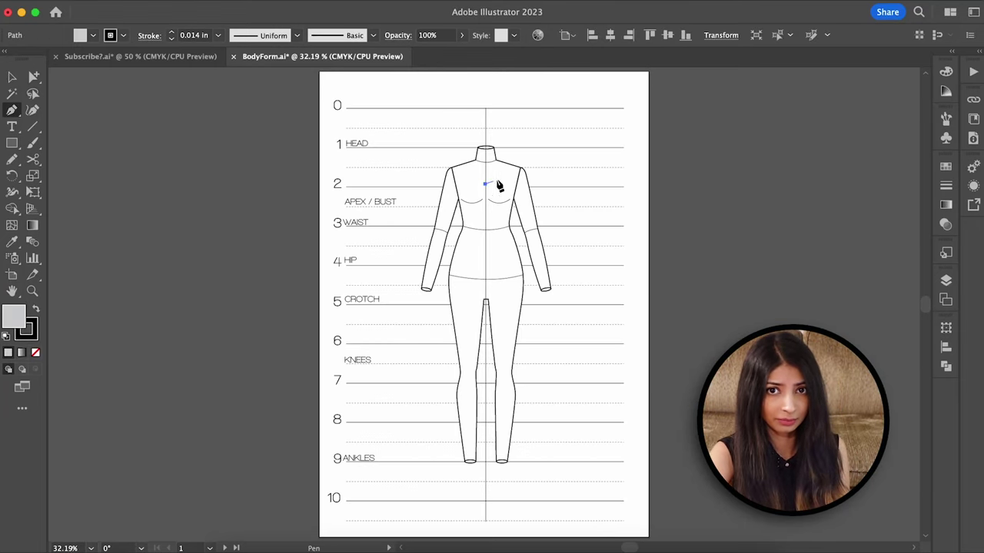
pyautogui.moveTo(512, 164); pyautogui.dragTo(521, 145)
pyautogui.click(512, 164)
pyautogui.click(516, 164)
pyautogui.moveTo(513, 198); pyautogui.dragTo(515, 209)
pyautogui.moveTo(511, 226); pyautogui.dragTo(514, 234)
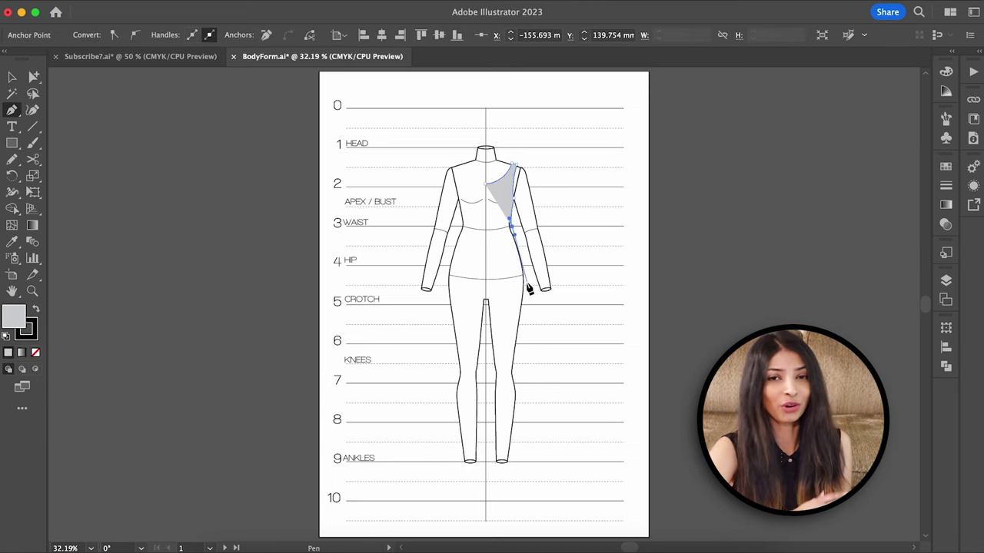
pyautogui.moveTo(524, 280); pyautogui.dragTo(525, 308)
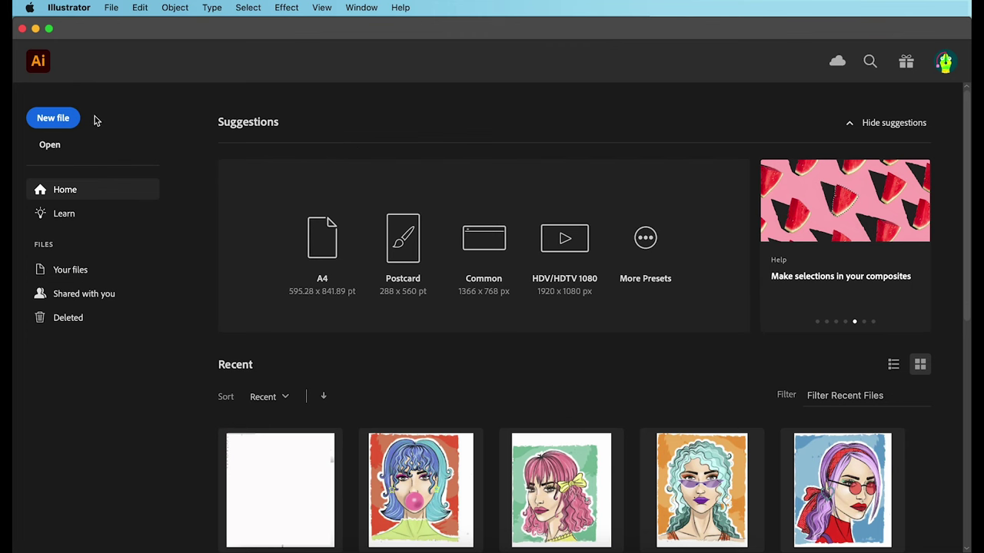
# Step: Create a new print document from the A3 preset, 297 x 420 mm, in portrait orientation with CMYK color
pyautogui.click(72, 119)
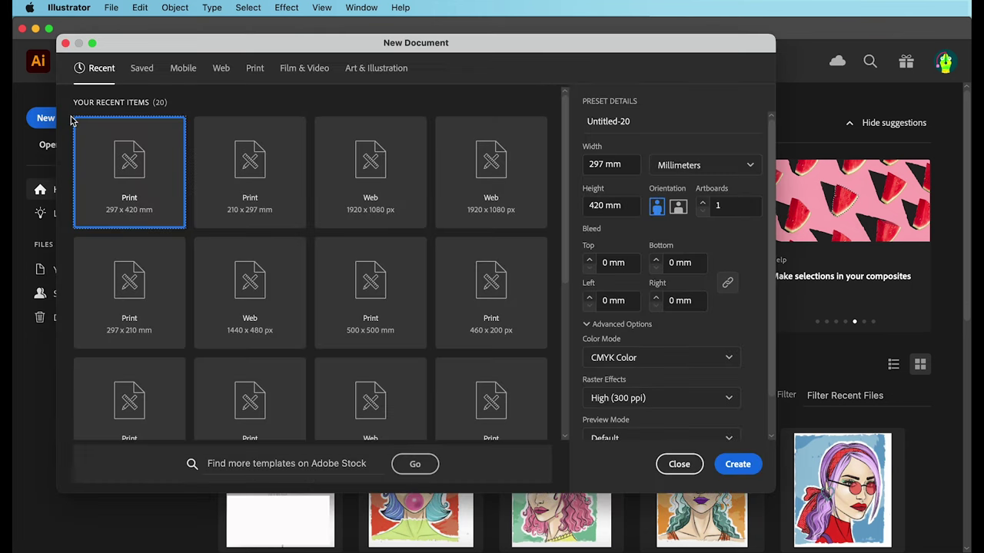
pyautogui.click(256, 69)
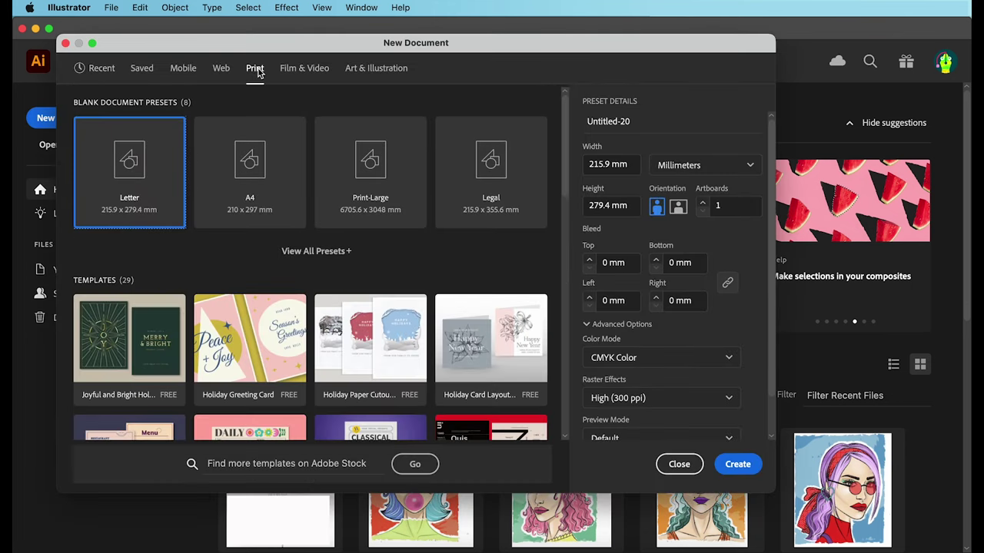
pyautogui.click(312, 252)
pyautogui.click(280, 291)
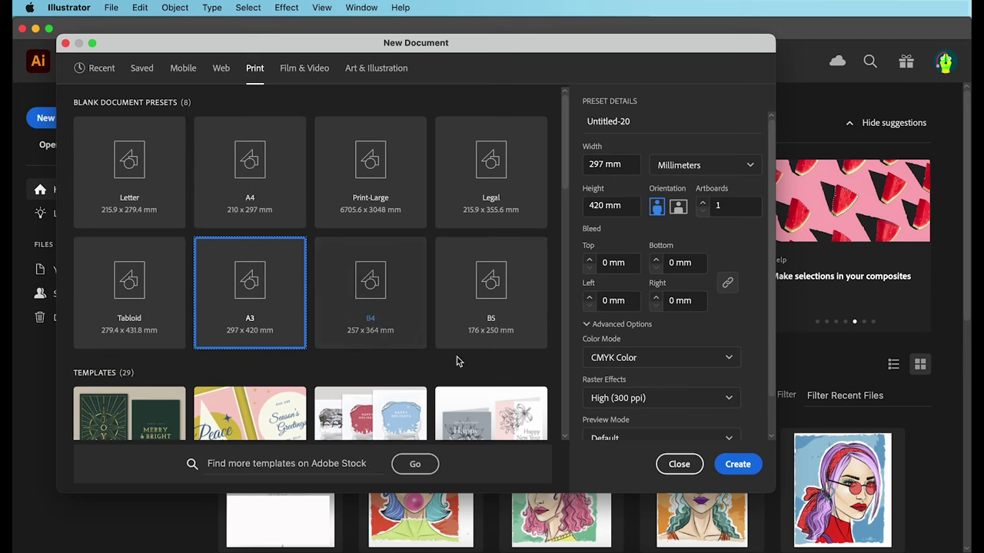
pyautogui.click(738, 465)
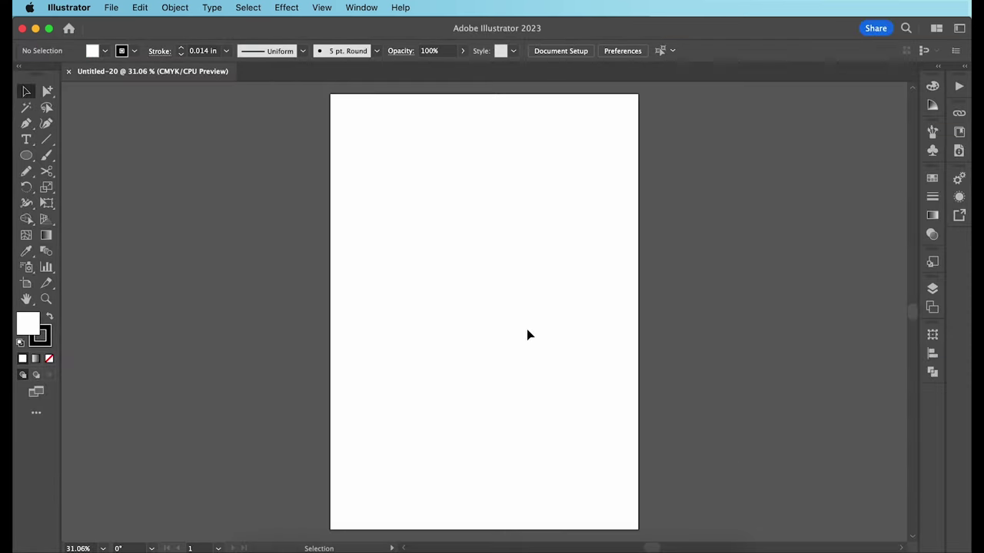
# Step: Save the document to the Desktop as BodyForm.ai in Adobe Illustrator format with the default Illustrator options
pyautogui.click(115, 13)
pyautogui.click(150, 152)
pyautogui.write('BodyForm.ai')
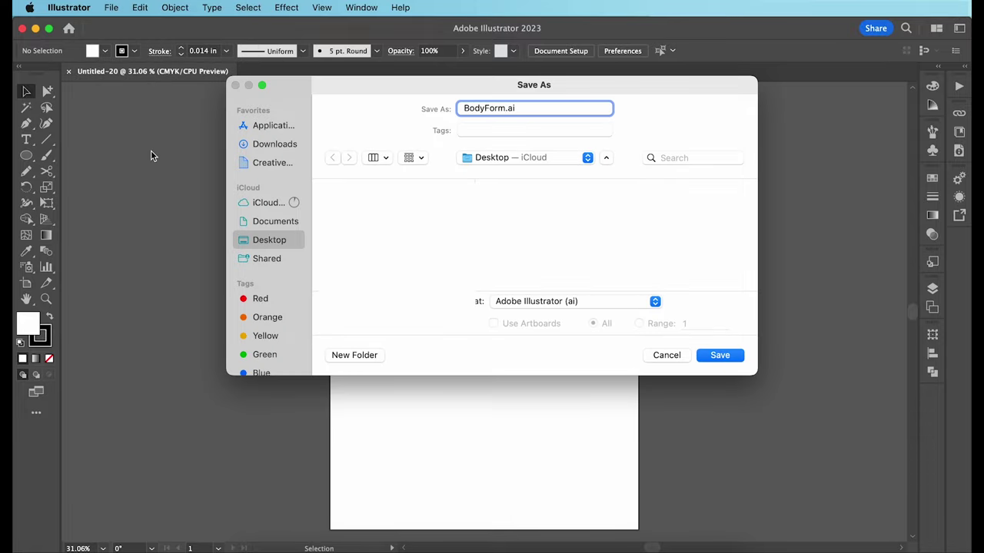
pyautogui.click(715, 355)
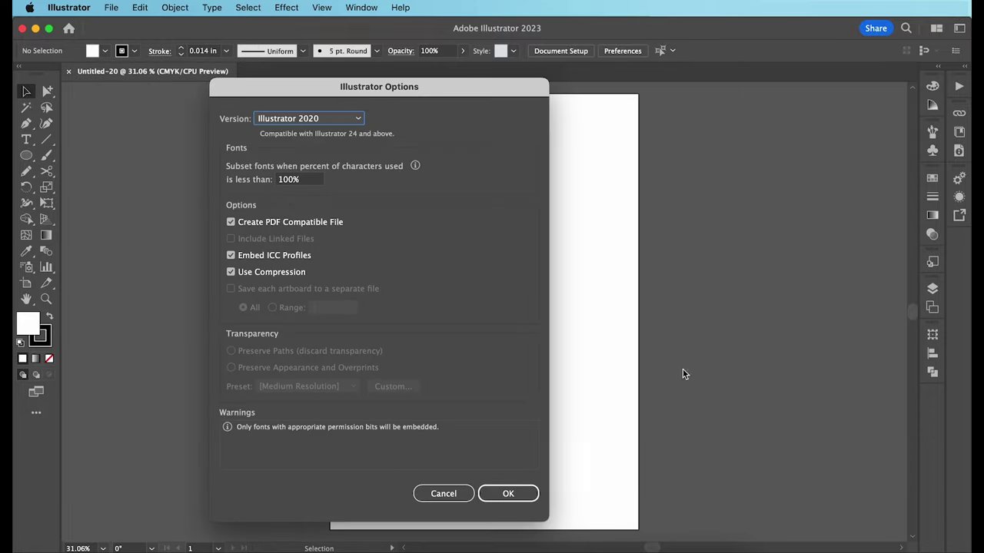
pyautogui.click(507, 496)
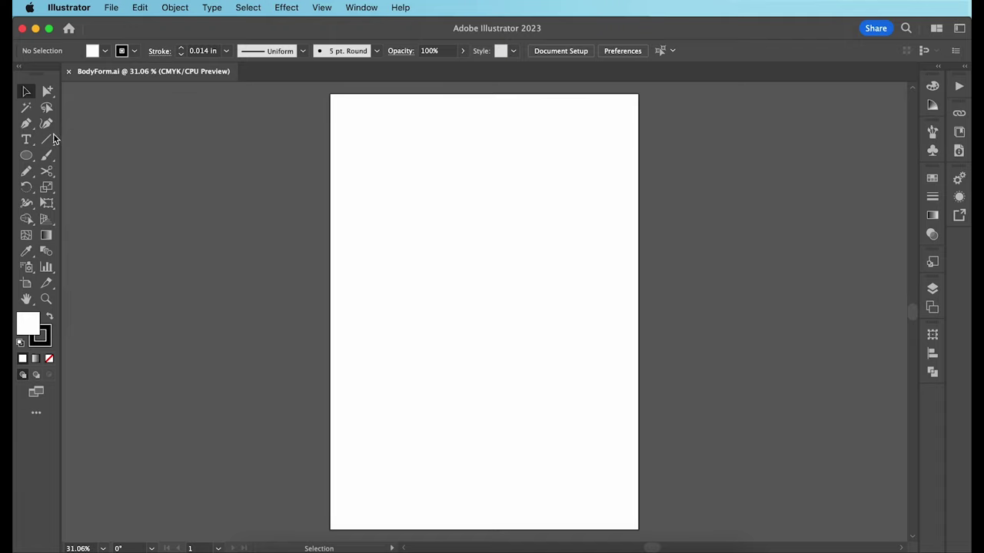
# Step: Draw a straight horizontal line across the upper part of the artboard with the Pen tool and deselect it
pyautogui.click(26, 123)
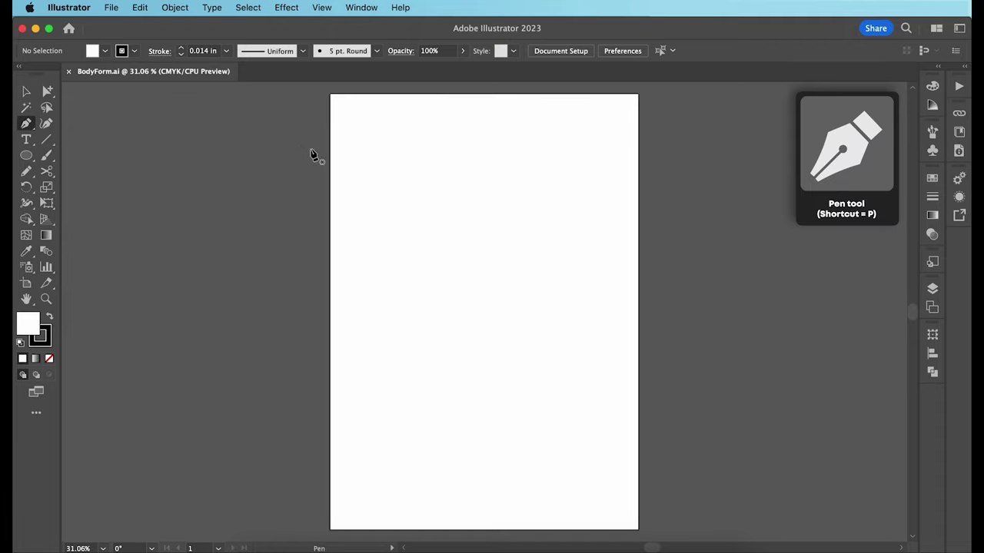
pyautogui.click(355, 129)
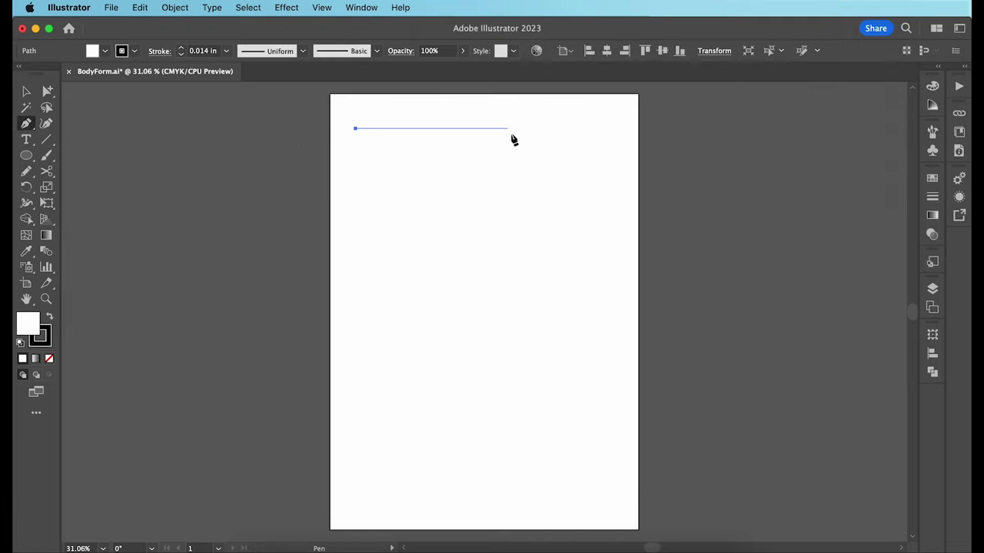
pyautogui.keyDown('shift'); pyautogui.click(616, 130); pyautogui.keyUp('shift')
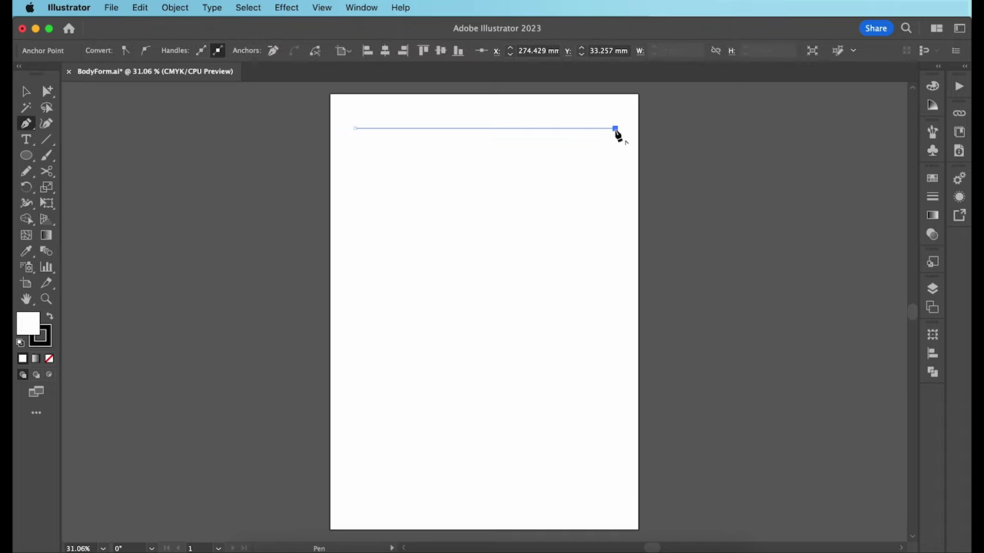
pyautogui.press('v')
pyautogui.click(428, 208)
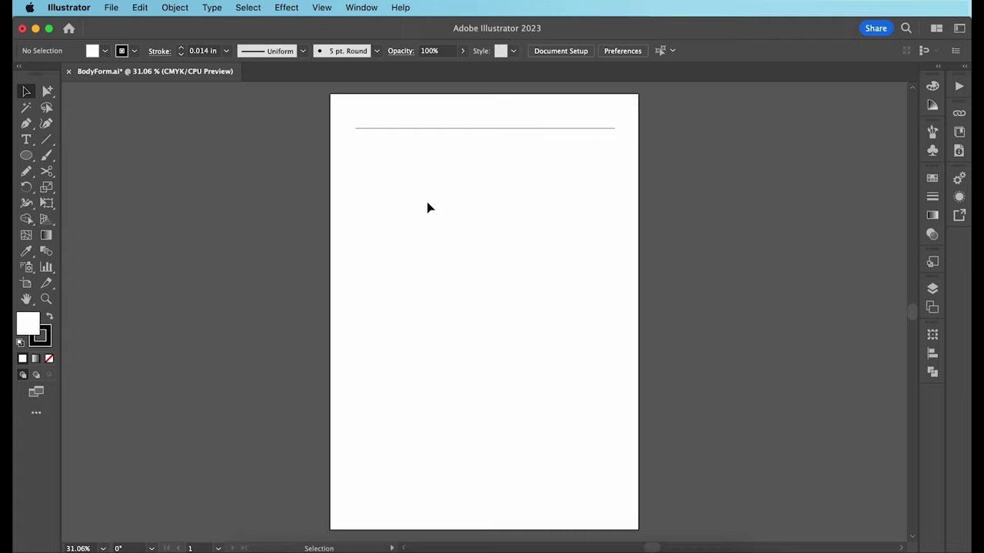
# Step: Paste ten copies of the horizontal line in place and move one copy straight down near the artboard's lower edge
pyautogui.click(604, 136)
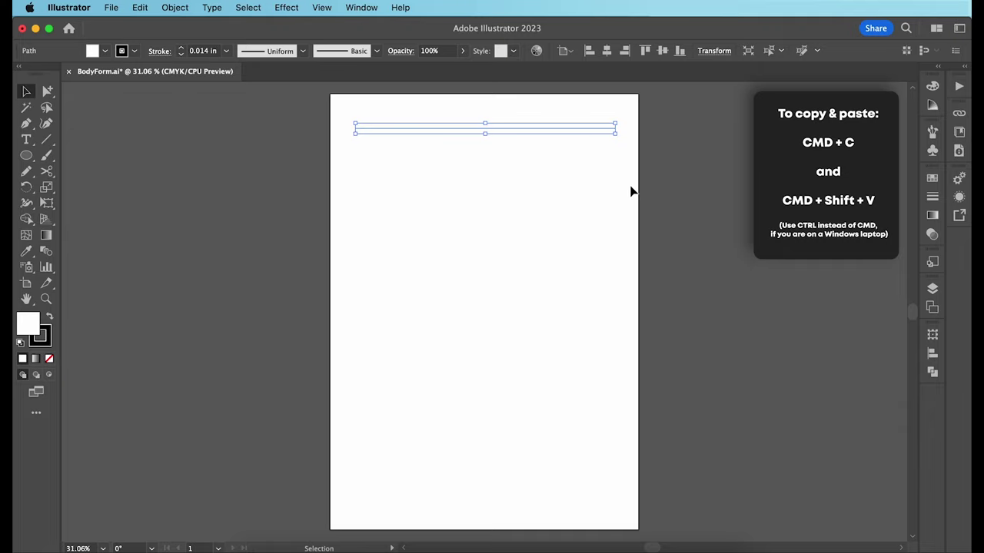
pyautogui.press('super+c')
pyautogui.press('super+alt')
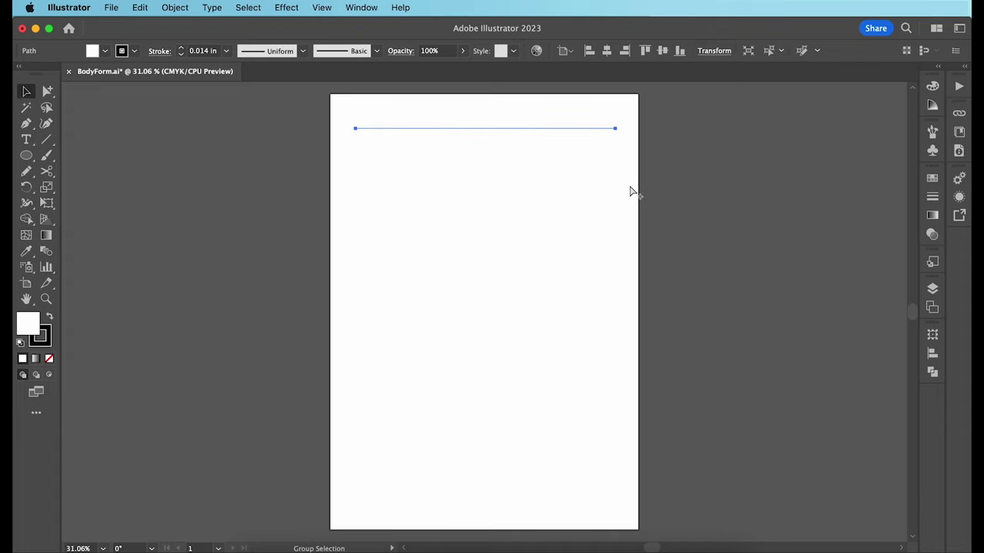
pyautogui.press('shift')
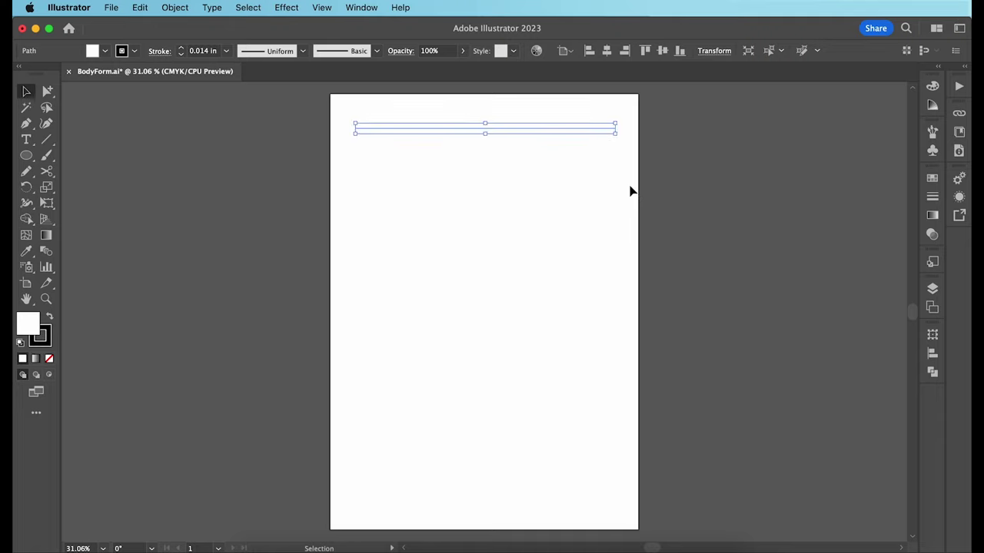
pyautogui.click(630, 191)
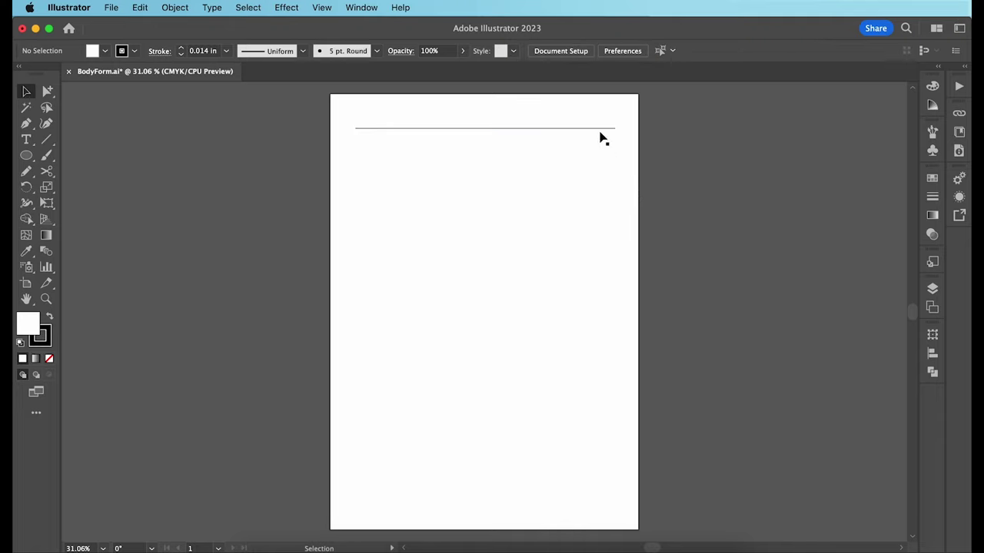
pyautogui.moveTo(600, 129); pyautogui.dragTo(604, 501)
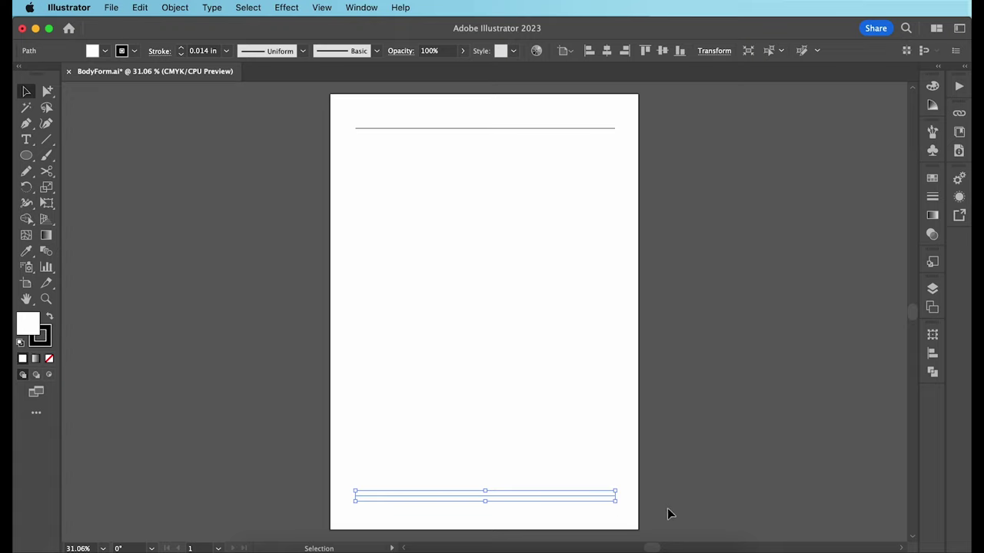
# Step: Distribute all eleven horizontal lines evenly by their vertical centers and group them
pyautogui.moveTo(665, 508); pyautogui.dragTo(570, 123)
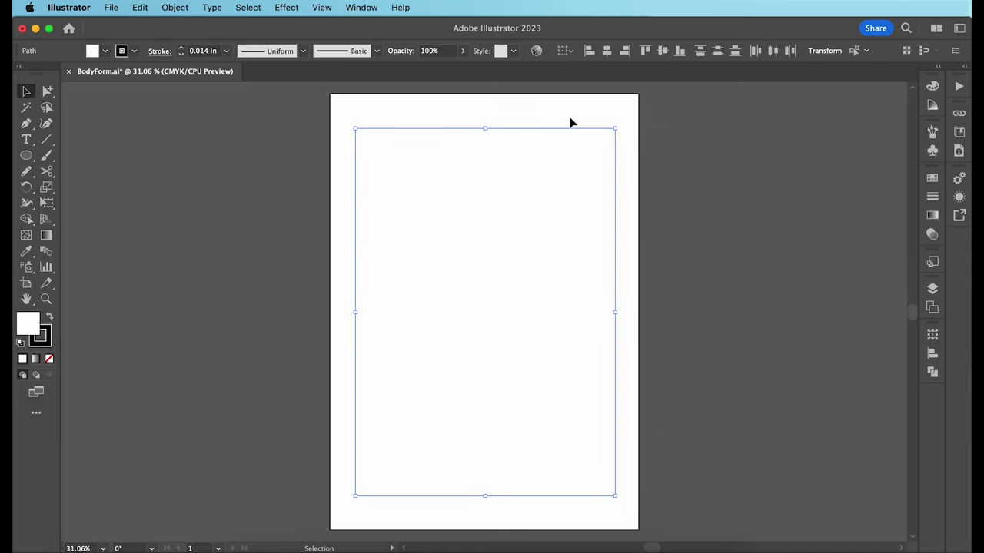
pyautogui.click(719, 50)
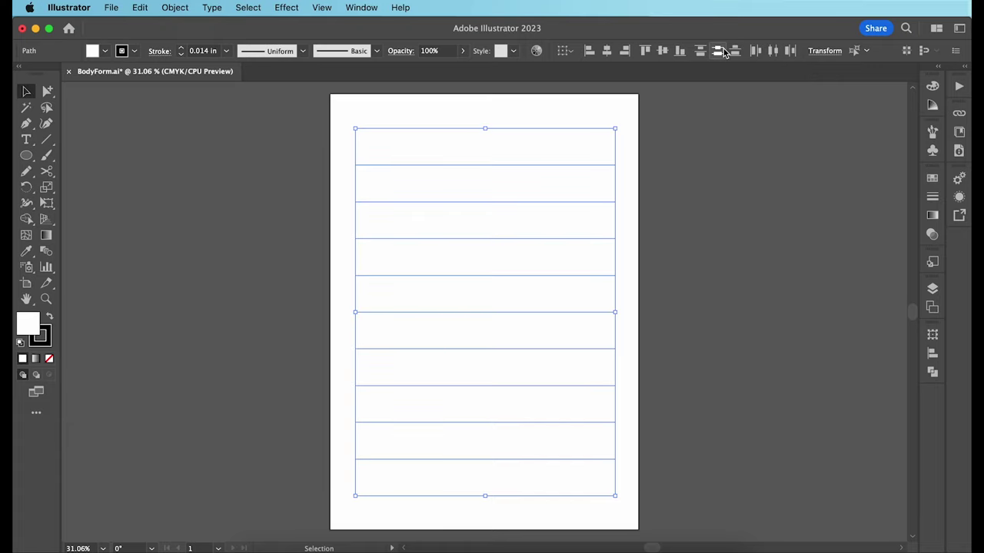
pyautogui.click(689, 115)
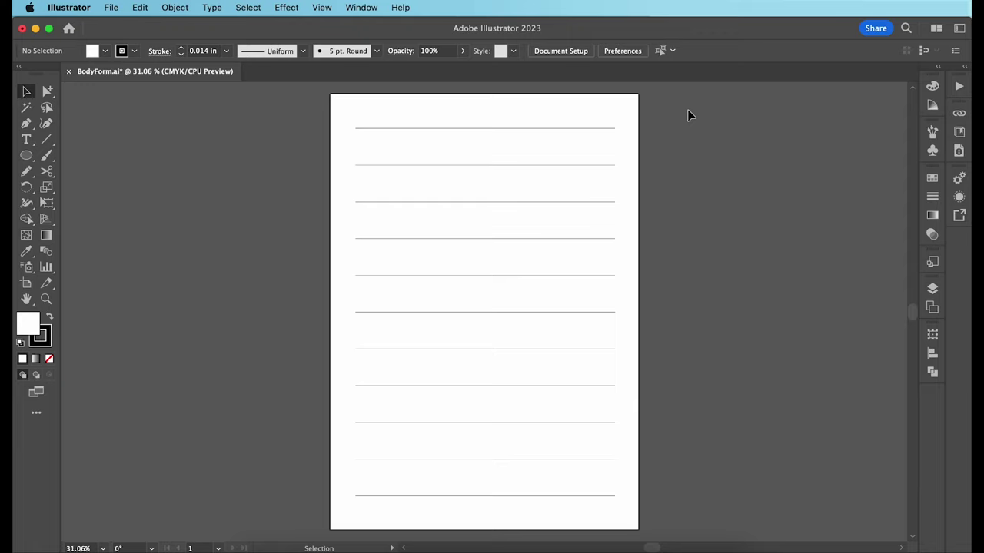
pyautogui.moveTo(688, 111); pyautogui.dragTo(419, 513)
pyautogui.press('super+g')
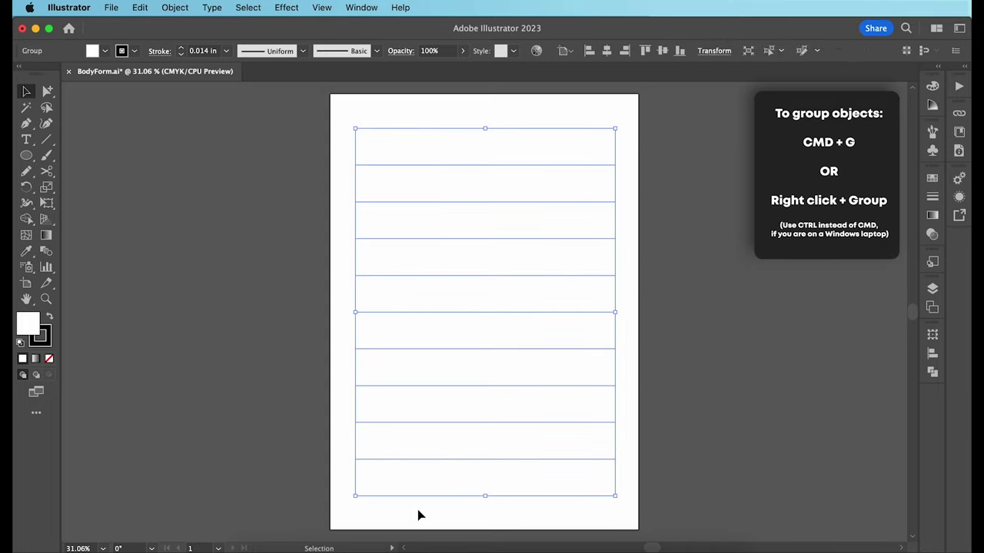
pyautogui.click(255, 302)
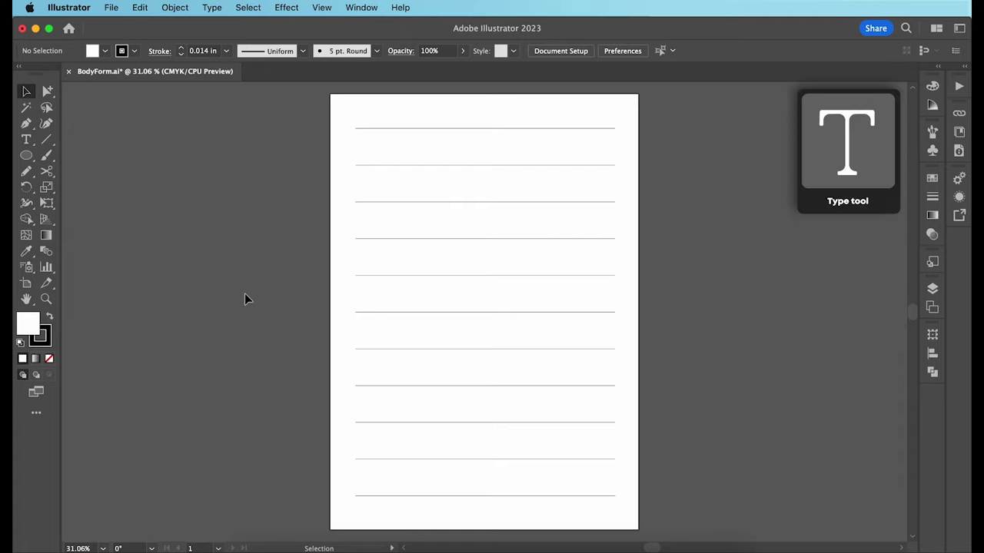
# Step: Add the text label 0 in front of the first horizontal line using the Type tool
pyautogui.click(27, 140)
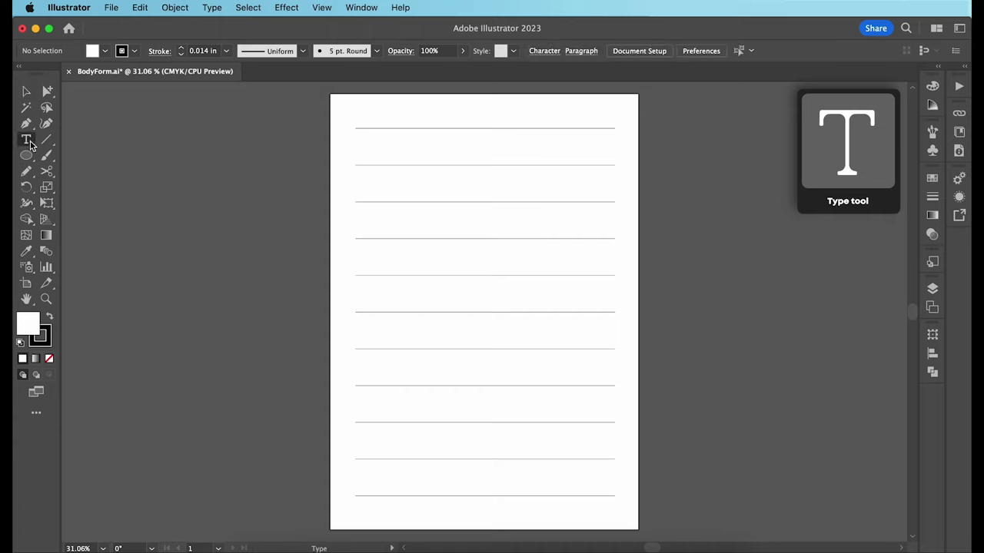
pyautogui.click(335, 129)
pyautogui.write('0')
pyautogui.press('Escape')
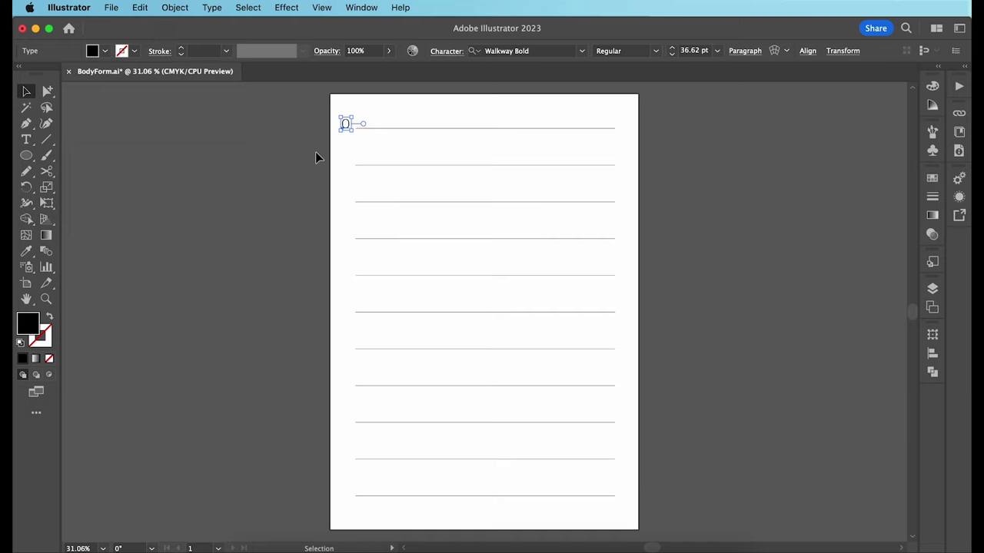
pyautogui.click(316, 157)
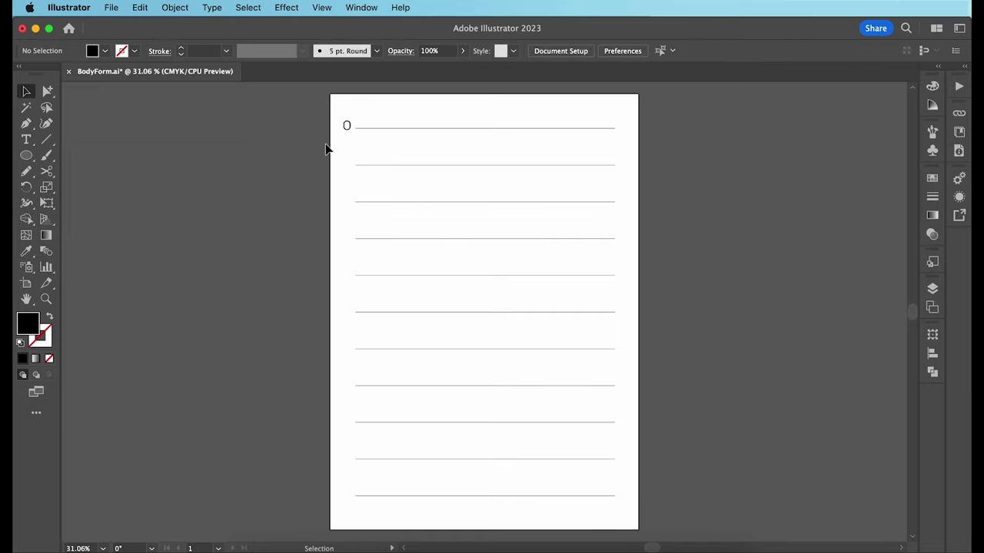
# Step: Paste ten copies of the 0 label in place and move one copy down beside the last line
pyautogui.press('super+a')
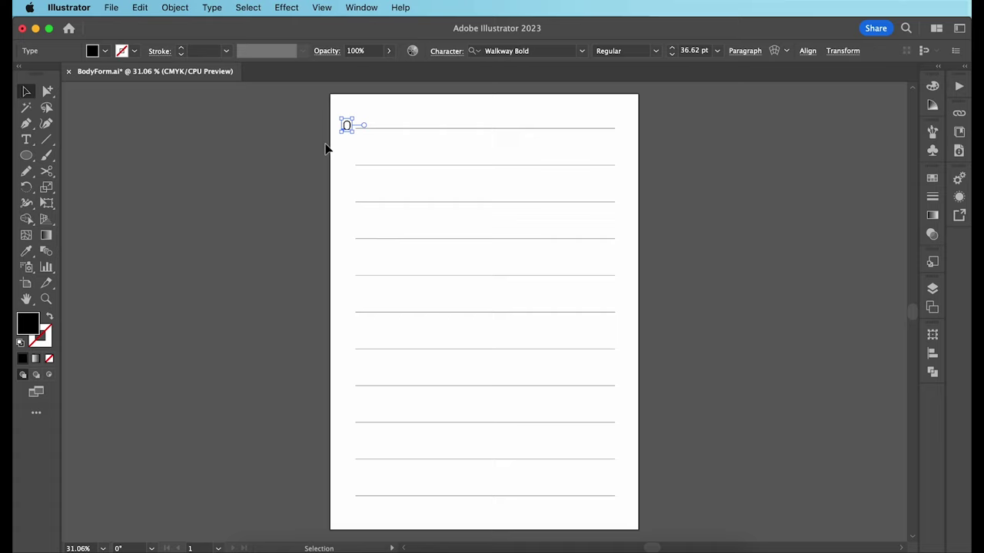
pyautogui.press('super+shift+a')
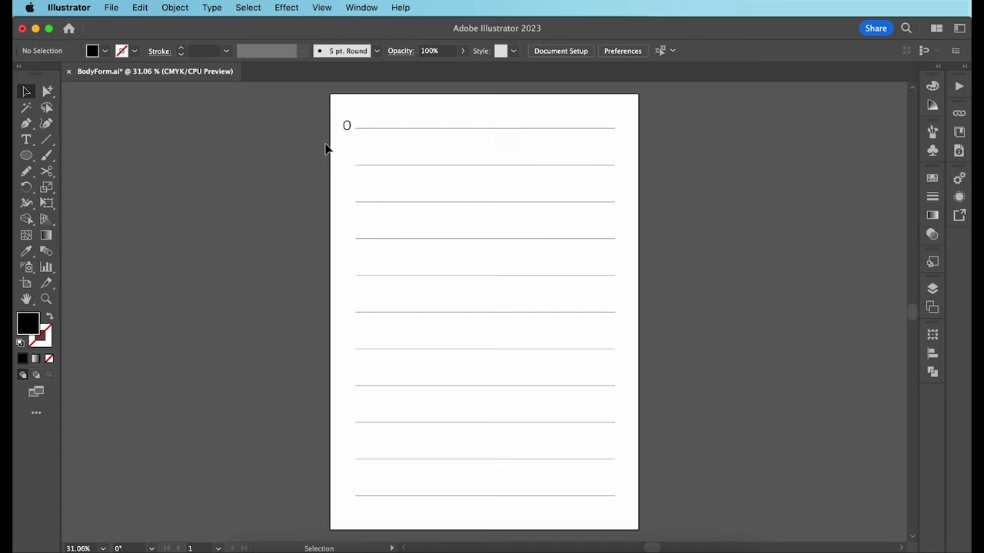
pyautogui.moveTo(346, 127); pyautogui.dragTo(356, 499)
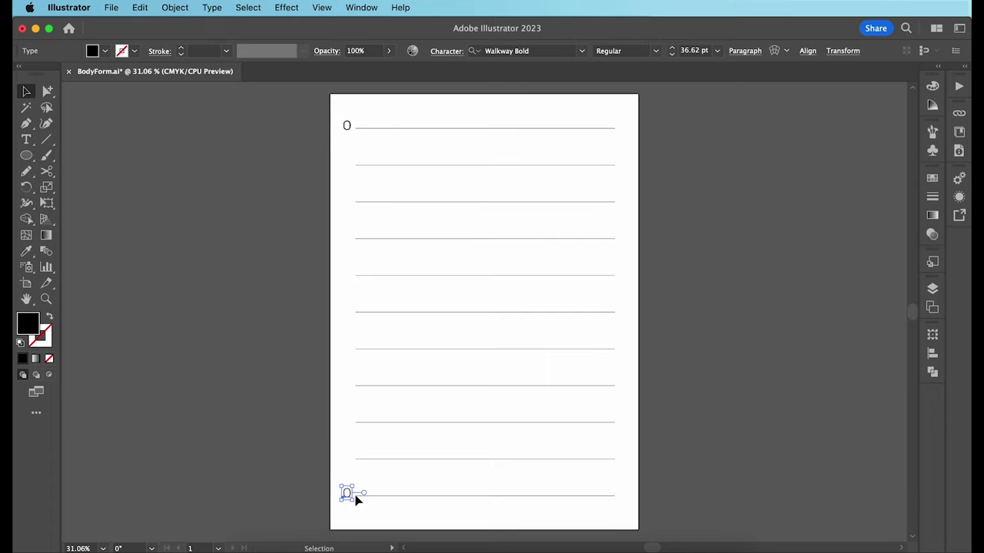
# Step: Select all the 0 labels and distribute them evenly by their vertical centers so each sits beside a line
pyautogui.keyDown('shift'); pyautogui.click(347, 138); pyautogui.keyUp('shift')
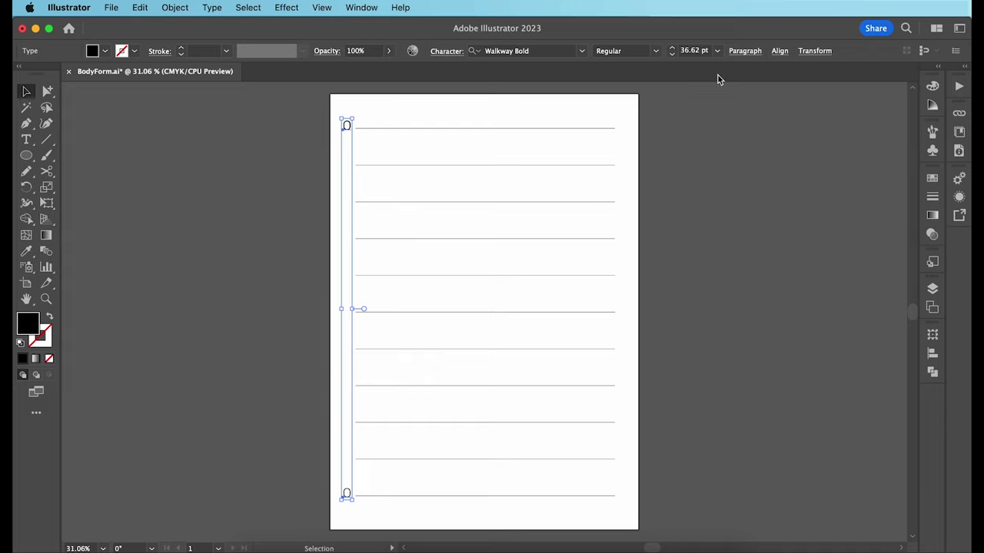
pyautogui.click(779, 52)
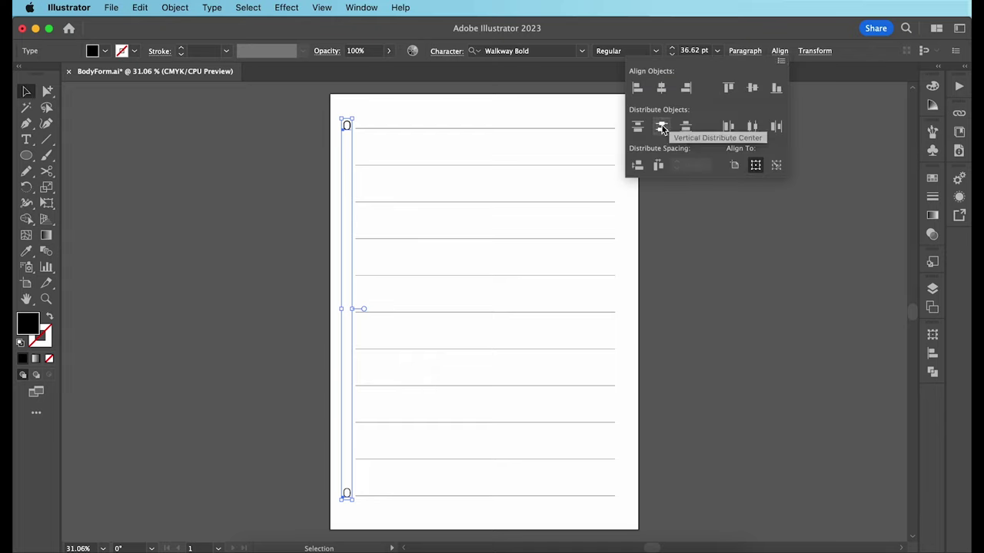
pyautogui.click(663, 129)
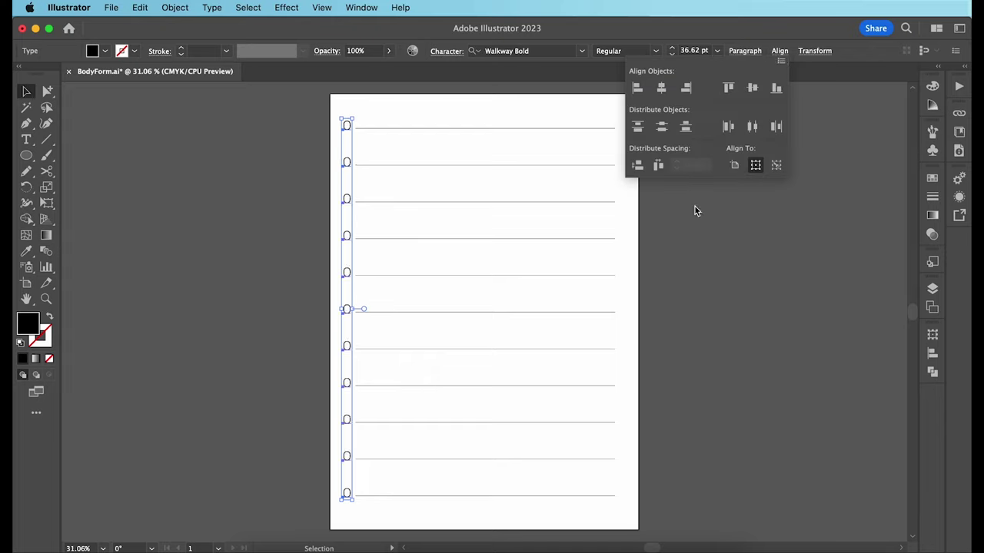
pyautogui.click(739, 284)
# Step: Renumber the 0 labels below the first guide line in sequence from 1 to 10
pyautogui.press('t')
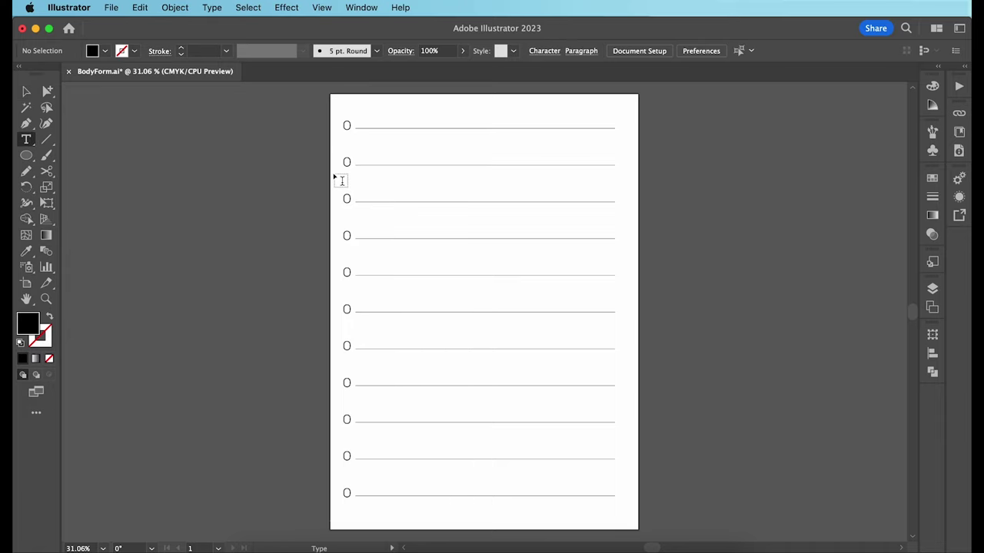
pyautogui.doubleClick(345, 162)
pyautogui.write('1')
pyautogui.doubleClick(345, 198)
pyautogui.write('2')
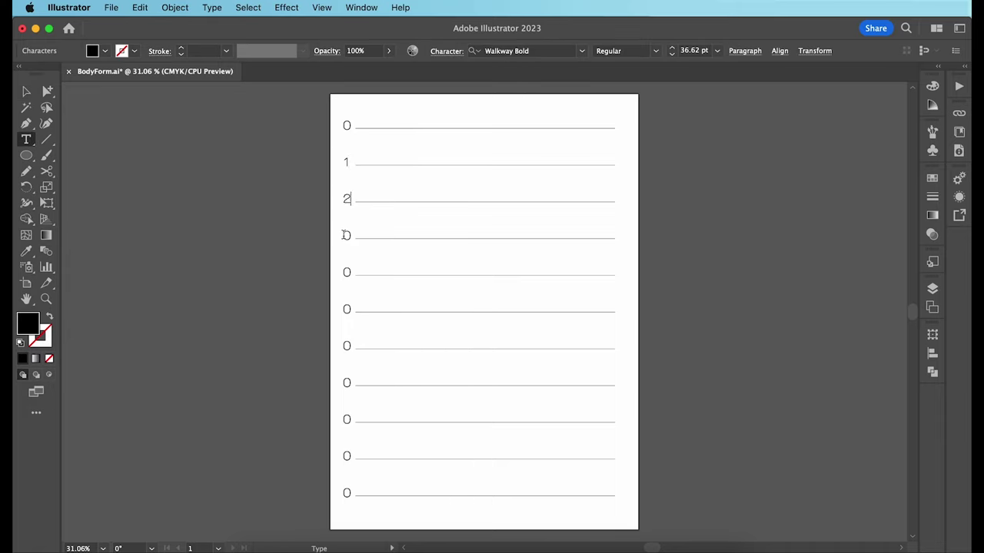
pyautogui.doubleClick(347, 235)
pyautogui.write('3')
pyautogui.doubleClick(347, 272)
pyautogui.write('4')
pyautogui.doubleClick(347, 309)
pyautogui.write('5 6')
pyautogui.doubleClick(347, 383)
pyautogui.write('7')
pyautogui.doubleClick(347, 420)
pyautogui.write('8')
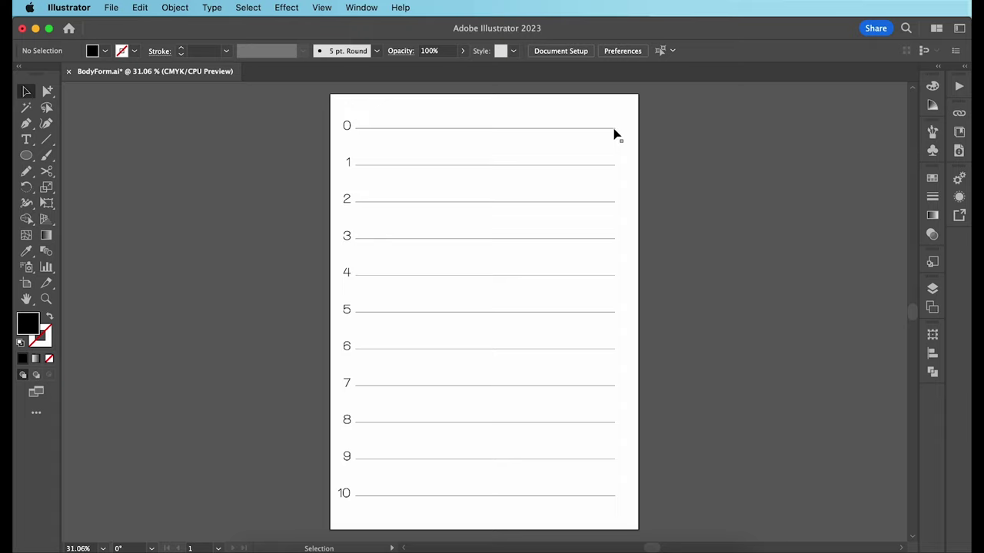
# Step: Duplicate the grouped horizontal lines straight down so the copies fall midway between the numbered lines
pyautogui.click(614, 129)
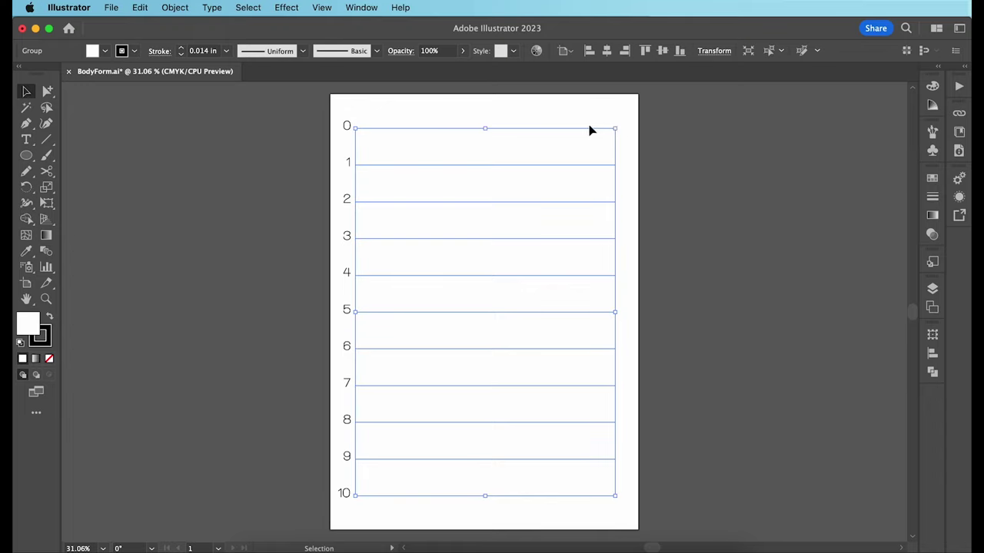
pyautogui.moveTo(584, 129); pyautogui.dragTo(584, 153)
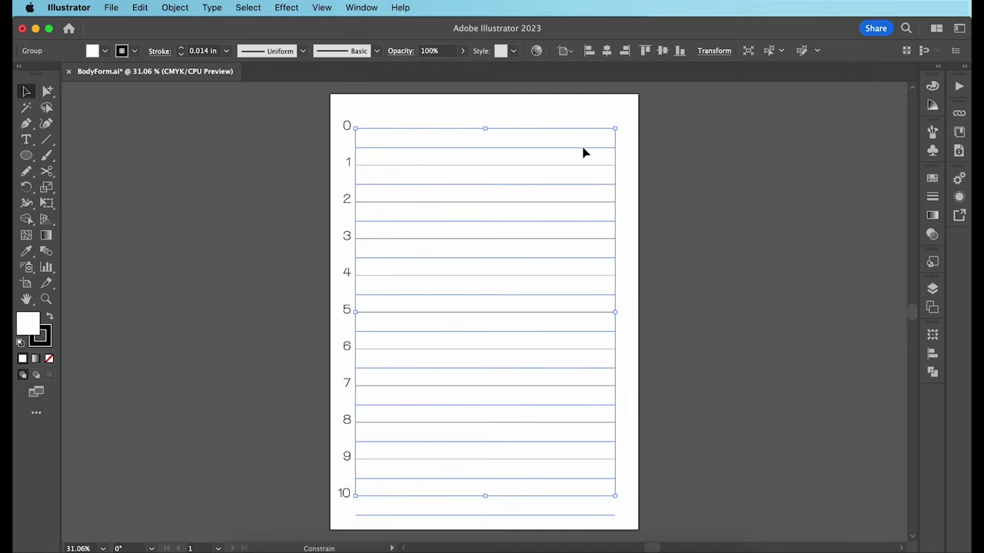
pyautogui.moveTo(583, 152); pyautogui.dragTo(584, 151)
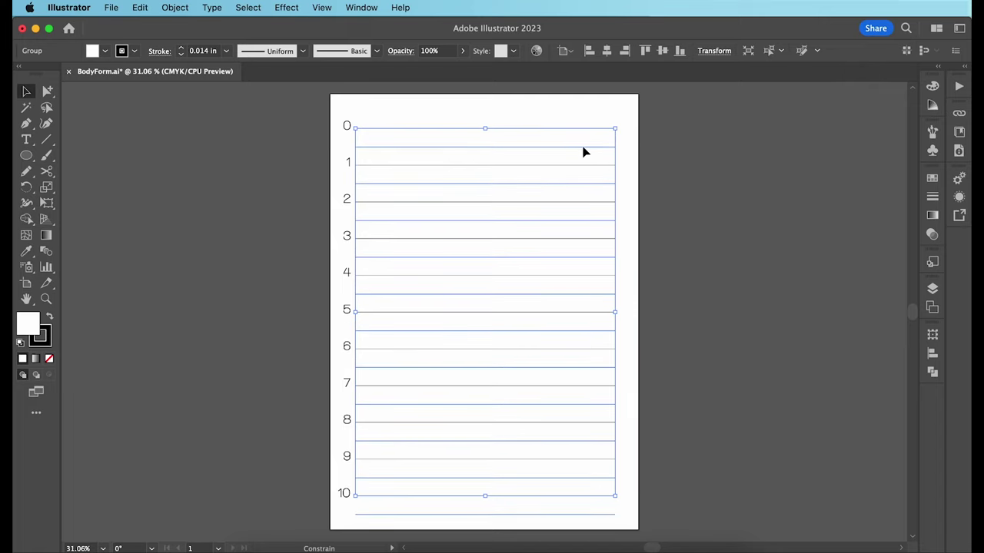
# Step: Turn the duplicated in-between lines into dashed lines and deselect them
pyautogui.click(933, 200)
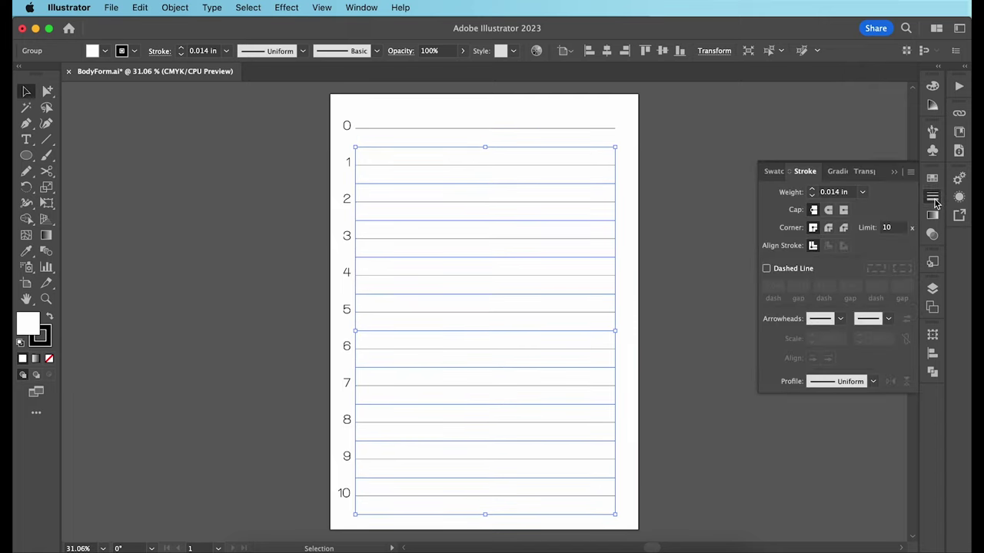
pyautogui.click(766, 269)
pyautogui.click(271, 163)
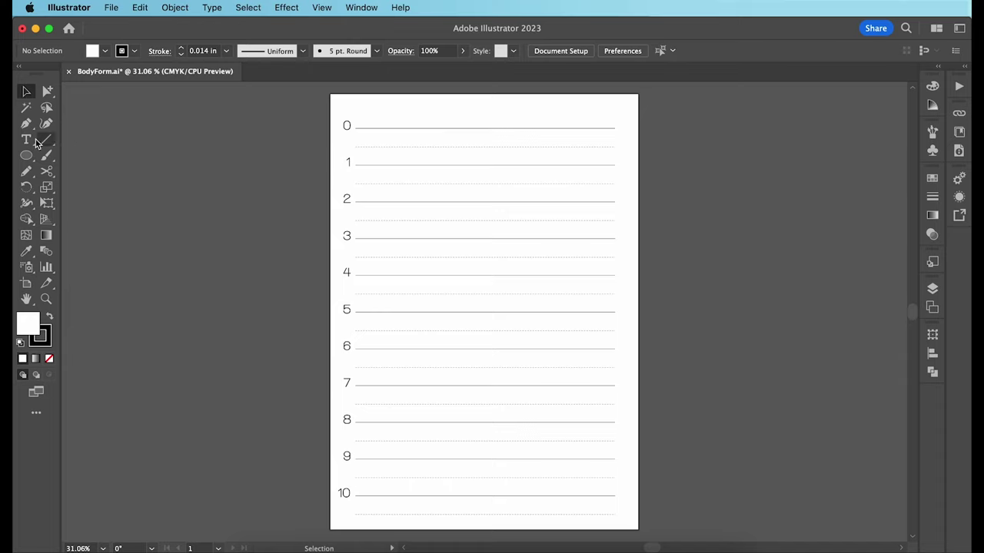
# Step: Create the text label HEAD and place it just above the start of guide line 1
pyautogui.click(26, 140)
pyautogui.click(248, 163)
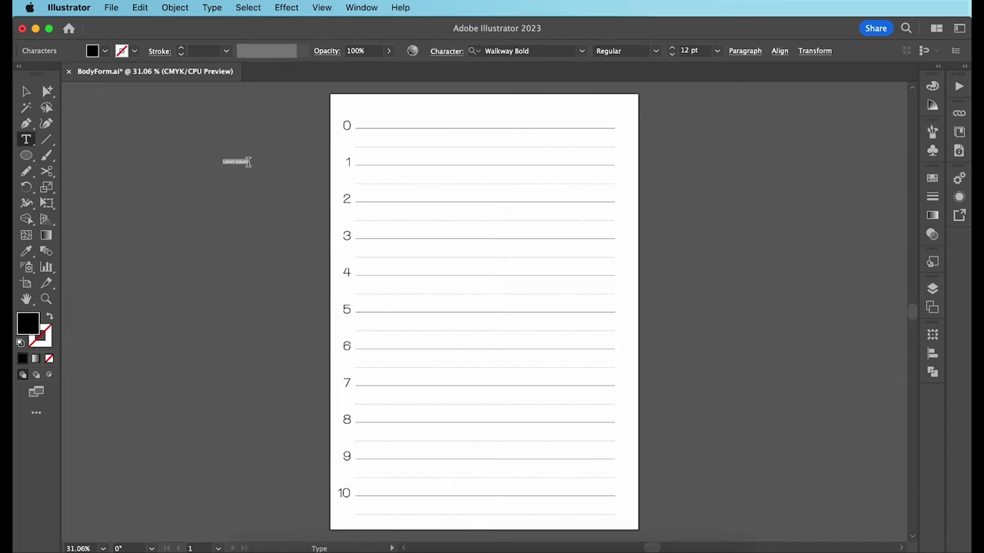
pyautogui.write('HEAD')
pyautogui.press('Escape')
pyautogui.moveTo(253, 164); pyautogui.dragTo(377, 167)
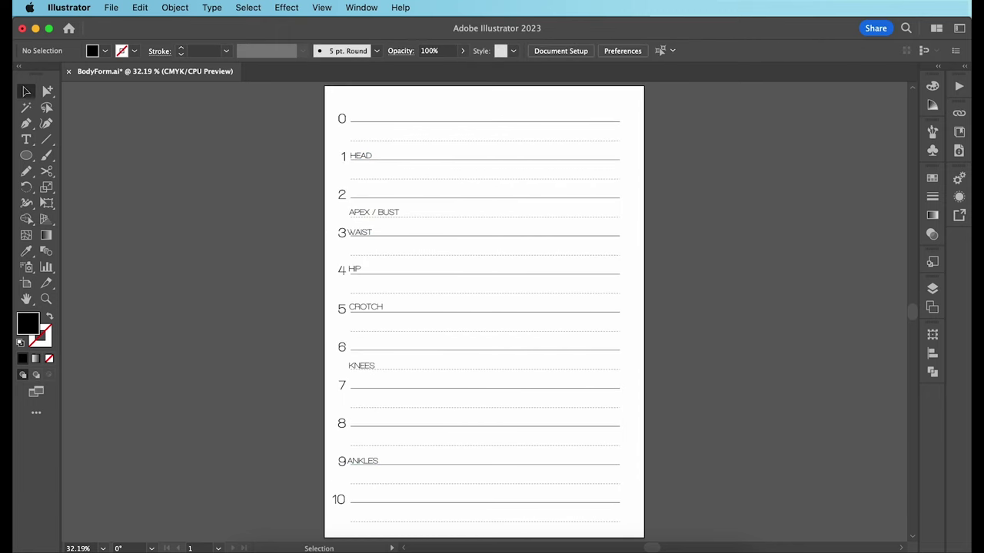
# Step: Draw a vertical line with the Pen tool from line 0 to the last dashed line, using the default fill and stroke
pyautogui.press('p')
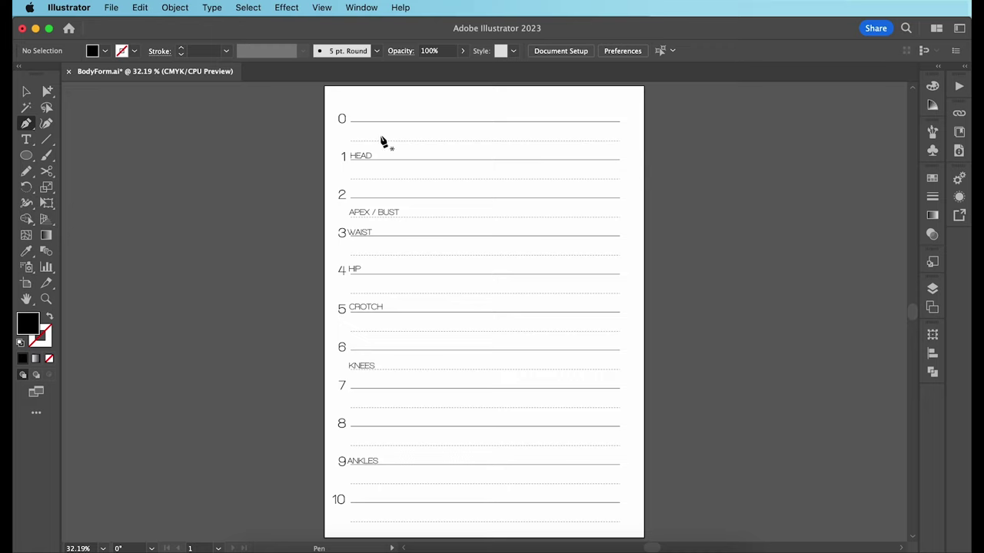
pyautogui.click(482, 121)
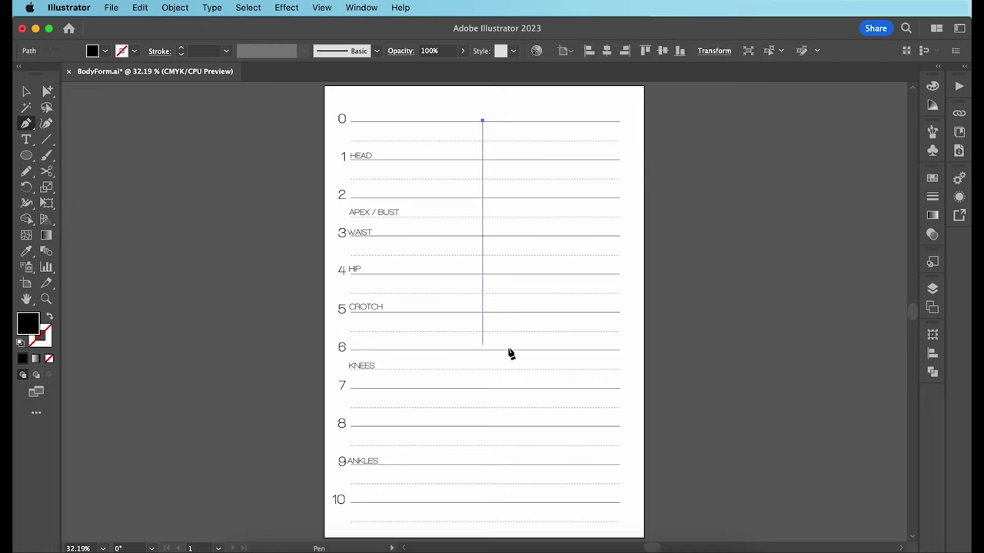
pyautogui.click(483, 522)
pyautogui.press('d')
pyautogui.press('v')
# Step: Centre the vertical line on the horizontal guide lines and lock the guides in place
pyautogui.click(756, 160)
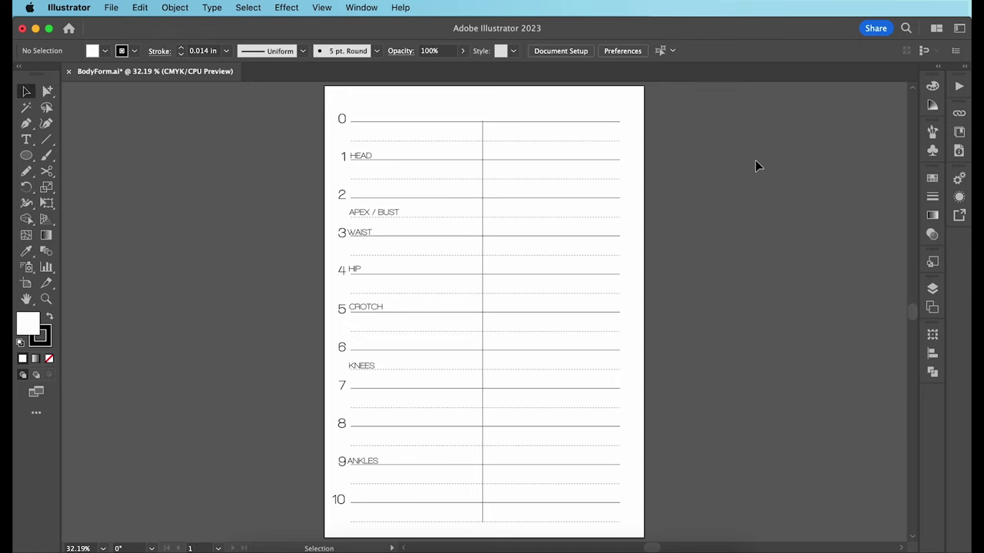
pyautogui.press('super+a')
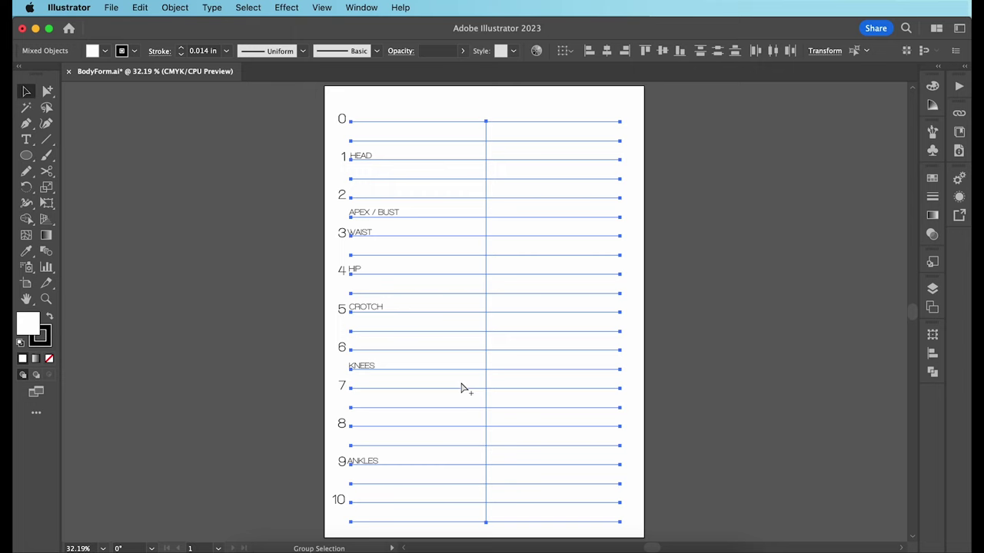
pyautogui.press('super+2')
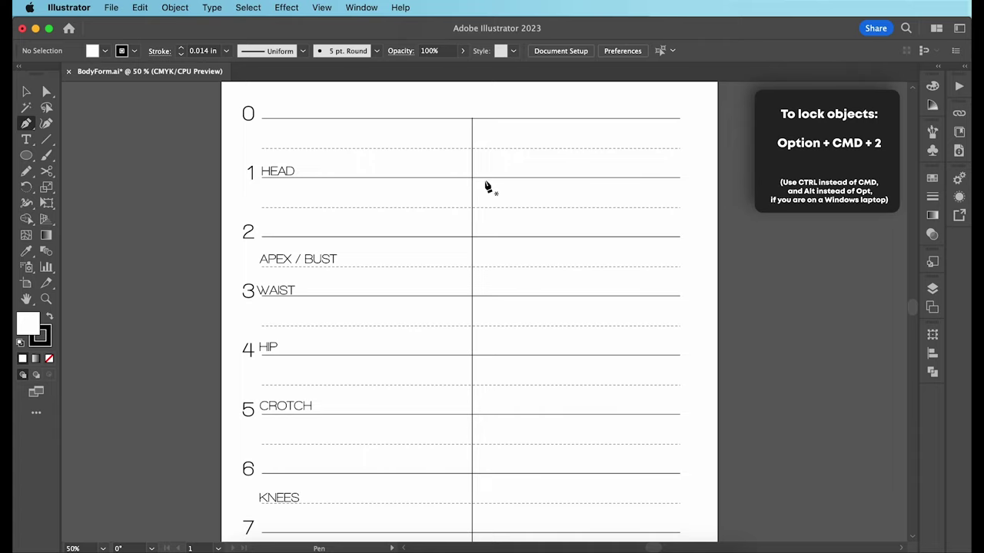
# Step: Draw one side of the body with the Pen tool from the neck at line 1 through shoulder and waist to a curved hip at line 4
pyautogui.click(483, 179)
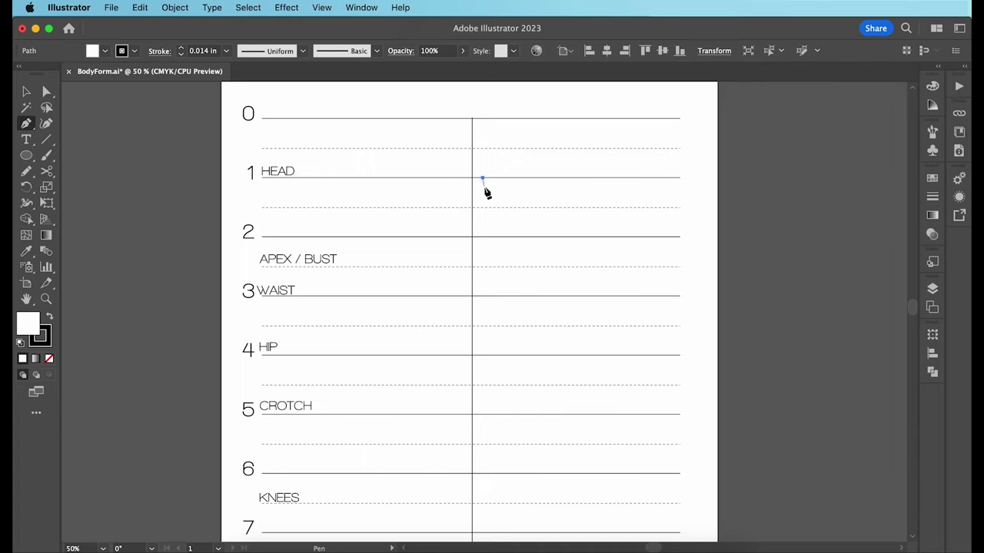
pyautogui.click(485, 197)
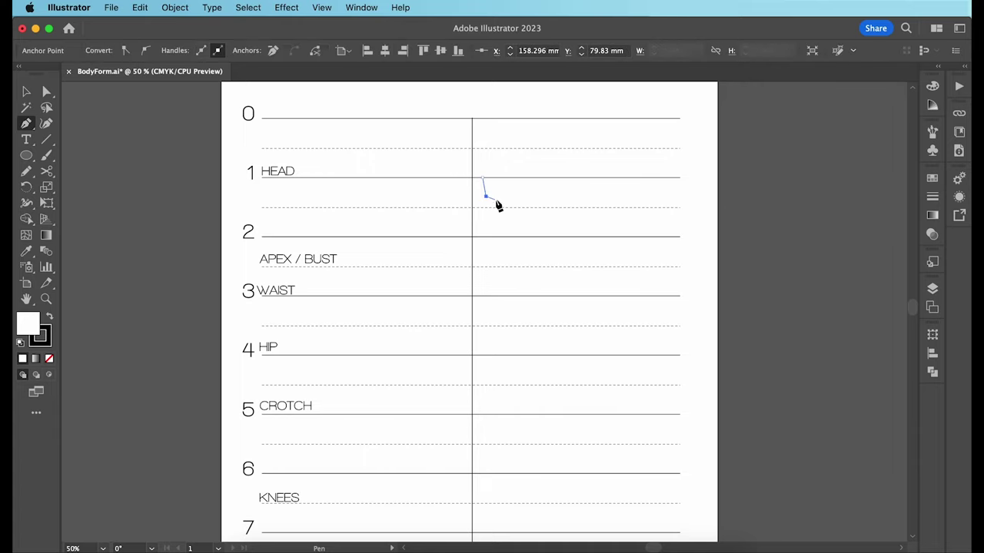
pyautogui.click(533, 208)
pyautogui.moveTo(508, 294); pyautogui.dragTo(536, 374)
# Step: Continue the outline down the outer leg to the ankle at line 9, across it, and up the inner leg to the crotch
pyautogui.scroll(-5, 535, 375)
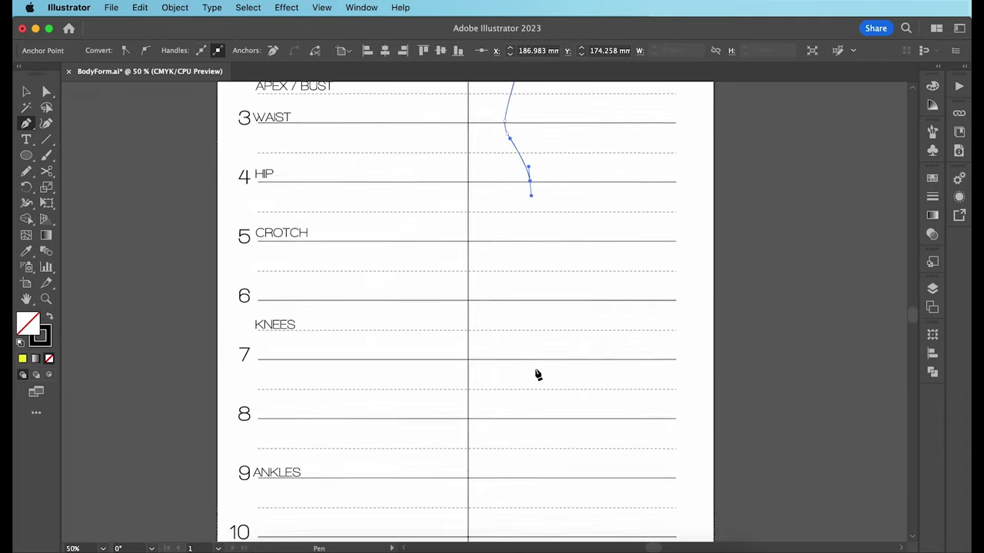
pyautogui.moveTo(527, 234); pyautogui.dragTo(526, 249)
pyautogui.scroll(-2, 508, 300)
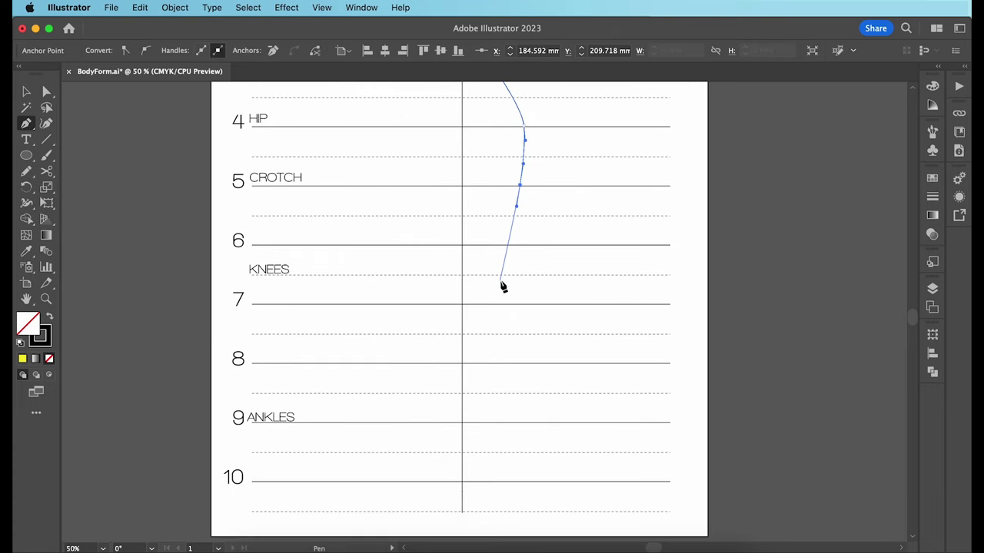
pyautogui.moveTo(501, 294); pyautogui.dragTo(472, 263)
pyautogui.click(494, 422)
pyautogui.click(478, 422)
pyautogui.click(472, 245)
pyautogui.click(465, 176)
# Step: Extend the path from the crotch to the centre line, up to line 1, and close it at the neck's starting point
pyautogui.press('super+plus')
pyautogui.press('super+plus')
pyautogui.press('super+plus')
pyautogui.press('super+plus')
pyautogui.press('super+plus')
pyautogui.press('super+plus')
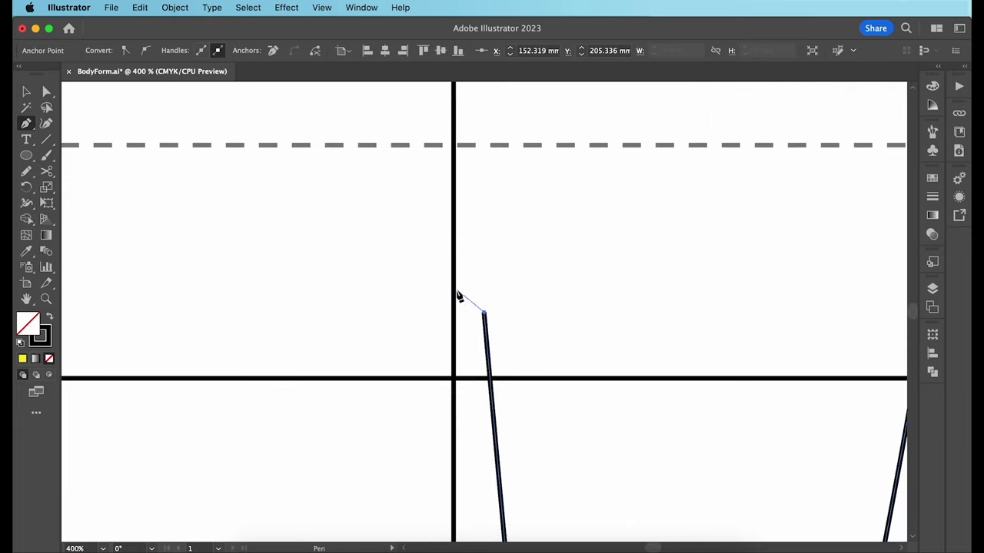
pyautogui.click(454, 312)
pyautogui.press('super+minus')
pyautogui.press('super+minus')
pyautogui.scroll(15, 455, 312)
pyautogui.scroll(4, 455, 315)
pyautogui.click(457, 198)
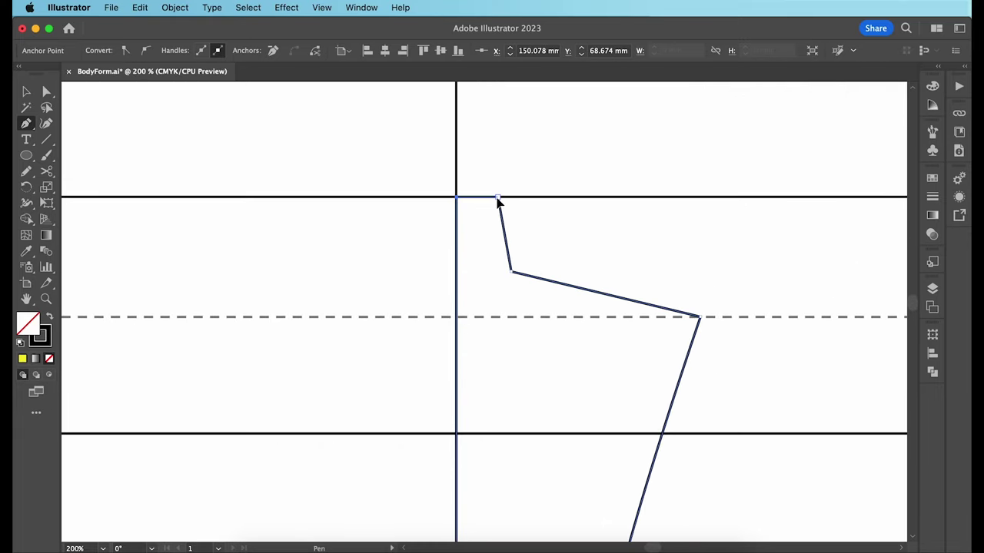
pyautogui.click(498, 197)
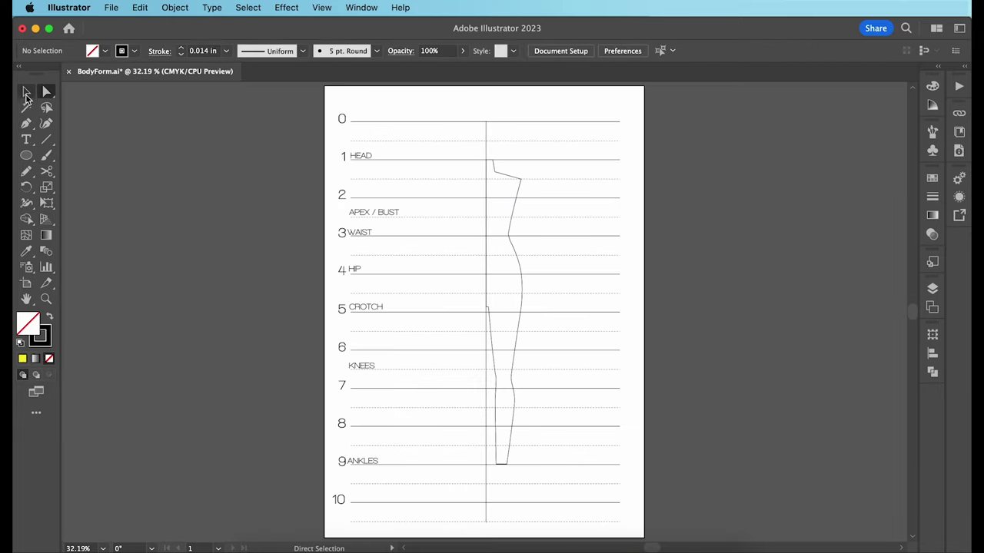
# Step: Select the finished half-body outline and paste a copy of it in place
pyautogui.click(25, 92)
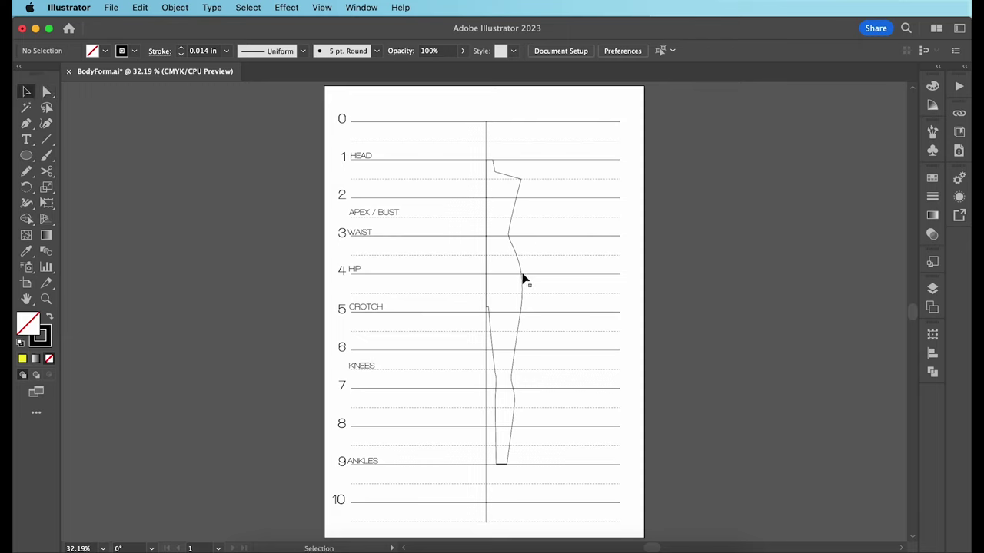
pyautogui.click(522, 276)
pyautogui.press('super+shift+b')
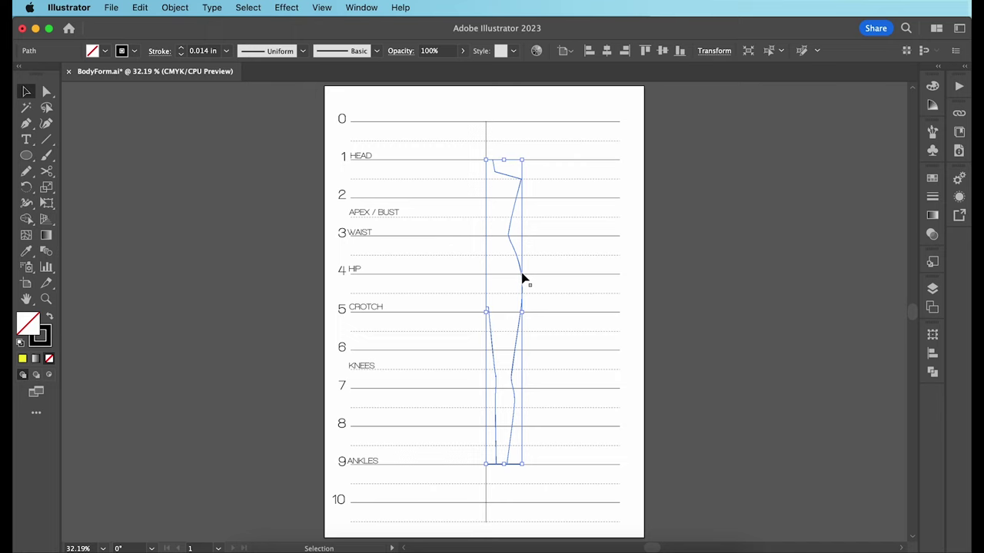
# Step: Reflect the copied half across the vertical axis and move it against the centre line to complete the body
pyautogui.rightClick(522, 278)
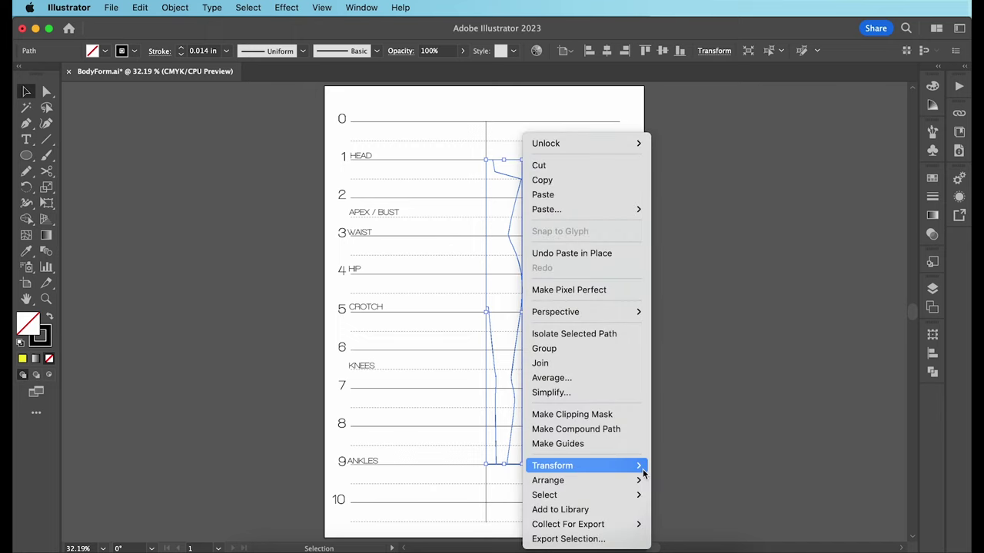
pyautogui.moveTo(637, 474)
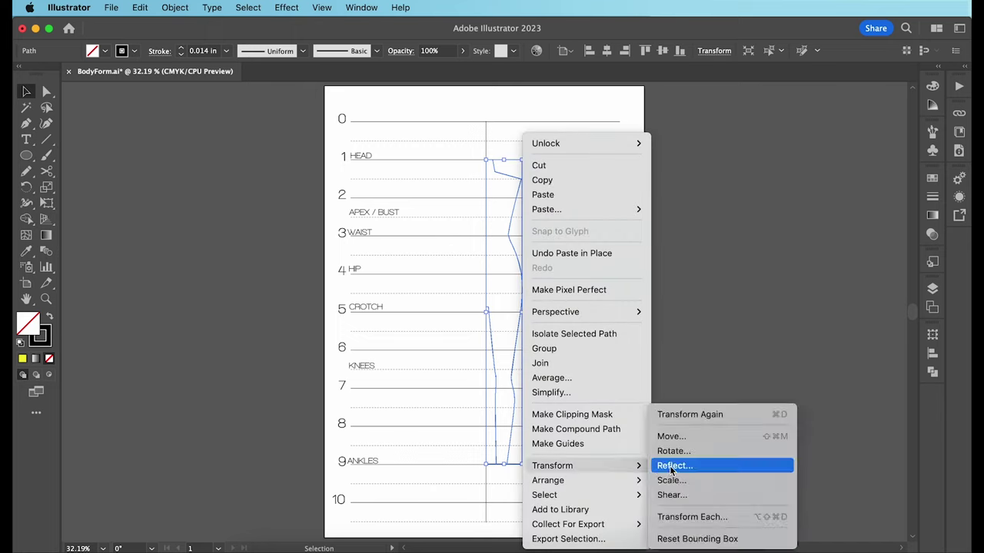
pyautogui.click(671, 467)
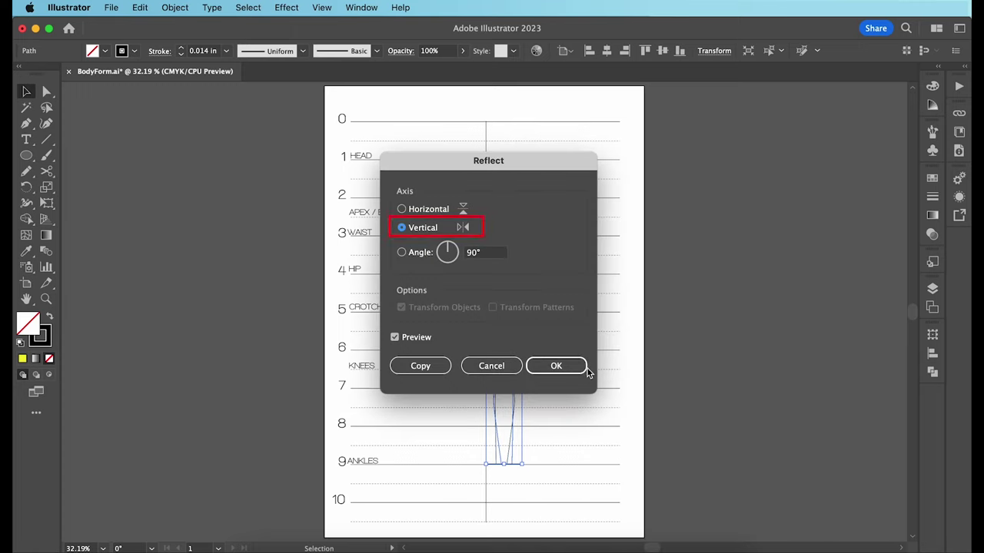
pyautogui.click(571, 367)
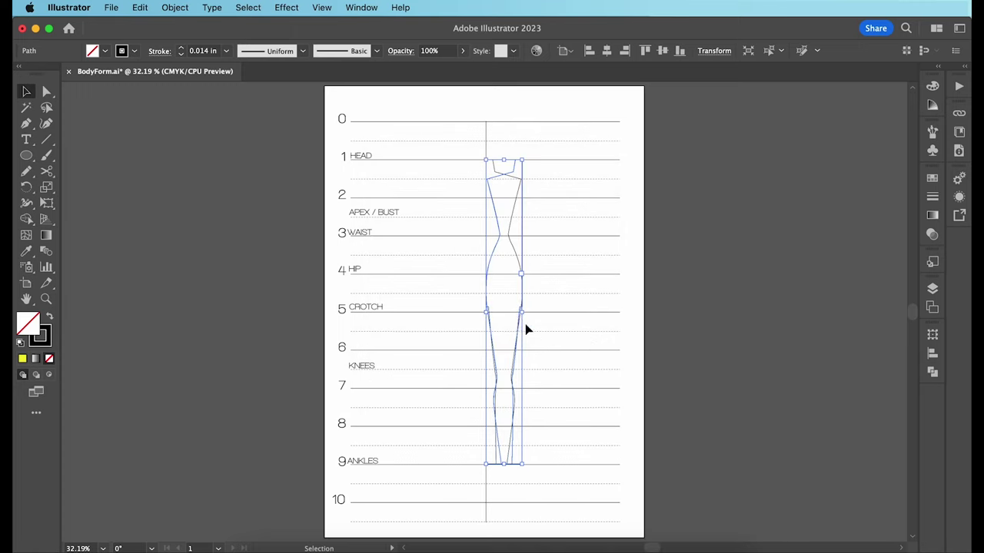
pyautogui.moveTo(498, 261); pyautogui.dragTo(462, 263)
pyautogui.click(693, 261)
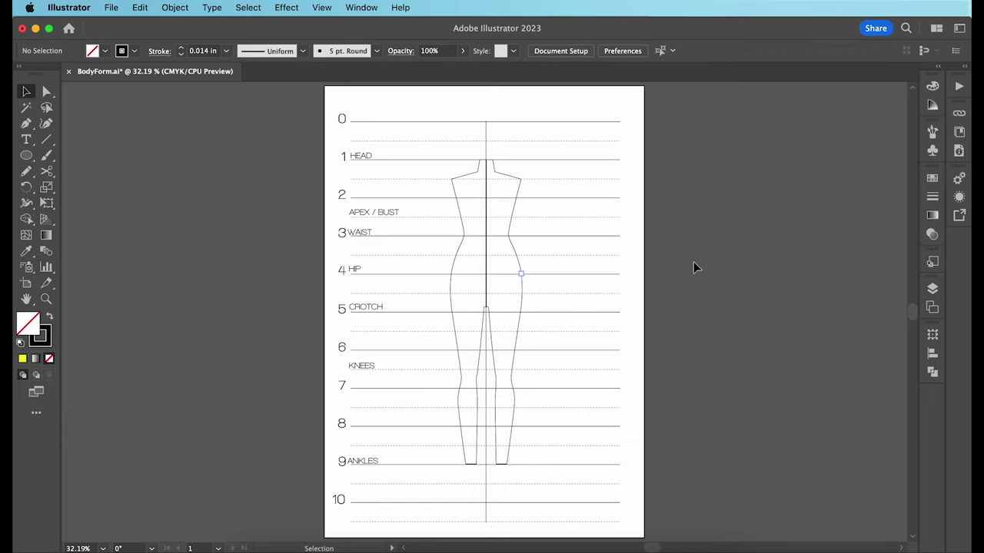
# Step: Apply the default white fill and black stroke to both body halves
pyautogui.click(523, 308)
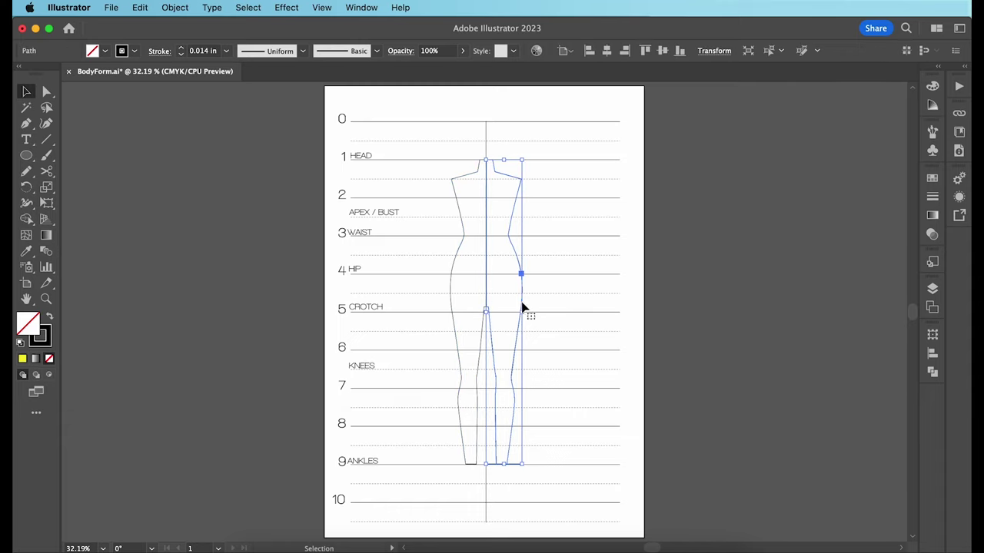
pyautogui.keyDown('shift'); pyautogui.click(452, 303); pyautogui.keyUp('shift')
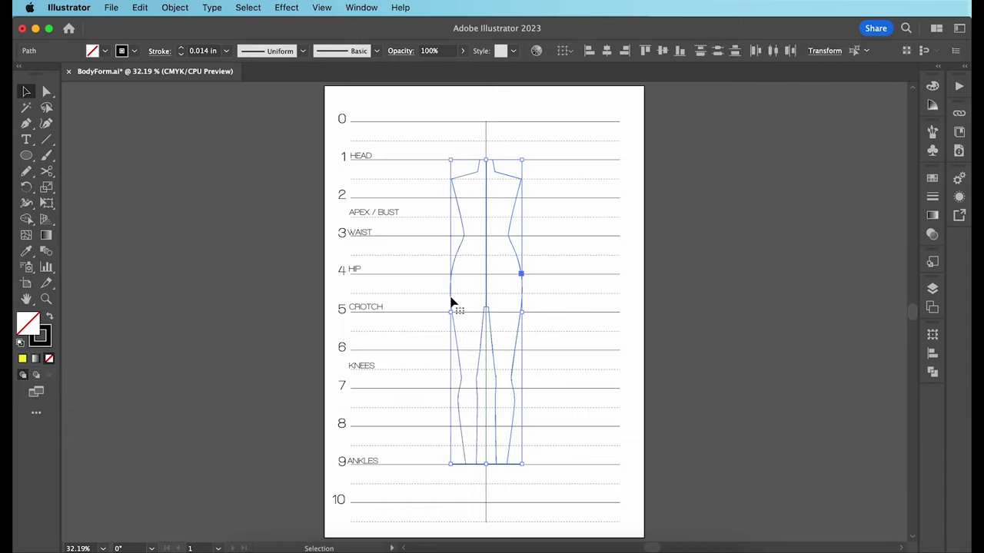
pyautogui.press('d')
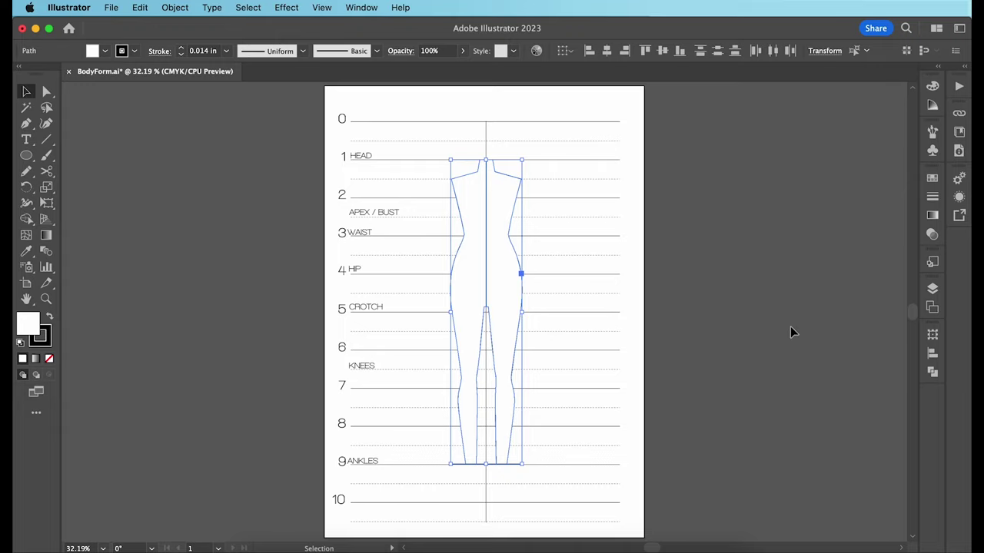
# Step: Merge the two body halves into a single shape with the Pathfinder Unite mode
pyautogui.click(932, 372)
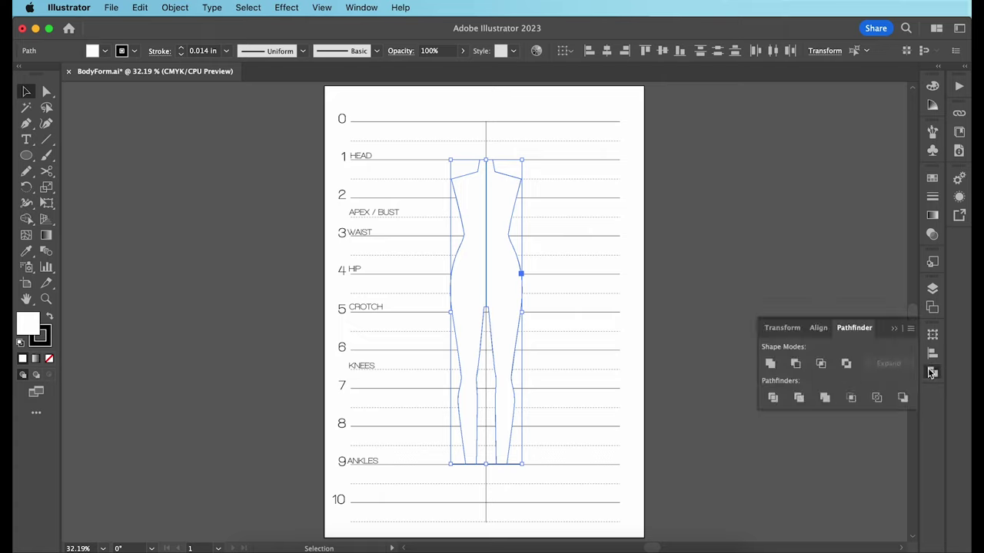
pyautogui.click(770, 363)
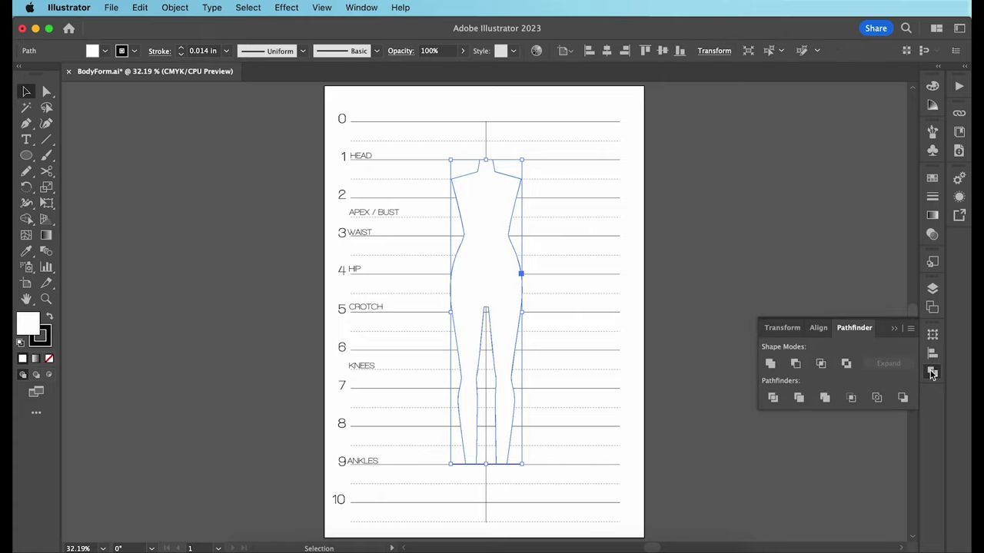
pyautogui.click(759, 356)
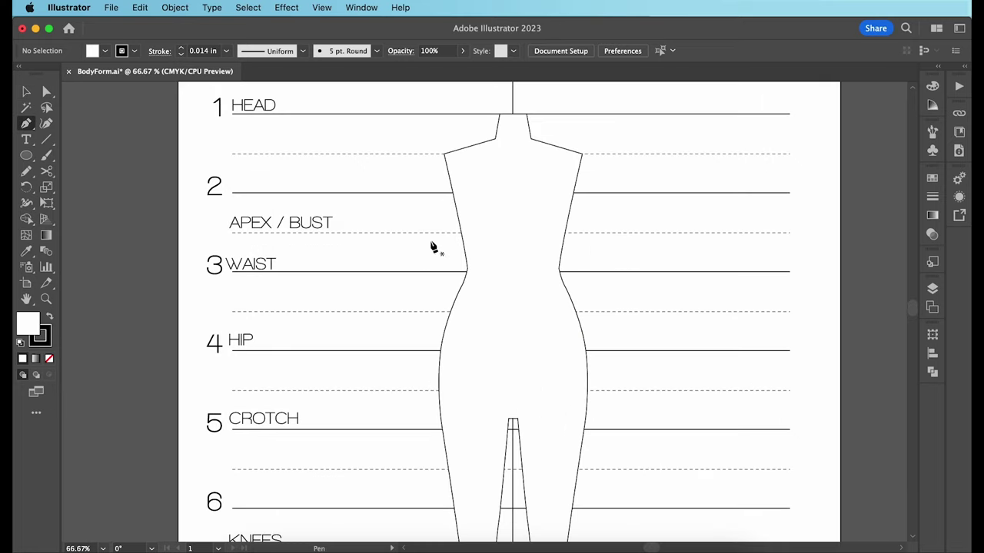
# Step: Draw a closed arm outline with the Pen tool from the shoulder tip down to the wrist and back up to the underarm
pyautogui.click(444, 153)
pyautogui.moveTo(433, 167); pyautogui.dragTo(429, 180)
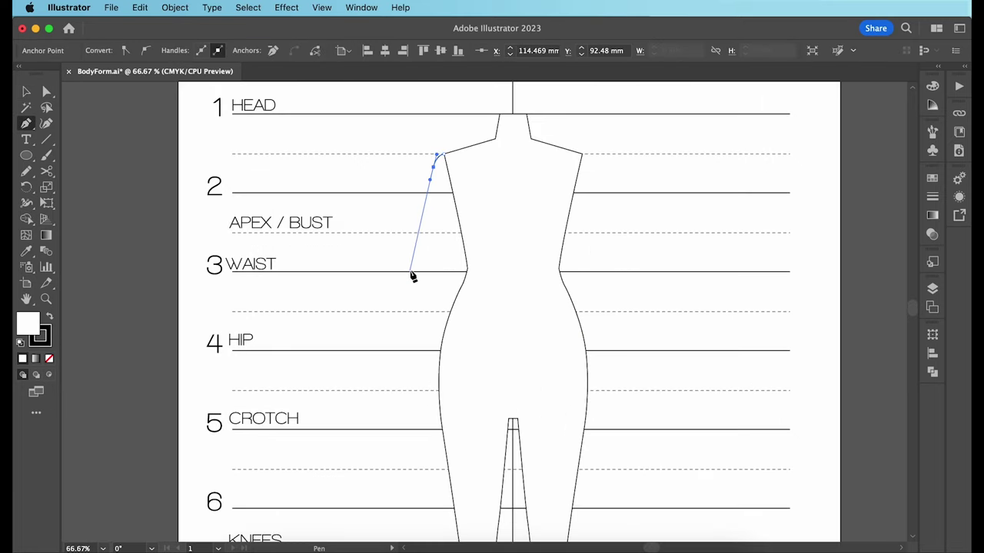
pyautogui.moveTo(408, 284)
pyautogui.mouseDown()
pyautogui.moveTo(411, 275)
pyautogui.moveTo(405, 292)
pyautogui.mouseUp()
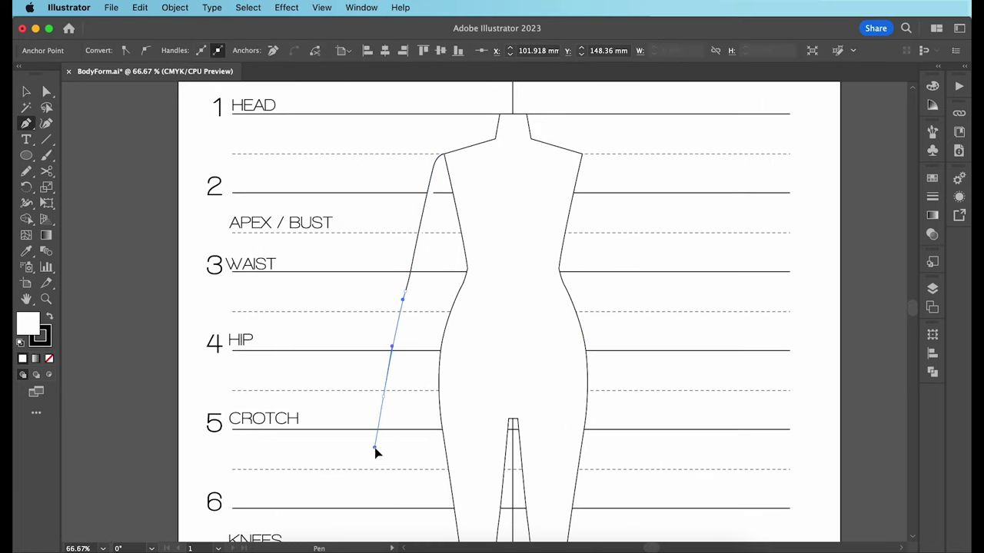
pyautogui.click(383, 398)
pyautogui.click(401, 399)
pyautogui.moveTo(430, 308); pyautogui.dragTo(442, 272)
pyautogui.click(458, 216)
pyautogui.click(444, 154)
# Step: Mirror a copy of the arm across the vertical axis and attach it to the opposite shoulder
pyautogui.press('v')
pyautogui.click(272, 223)
pyautogui.click(430, 263)
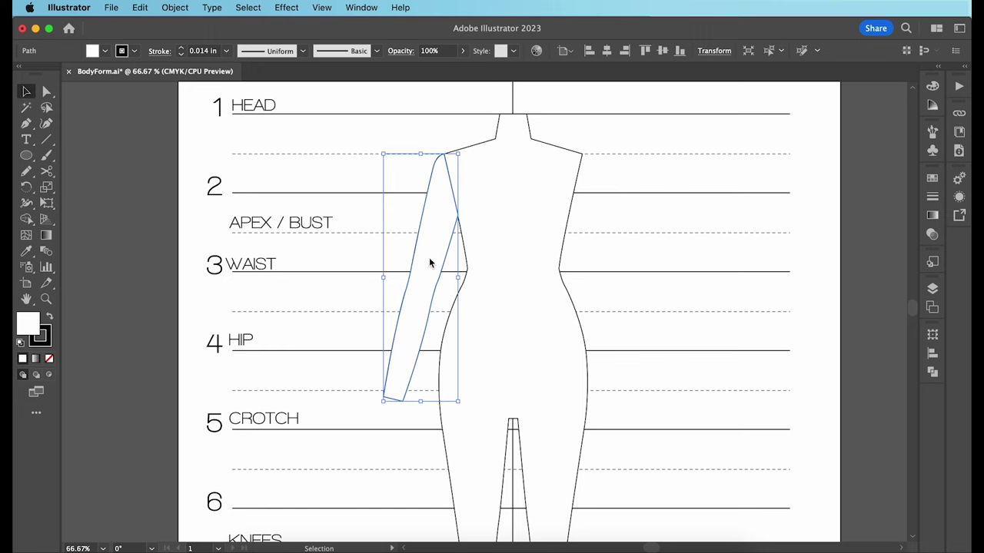
pyautogui.rightClick(429, 263)
pyautogui.moveTo(461, 466)
pyautogui.click(582, 466)
pyautogui.click(418, 364)
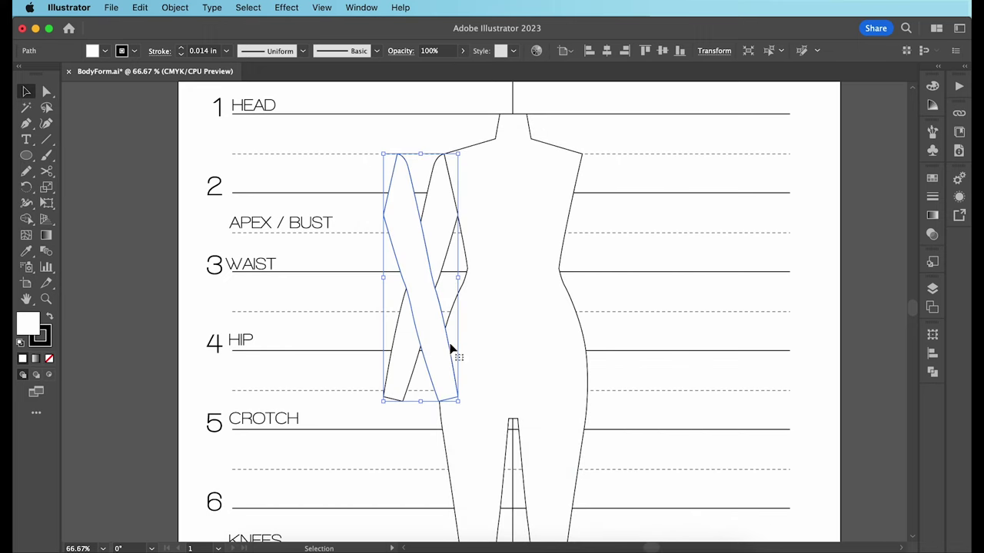
pyautogui.moveTo(432, 355); pyautogui.dragTo(615, 357)
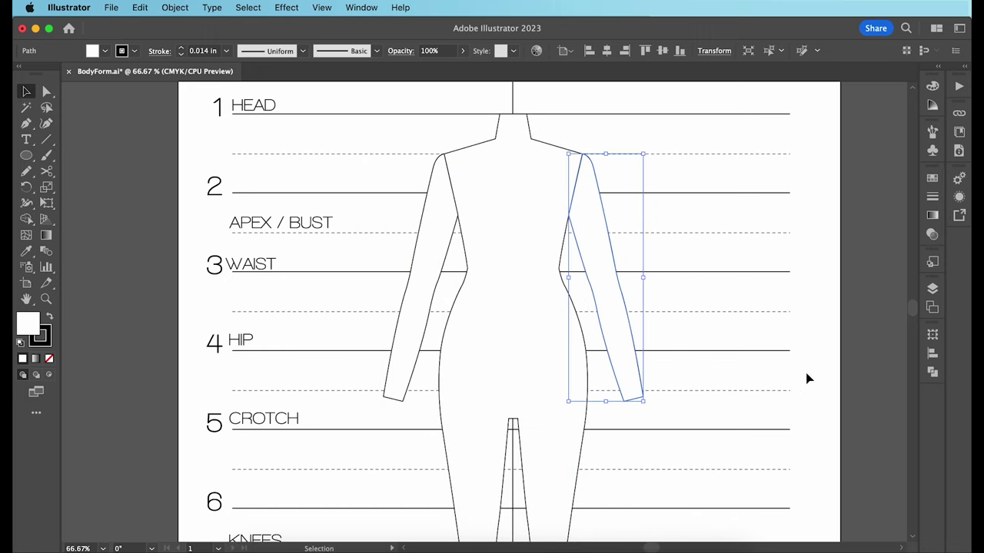
pyautogui.click(874, 382)
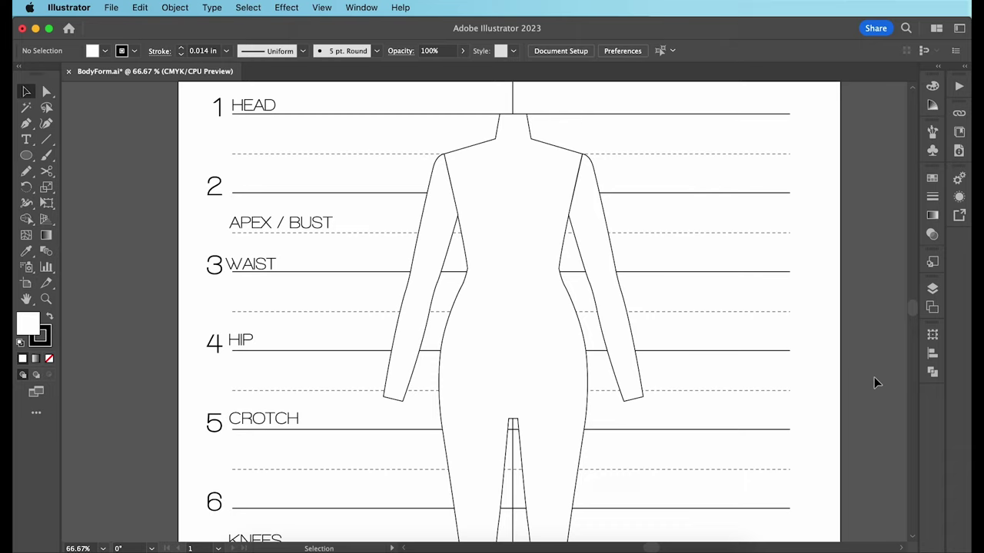
# Step: Draw a flat ellipse across the neck opening at the head line
pyautogui.press('a')
pyautogui.press('super+equal')
pyautogui.press('super+equal')
pyautogui.click(33, 158)
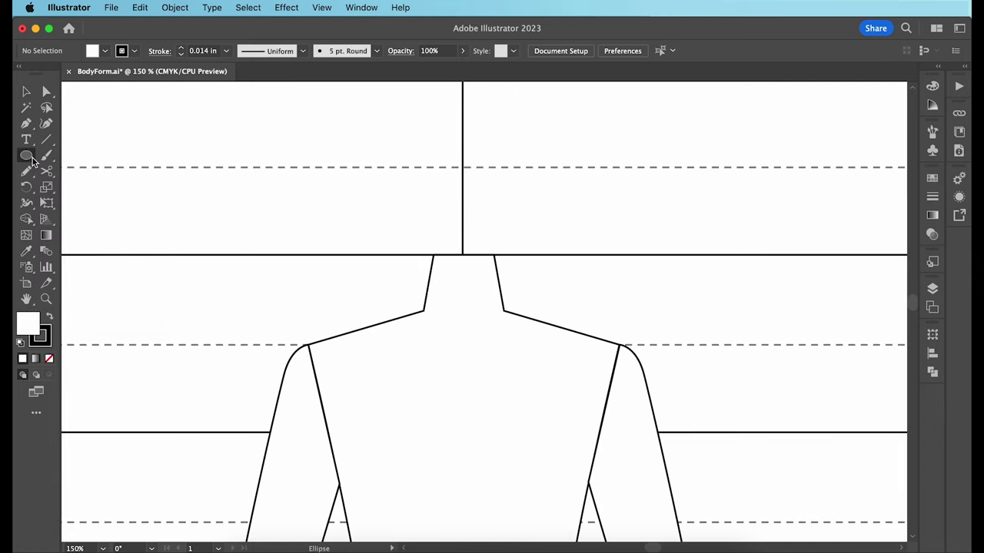
pyautogui.moveTo(433, 248); pyautogui.dragTo(494, 263)
pyautogui.press('v')
pyautogui.click(640, 302)
# Step: Draw a flat ellipse over the wrist opening of one arm and rotate it to match the wrist's slant
pyautogui.scroll(-10, 640, 303)
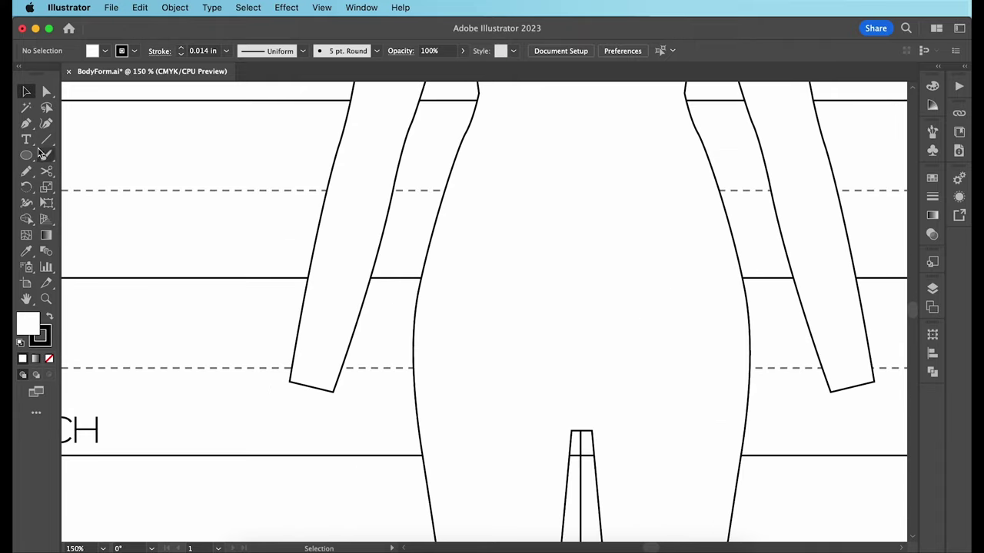
pyautogui.click(30, 155)
pyautogui.moveTo(289, 382); pyautogui.dragTo(335, 396)
pyautogui.press('v')
pyautogui.press('super+equal')
pyautogui.press('super+equal')
pyautogui.moveTo(536, 295); pyautogui.dragTo(539, 306)
# Step: Paste a copy of the wrist ellipse in place and mirror it onto the opposite wrist
pyautogui.press('super+shift+v')
pyautogui.press('super+minus')
pyautogui.press('super+minus')
pyautogui.press('super+minus')
pyautogui.press('super+minus')
pyautogui.press('super+minus')
pyautogui.rightClick(481, 311)
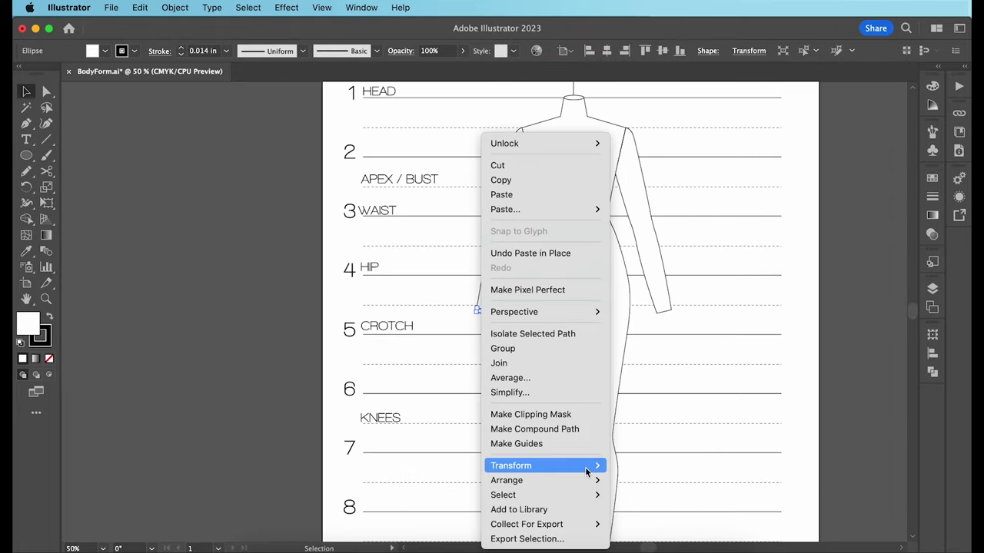
pyautogui.click(500, 310)
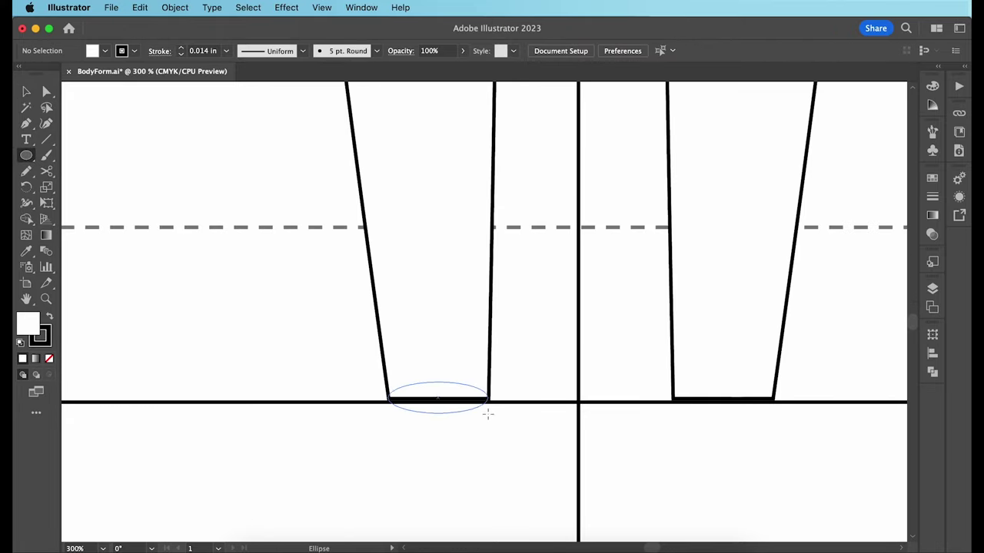
# Step: Draw a flat ellipse over one ankle opening and place a copy of it on the other ankle
pyautogui.click(751, 421)
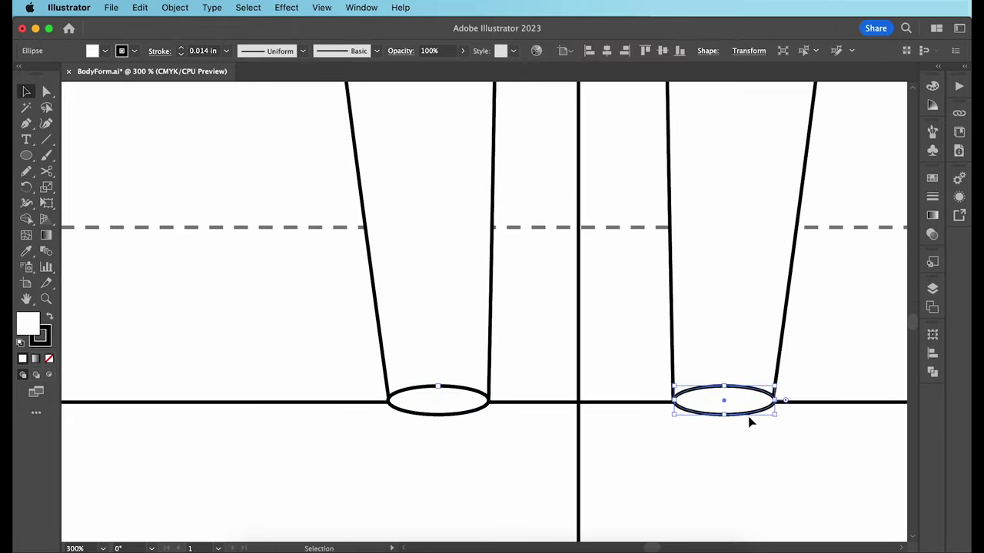
pyautogui.press('super+0')
pyautogui.click(753, 309)
# Step: Draw a vertical centre front line through the torso from the neck ellipse down to the crotch
pyautogui.press('p')
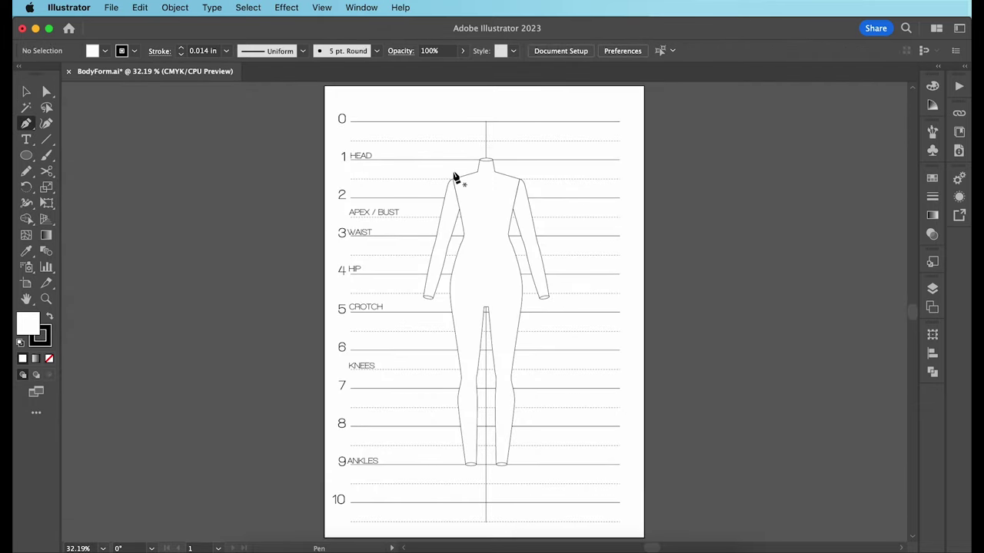
pyautogui.click(486, 159)
pyautogui.press('v')
pyautogui.click(711, 134)
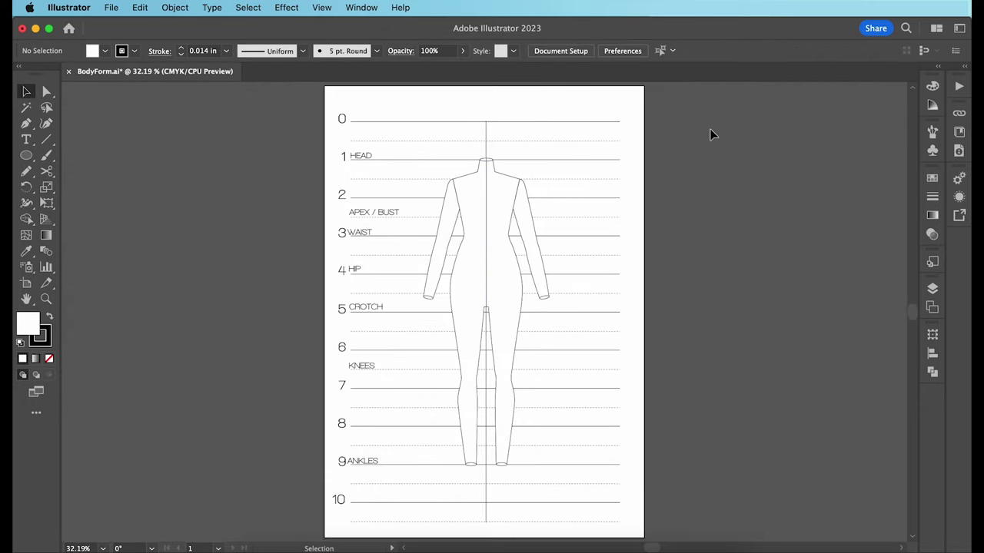
# Step: Draw a curved elbow line across one arm slightly below the waist level
pyautogui.press('super+1')
pyautogui.press('p')
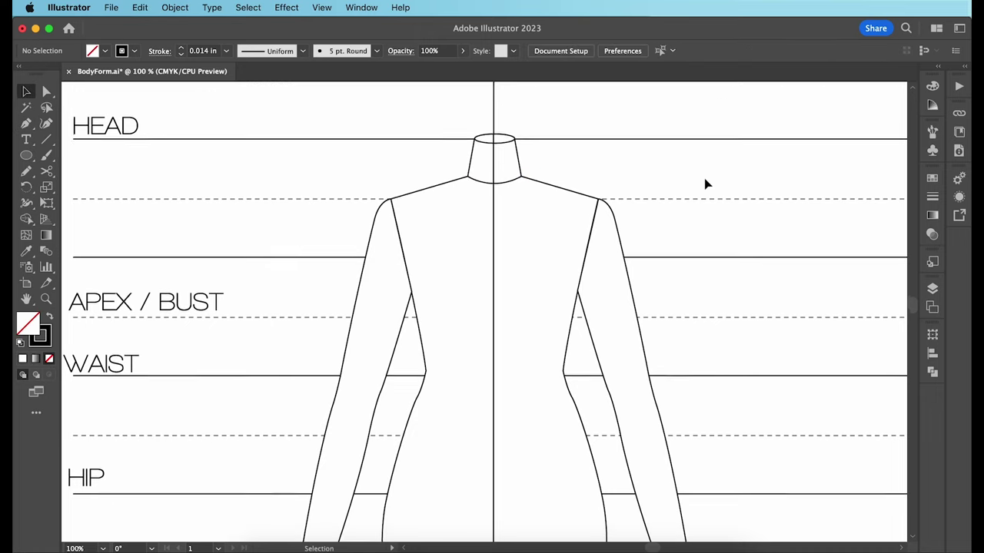
pyautogui.scroll(-5, 347, 264)
pyautogui.click(345, 258)
pyautogui.moveTo(383, 270); pyautogui.dragTo(395, 283)
pyautogui.press('super+shift+a')
# Step: Draw a curved waistline and a curved hip line across the body form
pyautogui.scroll(3, 395, 283)
pyautogui.click(423, 329)
pyautogui.moveTo(562, 331); pyautogui.dragTo(600, 318)
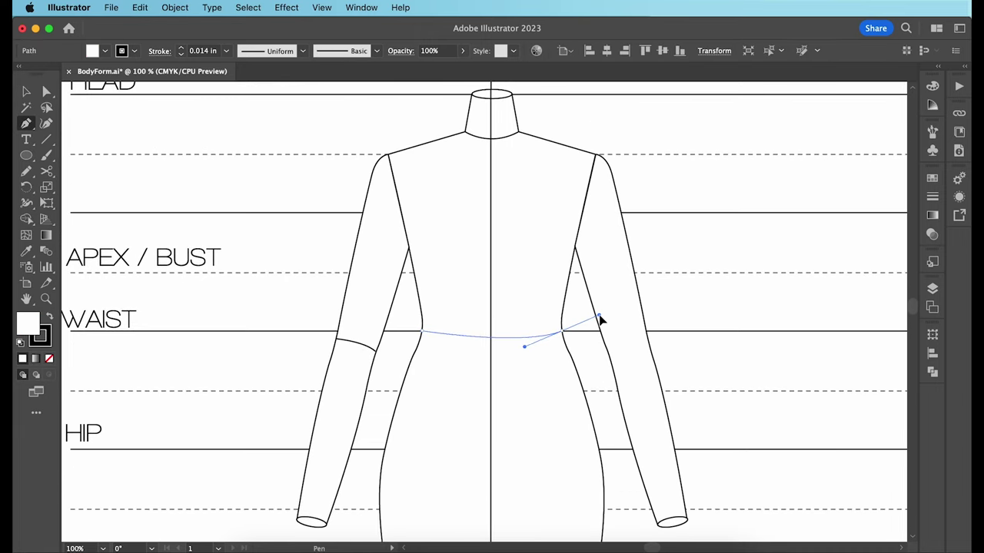
pyautogui.press('super+shift+a')
pyautogui.scroll(-1, 378, 442)
pyautogui.click(379, 446)
pyautogui.moveTo(592, 446); pyautogui.dragTo(682, 418)
pyautogui.press('Escape')
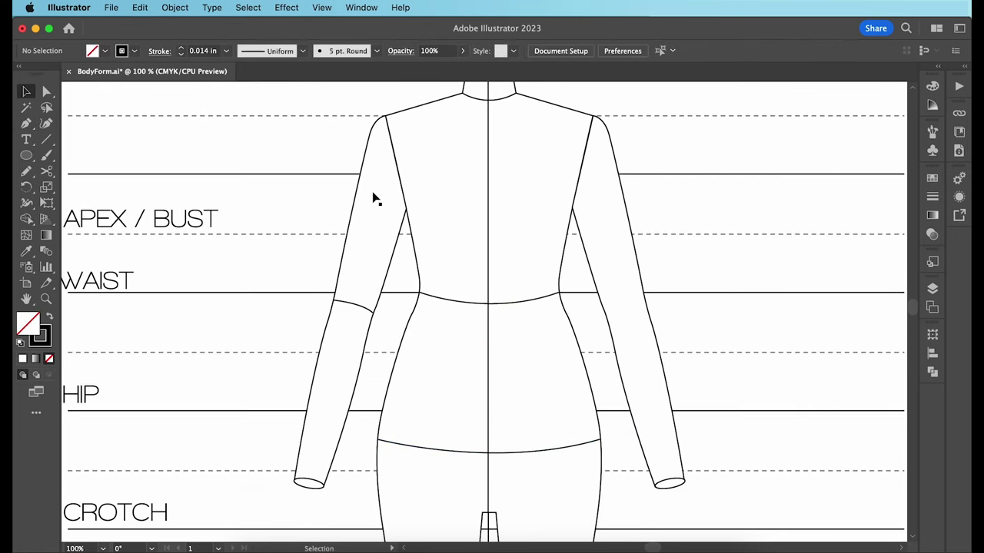
# Step: Draw curved bust lines on both sides of the centre line near the apex level
pyautogui.scroll(2, 385, 230)
pyautogui.click(419, 305)
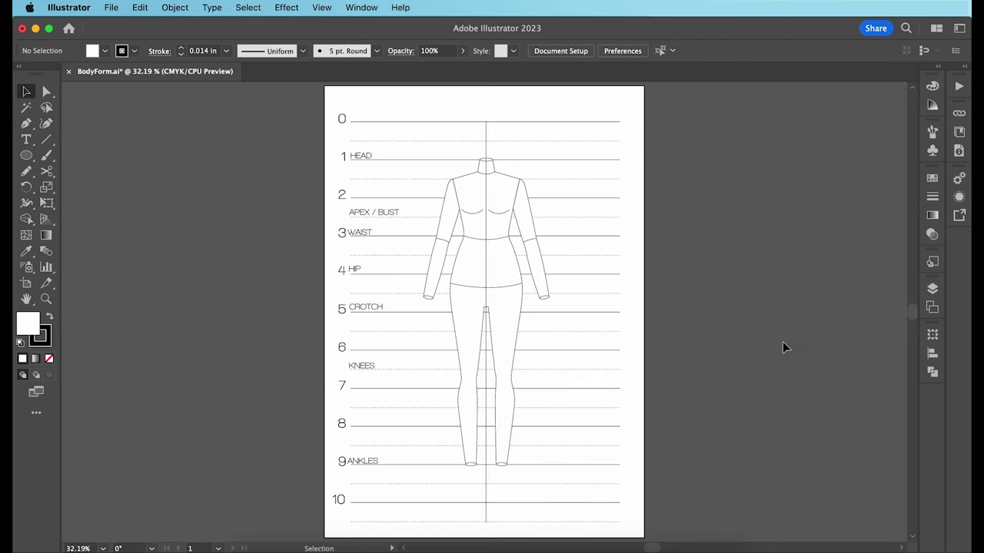
# Step: Set the stroke weight of the body outline group to 0.031 in
pyautogui.click(499, 190)
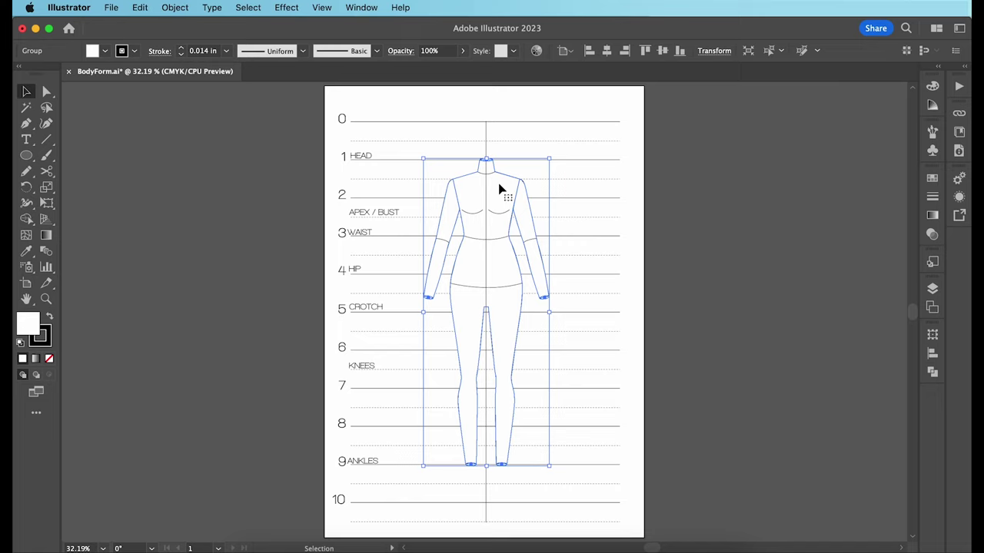
pyautogui.click(226, 50)
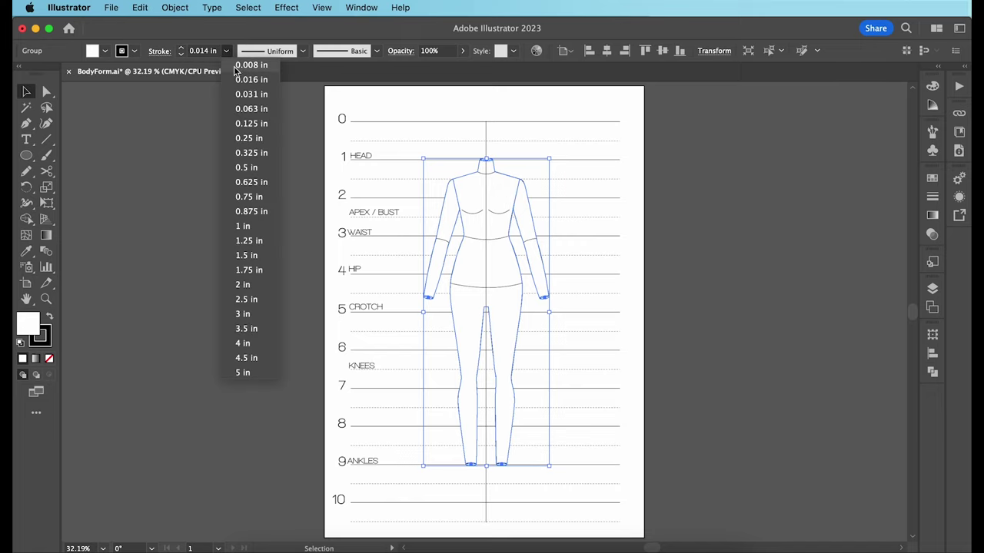
pyautogui.click(244, 97)
pyautogui.click(691, 158)
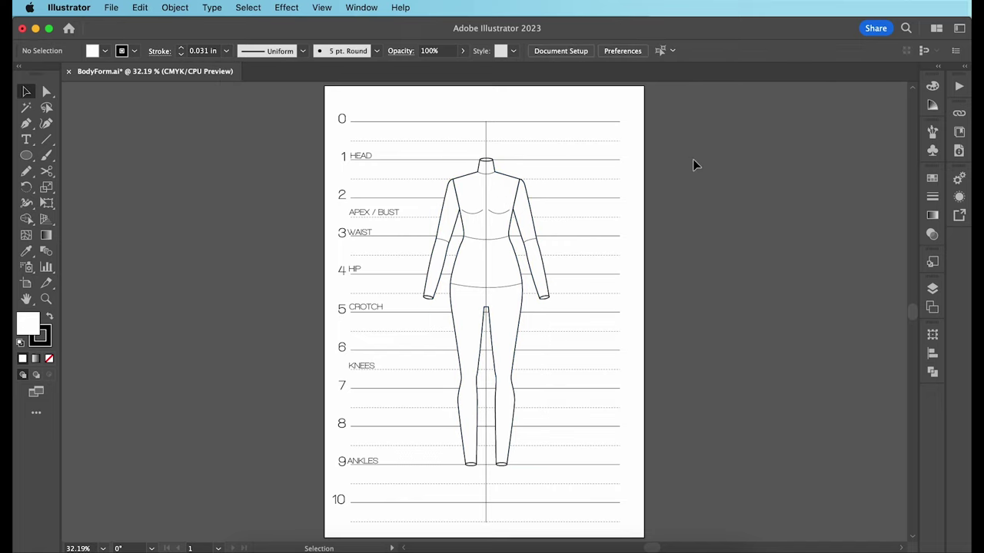
# Step: Select the body outline together with all its inner detail lines and group them
pyautogui.moveTo(419, 100); pyautogui.dragTo(577, 490)
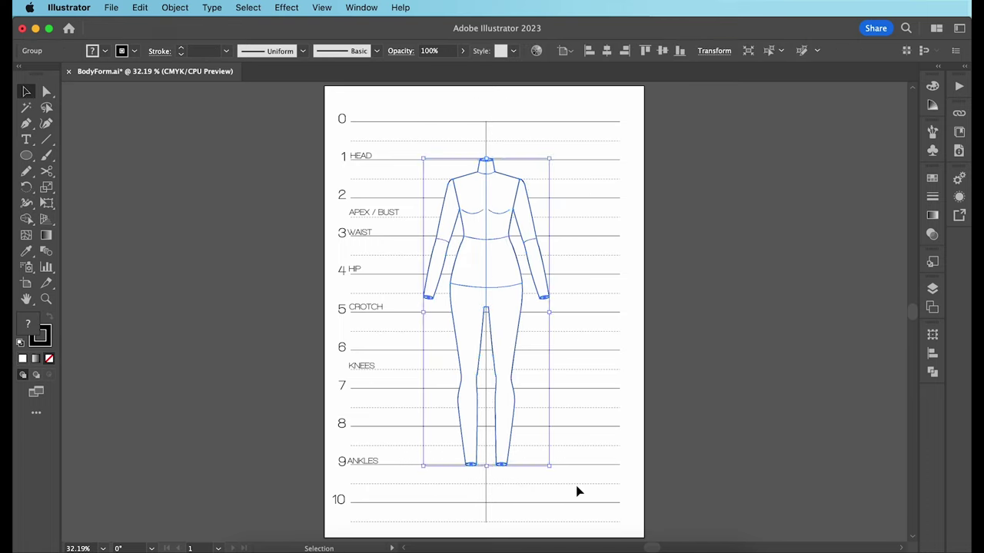
pyautogui.click(748, 342)
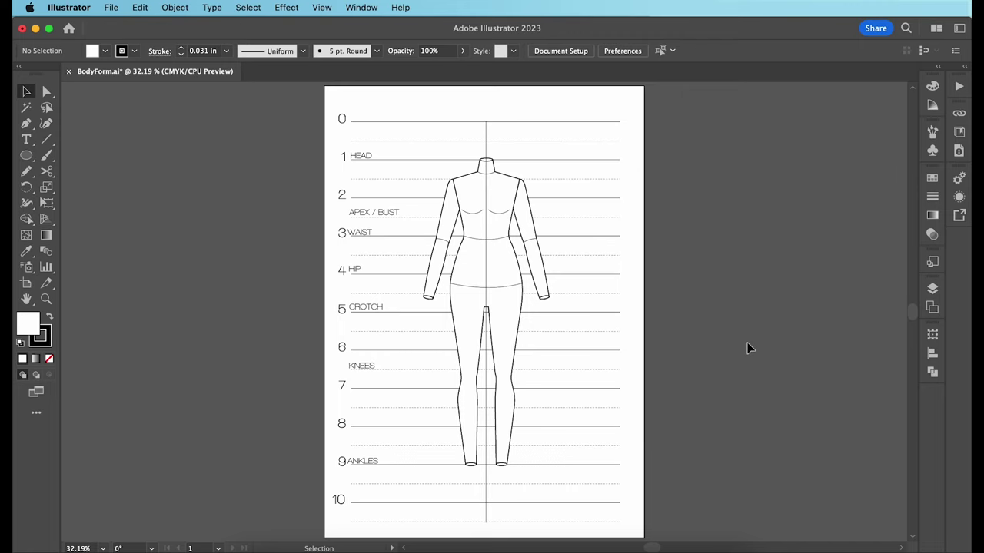
# Step: Add a second artboard beside the body form template
pyautogui.hscroll(5, 747, 342)
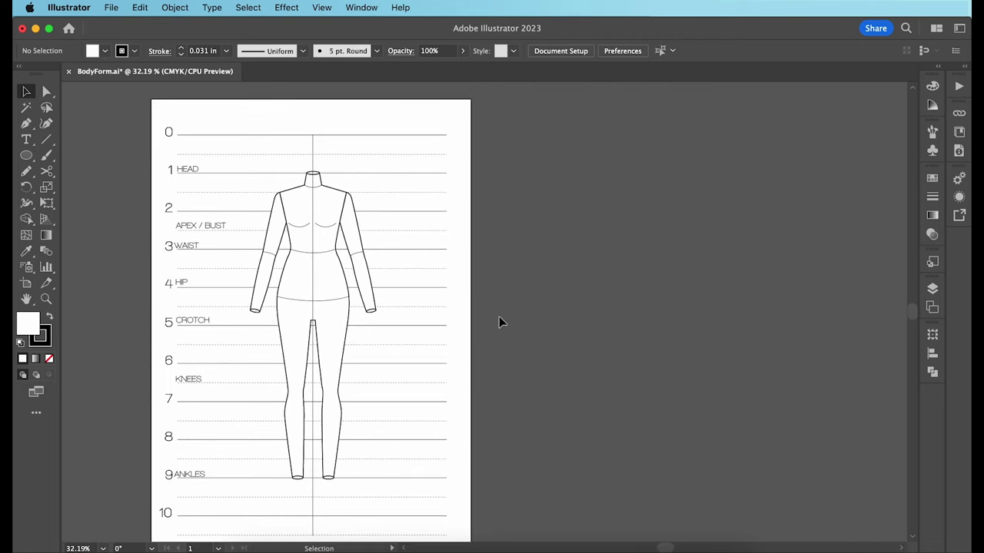
pyautogui.click(932, 308)
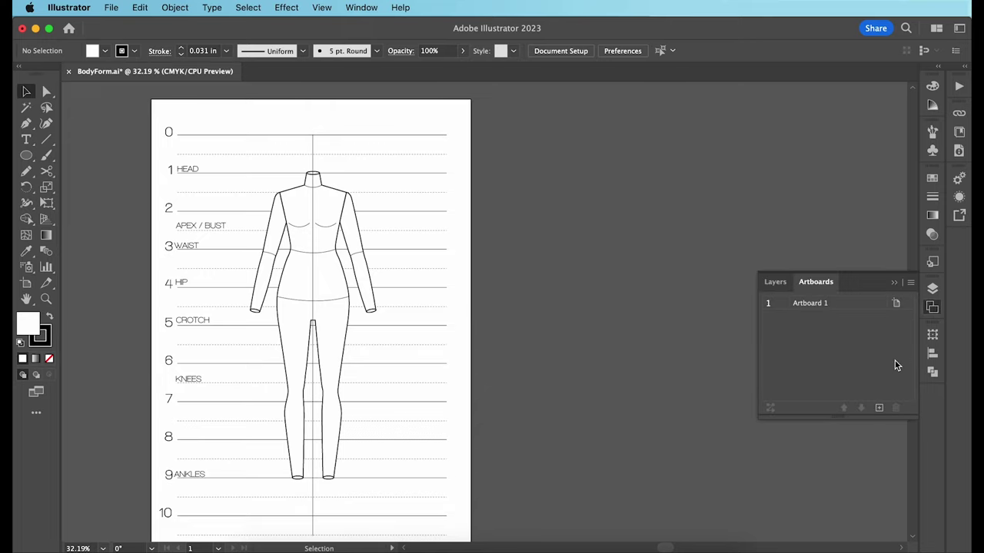
pyautogui.click(879, 407)
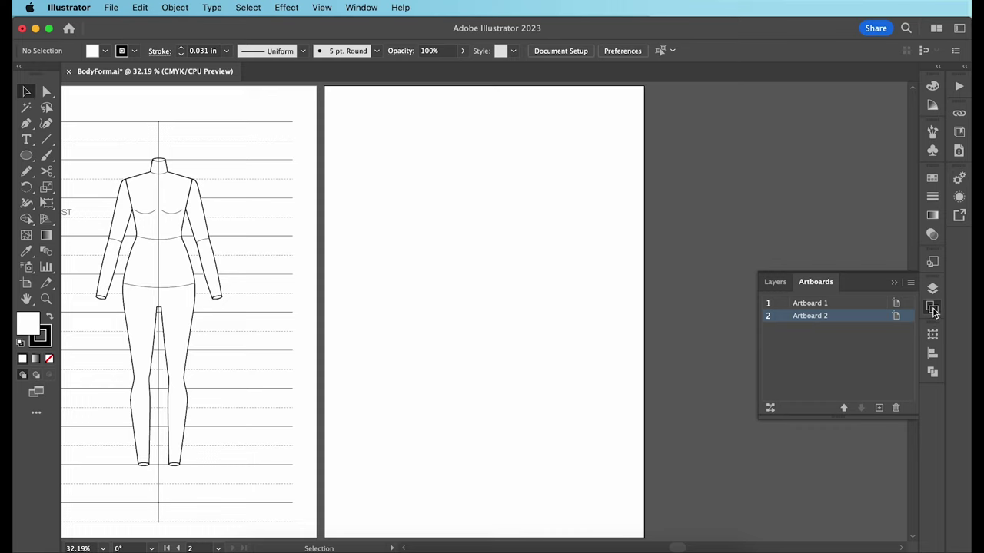
pyautogui.click(932, 308)
# Step: Place the grouped body form on the new blank artboard
pyautogui.click(176, 213)
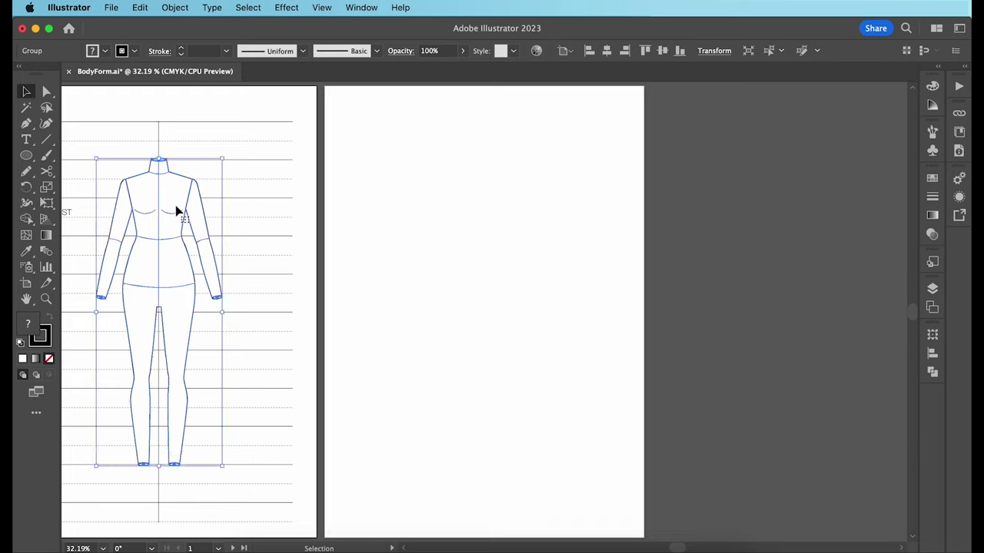
pyautogui.moveTo(176, 219); pyautogui.dragTo(492, 234)
pyautogui.click(602, 221)
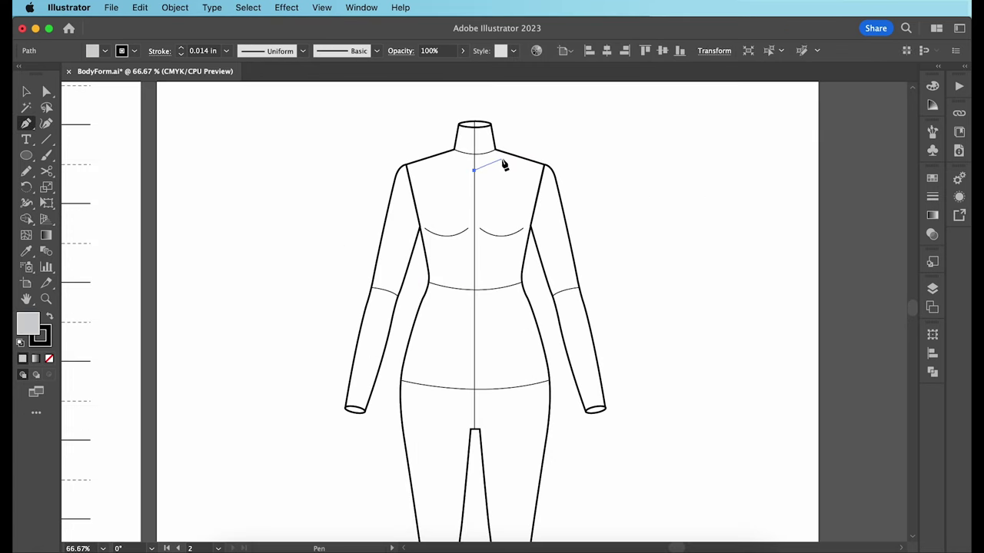
# Step: Draw a closed grey half-dress shape from the centre neckline over the shoulder, armhole, waist and hip to a hem above the knees
pyautogui.click(474, 169)
pyautogui.moveTo(508, 152); pyautogui.dragTo(521, 134)
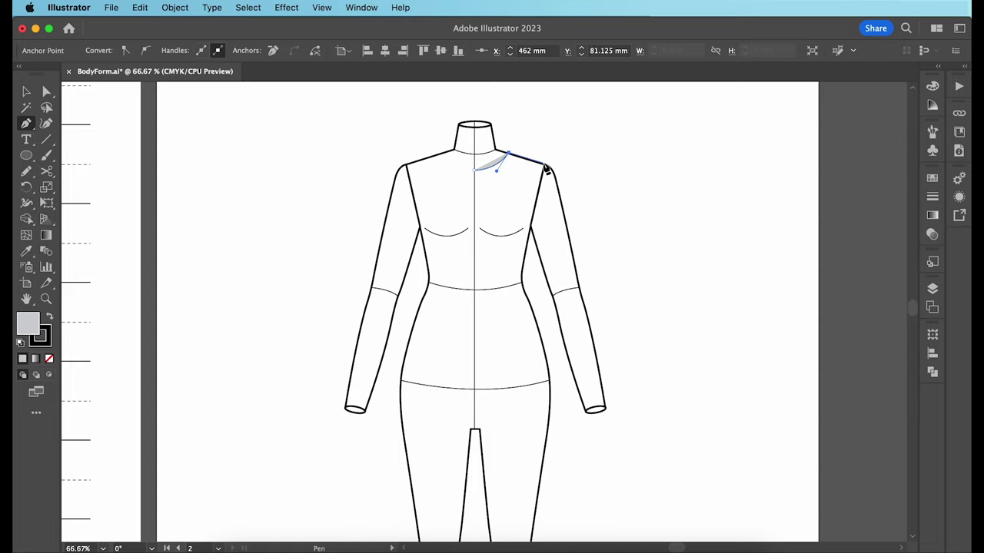
pyautogui.click(545, 164)
pyautogui.moveTo(530, 224); pyautogui.dragTo(528, 263)
pyautogui.click(527, 282)
pyautogui.moveTo(551, 367); pyautogui.dragTo(557, 399)
pyautogui.click(560, 496)
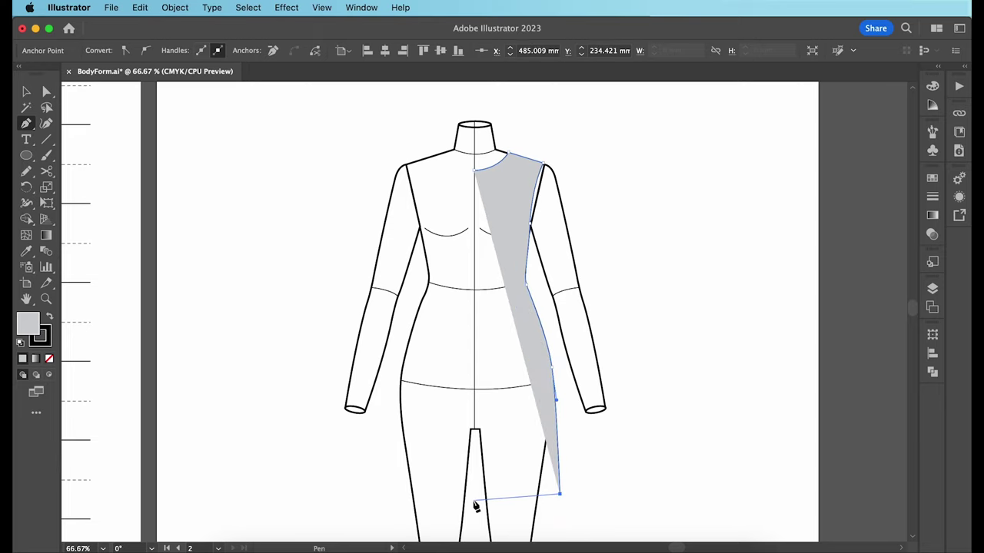
pyautogui.moveTo(474, 501)
pyautogui.mouseDown()
pyautogui.moveTo(446, 503)
pyautogui.moveTo(470, 503)
pyautogui.mouseUp()
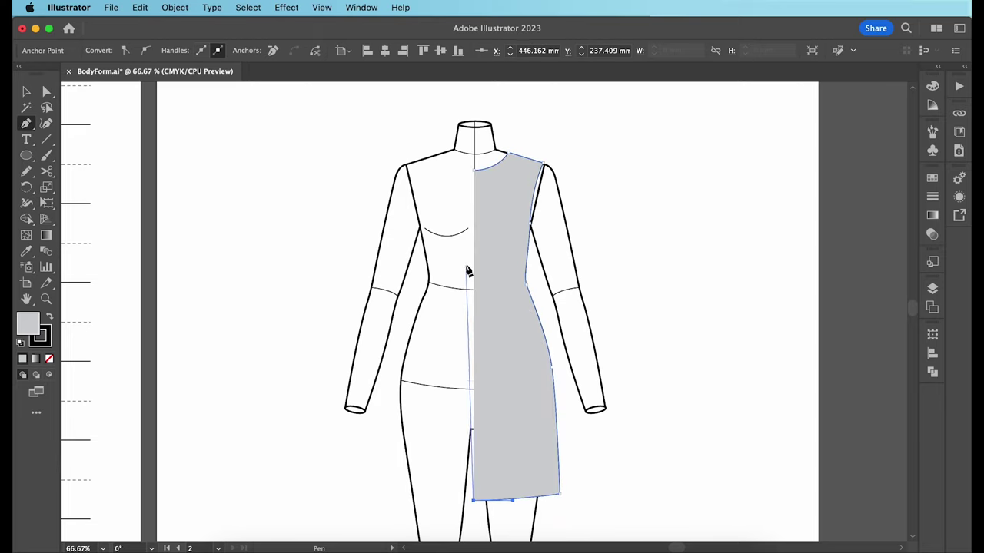
pyautogui.click(474, 170)
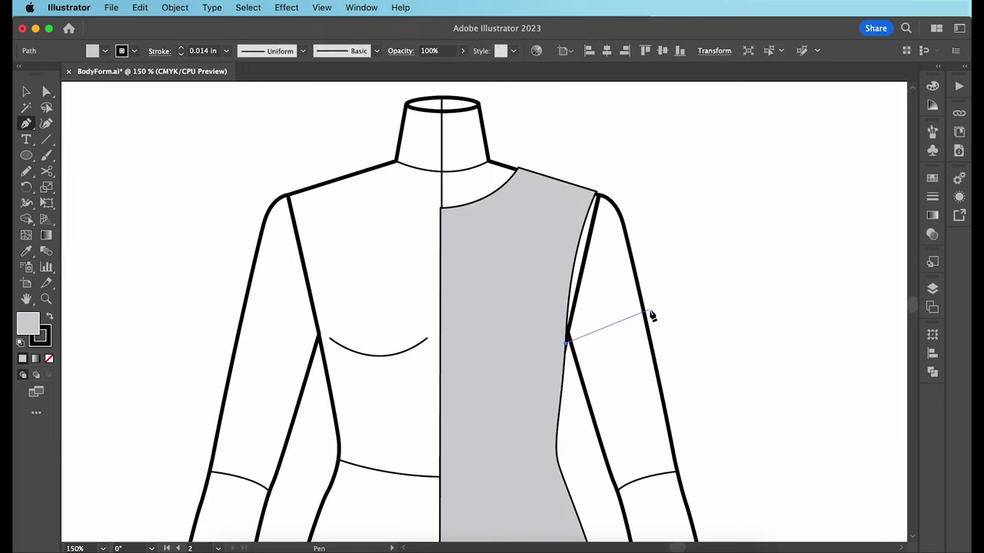
# Step: Draw a closed short sleeve shape over the upper arm, joined to the dress armhole
pyautogui.click(648, 309)
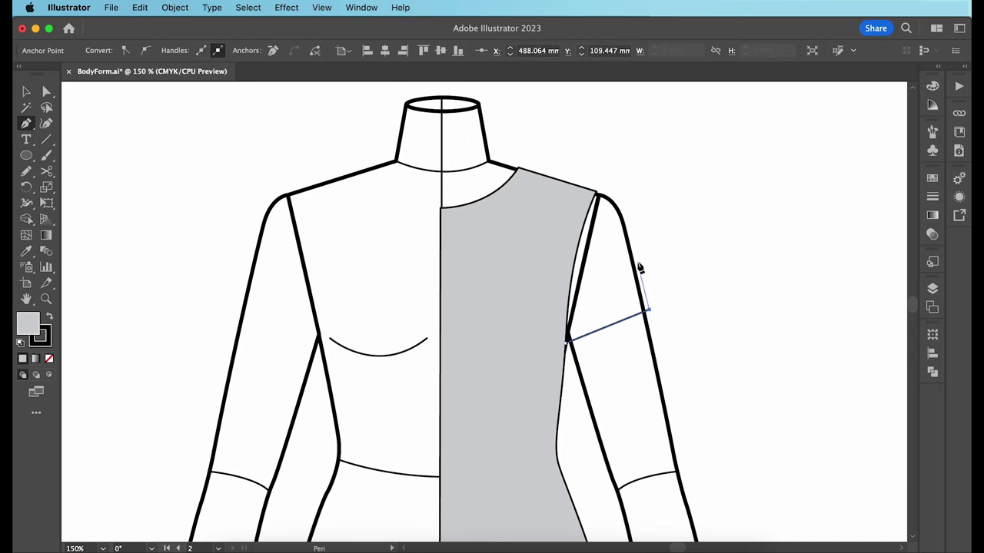
pyautogui.click(626, 225)
pyautogui.moveTo(596, 192); pyautogui.dragTo(570, 190)
pyautogui.click(596, 191)
pyautogui.moveTo(566, 342); pyautogui.dragTo(561, 453)
# Step: Select the half dress and its sleeve and group them
pyautogui.press('v')
pyautogui.moveTo(413, 125); pyautogui.dragTo(614, 237)
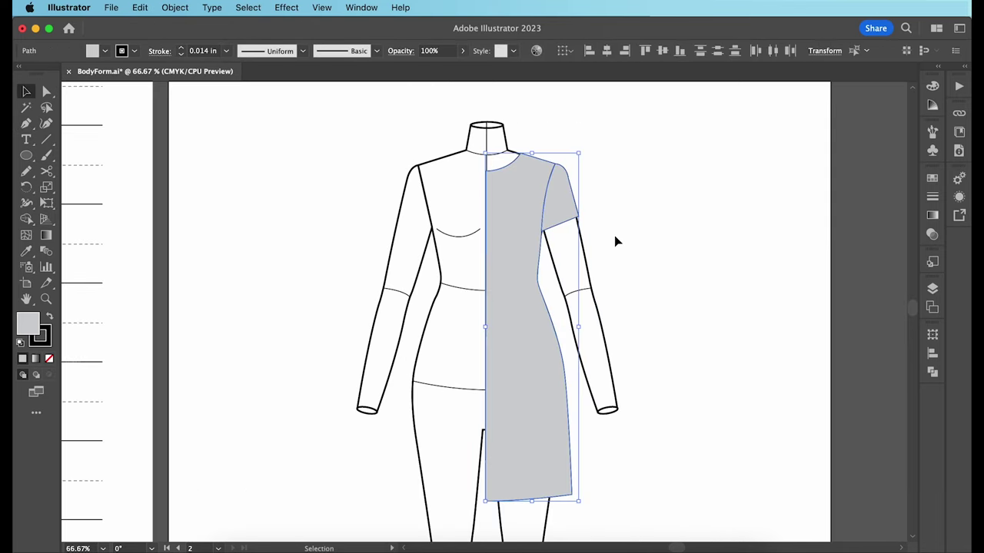
pyautogui.press('super+g')
# Step: Reflect the pasted half dress and sleeve group vertically and place it against the original along the centre front line
pyautogui.rightClick(525, 200)
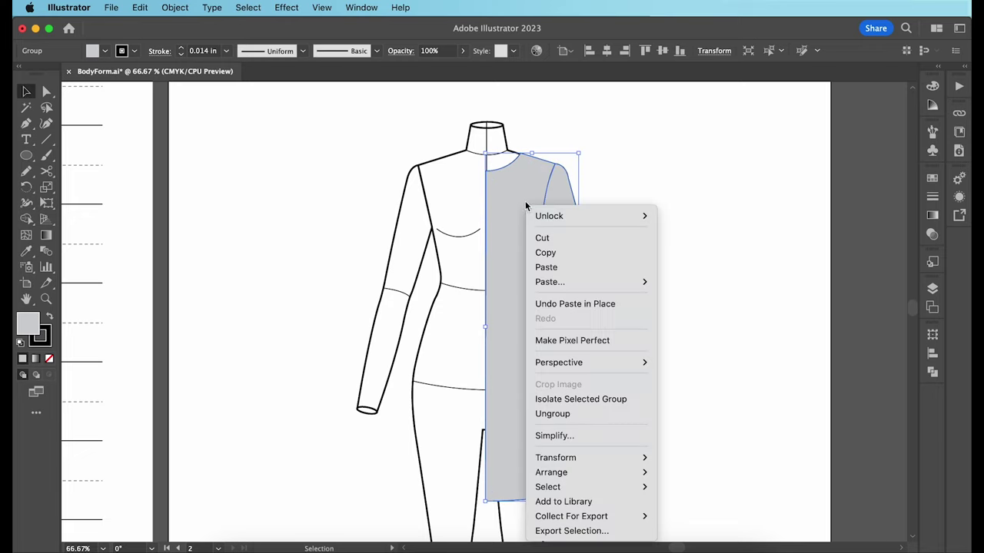
pyautogui.moveTo(615, 458)
pyautogui.click(680, 466)
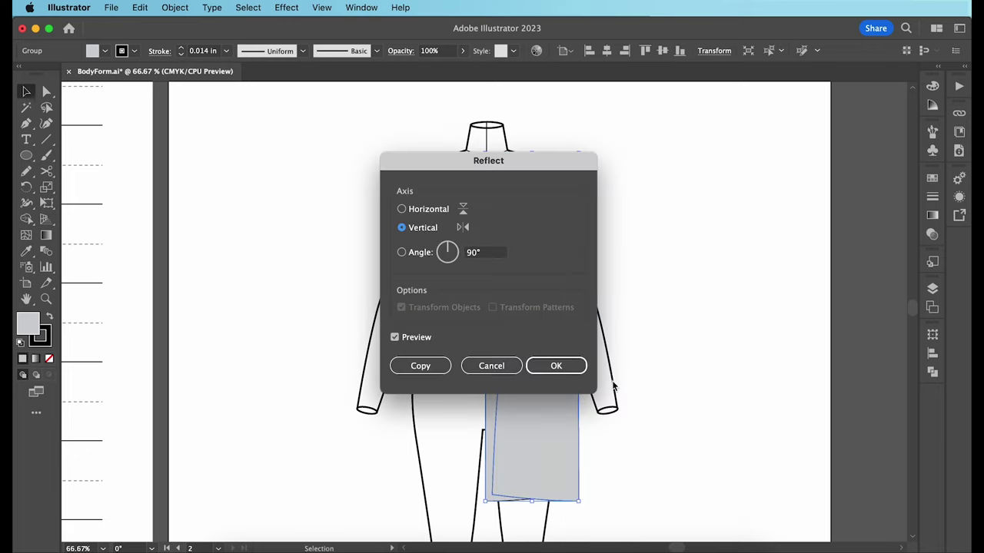
pyautogui.click(556, 364)
pyautogui.moveTo(537, 368); pyautogui.dragTo(408, 369)
pyautogui.press('super+shift+a')
# Step: Unite the two halves of the dress body into one shape, leaving both sleeves separate
pyautogui.press('a')
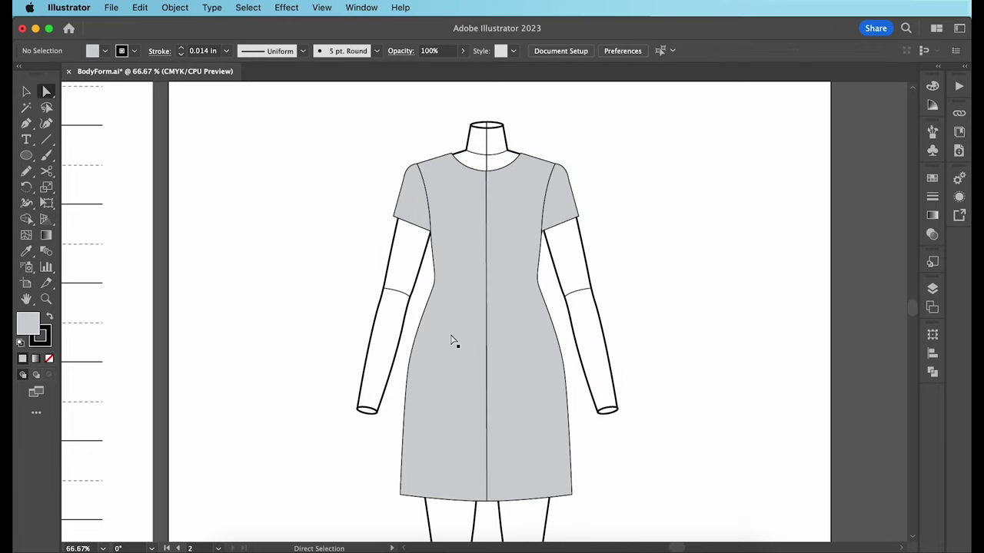
pyautogui.click(454, 342)
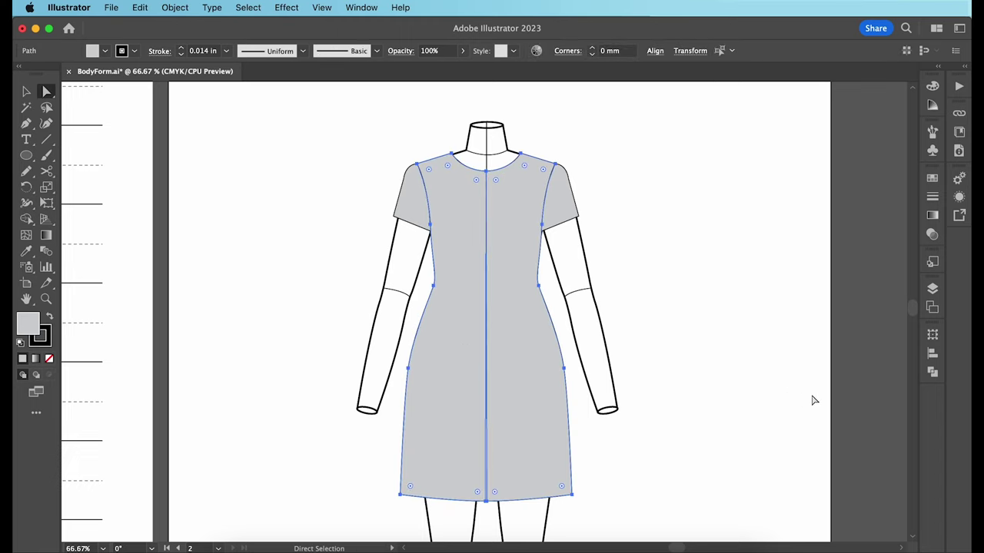
pyautogui.click(931, 373)
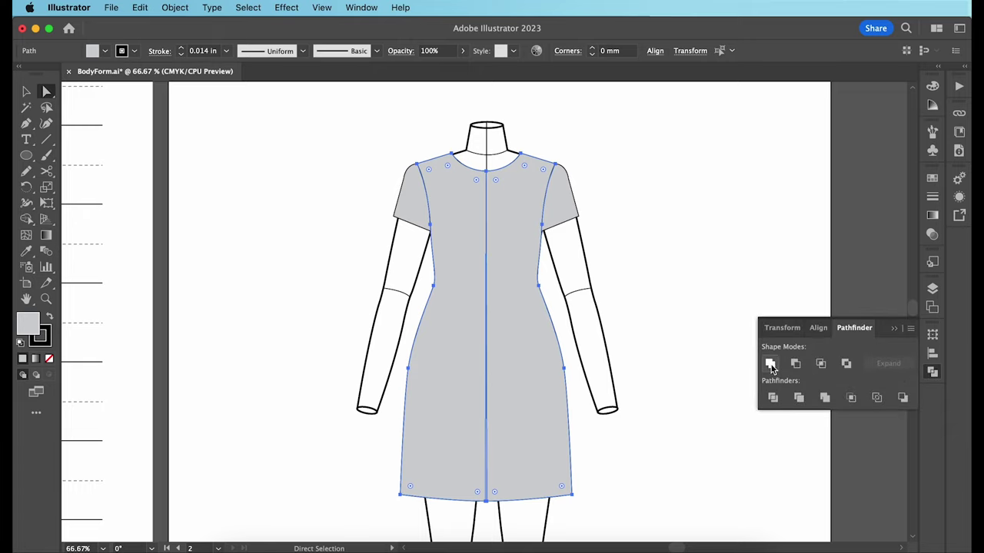
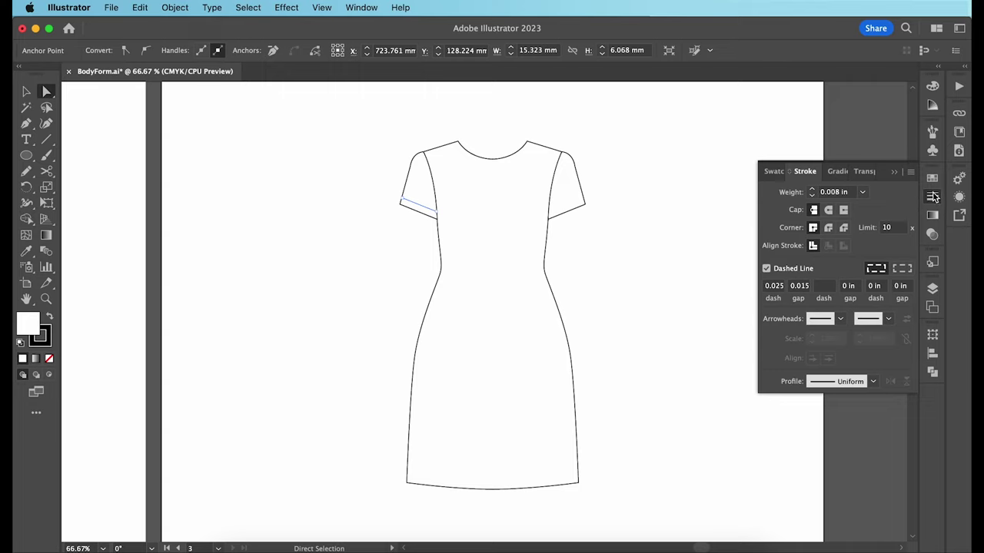
# Step: Duplicate the dashed stitch line on the left sleeve slightly offset to form a double row above the sleeve hem
pyautogui.click(933, 196)
pyautogui.click(696, 263)
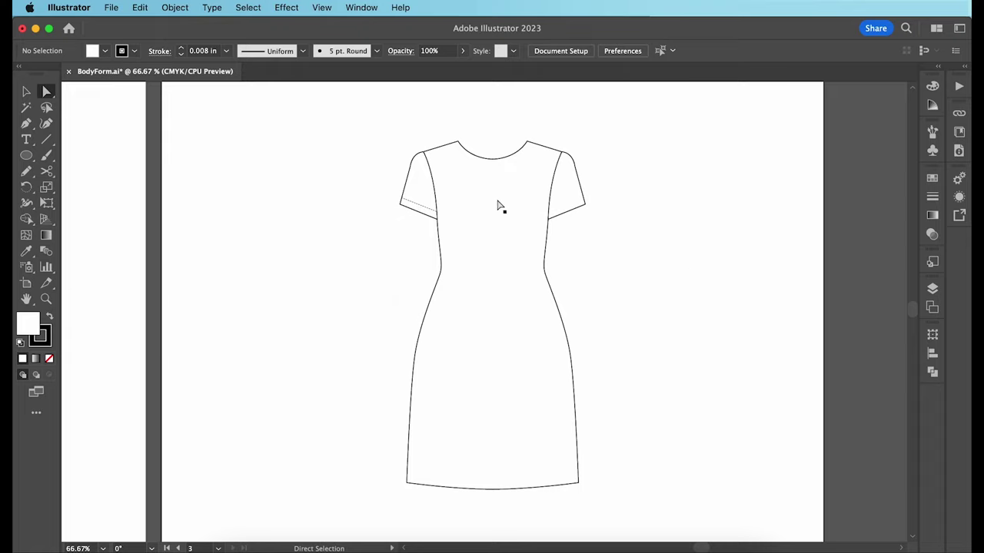
pyautogui.click(419, 208)
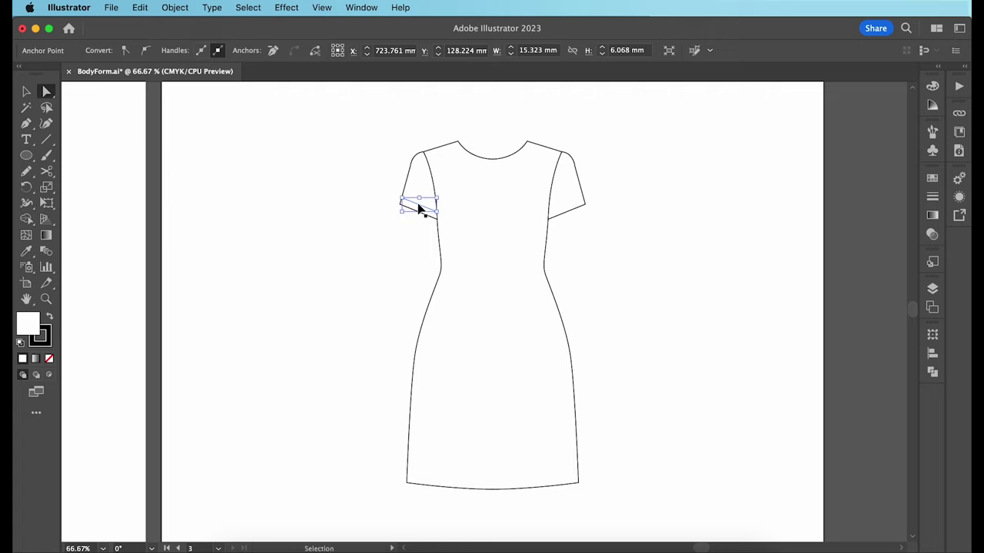
pyautogui.click(419, 209)
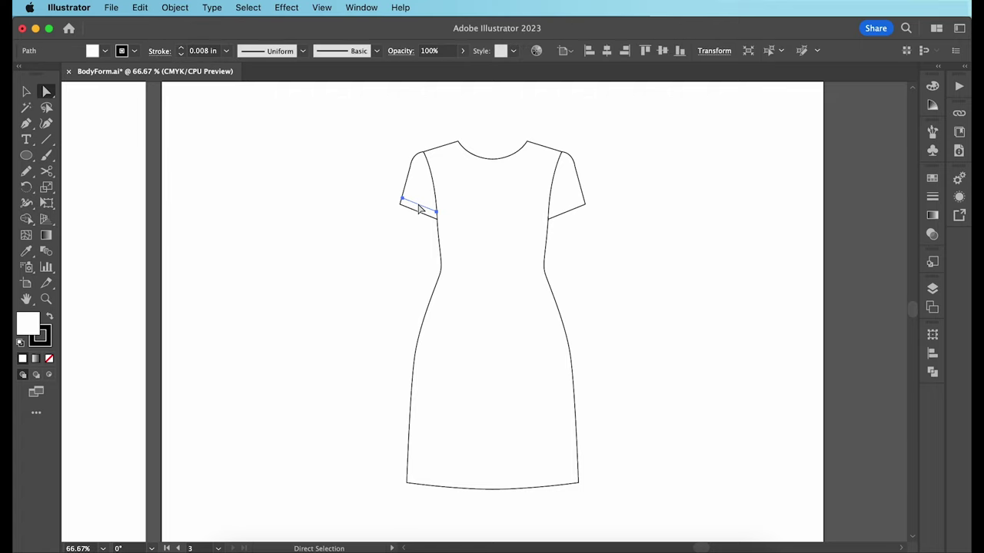
pyautogui.click(388, 258)
pyautogui.press('v')
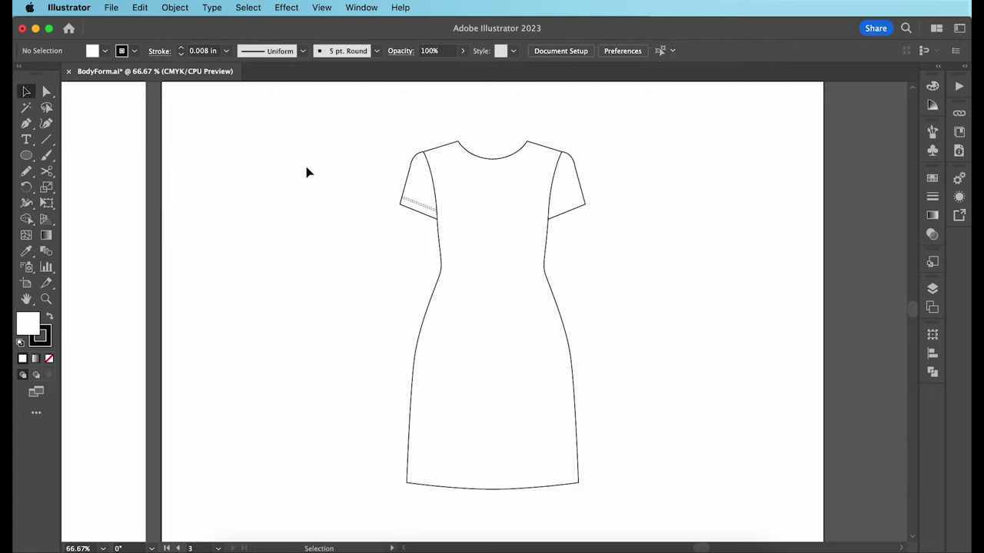
# Step: Select only the two dashed stitch lines on the left sleeve and group them
pyautogui.moveTo(327, 176); pyautogui.dragTo(414, 212)
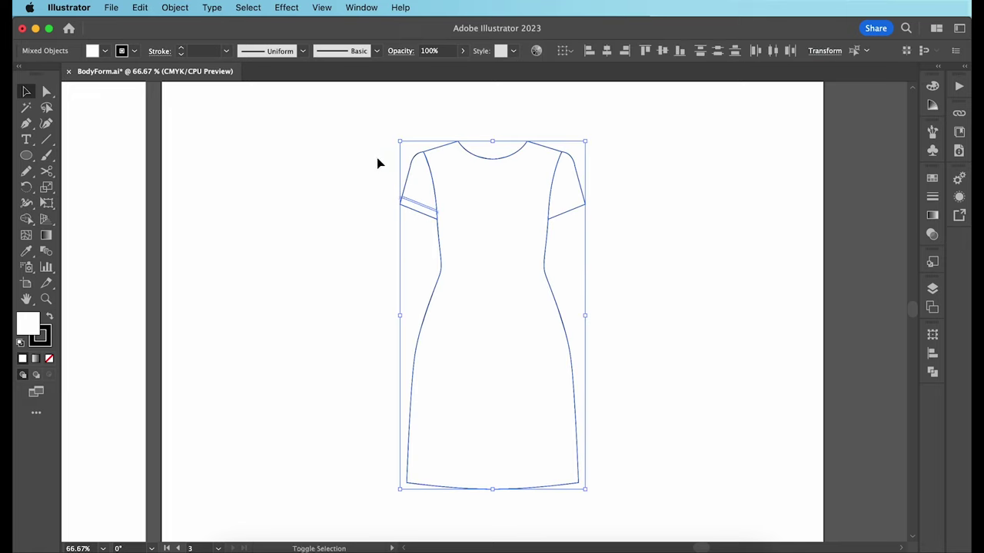
pyautogui.keyDown('shift'); pyautogui.click(430, 172); pyautogui.keyUp('shift')
pyautogui.press('super+g')
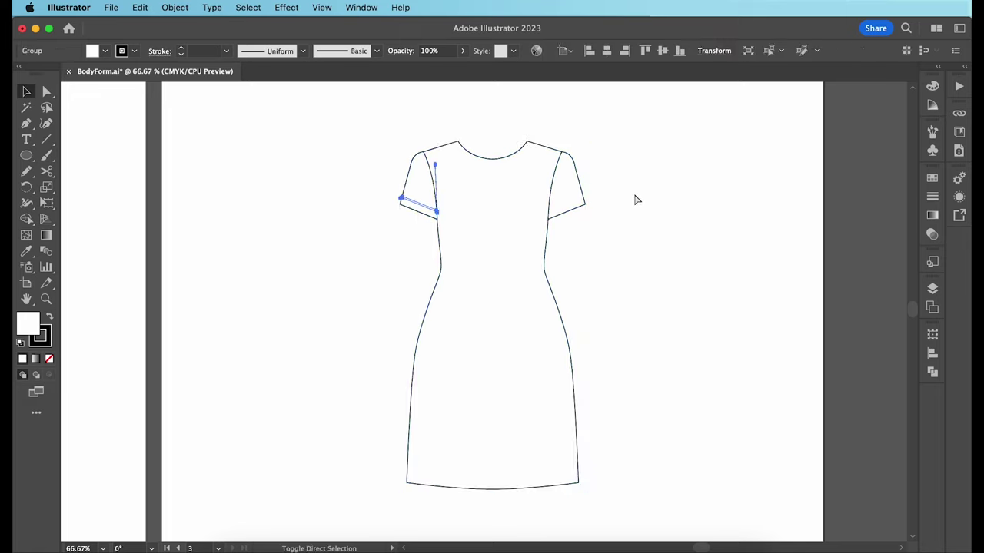
# Step: Reflect the sleeve stitch group vertically and place it along the opposite sleeve's hem, keeping stitching on both sleeves
pyautogui.rightClick(420, 210)
pyautogui.moveTo(534, 440)
pyautogui.click(582, 464)
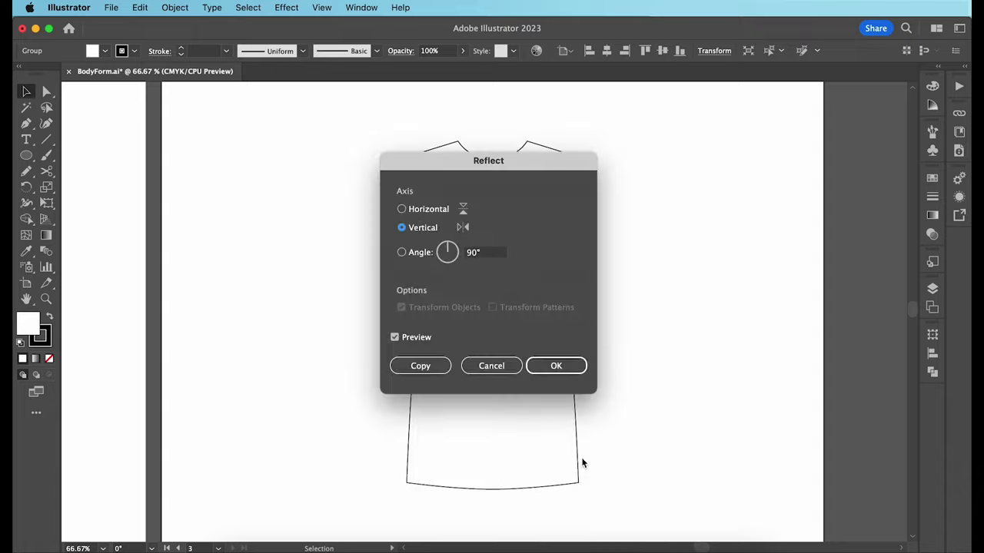
pyautogui.click(556, 364)
pyautogui.moveTo(421, 208); pyautogui.dragTo(575, 207)
pyautogui.click(607, 246)
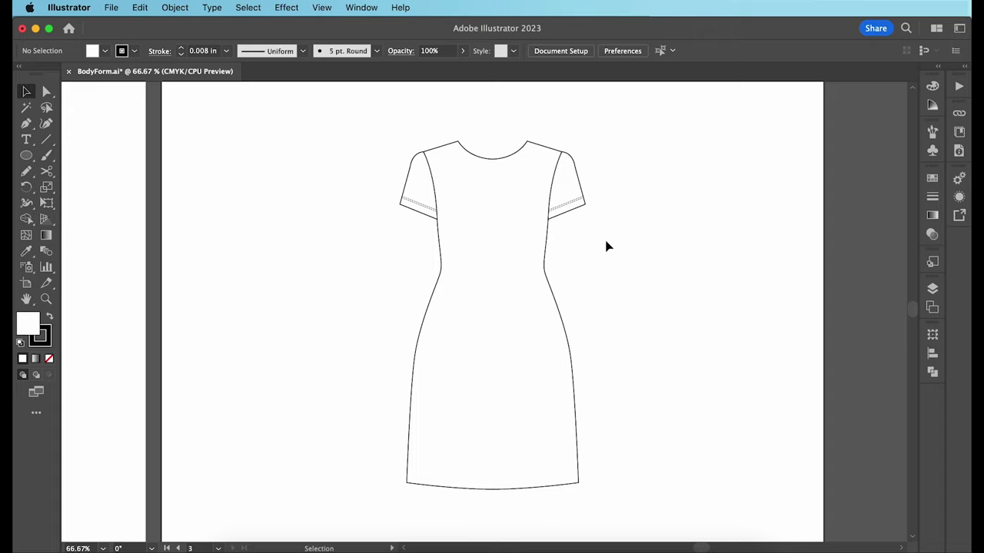
# Step: Copy only the dress's bottom hem edge in place and move the copy slightly above the hem
pyautogui.press('a')
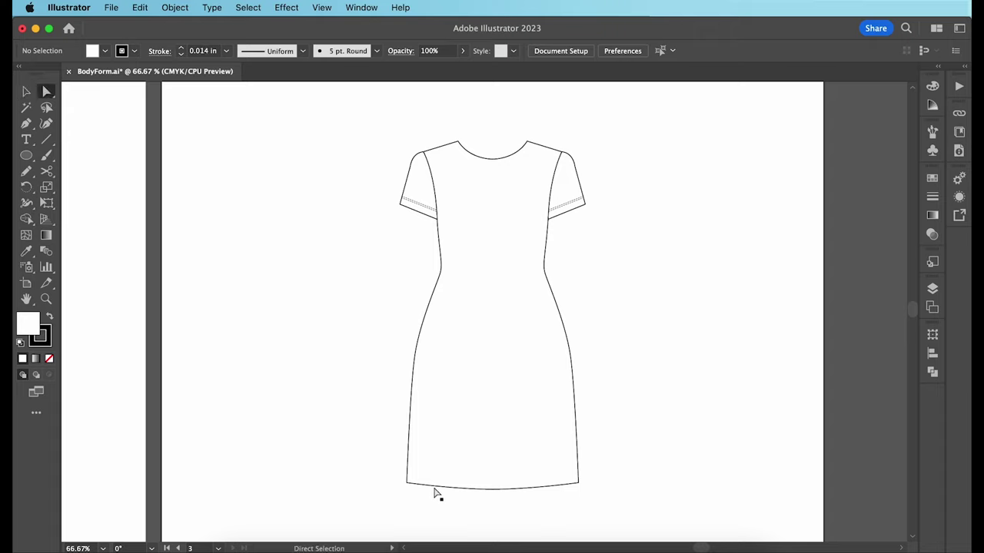
pyautogui.moveTo(424, 497); pyautogui.dragTo(561, 483)
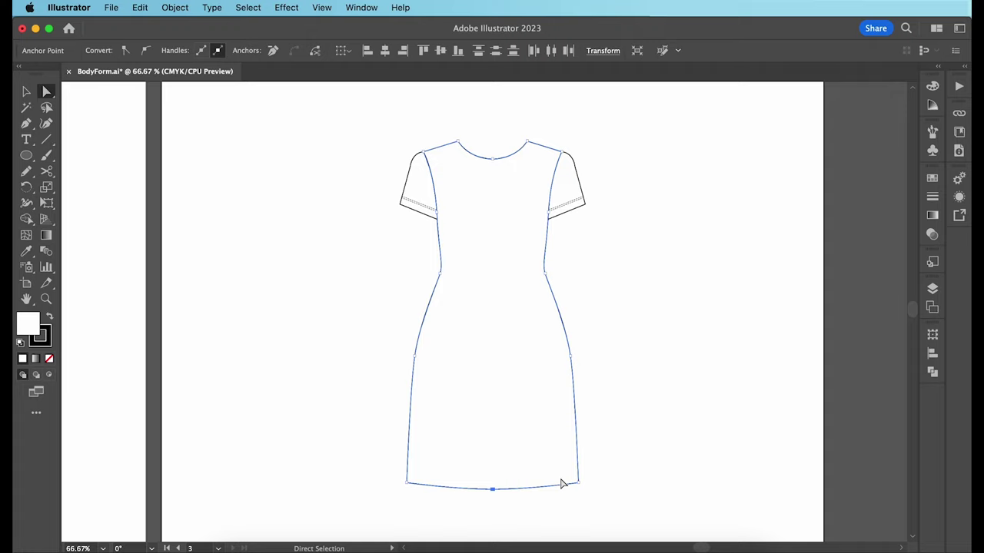
pyautogui.click(562, 484)
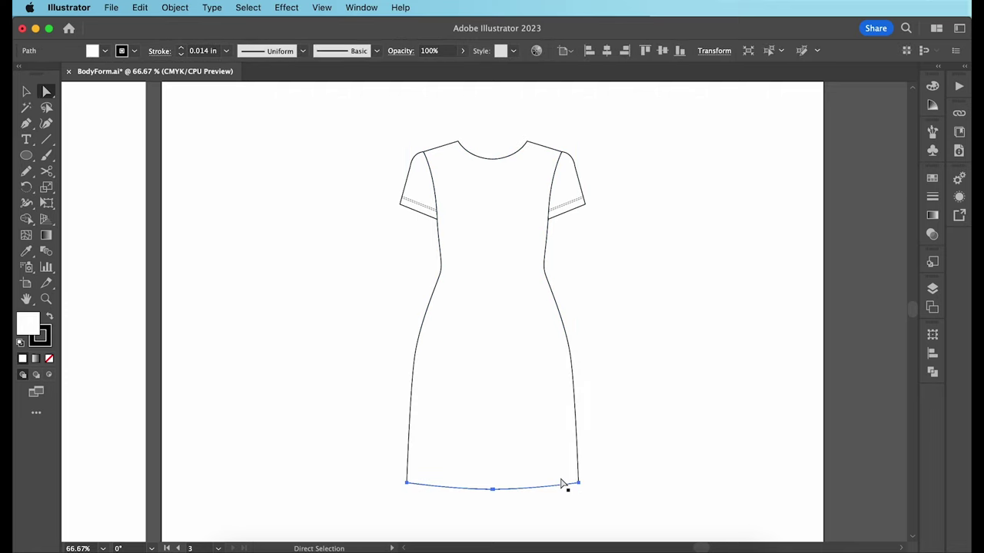
pyautogui.press('super+c')
pyautogui.press('super+f')
pyautogui.press('Up')
pyautogui.press('Up')
pyautogui.press('Up')
pyautogui.press('Up')
pyautogui.press('Up')
pyautogui.press('Up')
pyautogui.press('Up')
pyautogui.press('Up')
pyautogui.press('Up')
pyautogui.press('Up')
pyautogui.press('Up')
# Step: Give the copied hem line no fill and the sleeve stitching's dashed 0.008 in stroke
pyautogui.press('/')
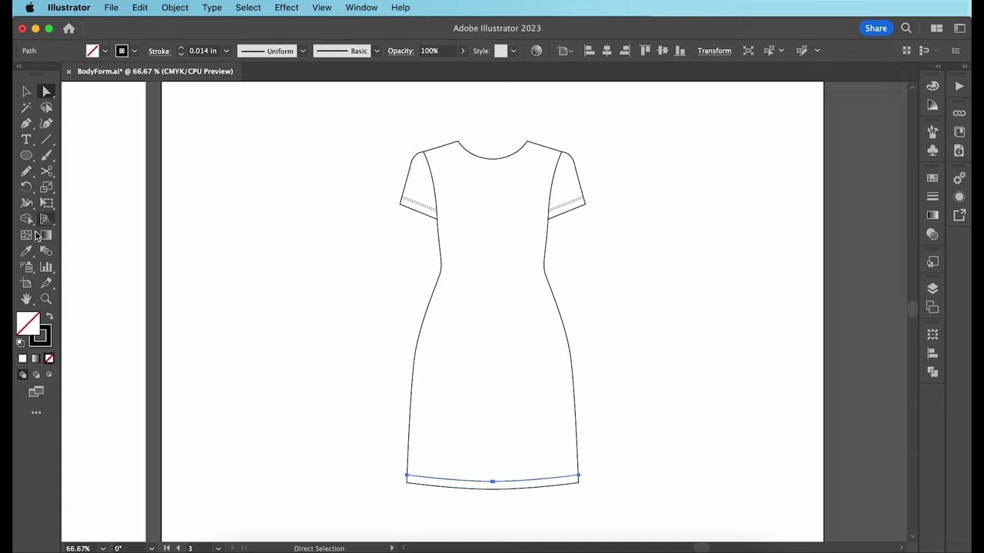
pyautogui.press('i')
pyautogui.click(412, 200)
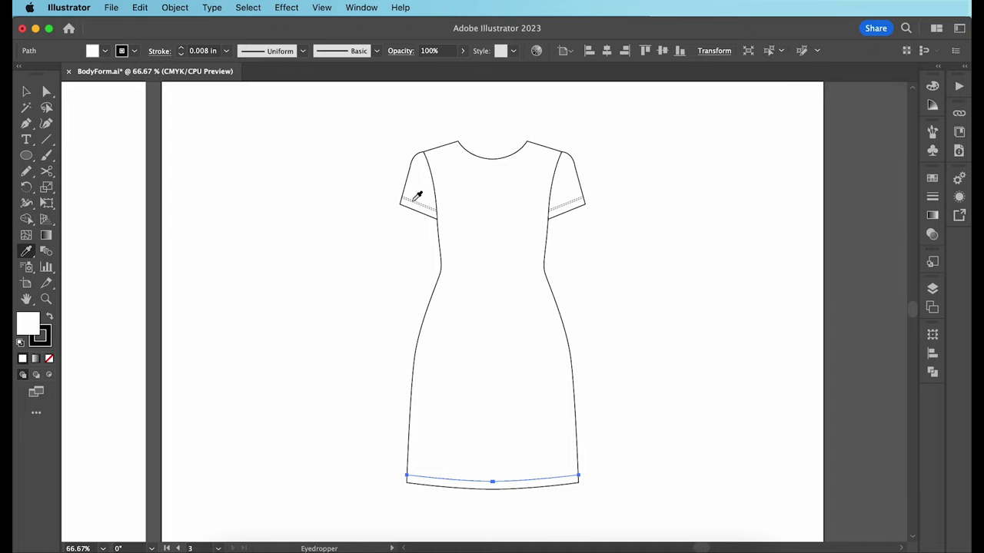
pyautogui.press('v')
pyautogui.click(271, 279)
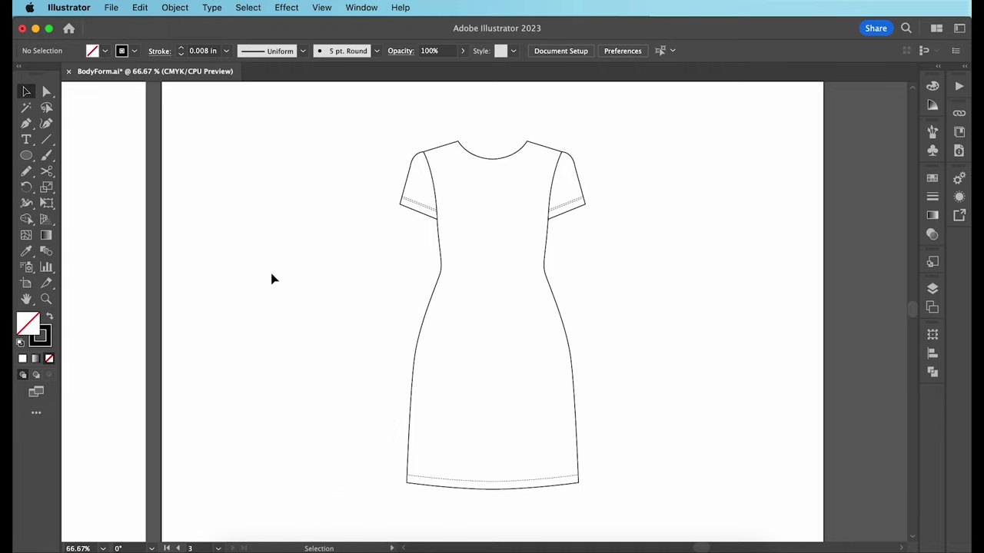
# Step: Duplicate the dashed hem stitch line slightly above itself to form a double row across the dress
pyautogui.click(510, 486)
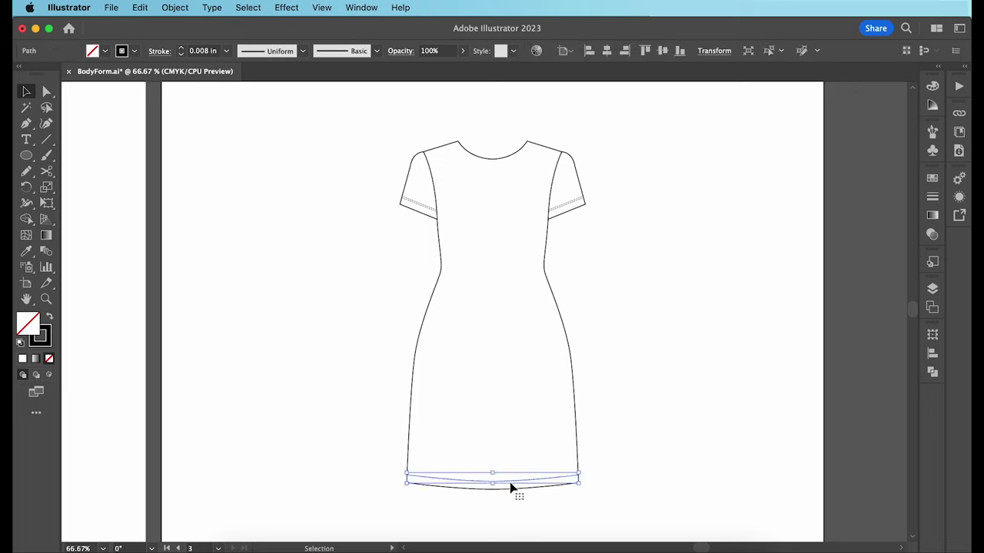
pyautogui.hotkey('alt', 'Up')
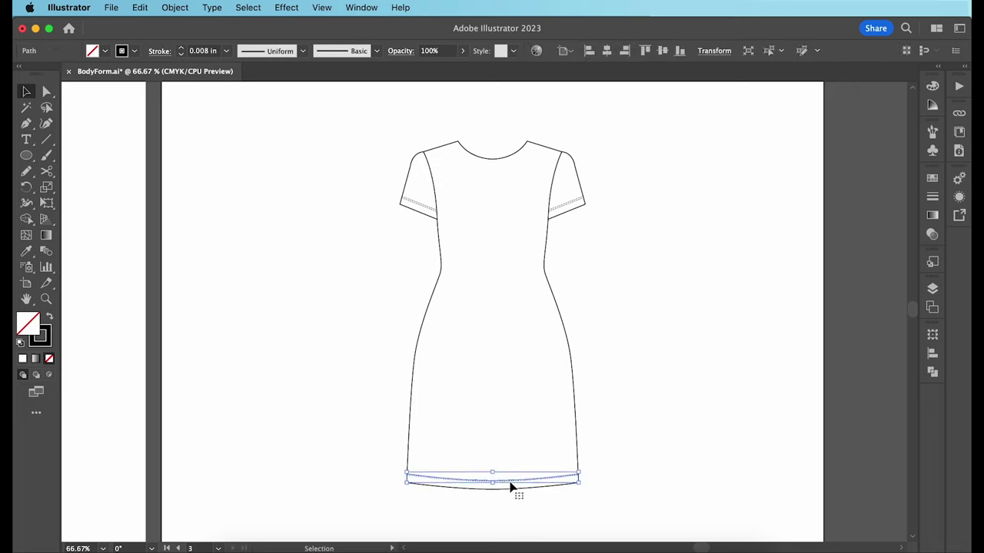
pyautogui.click(627, 448)
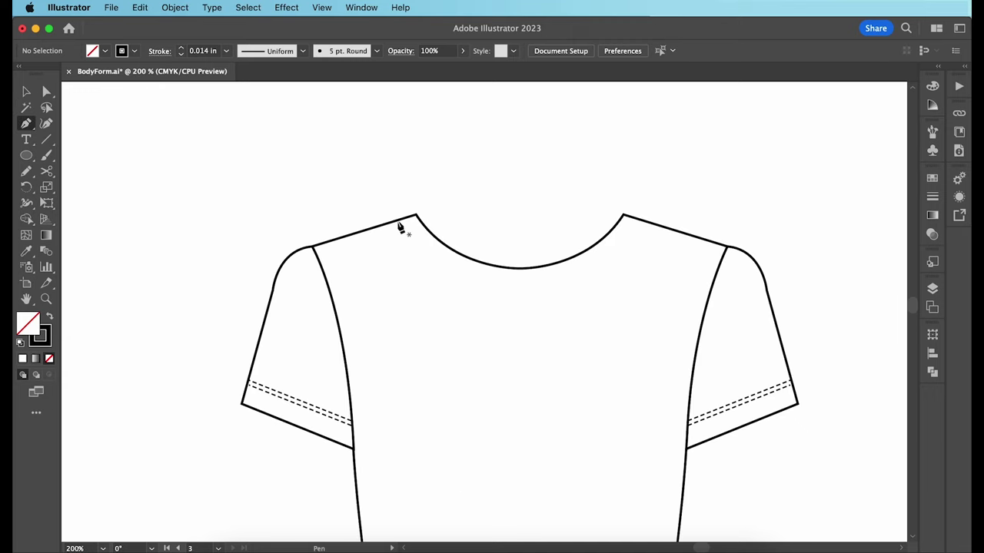
# Step: Draw an unfilled curve below the neckline from one shoulder seam to the other, following the neckline as a neckband edge
pyautogui.click(398, 220)
pyautogui.moveTo(517, 291); pyautogui.dragTo(606, 290)
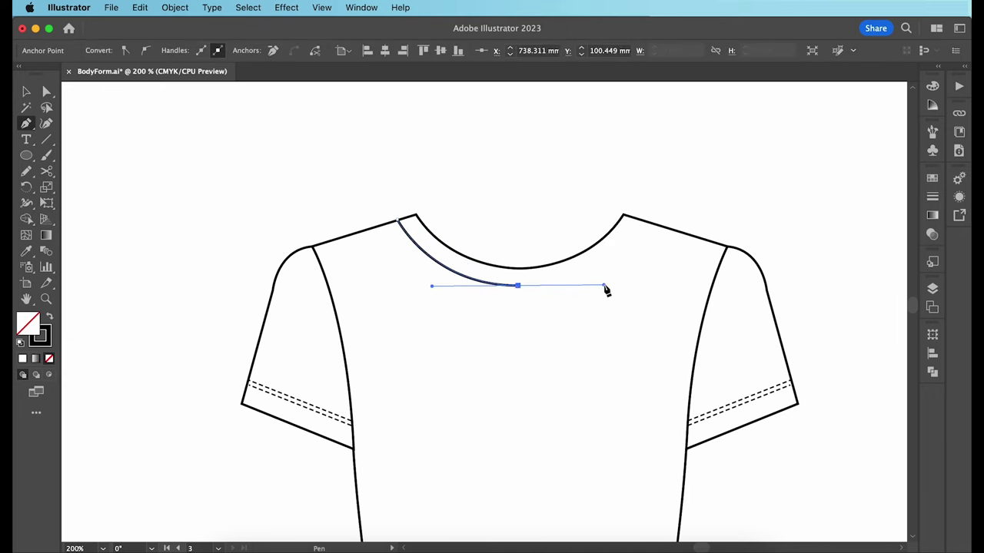
pyautogui.click(639, 220)
pyautogui.press('Escape')
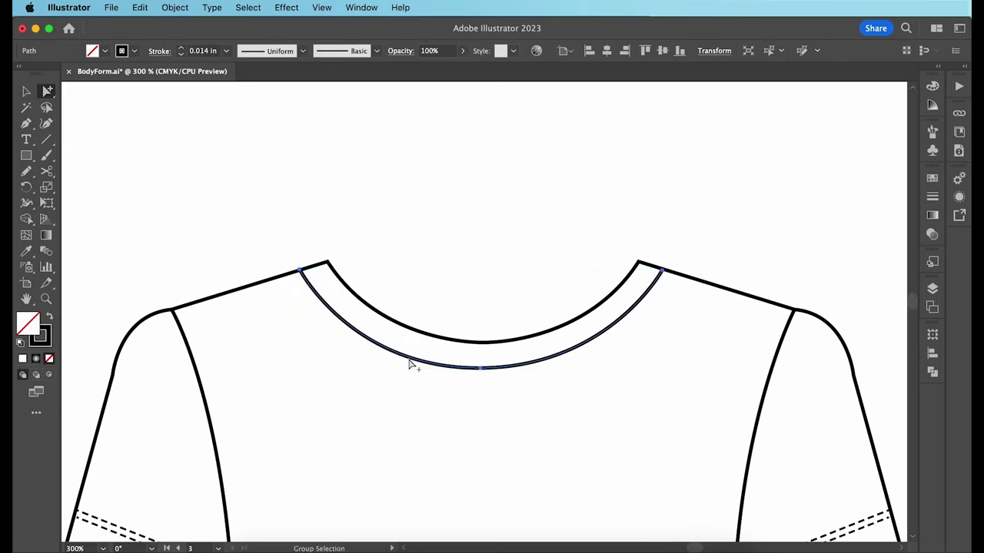
# Step: Duplicate the neckband curve and move the copy slightly up towards the neckline
pyautogui.press('super+c')
pyautogui.press('Up')
pyautogui.press('Up')
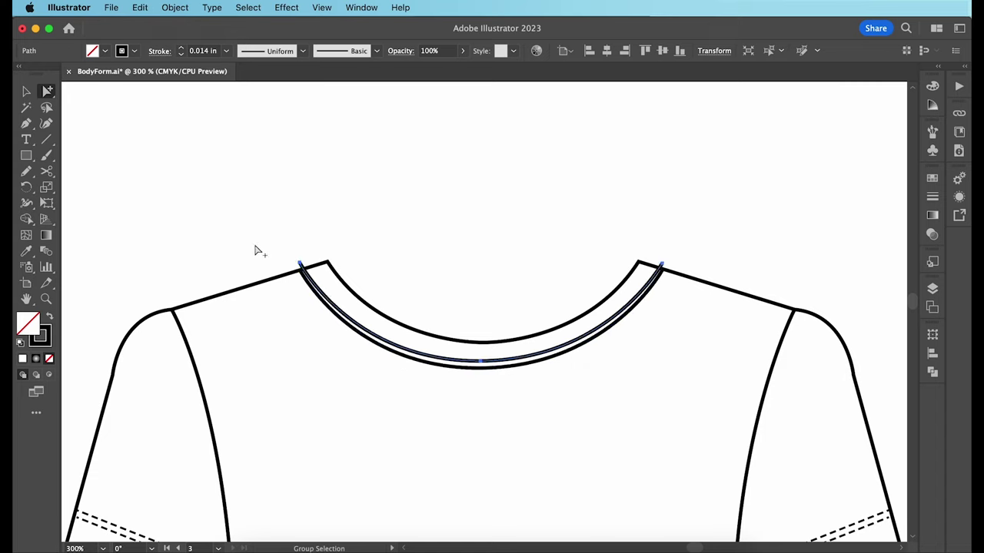
# Step: Resize the copied neckband curve so its ends meet the shoulder seams, and give it the sleeve stitching's dashed 0.008 in stroke
pyautogui.click(28, 92)
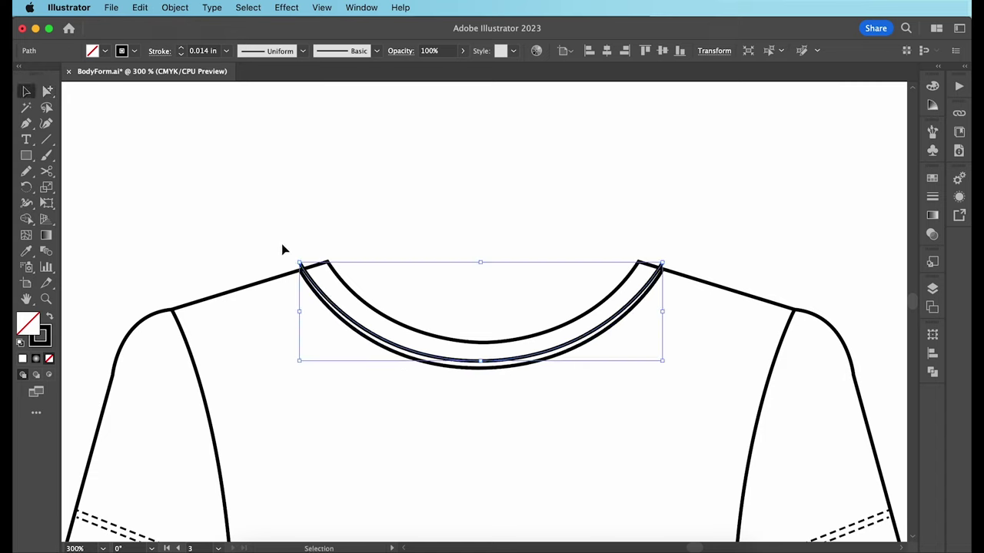
pyautogui.moveTo(300, 262); pyautogui.dragTo(309, 271)
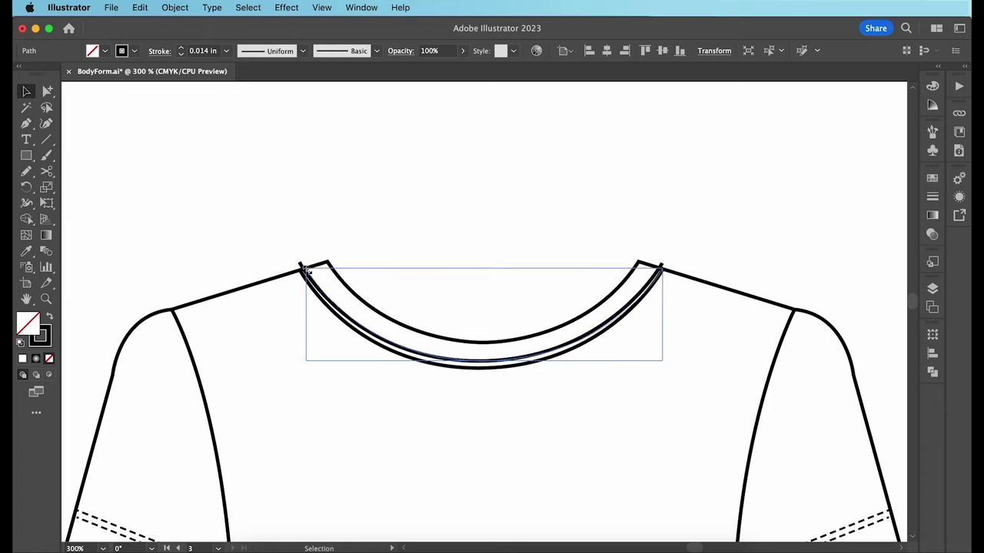
pyautogui.click(658, 271)
pyautogui.moveTo(658, 271); pyautogui.dragTo(659, 269)
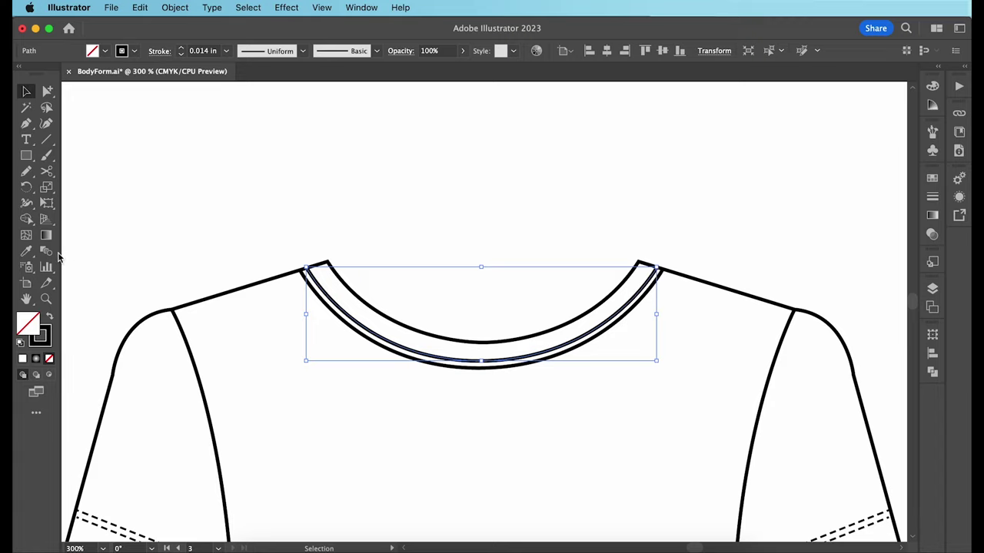
pyautogui.click(27, 252)
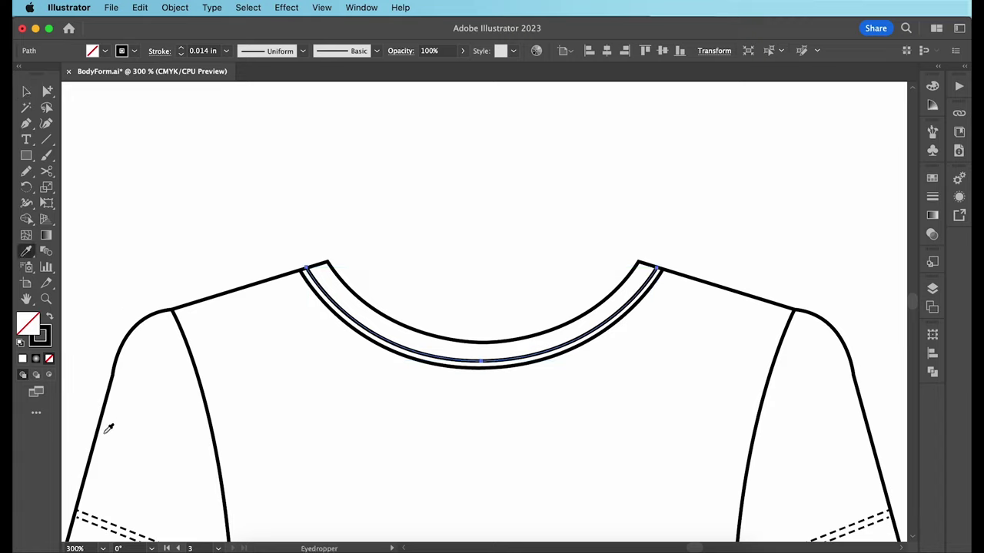
pyautogui.click(95, 511)
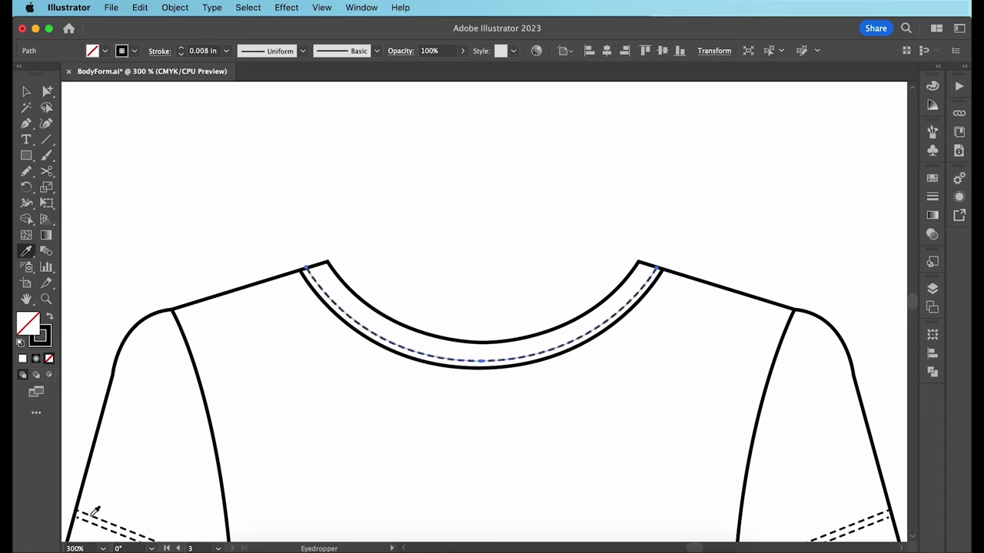
# Step: Draw a closed, curved back neckband between the two shoulder points, spanning the front neckband's width at each end
pyautogui.press('p')
pyautogui.click(328, 263)
pyautogui.moveTo(639, 264); pyautogui.dragTo(804, 213)
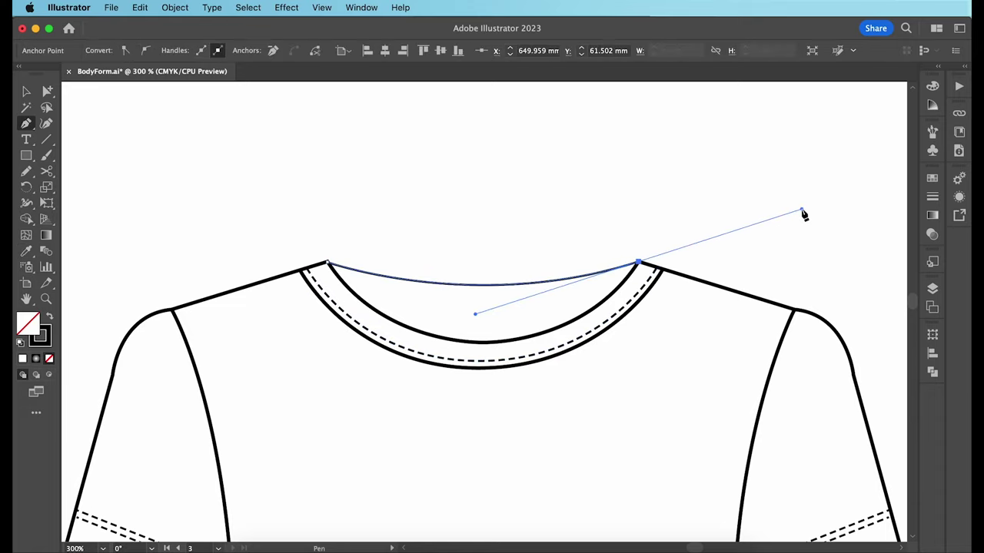
pyautogui.click(663, 270)
pyautogui.moveTo(299, 271); pyautogui.dragTo(97, 179)
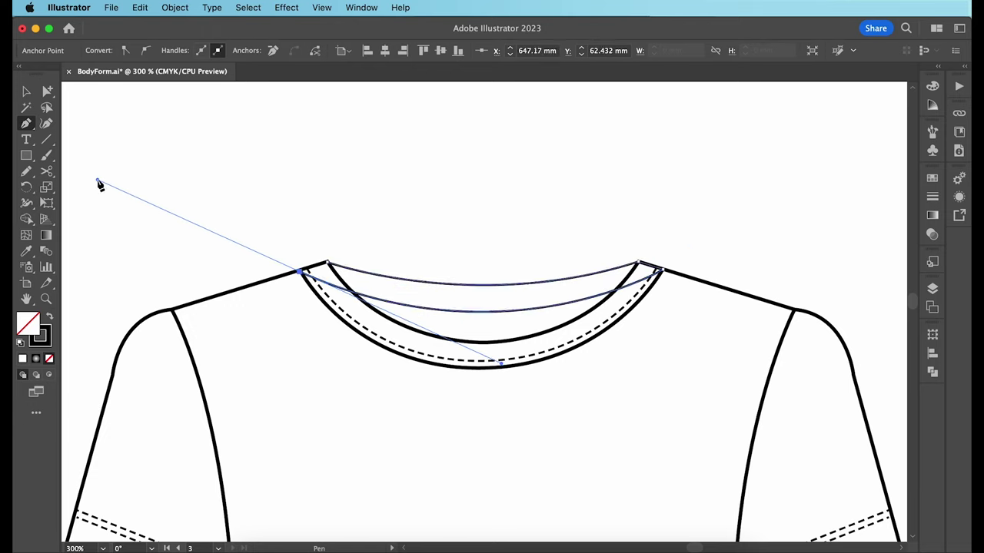
pyautogui.click(299, 271)
pyautogui.click(328, 263)
pyautogui.click(328, 264)
# Step: Send the closed back neckband shape behind all the other dress artwork
pyautogui.rightClick(368, 281)
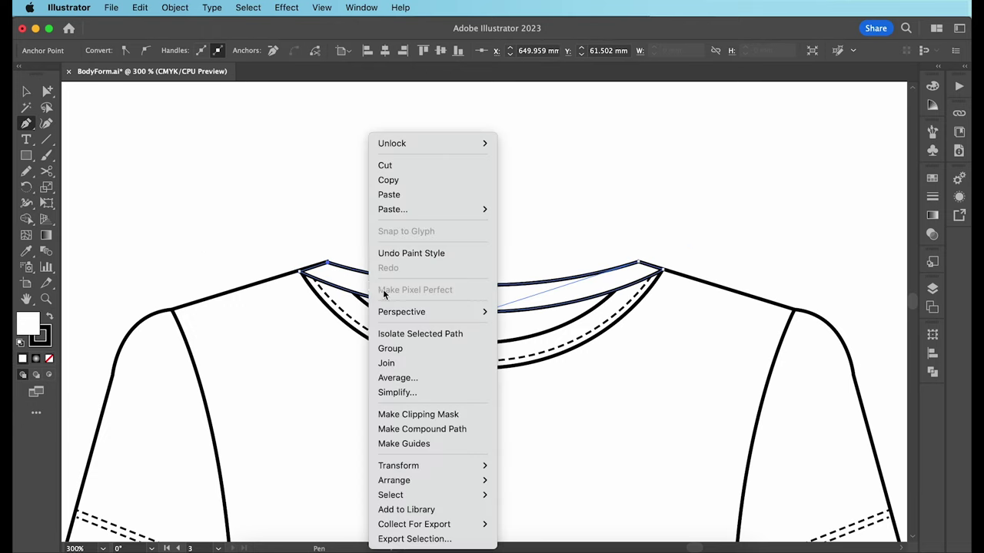
pyautogui.moveTo(466, 478)
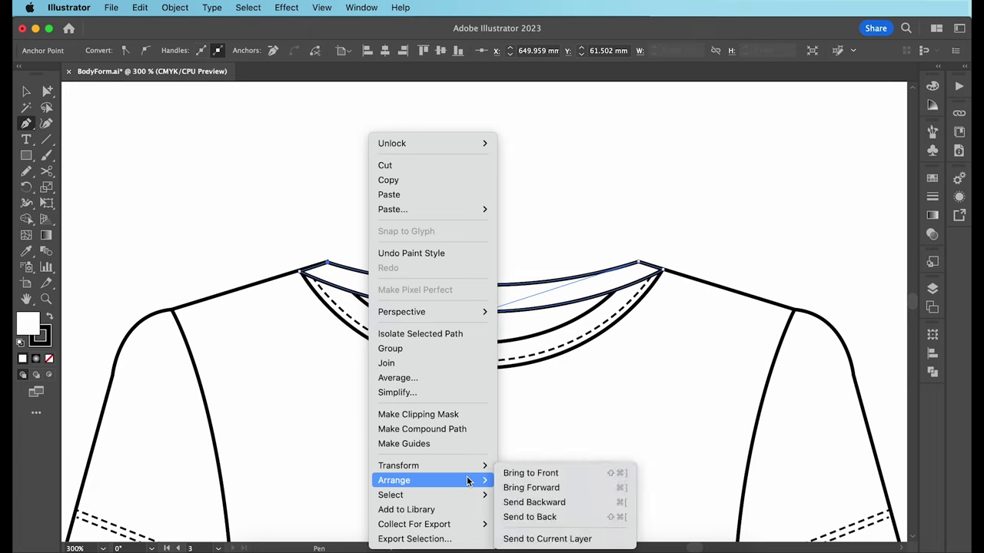
pyautogui.click(547, 517)
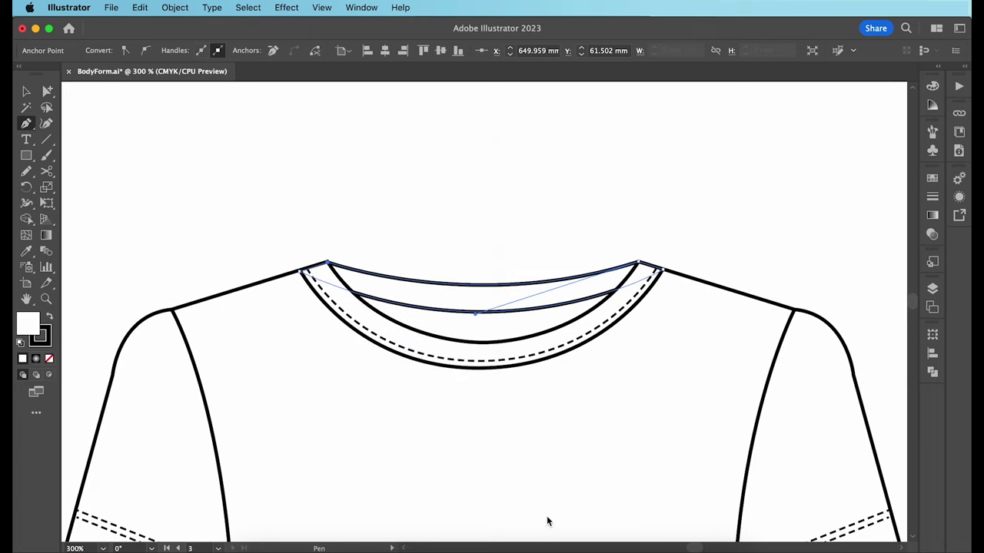
# Step: Draw a dashed 0.008 in stitching curve just above the back neckband's lower edge, between the neckline's two sides
pyautogui.click(347, 286)
pyautogui.moveTo(505, 317); pyautogui.dragTo(770, 234)
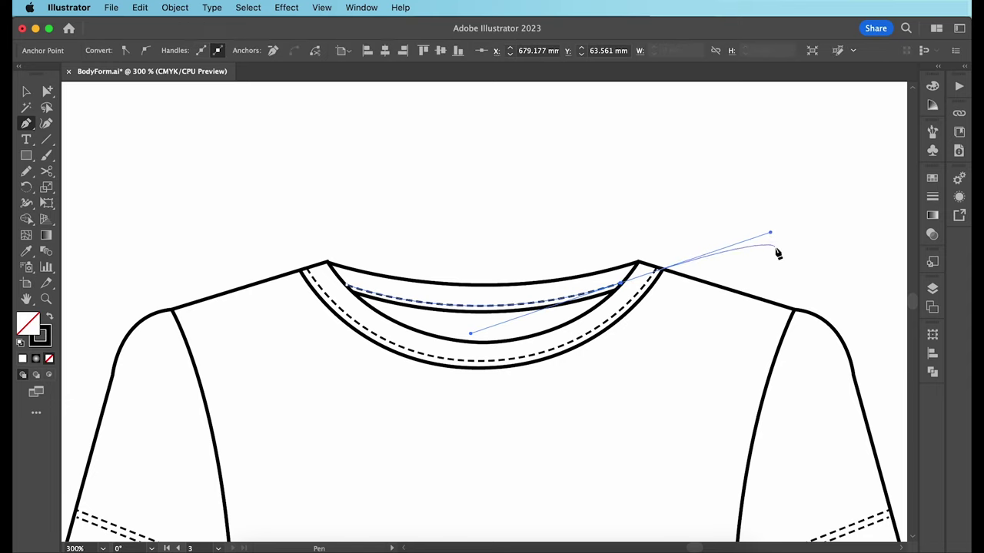
pyautogui.press('Escape')
# Step: Draw a closed inner-back shape filling the opening below the back neckband, with white fill and black outline, and send it to the back
pyautogui.click(352, 293)
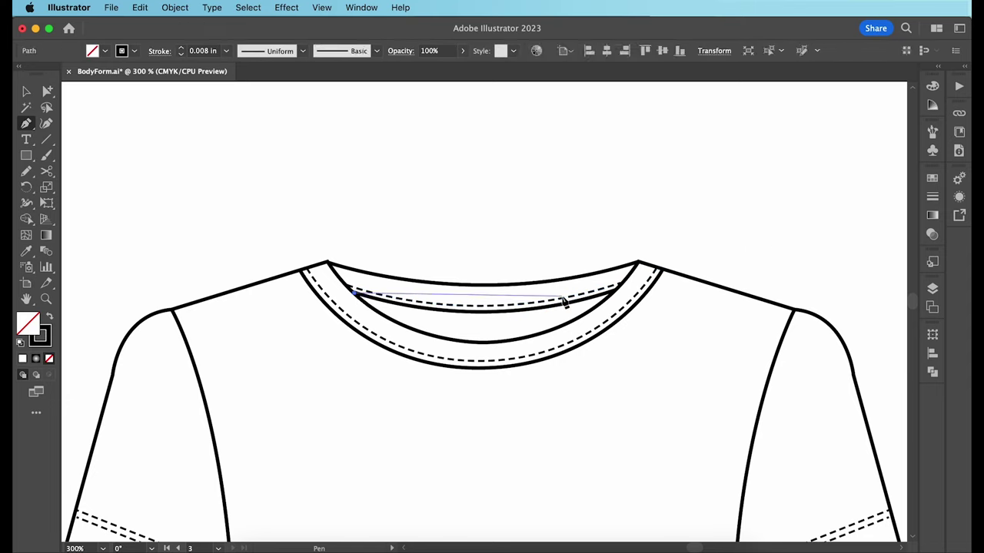
pyautogui.moveTo(614, 290); pyautogui.dragTo(756, 240)
pyautogui.click(614, 290)
pyautogui.moveTo(353, 293); pyautogui.dragTo(227, 154)
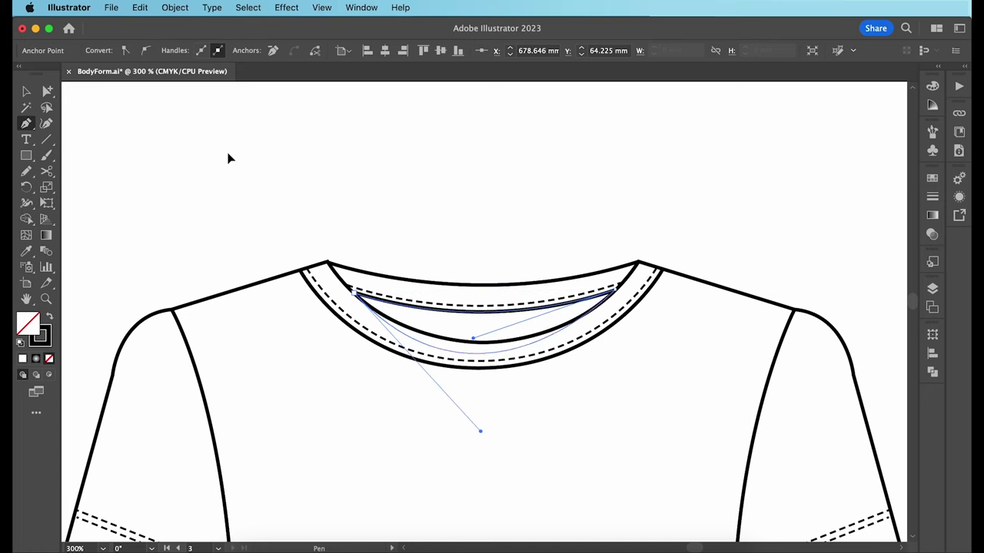
pyautogui.press('d')
pyautogui.rightClick(427, 326)
pyautogui.moveTo(528, 487)
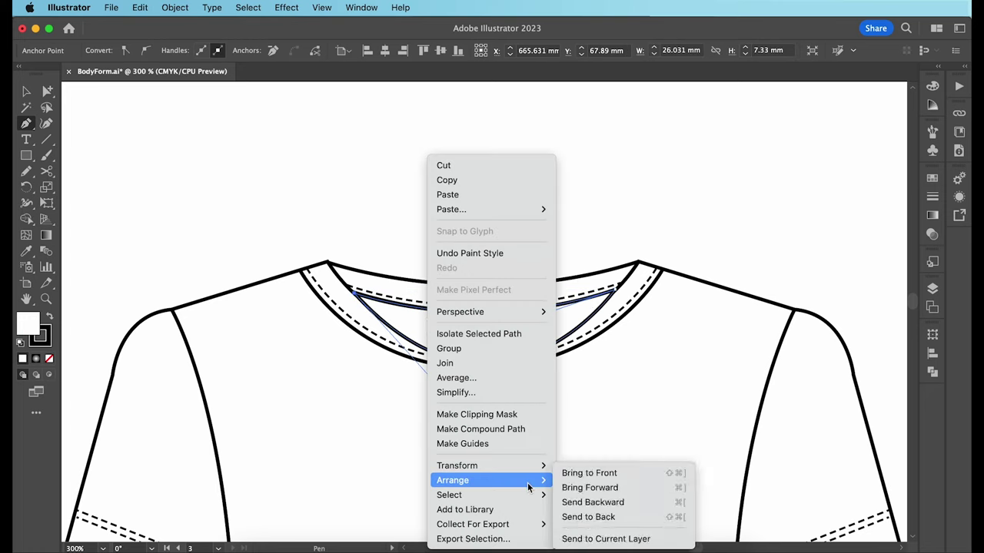
pyautogui.click(586, 517)
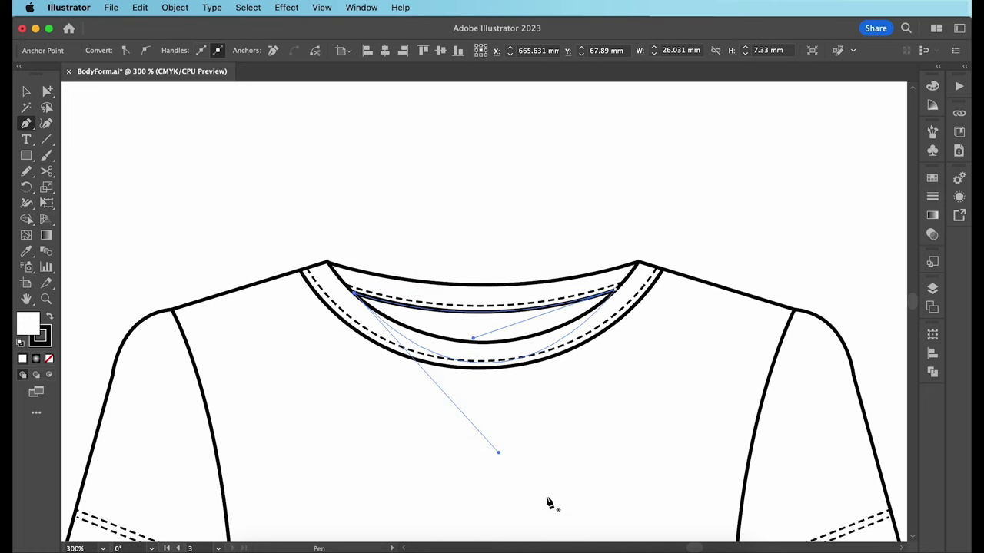
pyautogui.press('v')
pyautogui.click(289, 160)
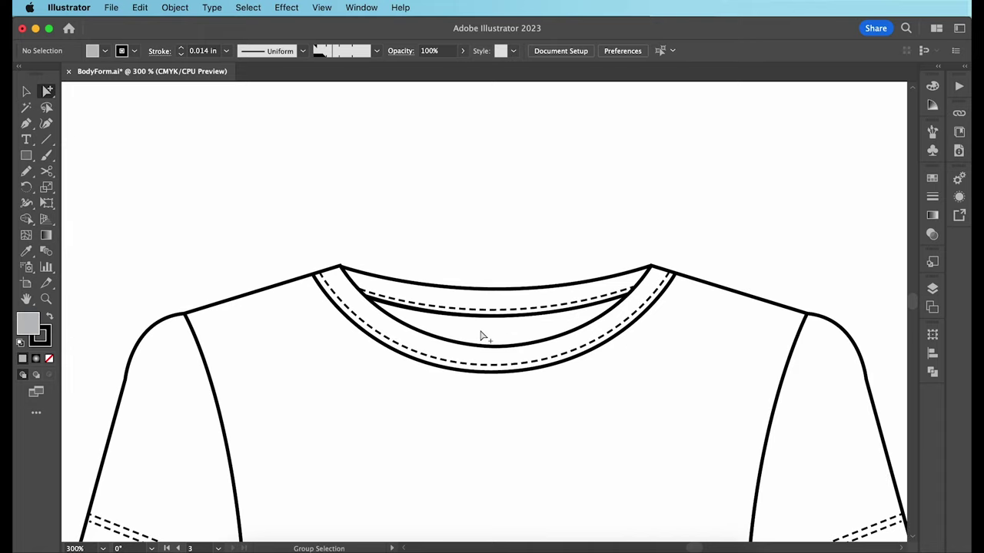
# Step: Fill the inner-back shape and the back neckband with the same light gray swatch
pyautogui.click(483, 335)
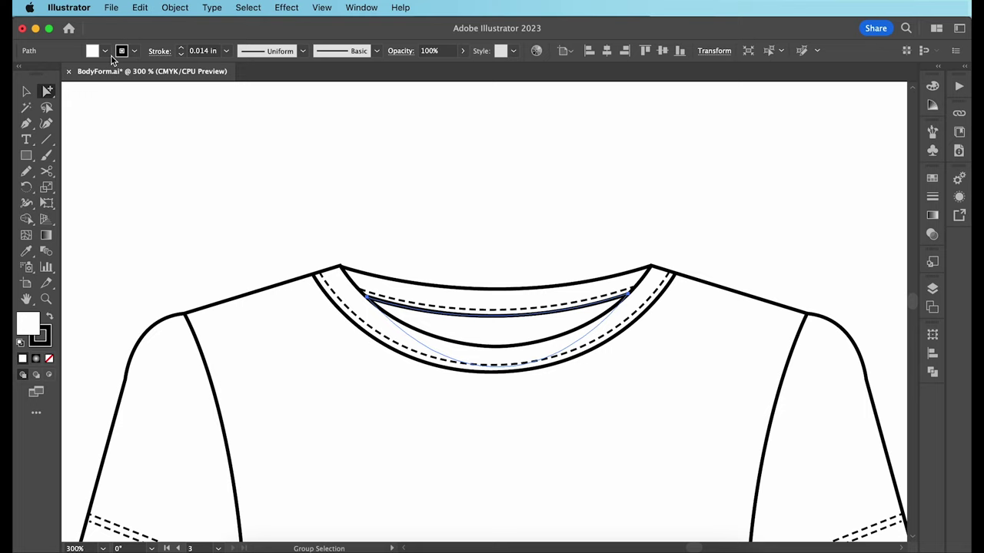
pyautogui.click(105, 51)
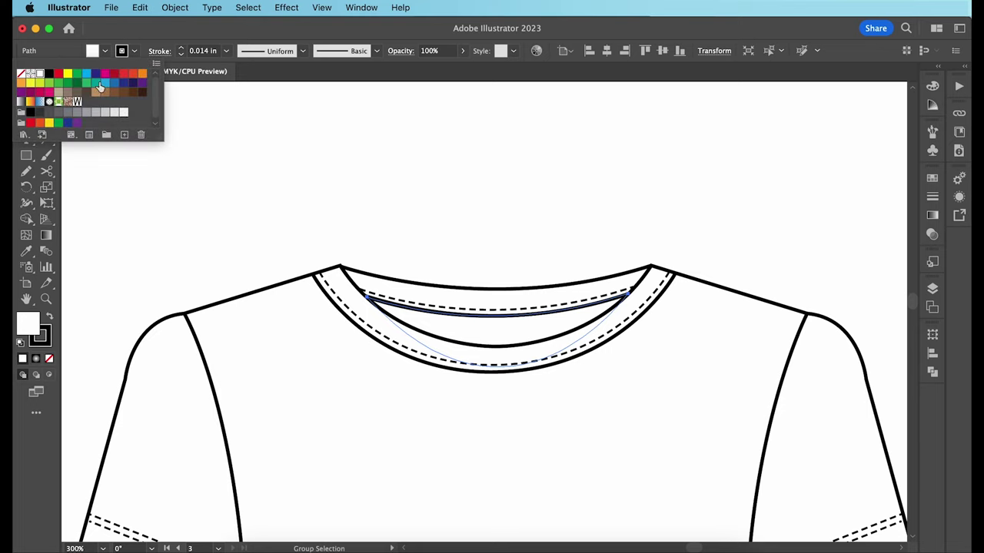
pyautogui.click(95, 114)
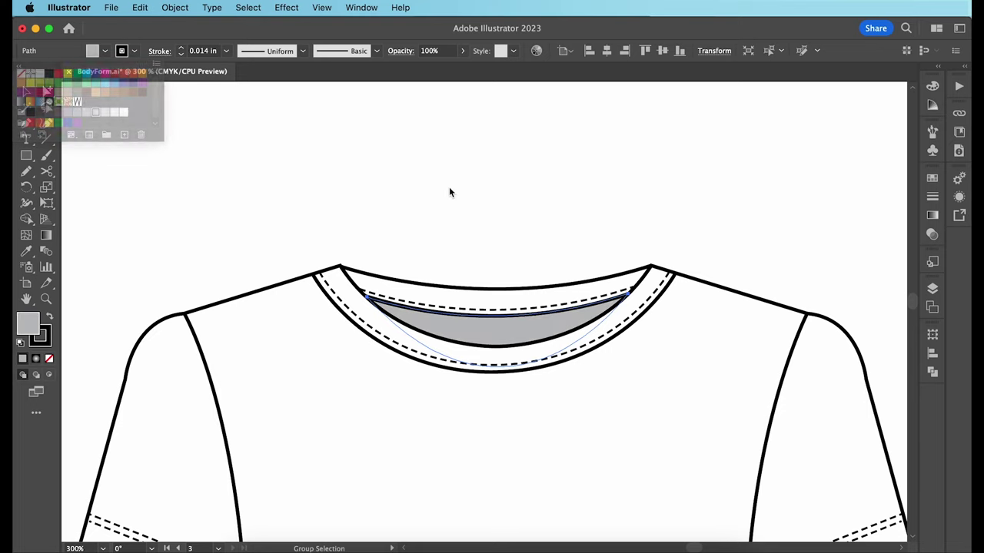
pyautogui.click(396, 285)
pyautogui.click(105, 52)
pyautogui.click(95, 114)
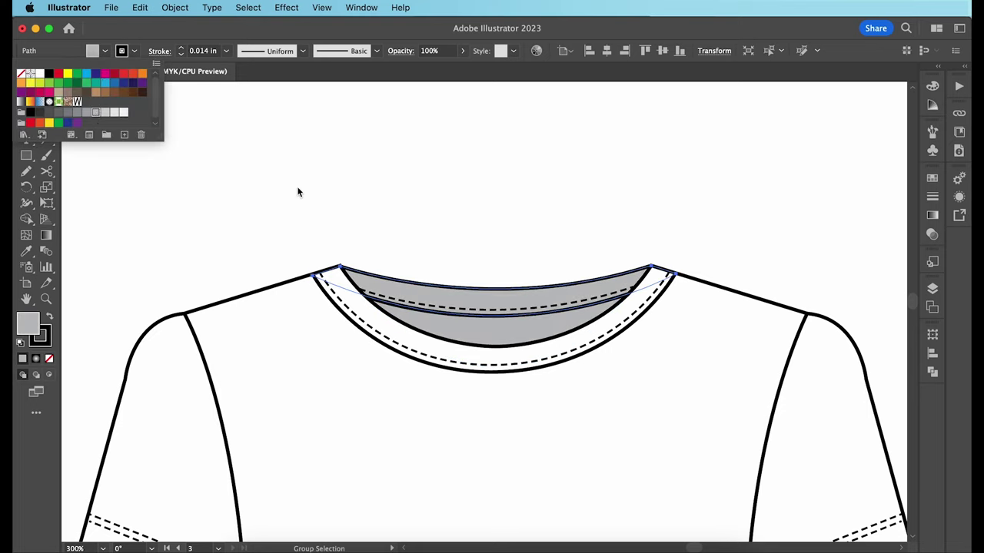
pyautogui.click(444, 193)
# Step: Draw a closed gray triangle under the left sleeve hem, from its outer corner to the side seam, as the sleeve's inside
pyautogui.scroll(-3, 444, 192)
pyautogui.scroll(-3, 444, 192)
pyautogui.press('p')
pyautogui.click(95, 387)
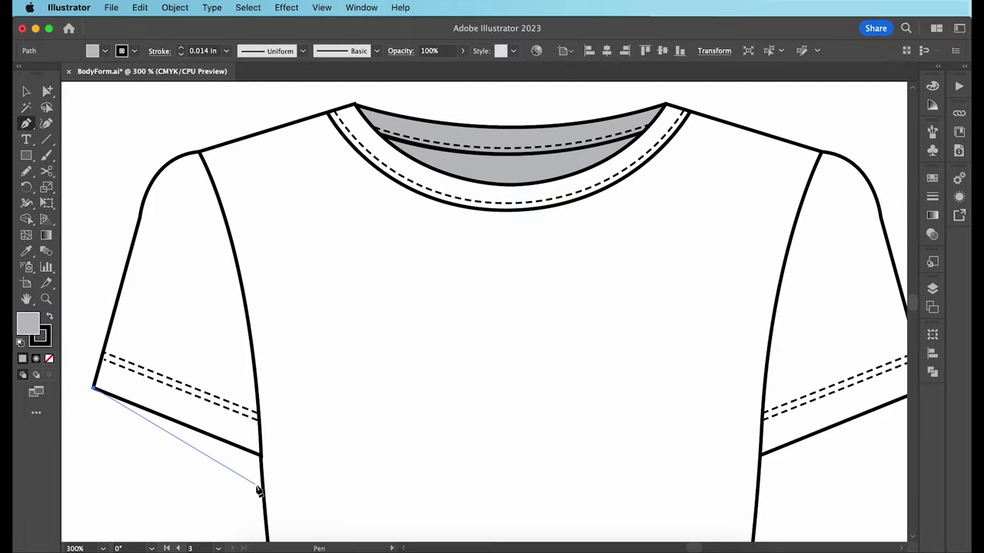
pyautogui.click(262, 490)
pyautogui.click(261, 456)
pyautogui.click(95, 387)
# Step: Draw a matching closed gray triangle under the right sleeve hem, from its outer corner to the side seam
pyautogui.hscroll(2, 523, 380)
pyautogui.click(867, 395)
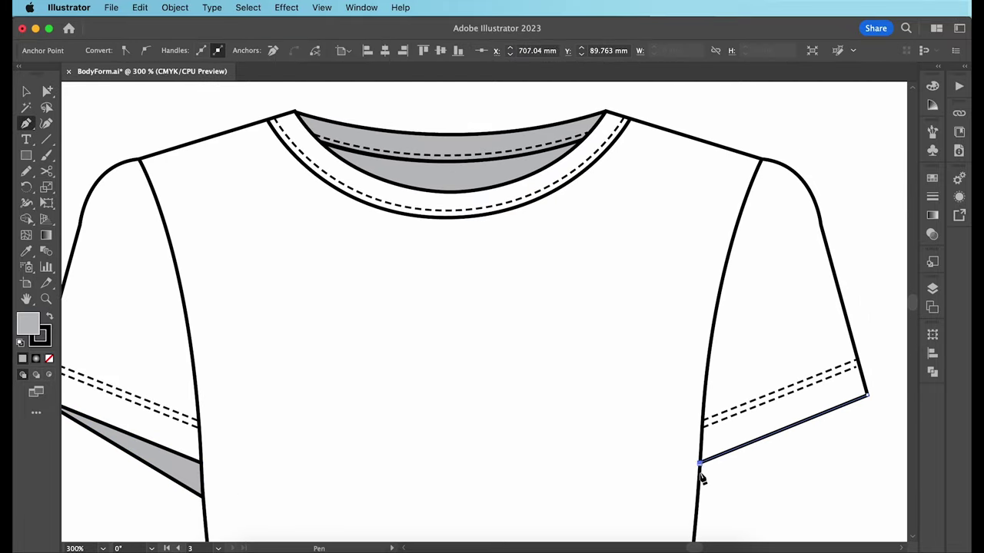
pyautogui.click(699, 463)
pyautogui.click(699, 484)
pyautogui.click(867, 396)
# Step: Draw an unfilled 0.014 in curved fold line from the left waist down into the skirt
pyautogui.click(28, 124)
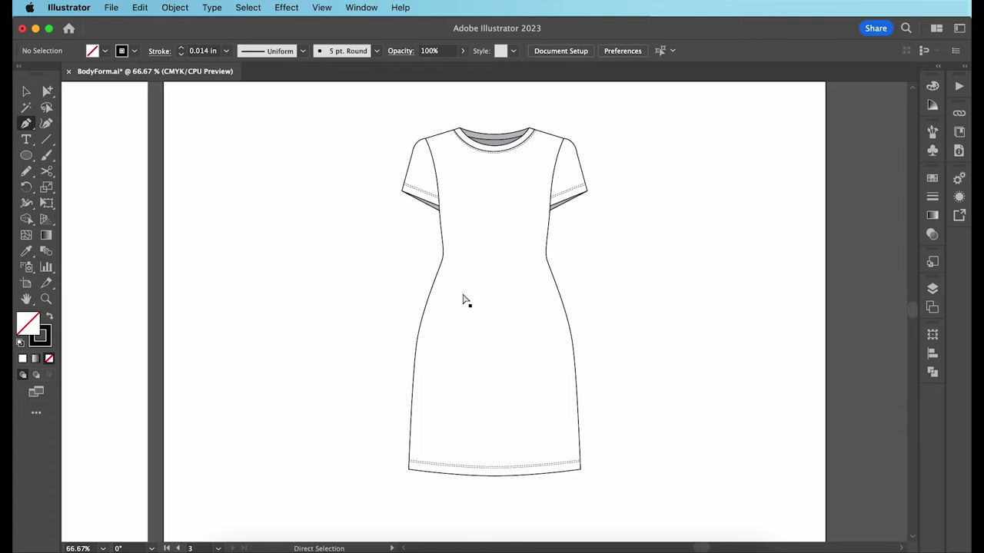
pyautogui.press('super+equal')
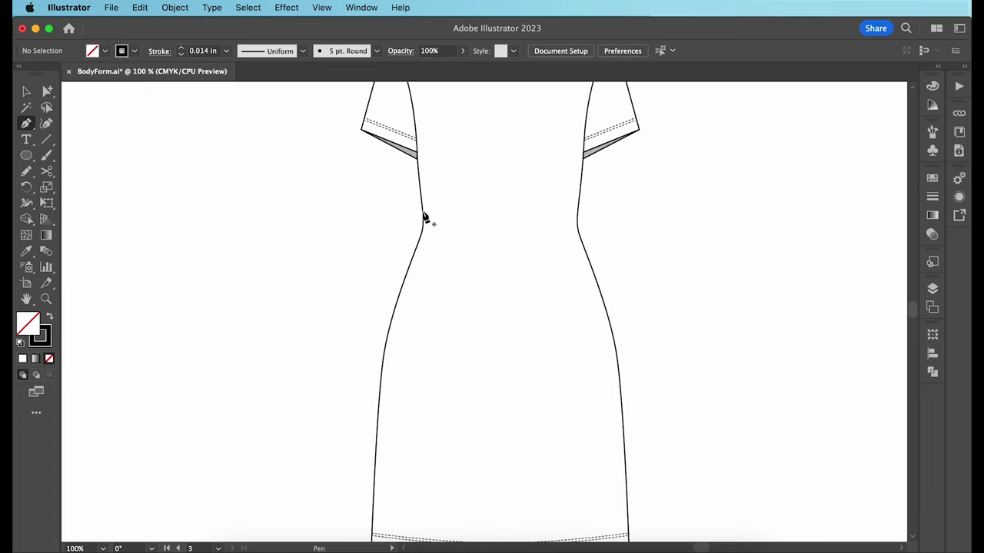
pyautogui.click(422, 210)
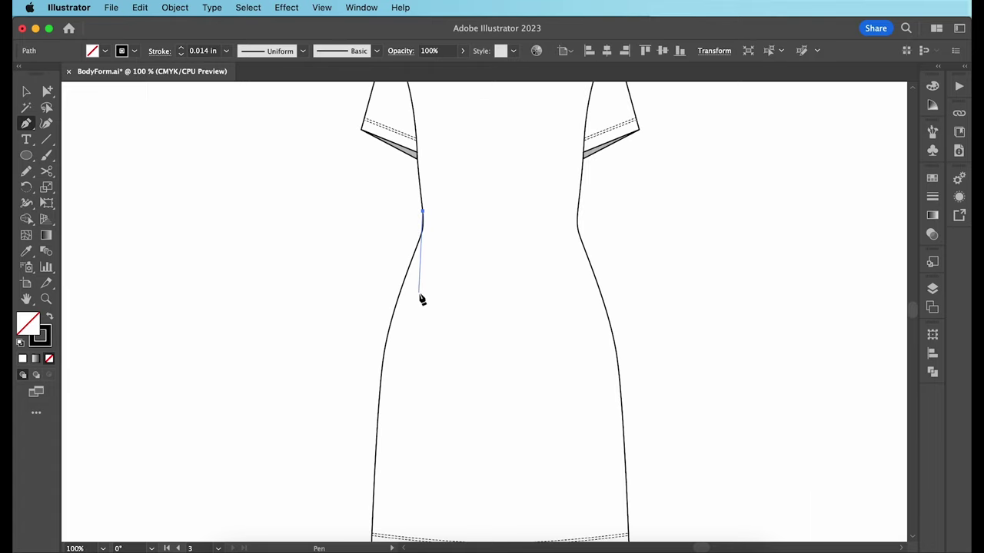
pyautogui.moveTo(419, 300); pyautogui.dragTo(420, 390)
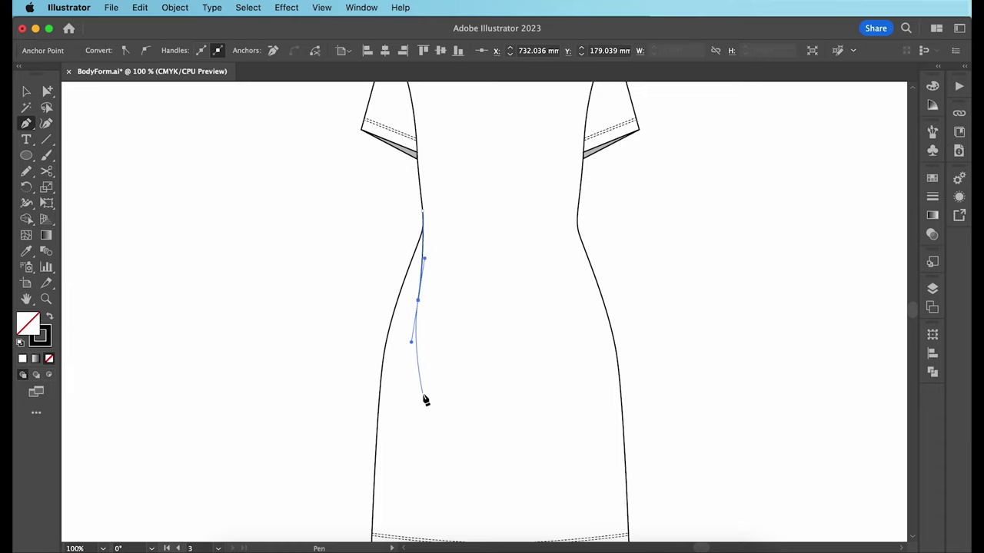
pyautogui.press('Escape')
# Step: Draw a short straight fold line from the skirt's lower left side seam, slanting inward towards the hem
pyautogui.scroll(-3, 425, 400)
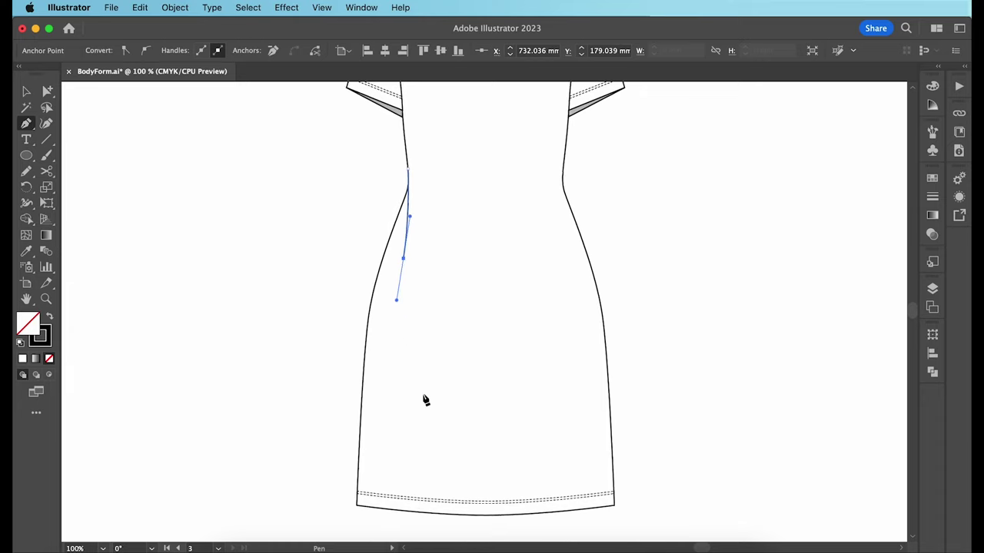
pyautogui.click(363, 376)
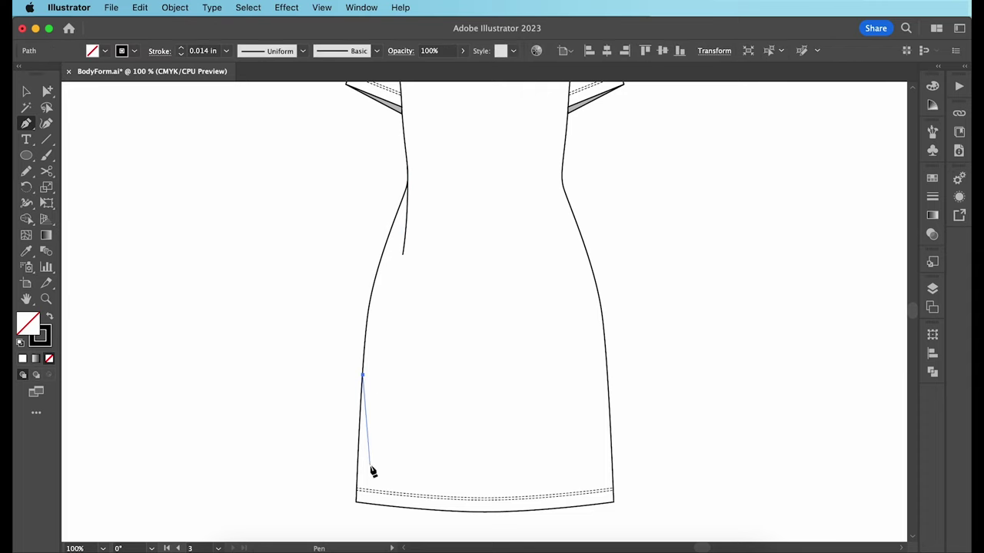
pyautogui.click(370, 465)
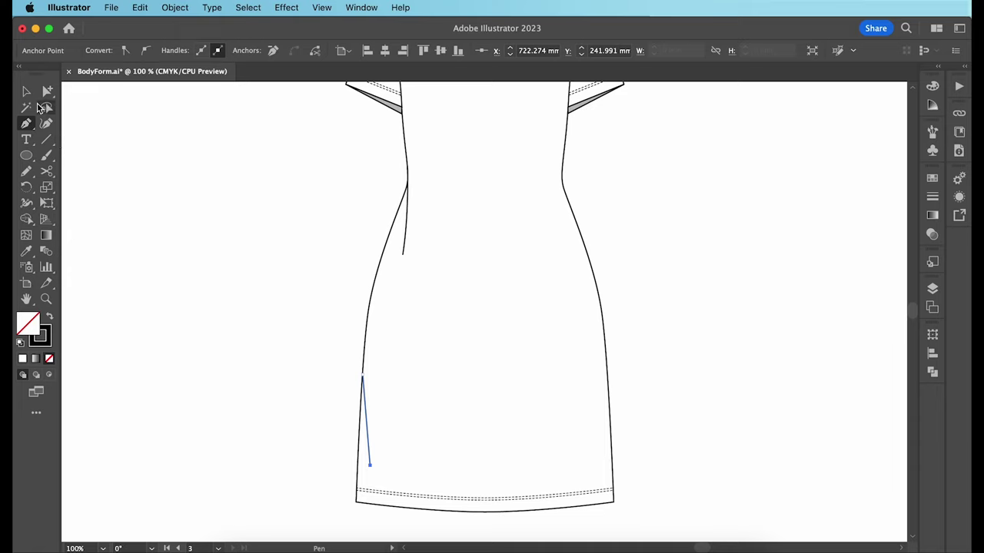
pyautogui.click(26, 91)
pyautogui.click(172, 149)
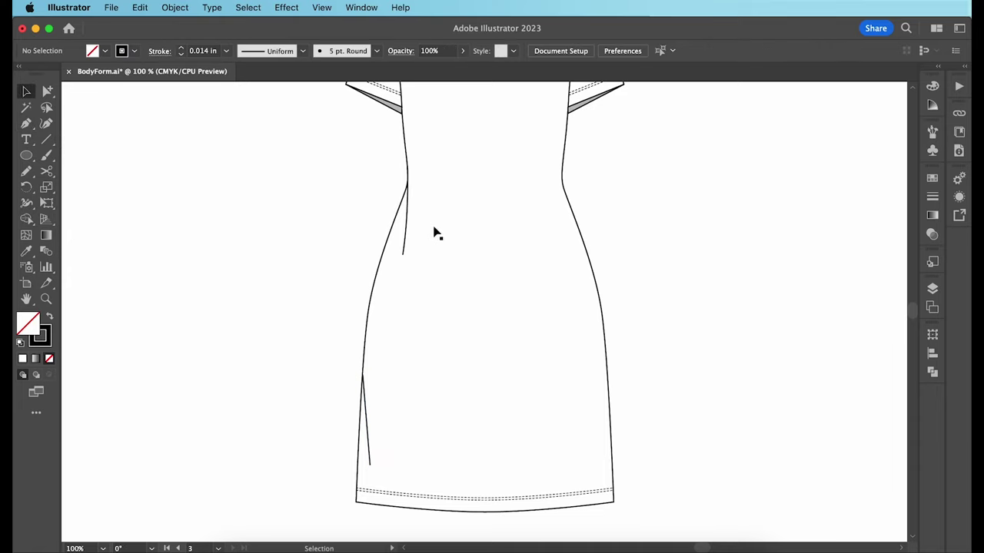
# Step: Apply the tapered triangular width profile to the waist and skirt fold lines so they narrow to a point
pyautogui.click(407, 229)
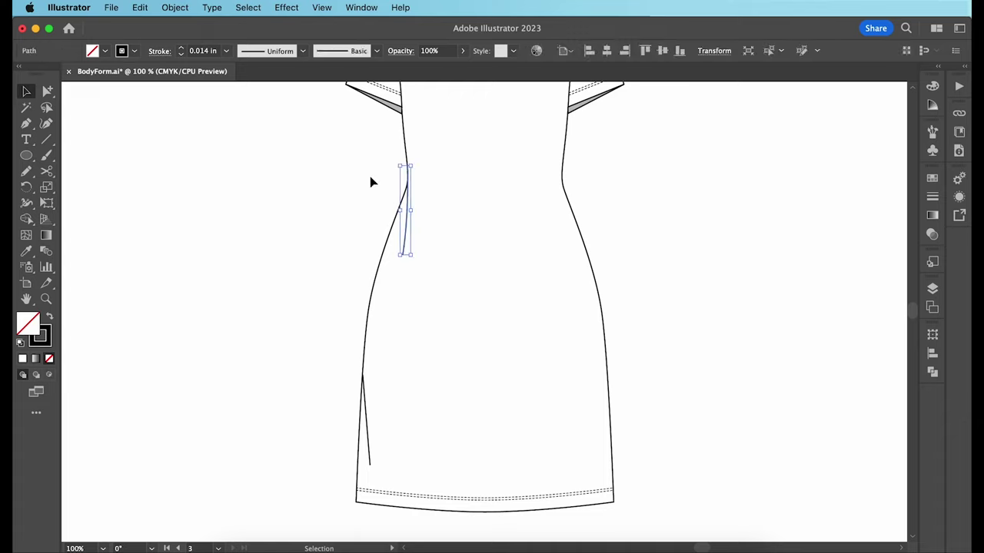
pyautogui.click(284, 60)
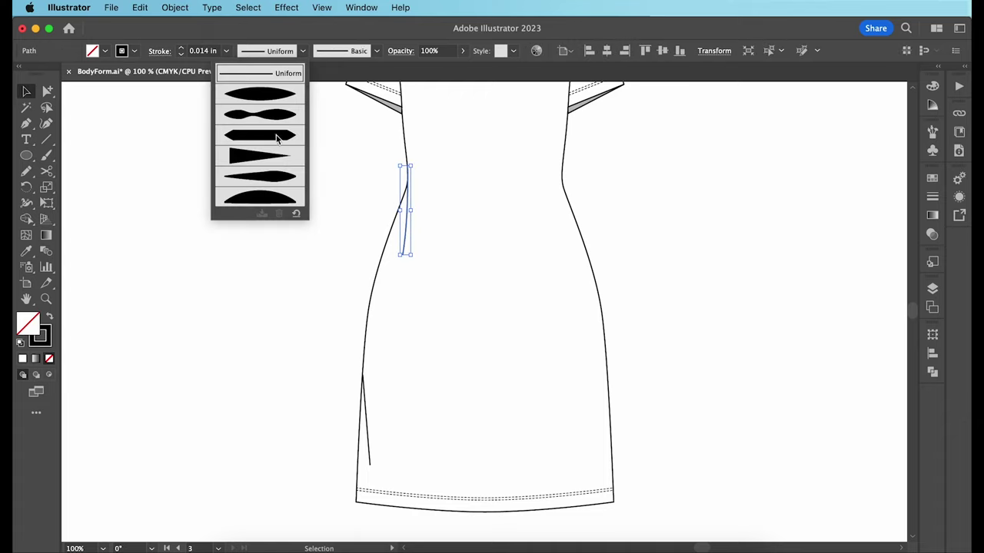
pyautogui.click(272, 157)
pyautogui.click(277, 309)
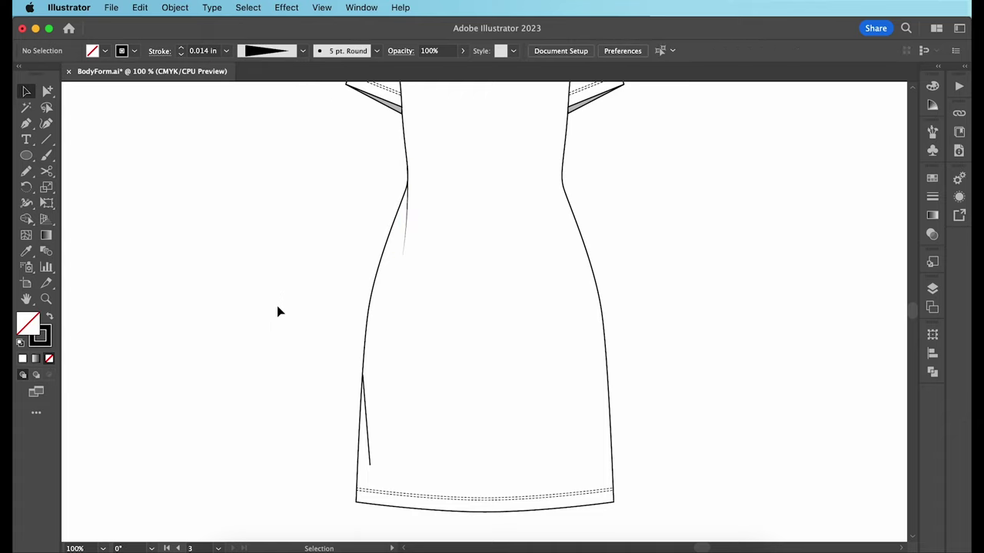
pyautogui.click(360, 393)
pyautogui.click(277, 56)
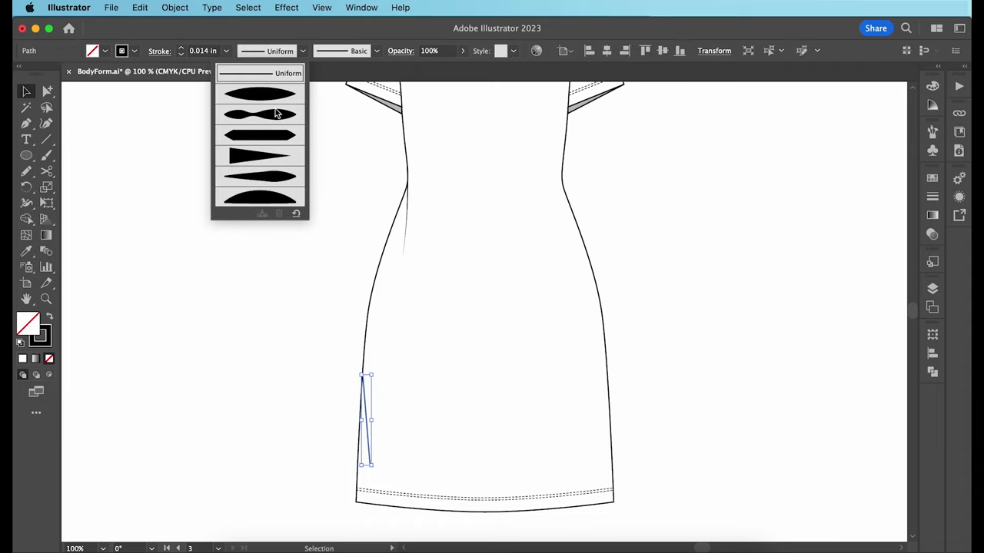
pyautogui.click(269, 163)
pyautogui.click(269, 274)
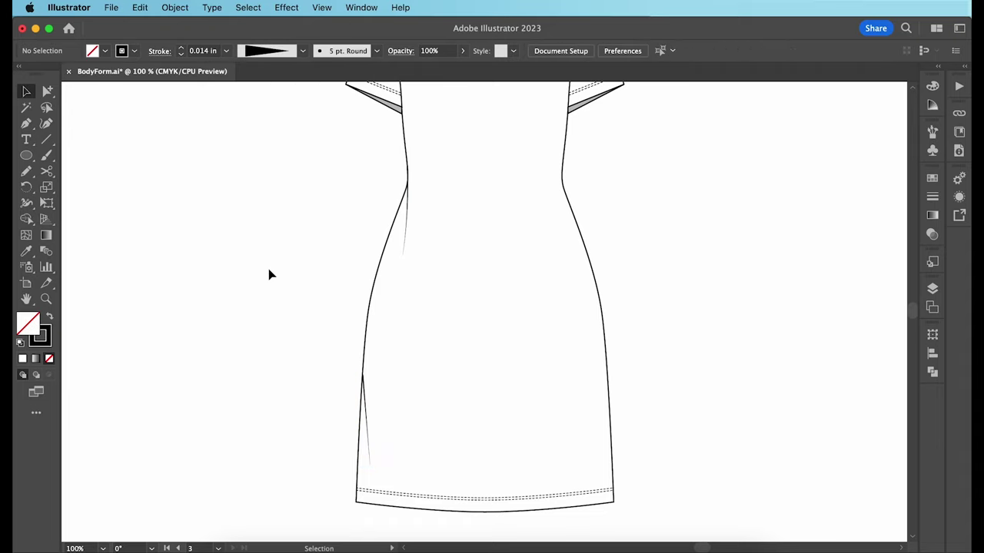
# Step: Mirror a copy of the waist and skirt fold lines and place it along the dress's right side seam
pyautogui.press('super+minus')
pyautogui.click(397, 444)
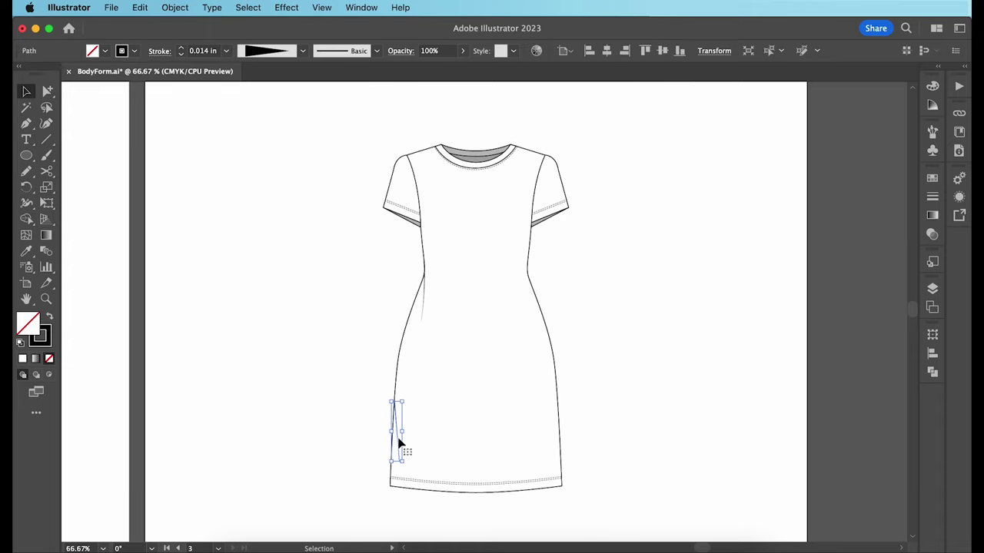
pyautogui.keyDown('shift'); pyautogui.click(422, 317); pyautogui.keyUp('shift')
pyautogui.click(574, 467)
pyautogui.click(575, 405)
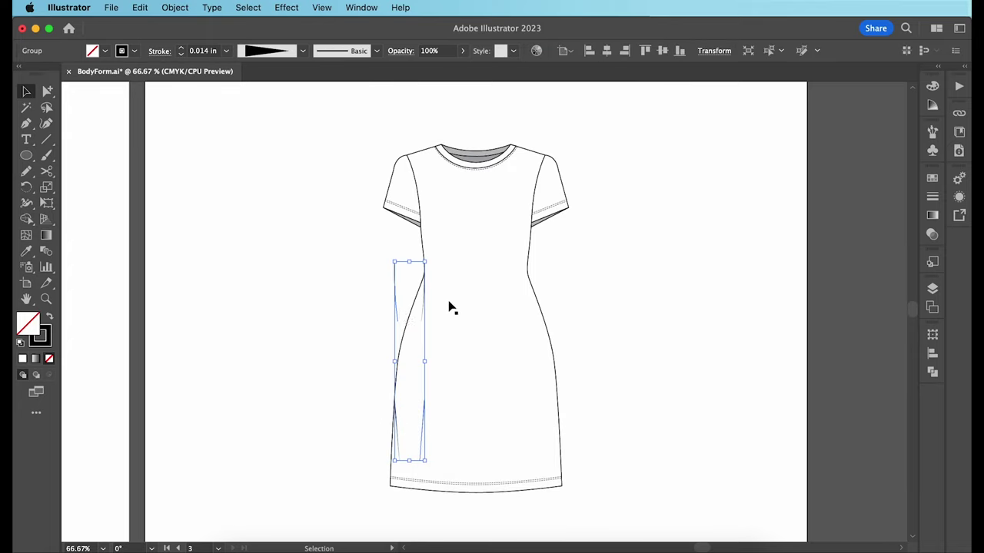
pyautogui.moveTo(397, 309); pyautogui.dragTo(529, 309)
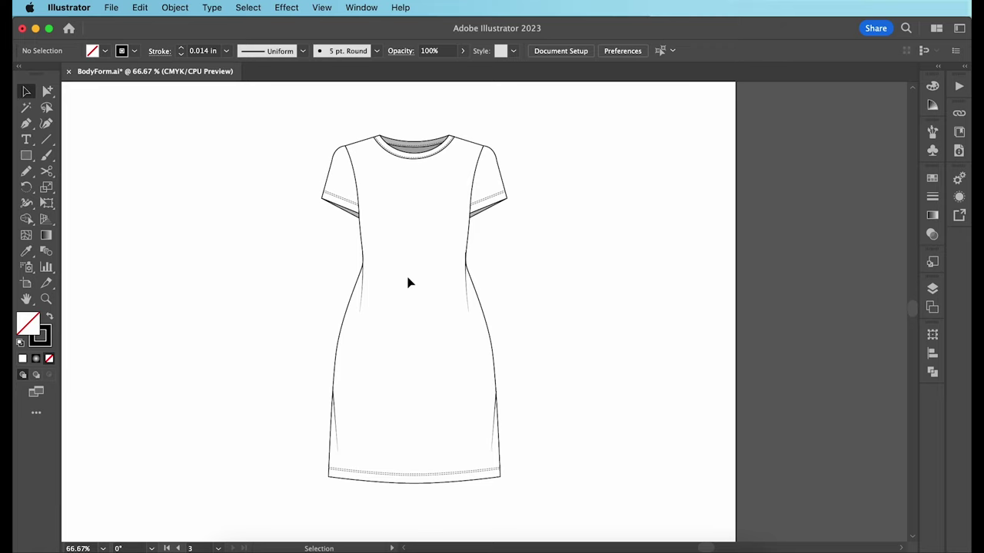
# Step: Duplicate the entire dress and place the copy to the right of the original
pyautogui.click(409, 283)
pyautogui.moveTo(408, 281); pyautogui.dragTo(615, 287)
pyautogui.click(727, 255)
# Step: Delete the front neckband curve and its dashed stitching from the copied dress
pyautogui.press('a')
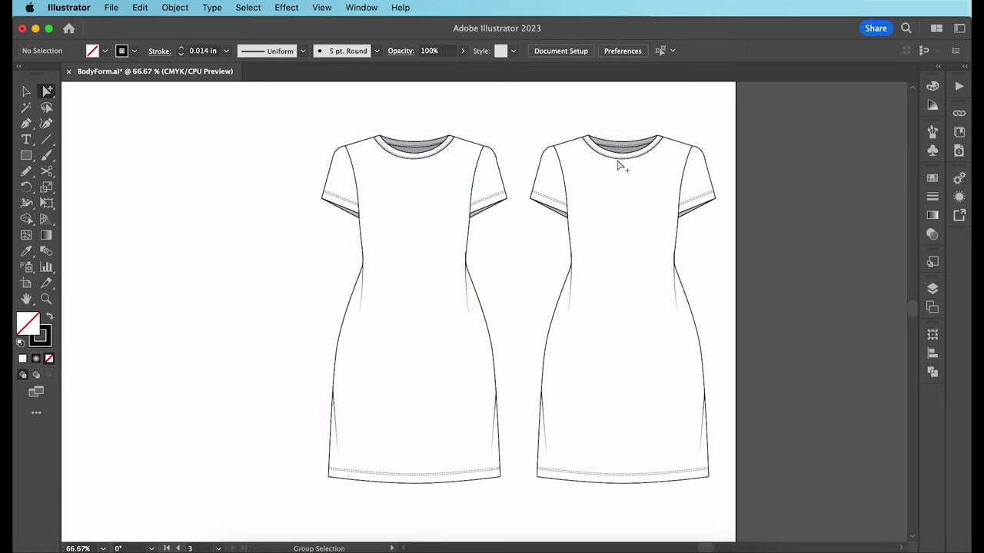
pyautogui.click(617, 158)
pyautogui.press('Delete')
pyautogui.click(618, 158)
pyautogui.press('Delete')
pyautogui.click(618, 157)
# Step: Delete the hem stitching from both sleeves of the copied dress
pyautogui.click(553, 201)
pyautogui.press('Delete')
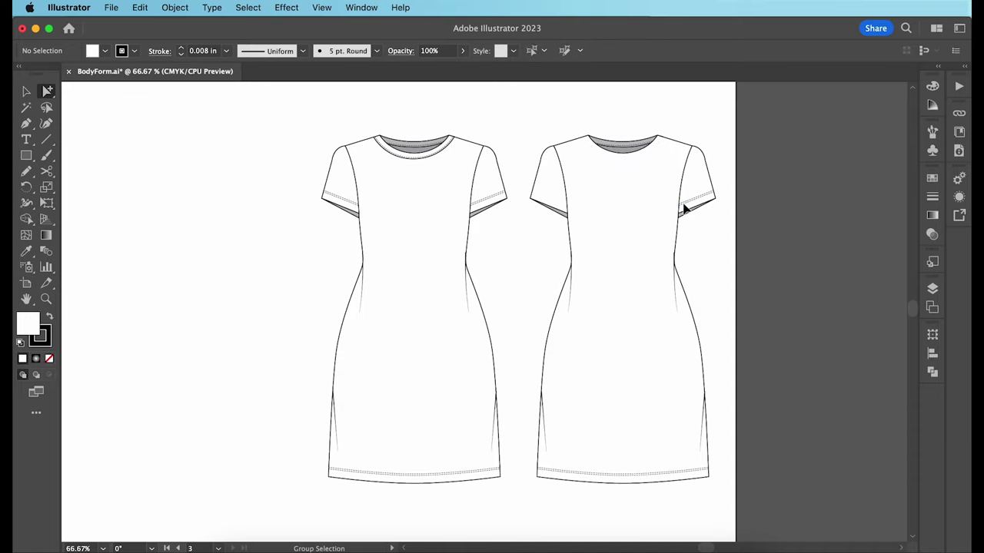
pyautogui.click(686, 204)
pyautogui.press('Delete')
# Step: Delete the waist and skirt fold lines and the bottom hem stitching from the copied dress
pyautogui.click(674, 293)
pyautogui.press('Delete')
pyautogui.click(569, 306)
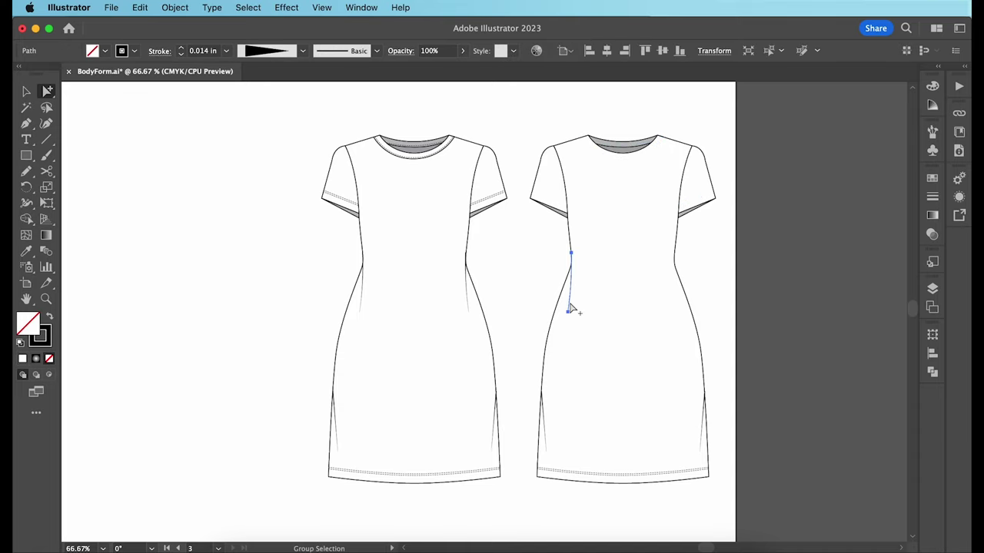
pyautogui.click(545, 438)
pyautogui.press('Delete')
pyautogui.click(701, 451)
pyautogui.press('Delete')
pyautogui.click(639, 476)
pyautogui.press('Delete')
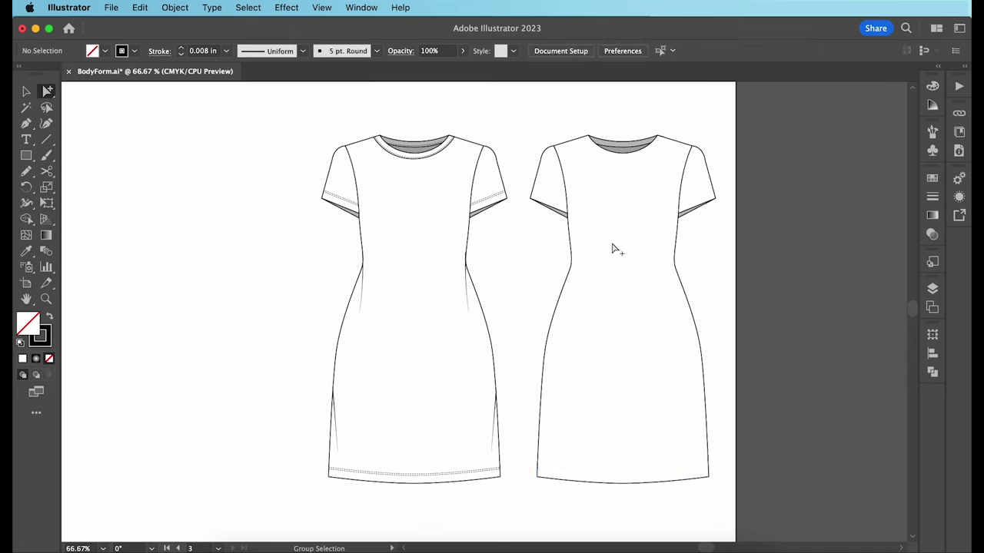
# Step: Unite the copied dress's shapes into a single silhouette and set its stroke weight to 0.125 in
pyautogui.press('v')
pyautogui.moveTo(517, 122); pyautogui.dragTo(736, 497)
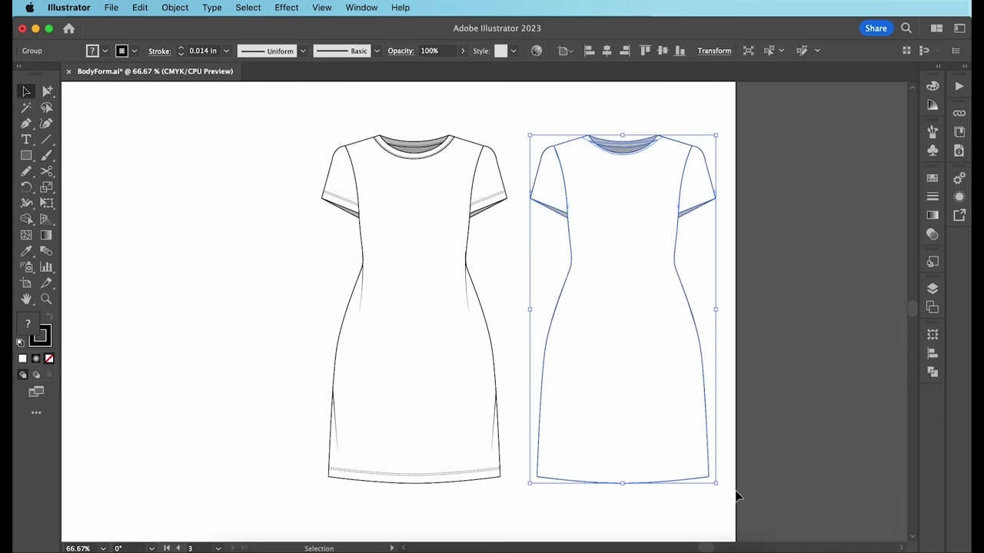
pyautogui.click(932, 372)
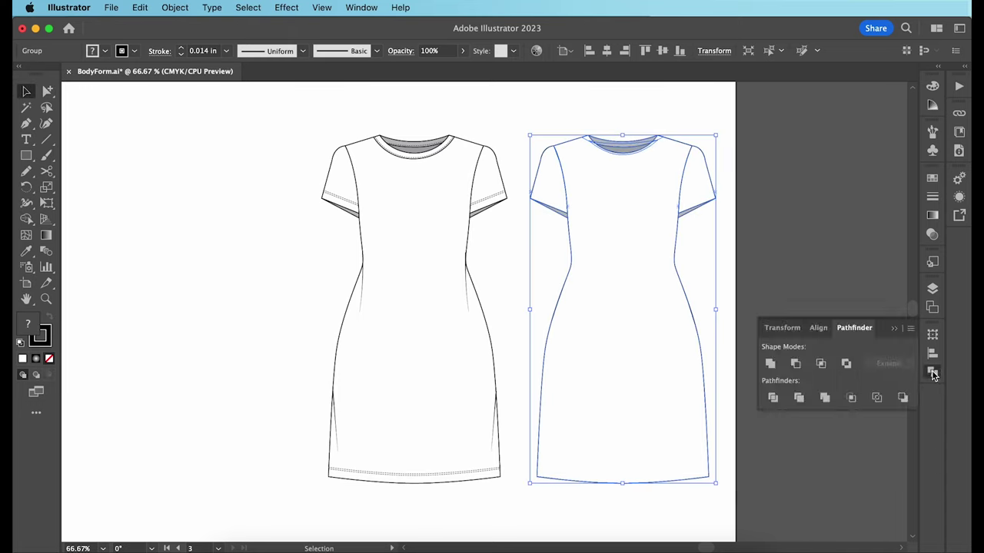
pyautogui.click(770, 364)
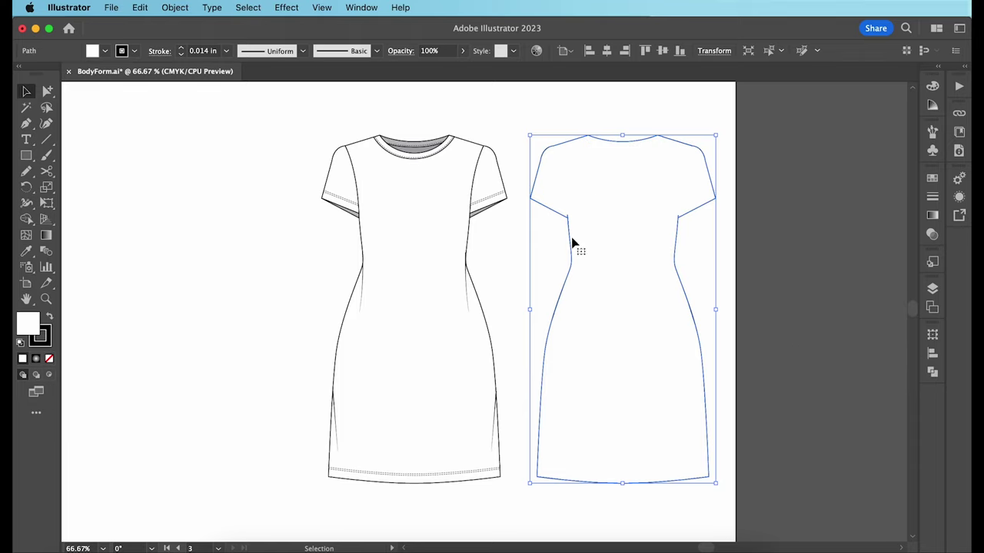
pyautogui.click(226, 51)
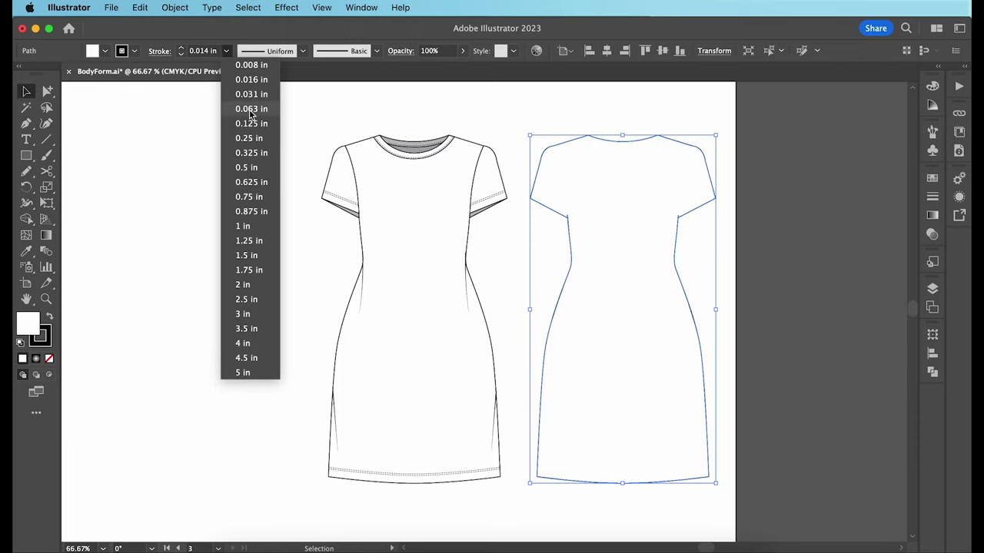
pyautogui.click(252, 124)
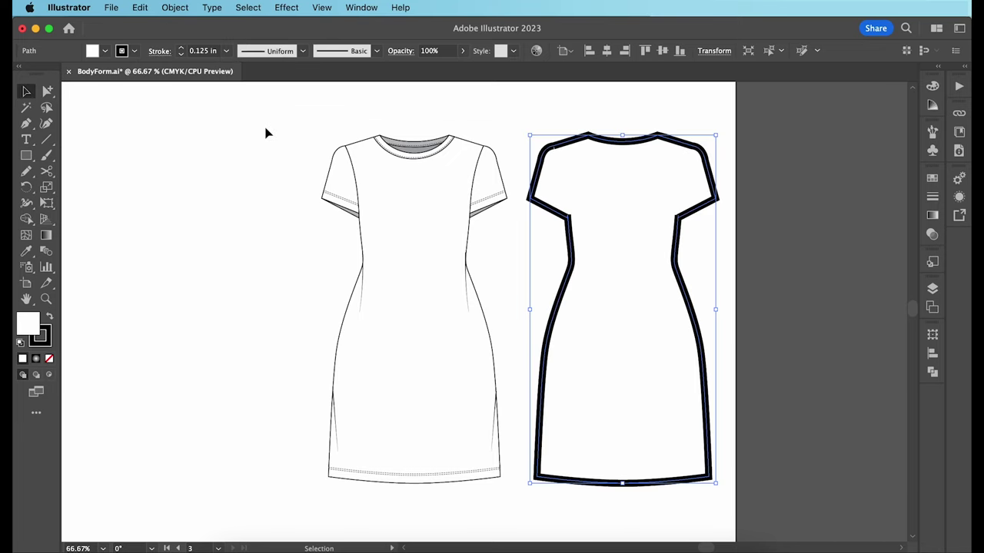
# Step: Align the thick silhouette over the original dress and send it to the back as a bold outer outline
pyautogui.moveTo(626, 265); pyautogui.dragTo(428, 280)
pyautogui.rightClick(428, 280)
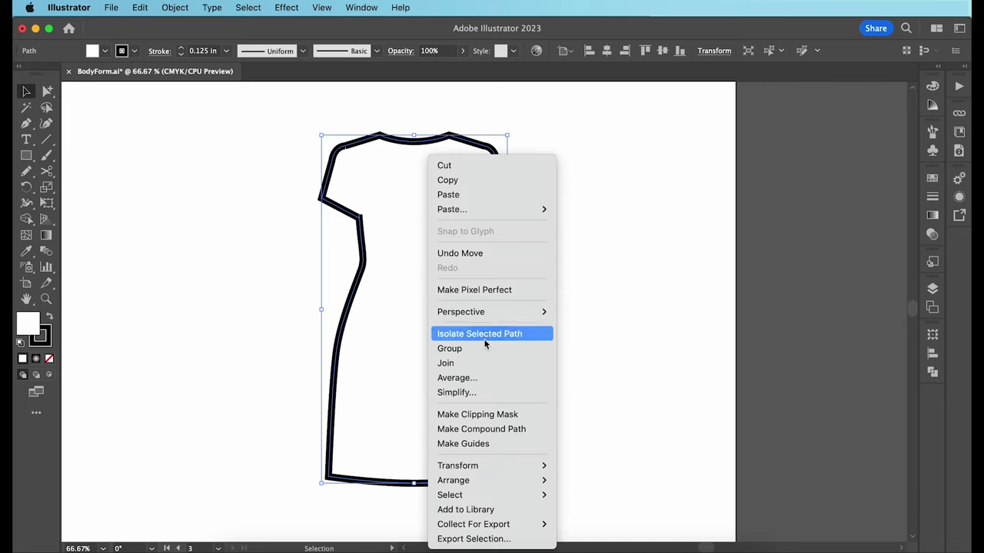
pyautogui.moveTo(528, 481)
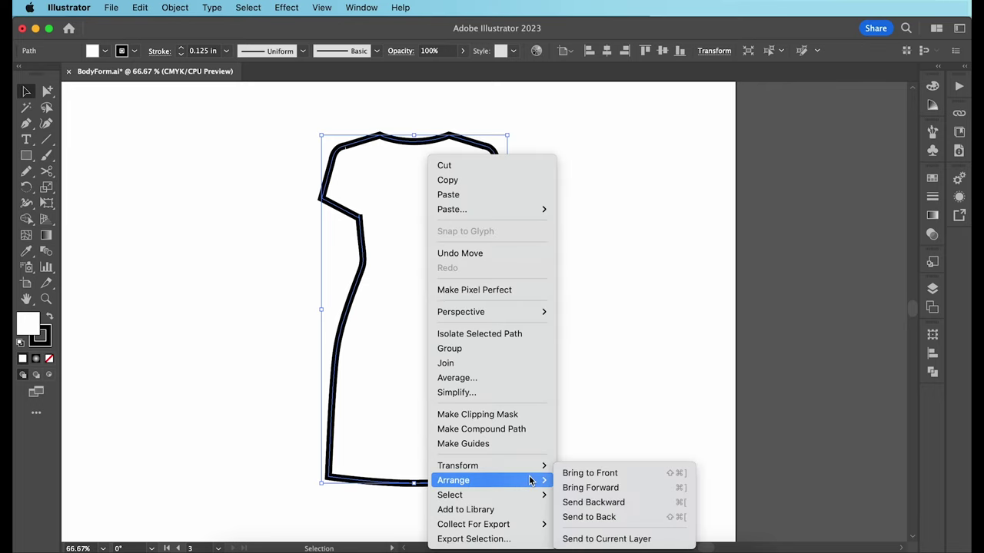
pyautogui.click(601, 517)
pyautogui.click(590, 428)
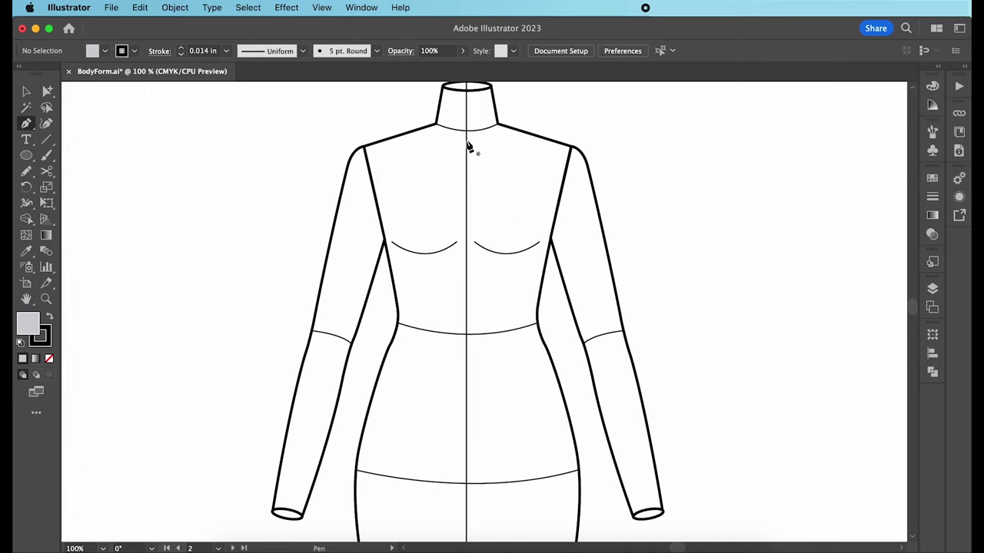
# Step: Draw the right half of a fitted shirt body on the body form, from neckline to curved shirt-tail hem, closed along the centre line
pyautogui.click(466, 141)
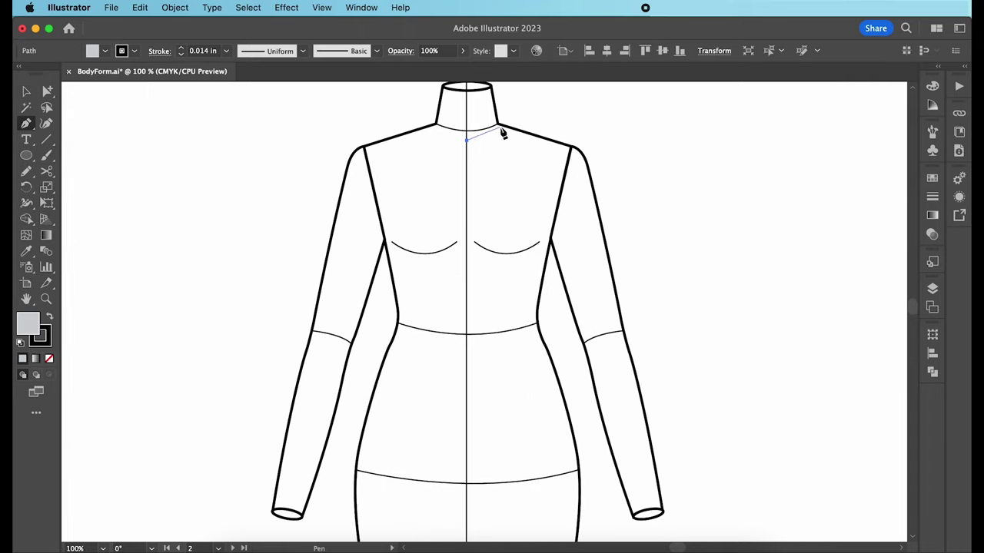
pyautogui.moveTo(502, 122); pyautogui.dragTo(510, 113)
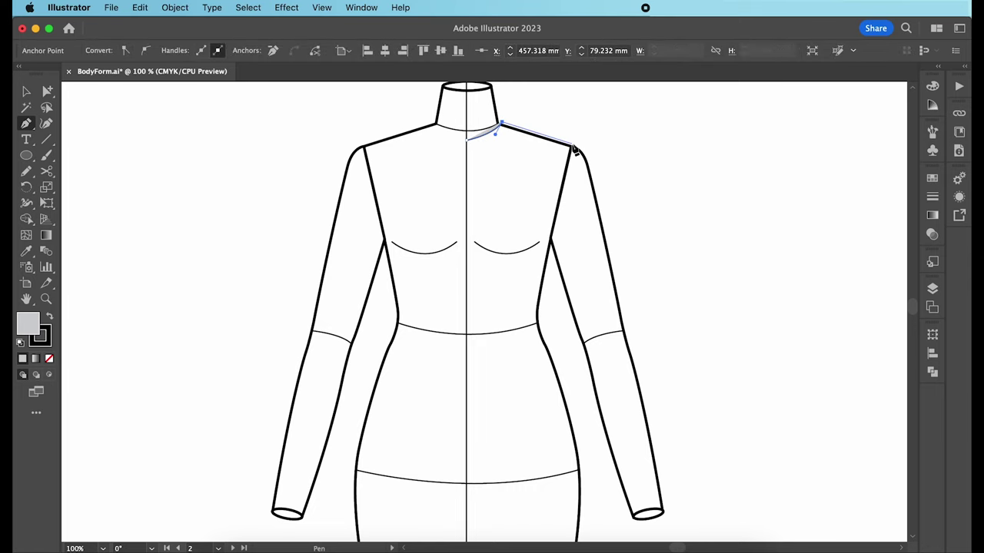
pyautogui.click(573, 143)
pyautogui.moveTo(551, 237); pyautogui.dragTo(544, 289)
pyautogui.moveTo(546, 325); pyautogui.dragTo(550, 335)
pyautogui.scroll(-1, 558, 360)
pyautogui.scroll(-1, 558, 360)
pyautogui.moveTo(584, 388); pyautogui.dragTo(533, 458)
pyautogui.click(593, 426)
pyautogui.moveTo(478, 466); pyautogui.dragTo(466, 466)
pyautogui.click(477, 465)
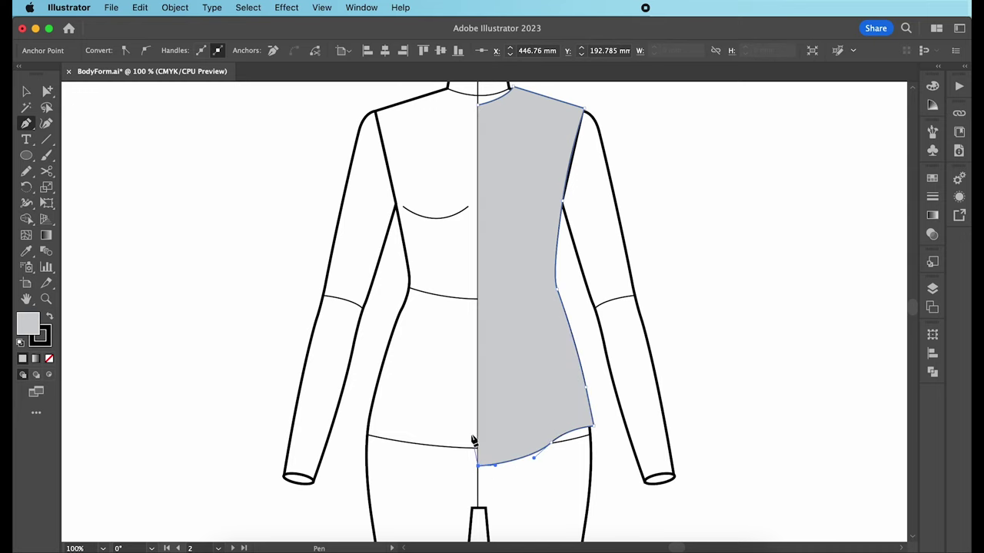
pyautogui.click(478, 101)
pyautogui.press('v')
pyautogui.click(753, 158)
# Step: Draw a closed, pointed shirt collar half from the centre front around the side of the neck
pyautogui.scroll(1, 752, 158)
pyautogui.press('super+equal')
pyautogui.press('super+equal')
pyautogui.press('super+equal')
pyautogui.press('p')
pyautogui.click(422, 296)
pyautogui.scroll(1, 424, 297)
pyautogui.moveTo(512, 232); pyautogui.dragTo(572, 285)
pyautogui.click(561, 281)
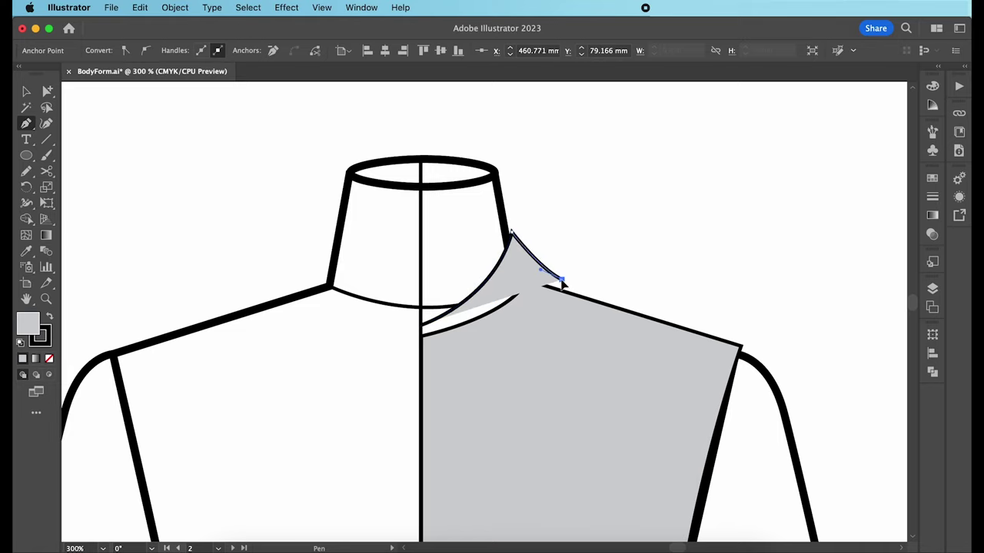
pyautogui.moveTo(523, 338); pyautogui.dragTo(486, 378)
pyautogui.click(486, 376)
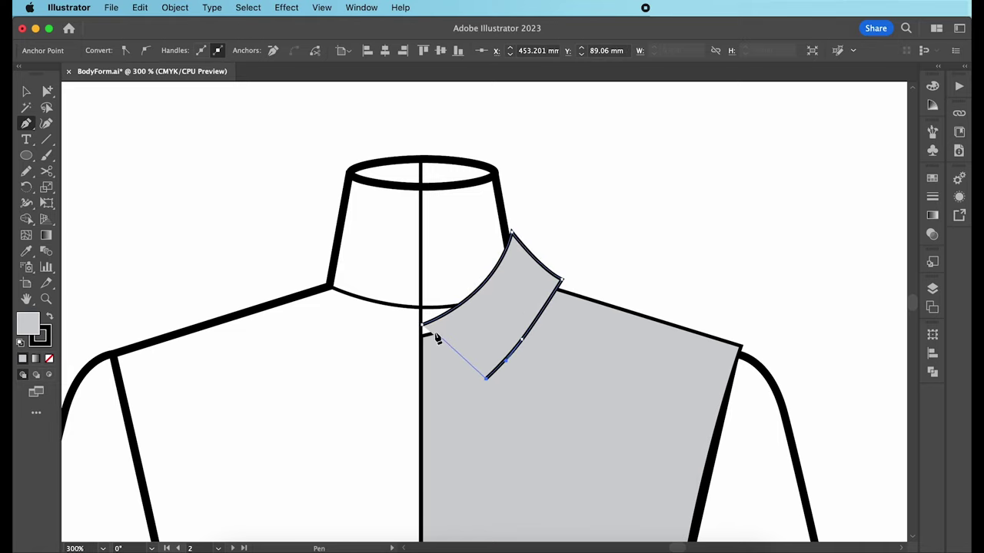
pyautogui.click(421, 327)
pyautogui.click(47, 92)
pyautogui.click(78, 97)
# Step: Draw a closed long sleeve along the form's arm, from the shoulder point to a gathered wrist and back up the armhole
pyautogui.press('super+1')
pyautogui.press('p')
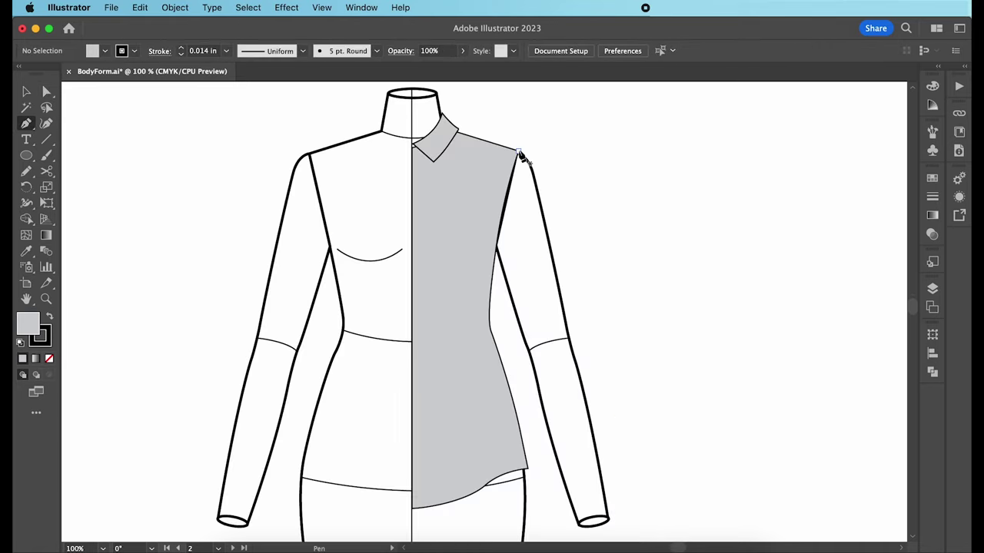
pyautogui.click(518, 151)
pyautogui.moveTo(535, 179); pyautogui.dragTo(542, 213)
pyautogui.click(542, 212)
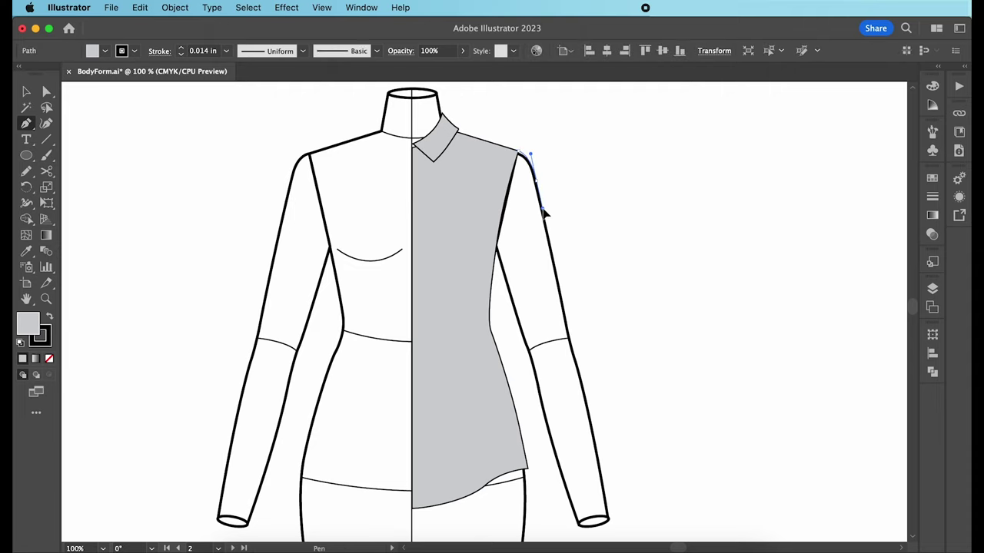
pyautogui.click(564, 299)
pyautogui.moveTo(583, 371); pyautogui.dragTo(589, 392)
pyautogui.moveTo(600, 455); pyautogui.dragTo(603, 461)
pyautogui.click(607, 486)
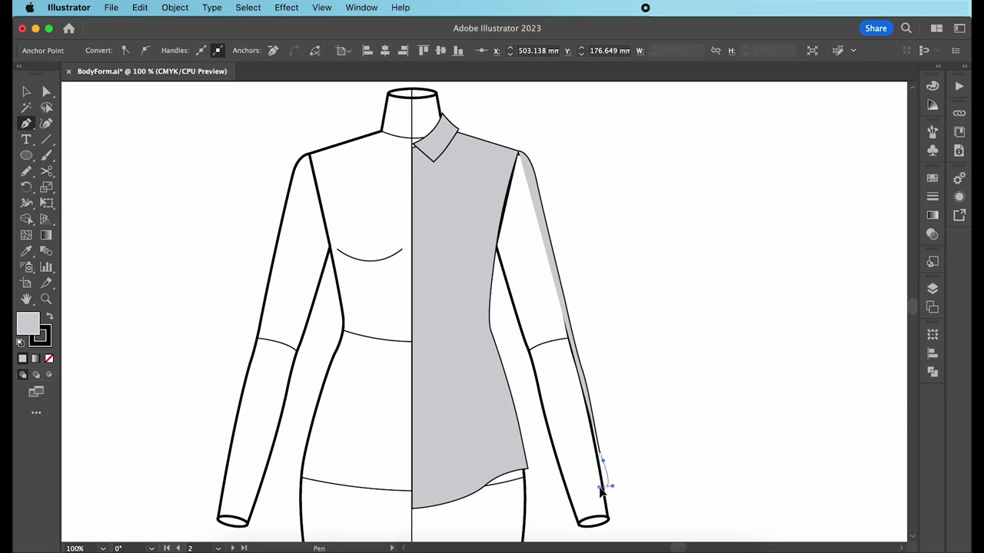
pyautogui.click(560, 495)
pyautogui.click(549, 457)
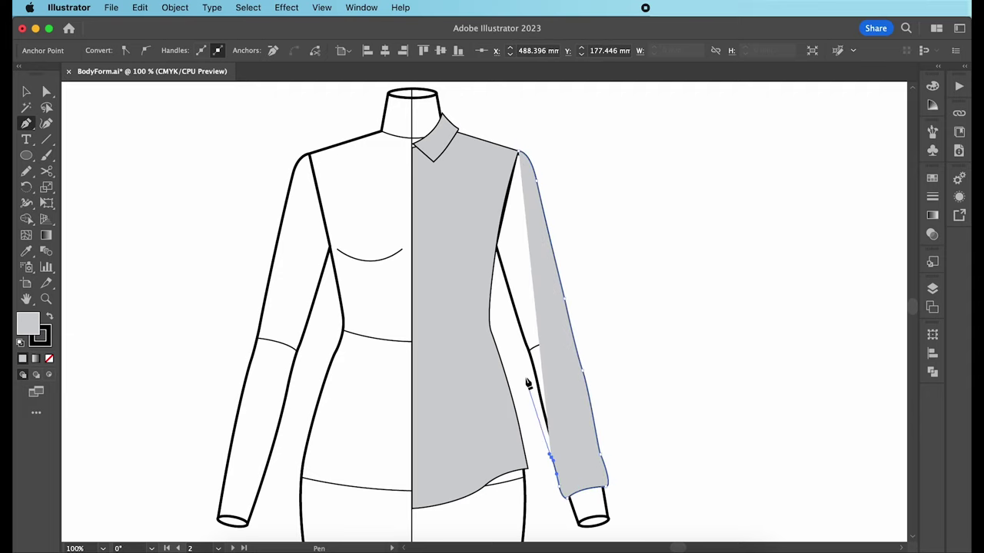
pyautogui.click(526, 376)
pyautogui.click(495, 264)
pyautogui.scroll(2, 530, 214)
pyautogui.moveTo(530, 189); pyautogui.dragTo(547, 152)
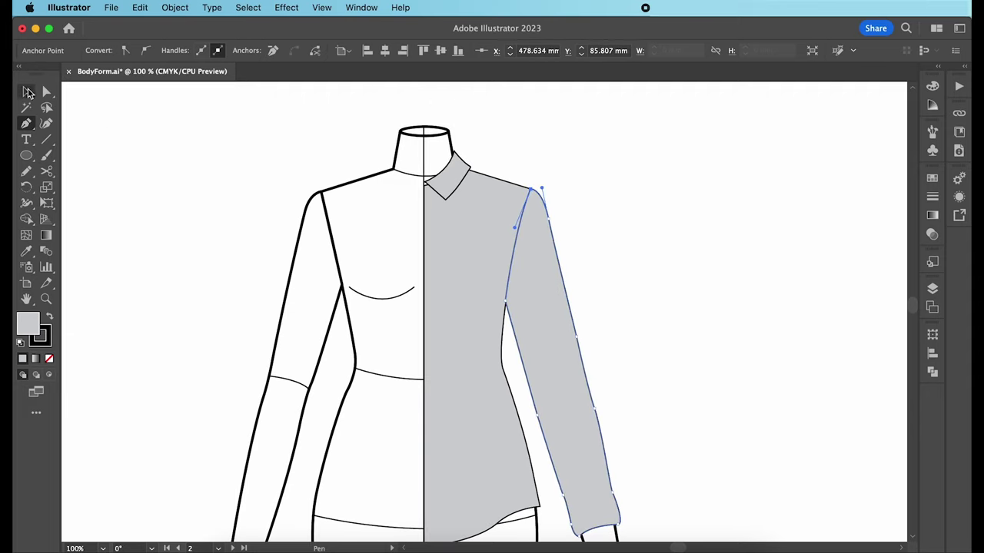
# Step: Draw a closed cuff at the end of the sleeve, with its upper edge following the sleeve's curved opening
pyautogui.click(568, 359)
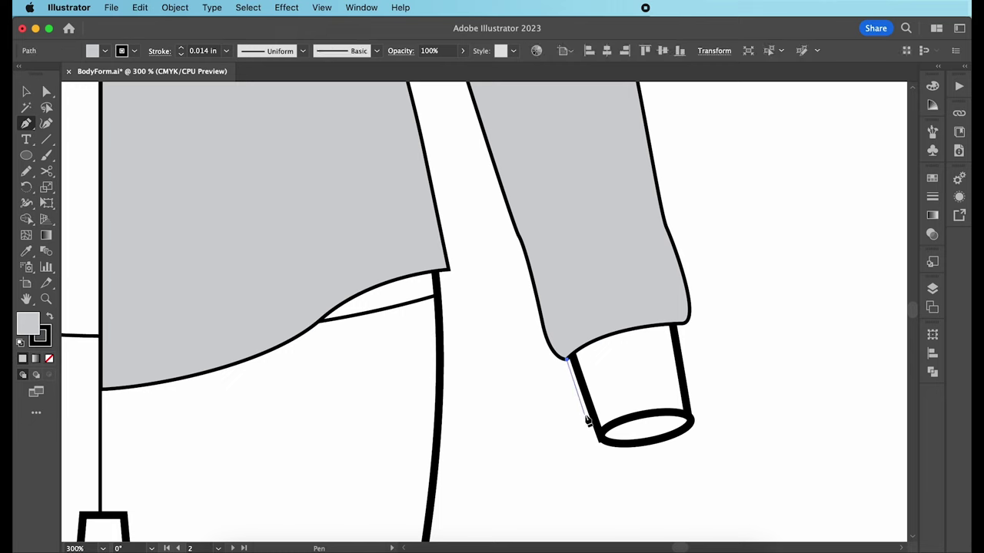
pyautogui.click(585, 412)
pyautogui.moveTo(690, 384); pyautogui.dragTo(758, 393)
pyautogui.click(689, 383)
pyautogui.click(685, 325)
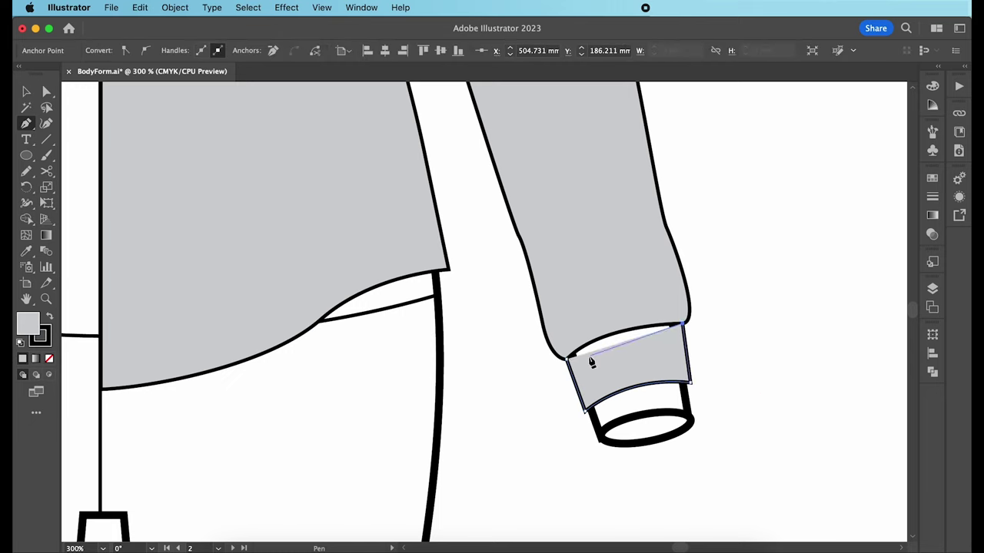
pyautogui.moveTo(567, 360); pyautogui.dragTo(527, 402)
# Step: Group the half shirt's body, collar, sleeve and cuff, and paste a copy of the group in place
pyautogui.press('v')
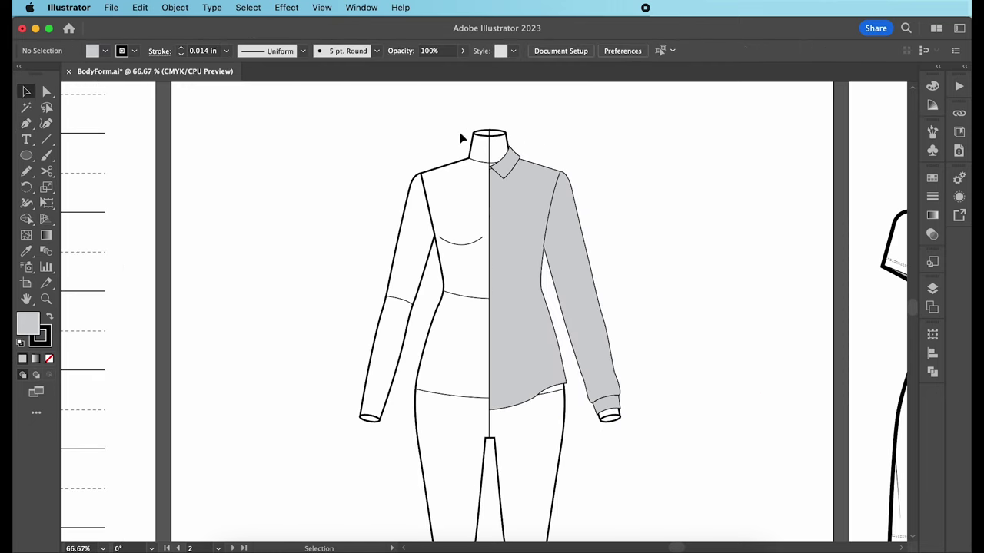
pyautogui.moveTo(461, 138); pyautogui.dragTo(665, 439)
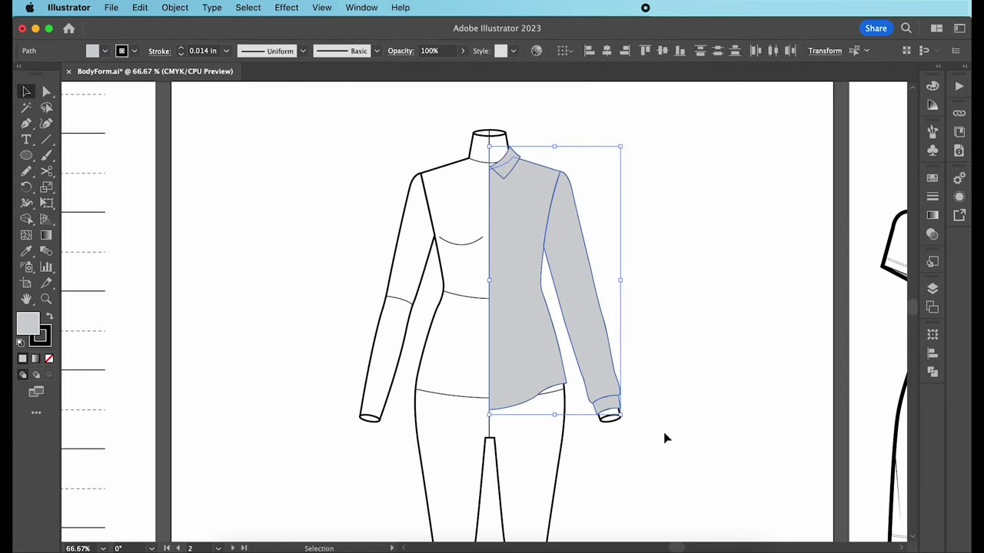
pyautogui.press('super+g')
pyautogui.press('super+c')
pyautogui.press('super+shift+v')
# Step: Reflect the pasted half shirt horizontally and join it to the original half along the centre front
pyautogui.rightClick(556, 286)
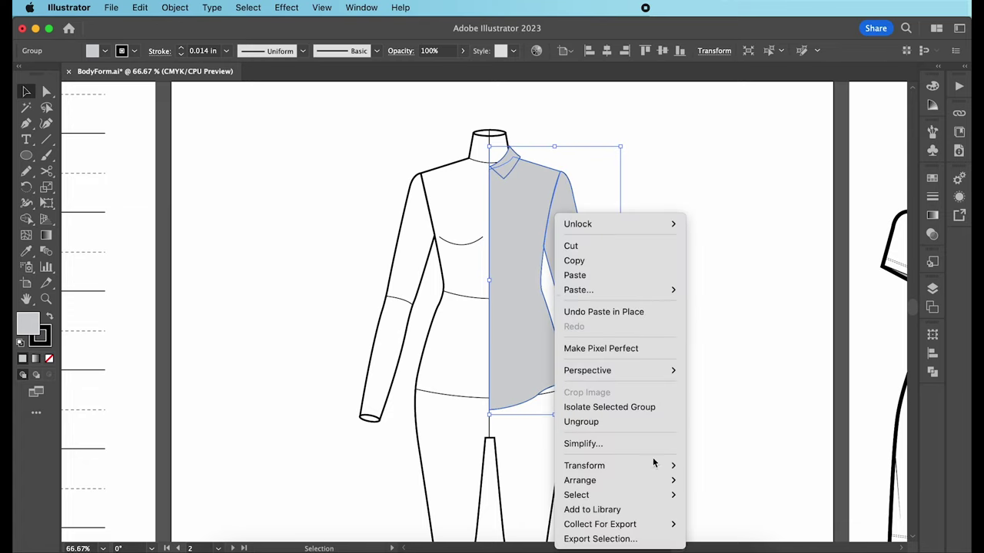
pyautogui.moveTo(652, 463)
pyautogui.click(718, 463)
pyautogui.click(556, 365)
pyautogui.moveTo(593, 312); pyautogui.dragTo(462, 322)
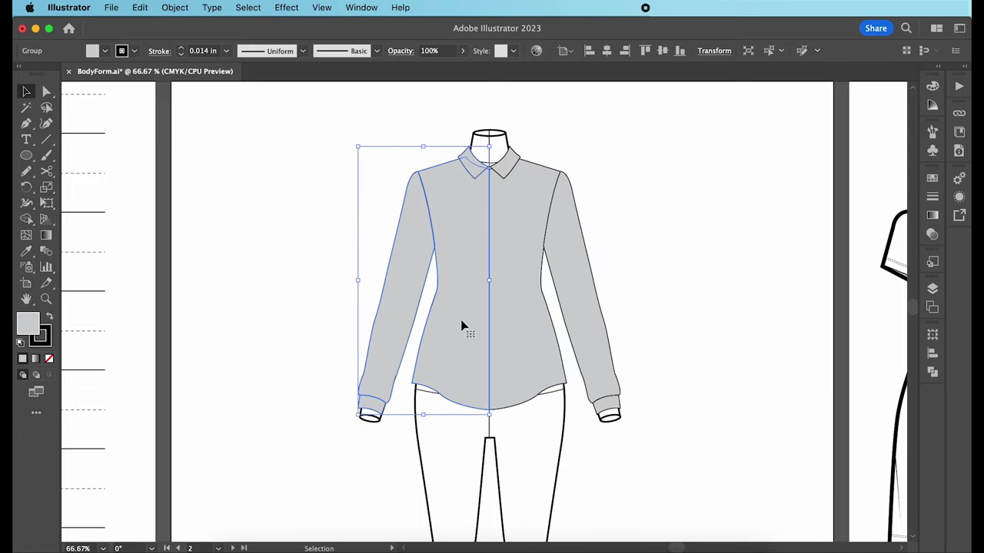
# Step: Move the complete shirt off the body form onto the artboard with the dress, placing it beside the dress
pyautogui.click(673, 258)
pyautogui.press('super+minus')
pyautogui.press('super+minus')
pyautogui.moveTo(385, 226); pyautogui.dragTo(749, 243)
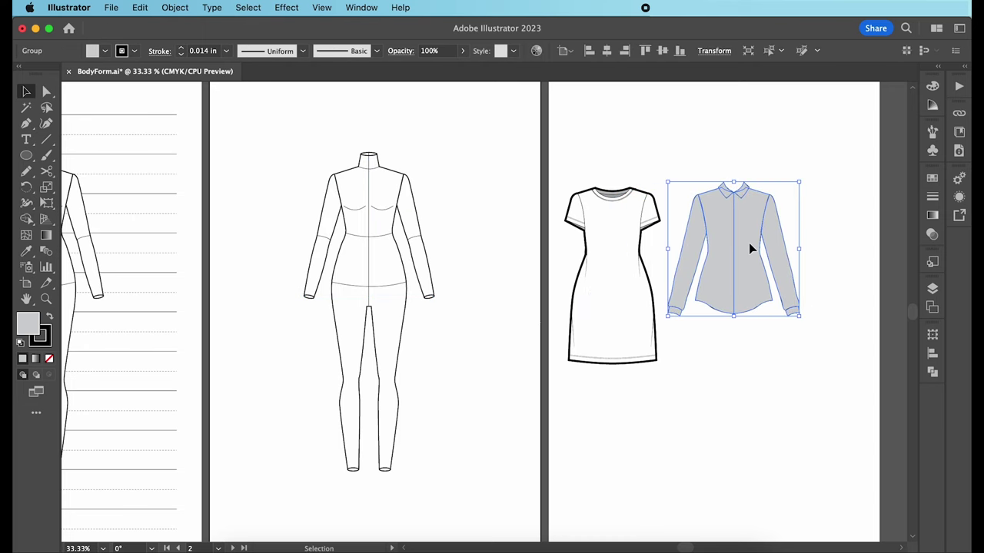
pyautogui.click(834, 240)
# Step: Apply the default white fill and black stroke to the whole shirt
pyautogui.press('super+1')
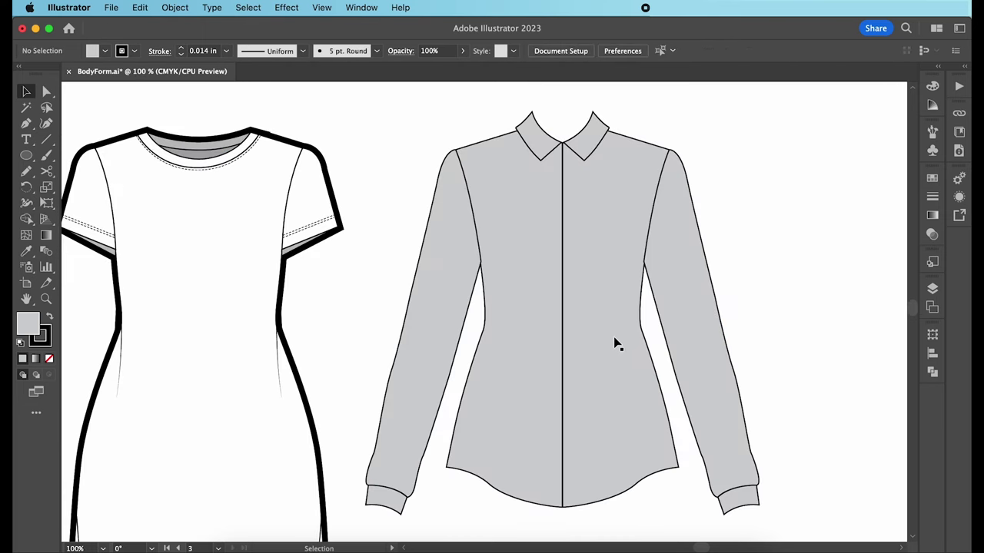
pyautogui.click(615, 344)
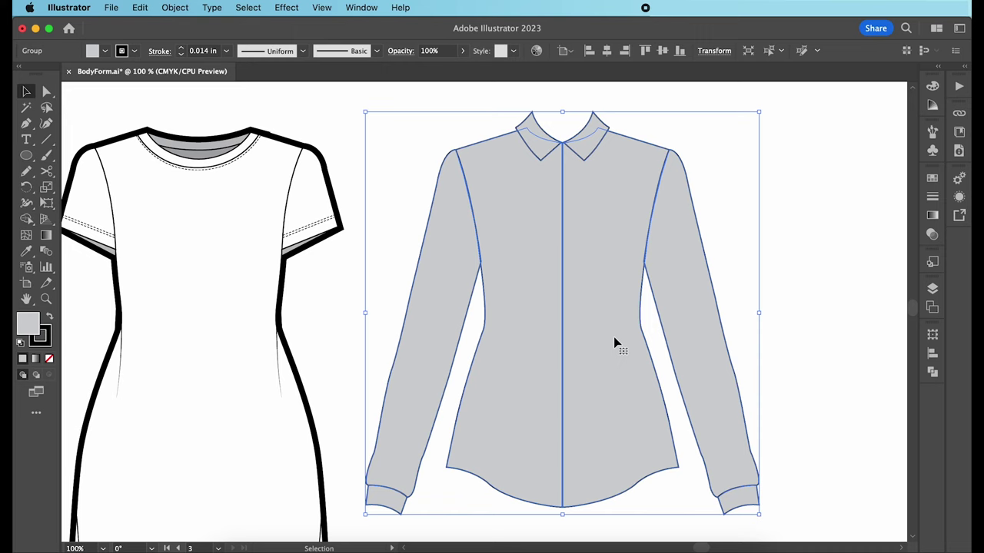
pyautogui.press('d')
pyautogui.click(823, 265)
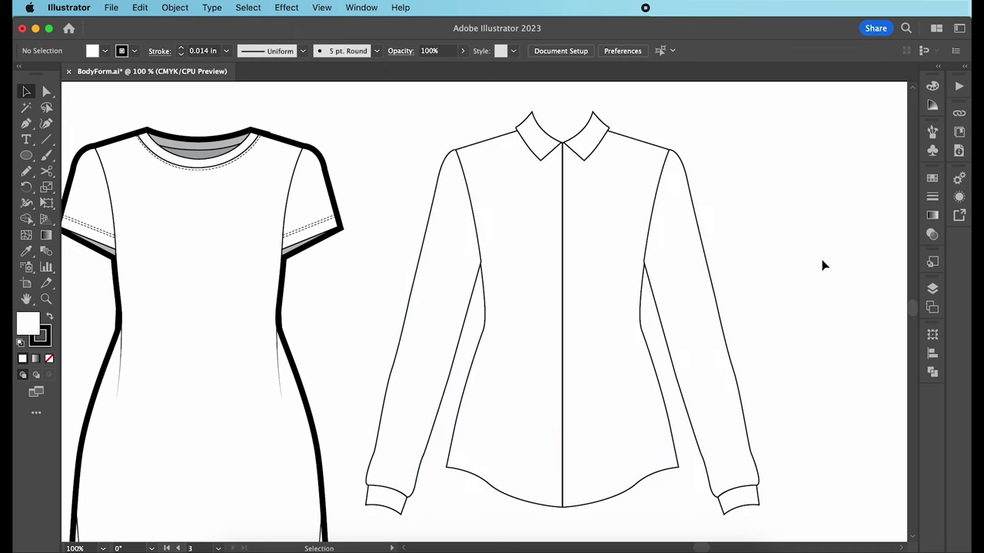
# Step: Unite the two shirt body halves into one shape, removing the centre front line
pyautogui.press('a')
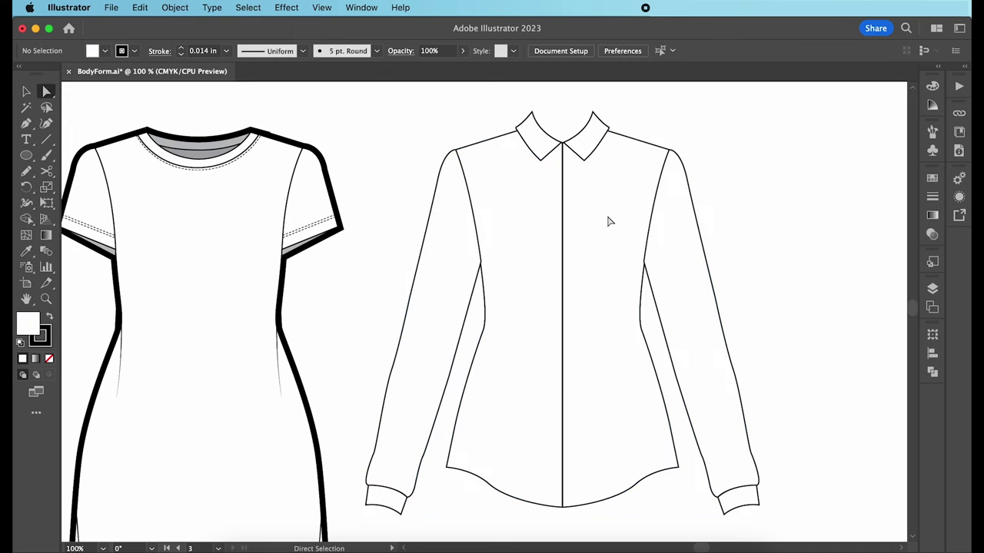
pyautogui.click(612, 222)
pyautogui.keyDown('shift'); pyautogui.click(520, 230); pyautogui.keyUp('shift')
pyautogui.click(933, 372)
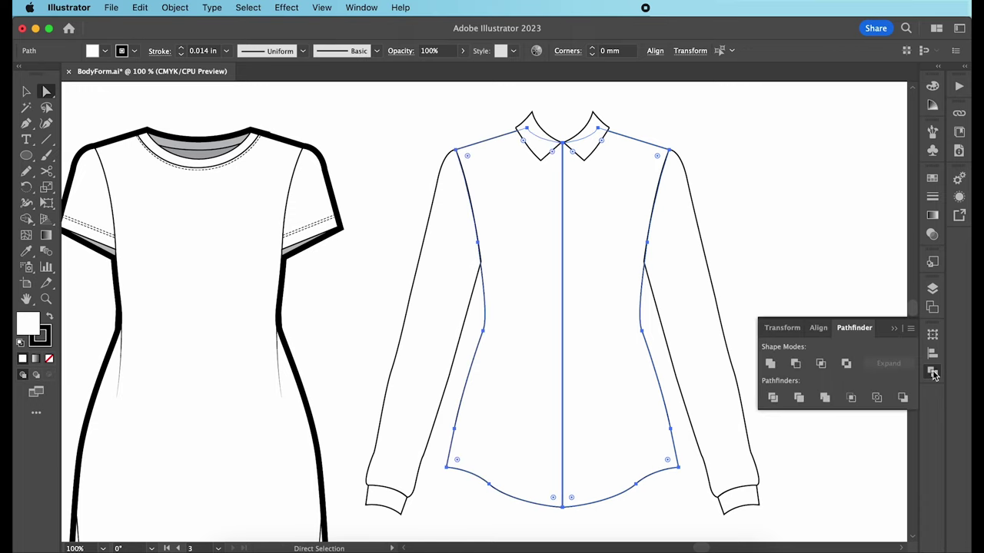
pyautogui.click(776, 370)
pyautogui.press('v')
pyautogui.click(807, 366)
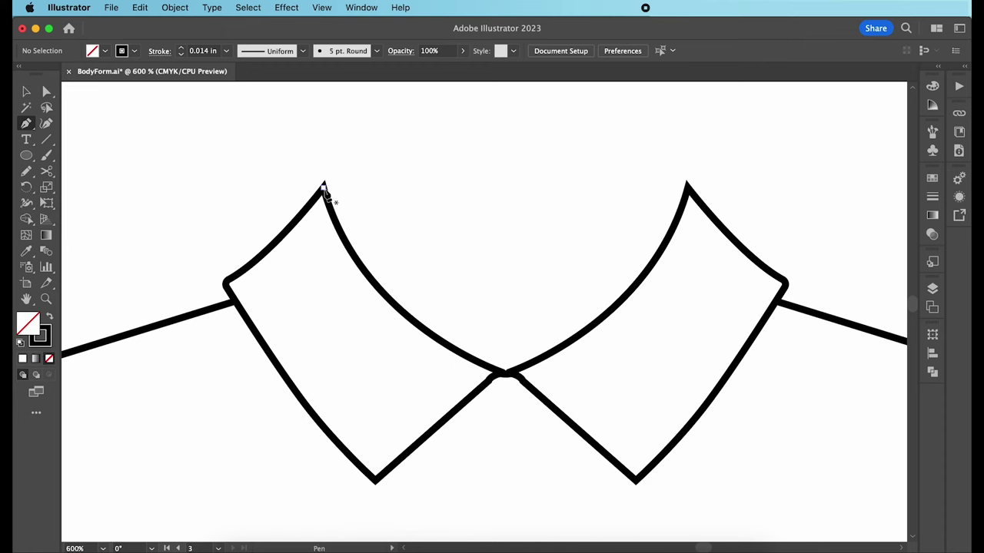
# Step: Draw a closed back collar shape between the two collar peaks, with rounded upper corners and a straight lower edge
pyautogui.click(323, 187)
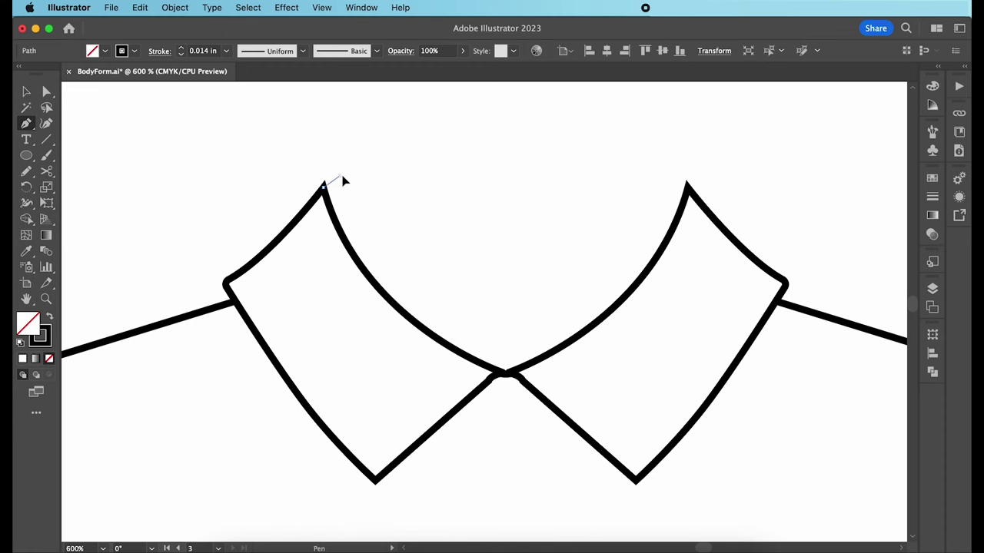
pyautogui.moveTo(340, 176); pyautogui.dragTo(353, 176)
pyautogui.moveTo(686, 185); pyautogui.dragTo(689, 194)
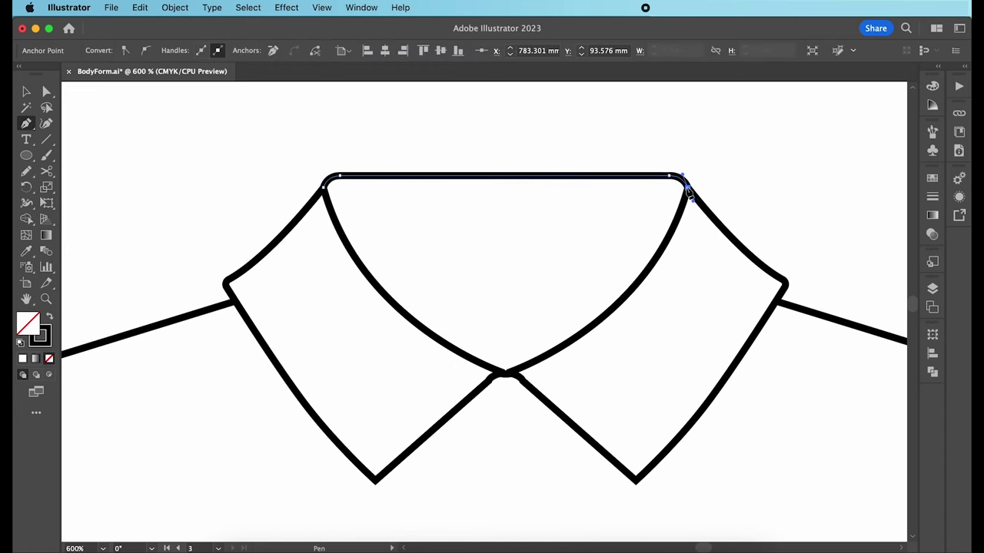
pyautogui.moveTo(634, 286); pyautogui.dragTo(604, 323)
pyautogui.click(377, 285)
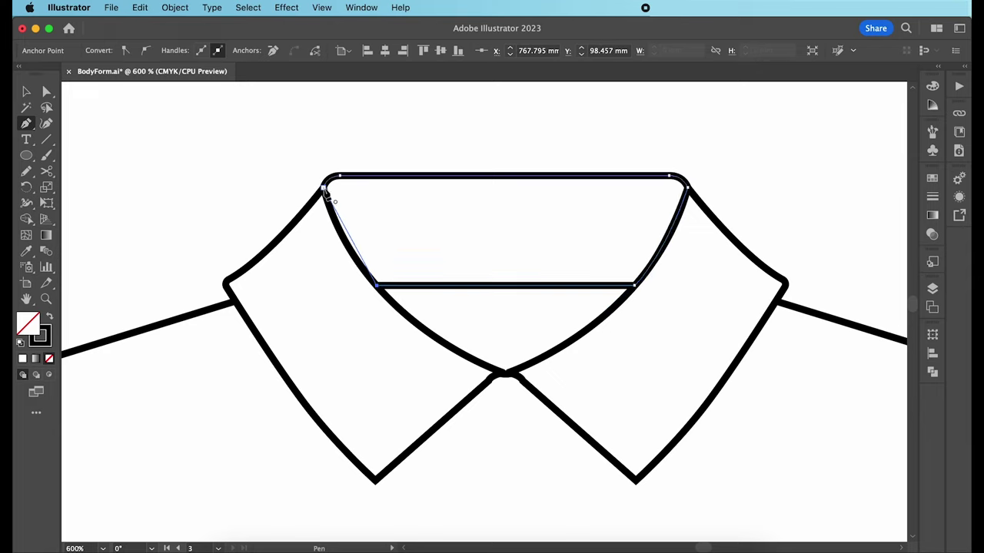
pyautogui.moveTo(323, 188); pyautogui.dragTo(316, 146)
pyautogui.keyDown('super'); pyautogui.click(117, 130); pyautogui.keyUp('super')
# Step: Draw a closed shape beneath the back collar's straight lower edge, following the collar's inner curves down to the neck point
pyautogui.click(377, 286)
pyautogui.click(635, 286)
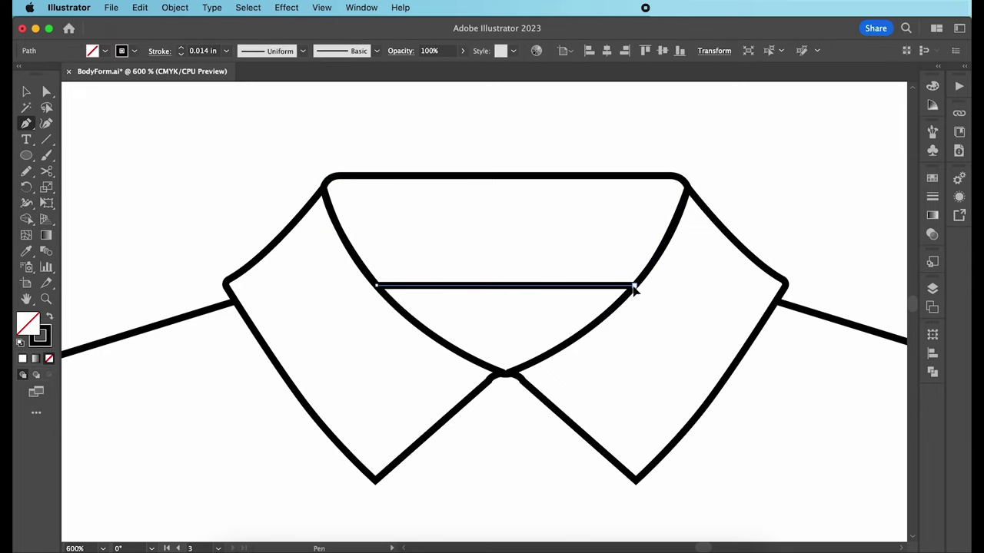
pyautogui.moveTo(508, 374); pyautogui.dragTo(428, 408)
pyautogui.moveTo(377, 286); pyautogui.dragTo(316, 219)
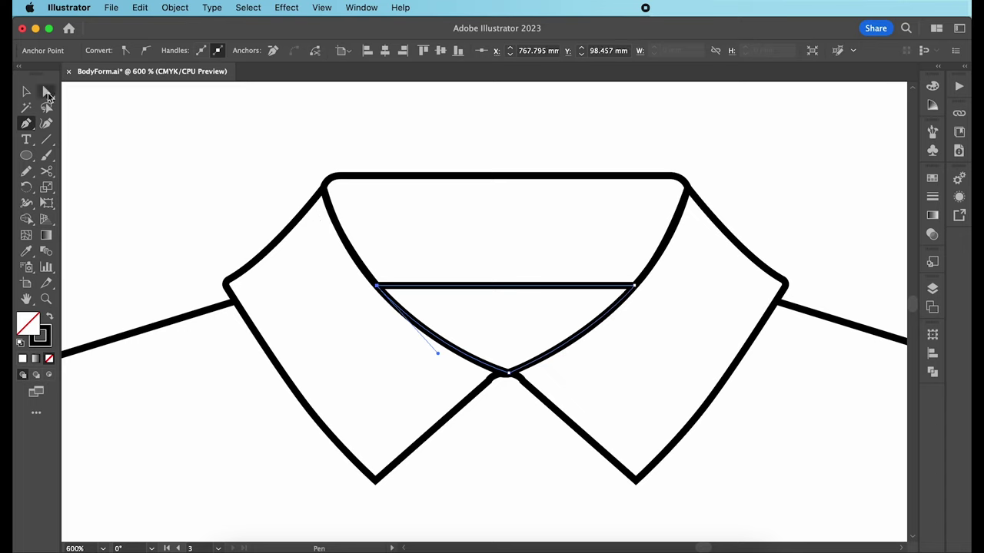
pyautogui.keyDown('super'); pyautogui.click(182, 136); pyautogui.keyUp('super')
# Step: Draw an open line with rounded ends just inside the back collar's upper edge, running between the two collar sides
pyautogui.click(332, 206)
pyautogui.moveTo(357, 187); pyautogui.dragTo(392, 187)
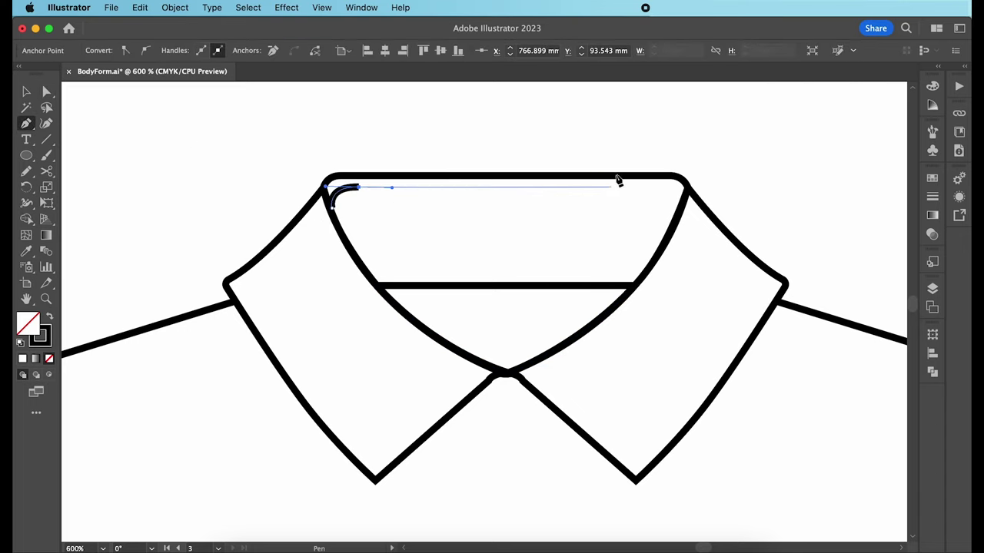
pyautogui.moveTo(650, 186); pyautogui.dragTo(677, 234)
pyautogui.keyDown('super'); pyautogui.click(131, 154); pyautogui.keyUp('super')
# Step: Draw a white-filled, downward-bowed curve between the two collar fronts just below the neck point
pyautogui.click(447, 417)
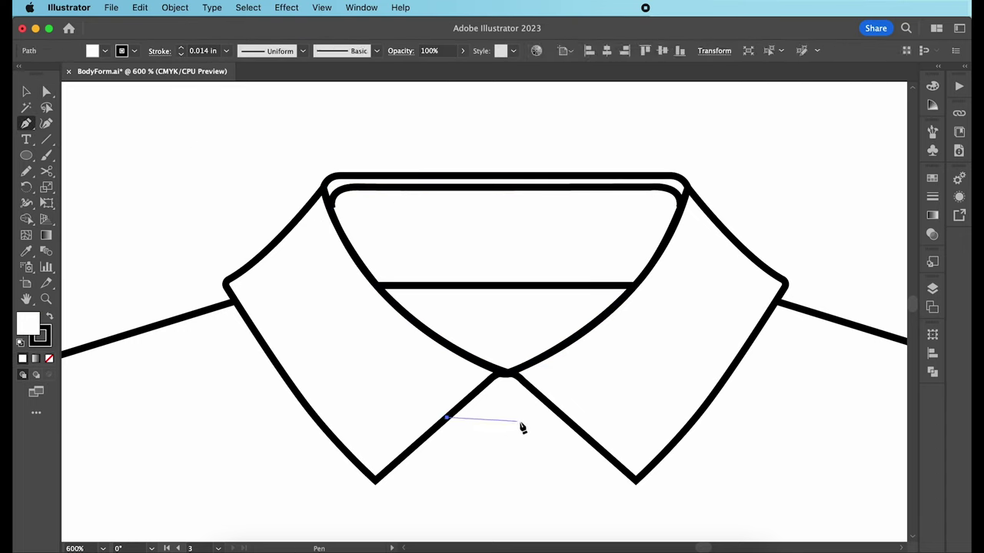
pyautogui.moveTo(564, 420); pyautogui.dragTo(635, 400)
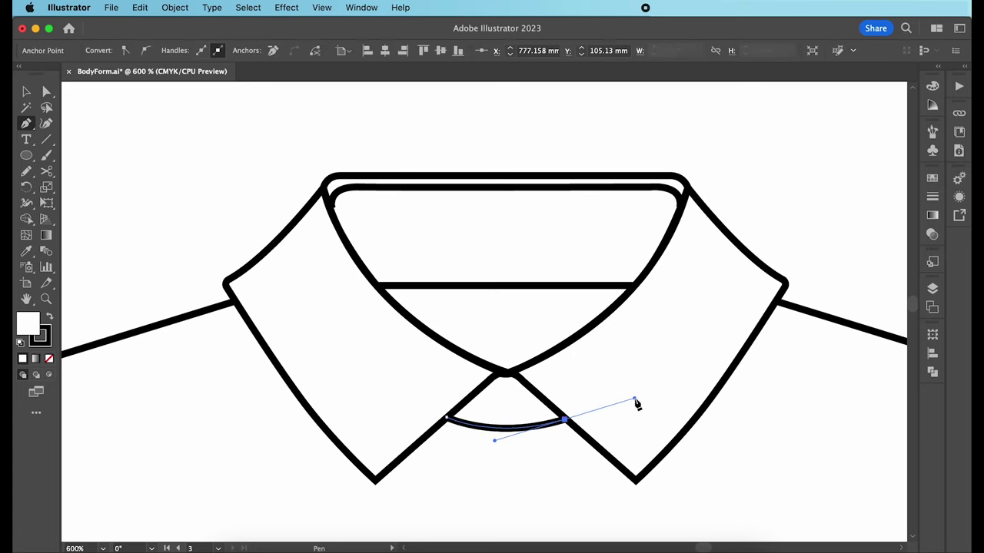
pyautogui.press('super+minus')
pyautogui.press('Escape')
# Step: Draw two parallel vertical placket lines down the shirt's centre front, from the collar opening to the hem
pyautogui.click(512, 202)
pyautogui.press('super+minus')
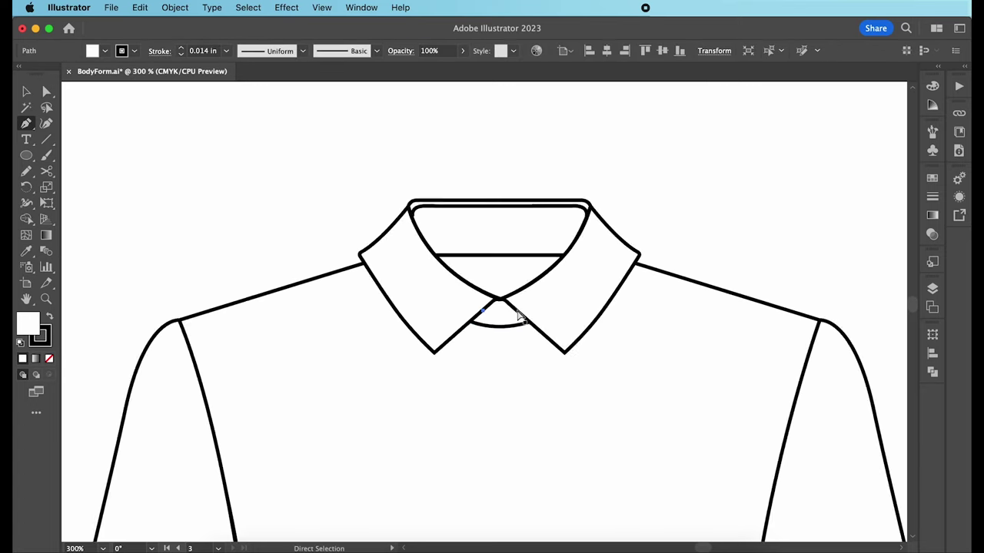
pyautogui.press('super+minus')
pyautogui.scroll(-10, 519, 316)
pyautogui.keyDown('shift'); pyautogui.click(517, 493); pyautogui.keyUp('shift')
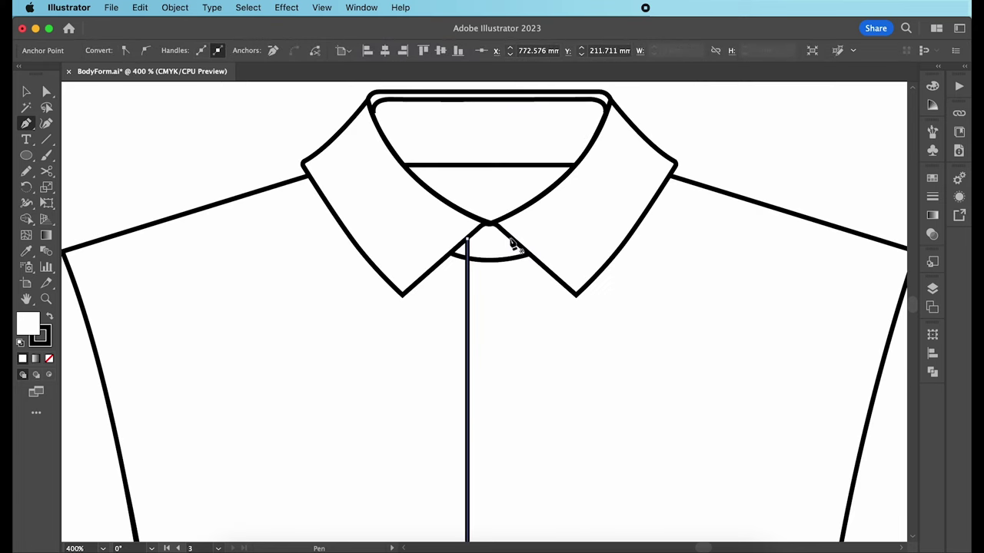
pyautogui.click(511, 229)
pyautogui.press('super+minus')
pyautogui.press('super+minus')
pyautogui.press('super+minus')
pyautogui.scroll(-10, 515, 428)
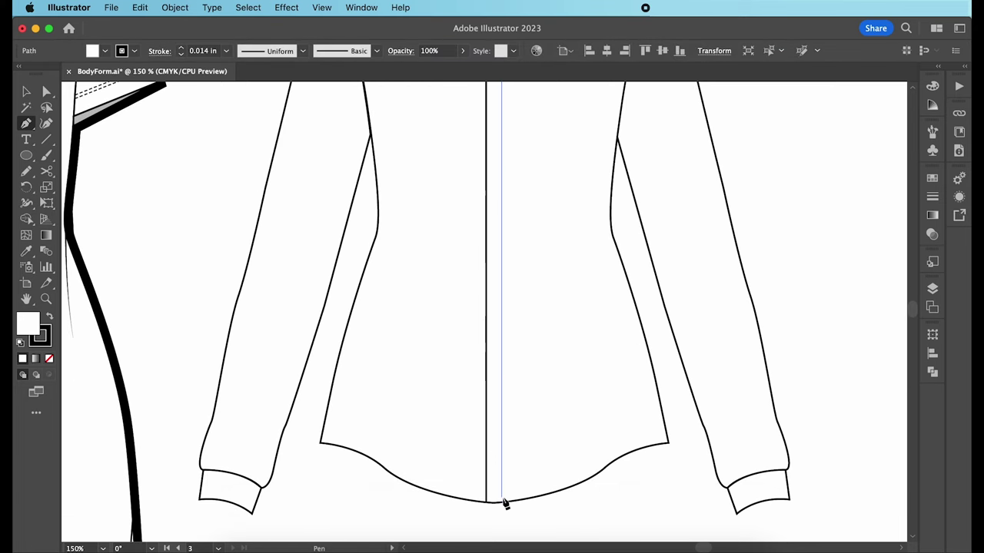
pyautogui.keyDown('shift'); pyautogui.click(502, 503); pyautogui.keyUp('shift')
pyautogui.press('Escape')
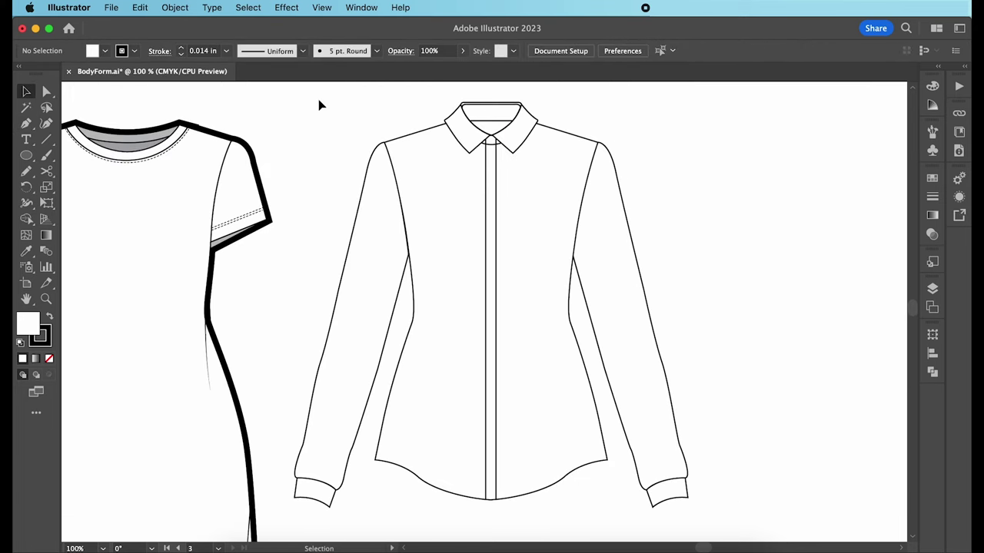
# Step: Draw a closed left half of the back hem, curving slightly below the front hem and ending at the centre front
pyautogui.press('p')
pyautogui.click(376, 462)
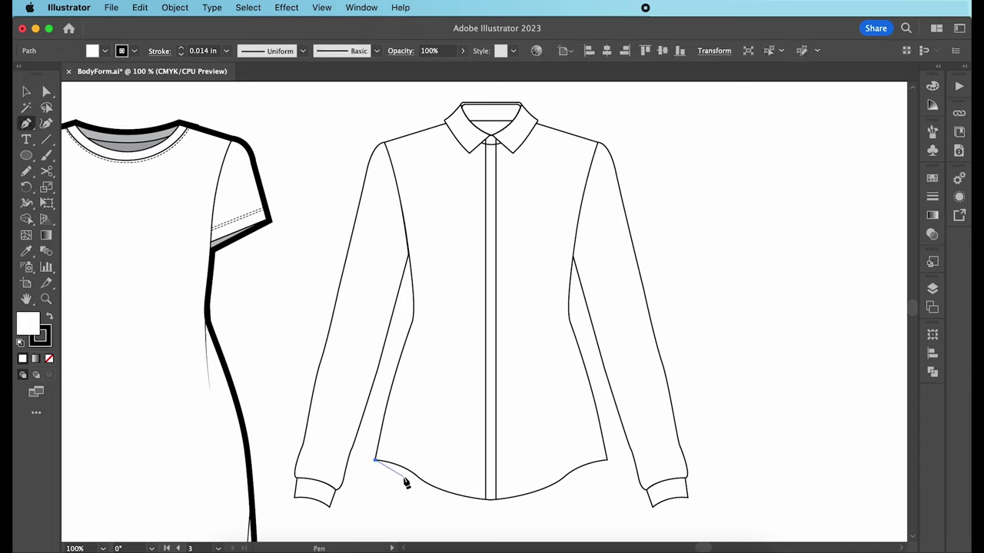
pyautogui.moveTo(414, 489); pyautogui.dragTo(493, 515)
pyautogui.click(491, 509)
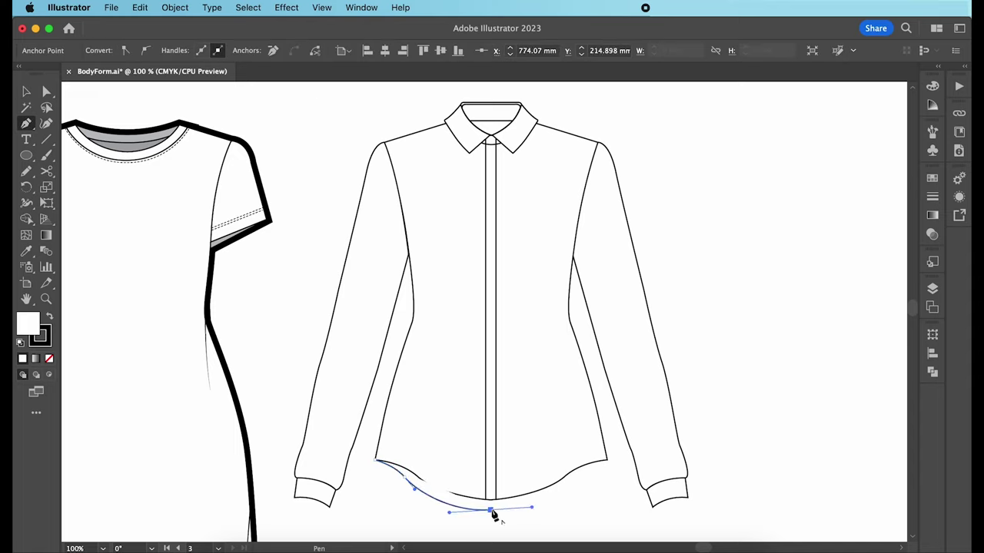
pyautogui.click(490, 435)
pyautogui.click(375, 435)
pyautogui.click(376, 461)
pyautogui.press('v')
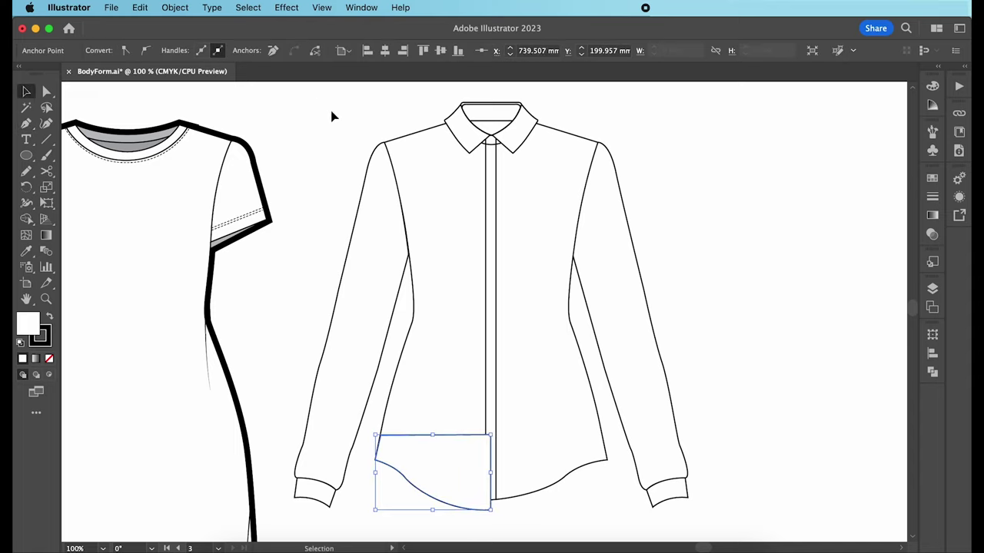
# Step: Make a mirrored copy of the back hem half and place it against the original across the centre front
pyautogui.rightClick(451, 471)
pyautogui.moveTo(520, 468)
pyautogui.click(620, 466)
pyautogui.click(426, 390)
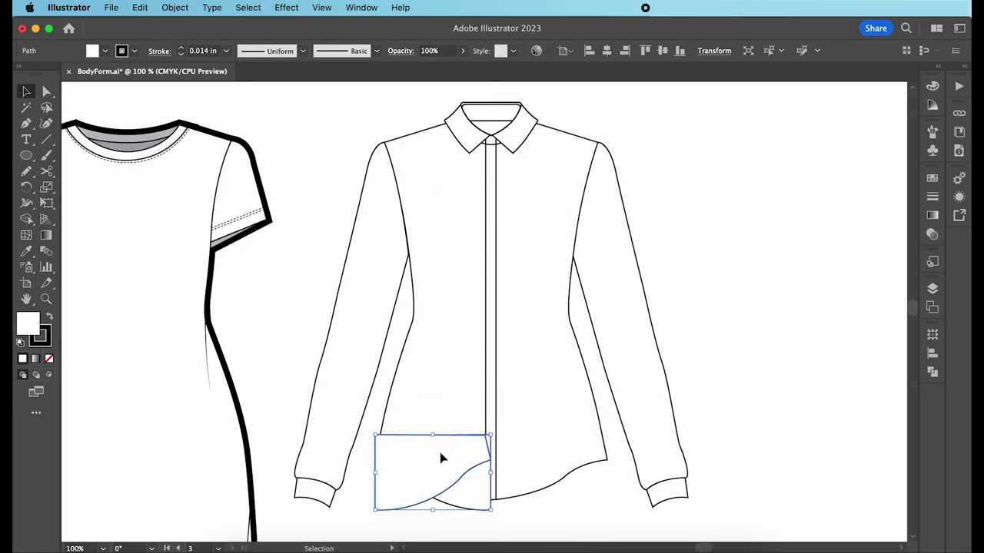
pyautogui.moveTo(441, 453); pyautogui.dragTo(556, 466)
# Step: Unite the two back hem halves into one shape and send it behind the shirt
pyautogui.keyDown('shift'); pyautogui.click(477, 474); pyautogui.keyUp('shift')
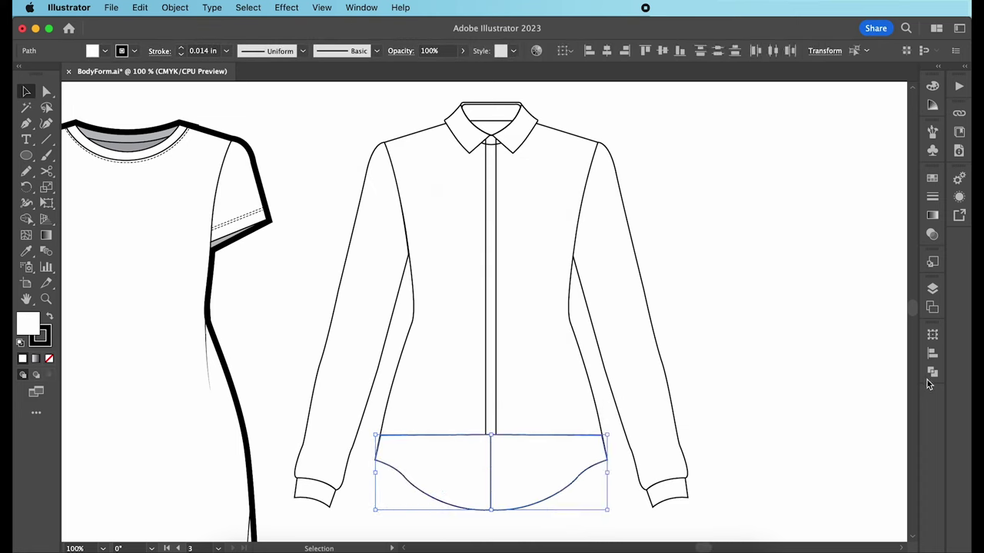
pyautogui.click(932, 372)
pyautogui.click(768, 364)
pyautogui.click(932, 372)
pyautogui.rightClick(547, 457)
pyautogui.click(803, 357)
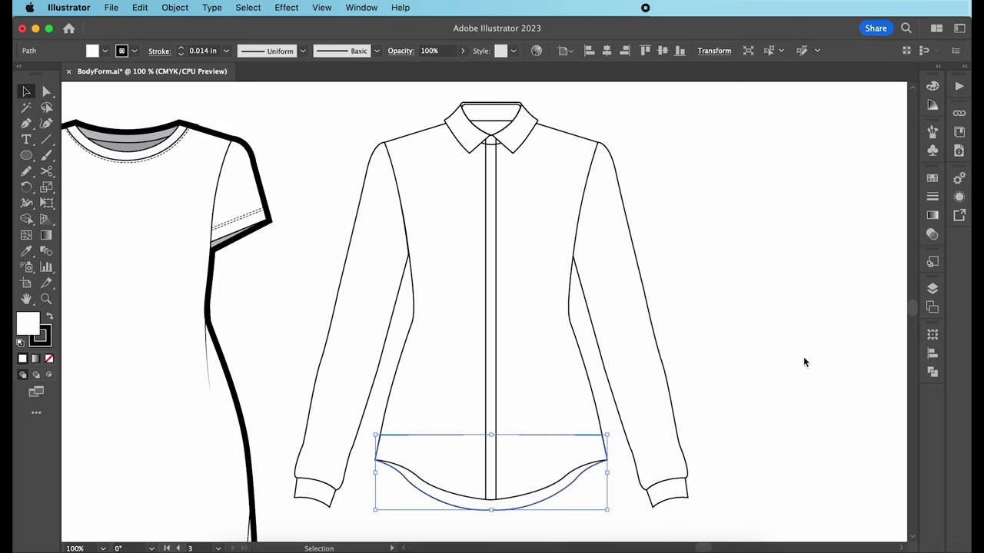
pyautogui.click(804, 357)
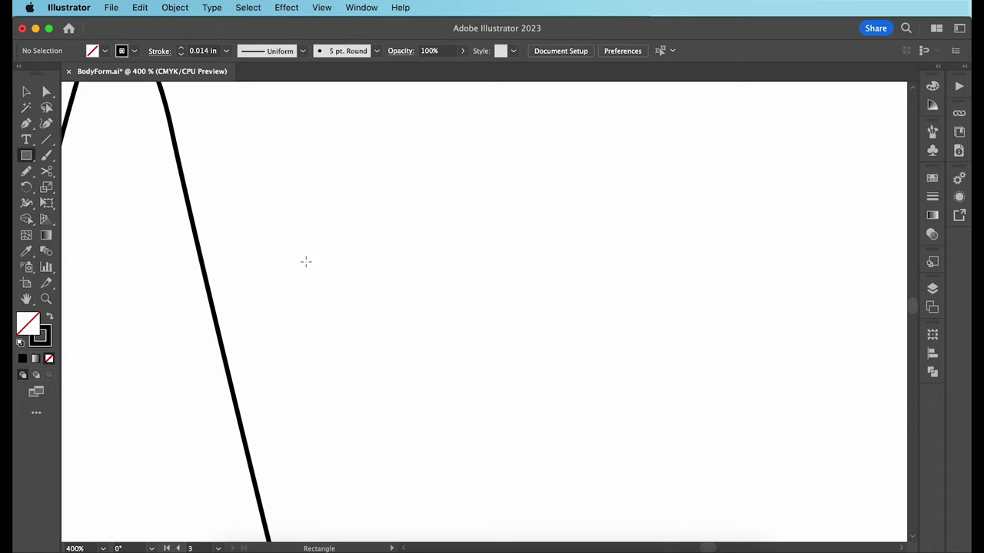
# Step: Draw a wide, unfilled guide rectangle on the empty area beside the shirt's sleeve
pyautogui.moveTo(290, 255)
pyautogui.mouseDown()
pyautogui.moveTo(487, 325)
pyautogui.moveTo(751, 395)
pyautogui.moveTo(823, 402)
pyautogui.moveTo(874, 386)
pyautogui.mouseUp()
pyautogui.press('v')
pyautogui.click(286, 136)
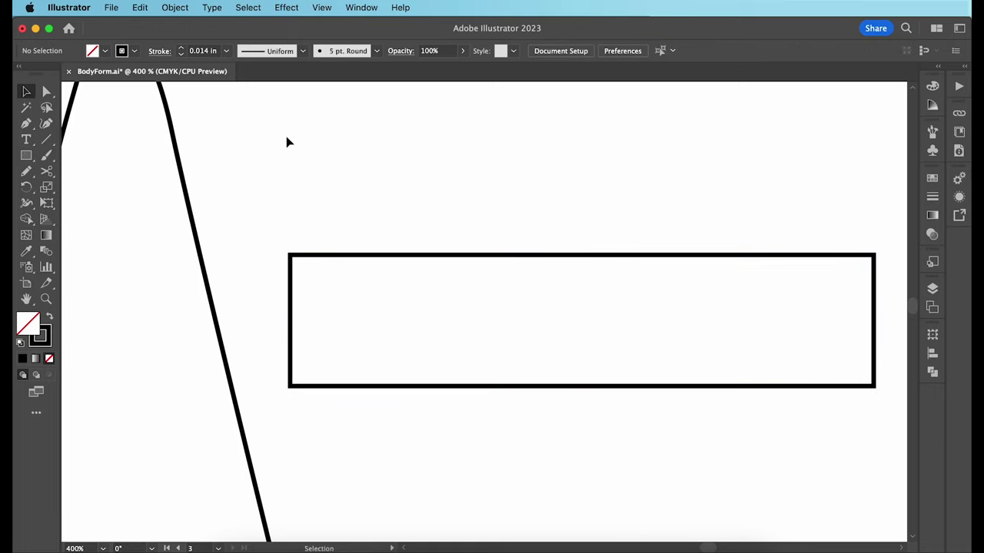
# Step: Draw a four-segment zigzag about 10 mm tall between the guide rectangle's horizontal edges, starting at its lower-left corner
pyautogui.click(27, 123)
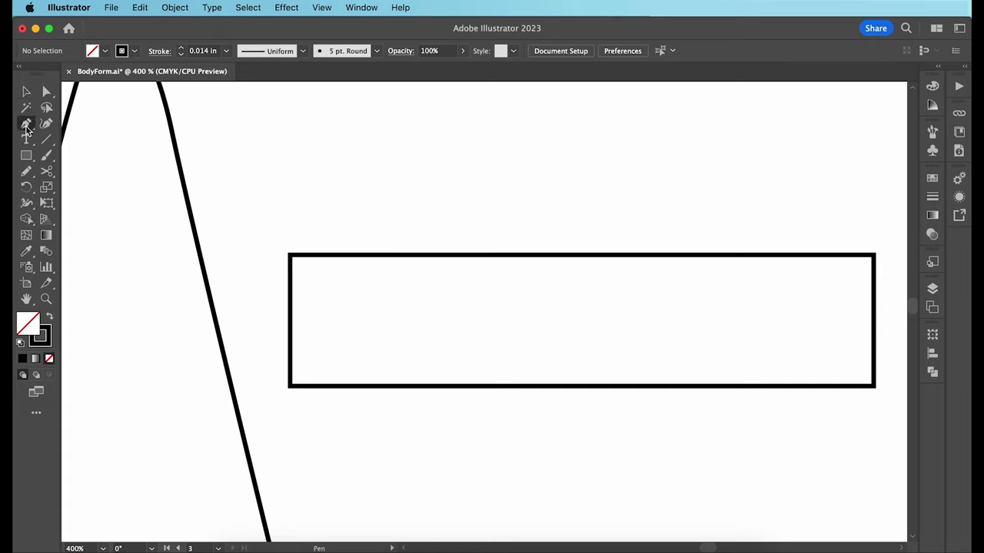
pyautogui.click(290, 387)
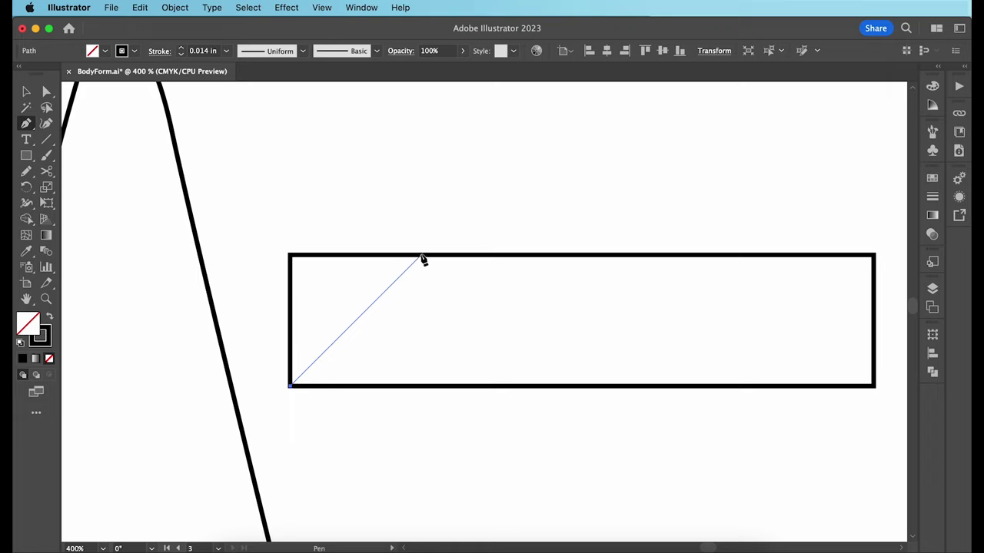
pyautogui.click(421, 257)
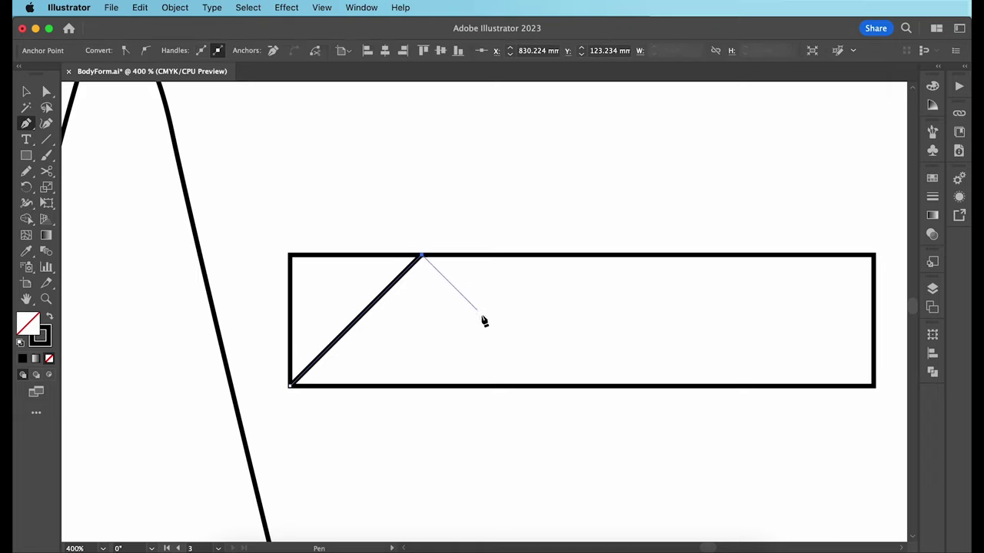
pyautogui.click(554, 387)
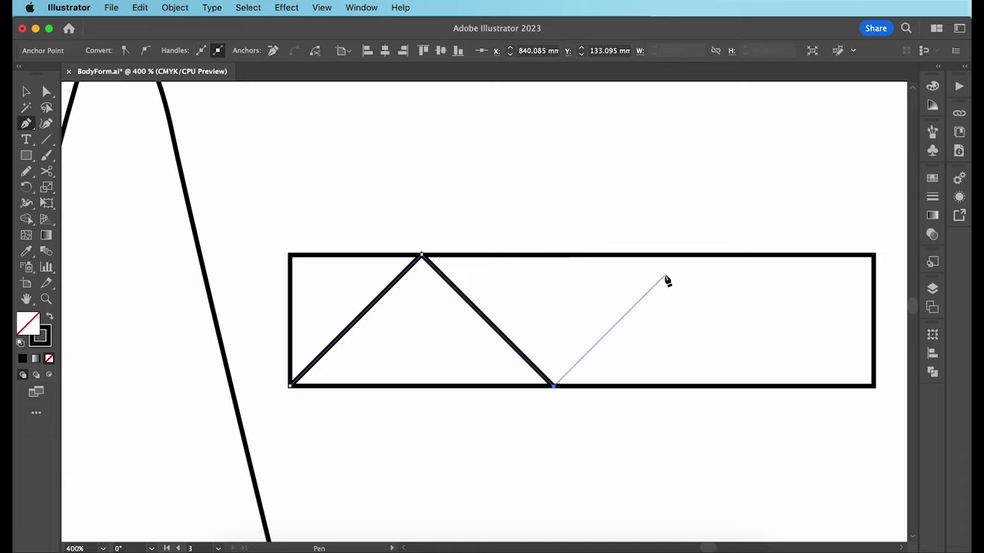
pyautogui.click(684, 256)
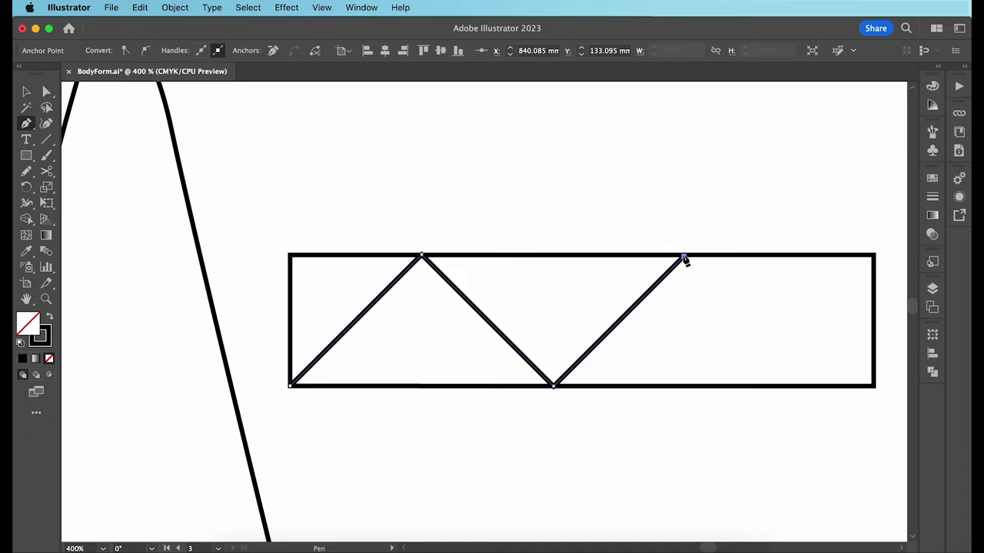
pyautogui.click(817, 386)
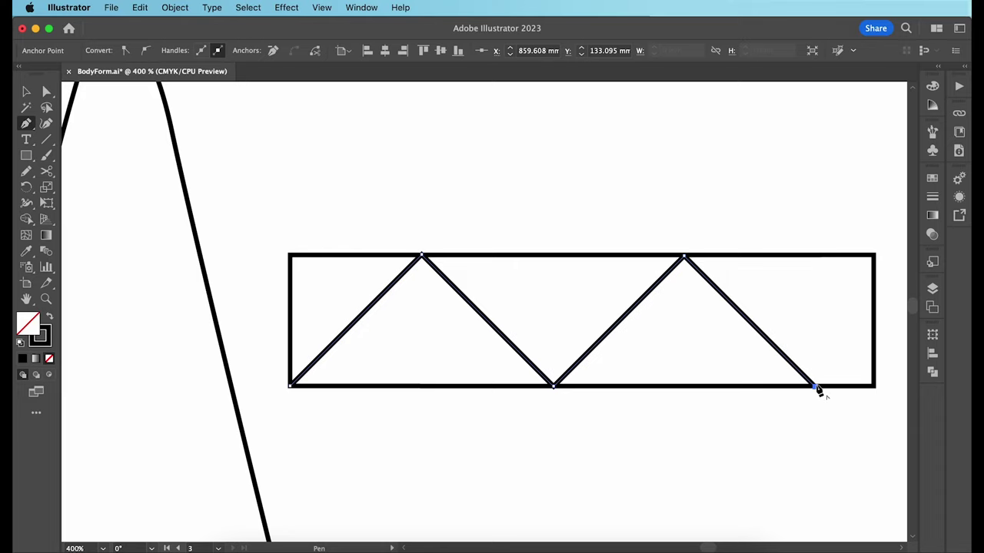
# Step: Delete the guide rectangle and compress the zigzag horizontally to about a quarter of its width
pyautogui.click(27, 91)
pyautogui.click(823, 223)
pyautogui.click(835, 254)
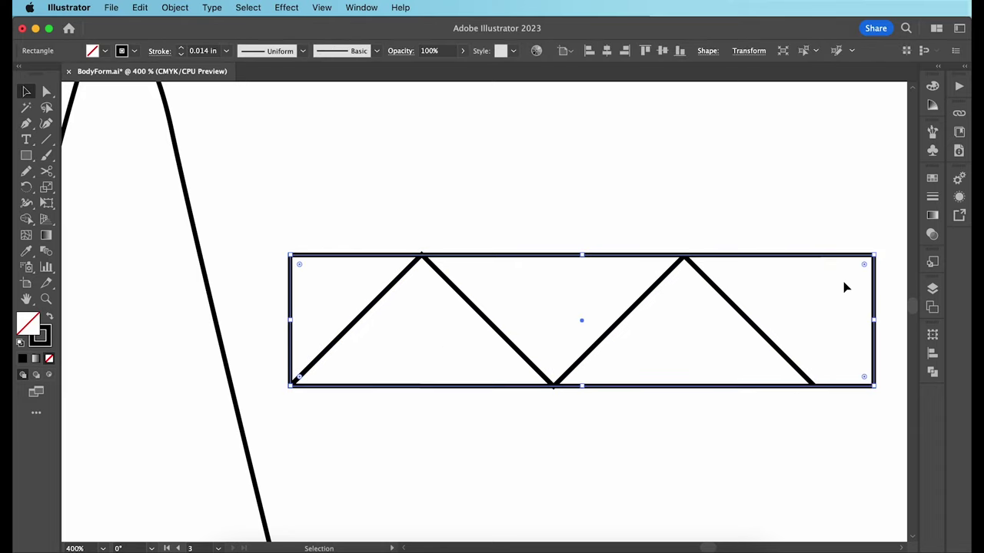
pyautogui.press('Delete')
pyautogui.click(781, 338)
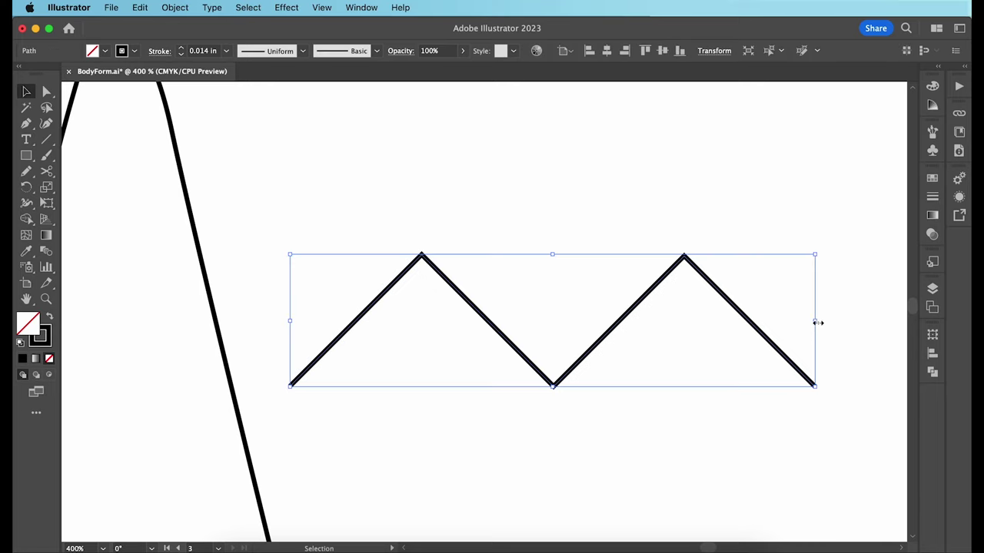
pyautogui.moveTo(818, 322); pyautogui.dragTo(421, 316)
# Step: Set the zigzag's stroke weight to 0.063 in with a round cap and round join
pyautogui.click(226, 51)
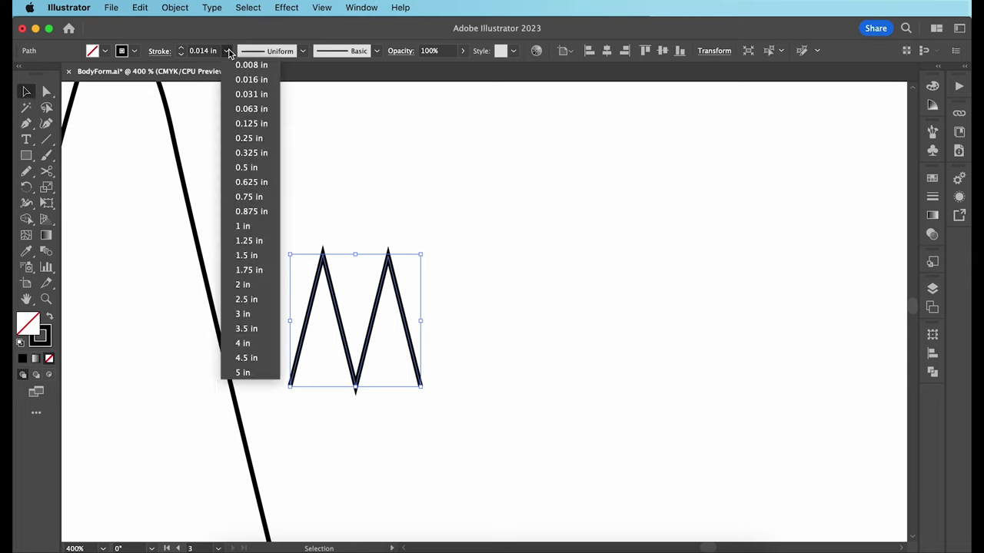
pyautogui.click(240, 113)
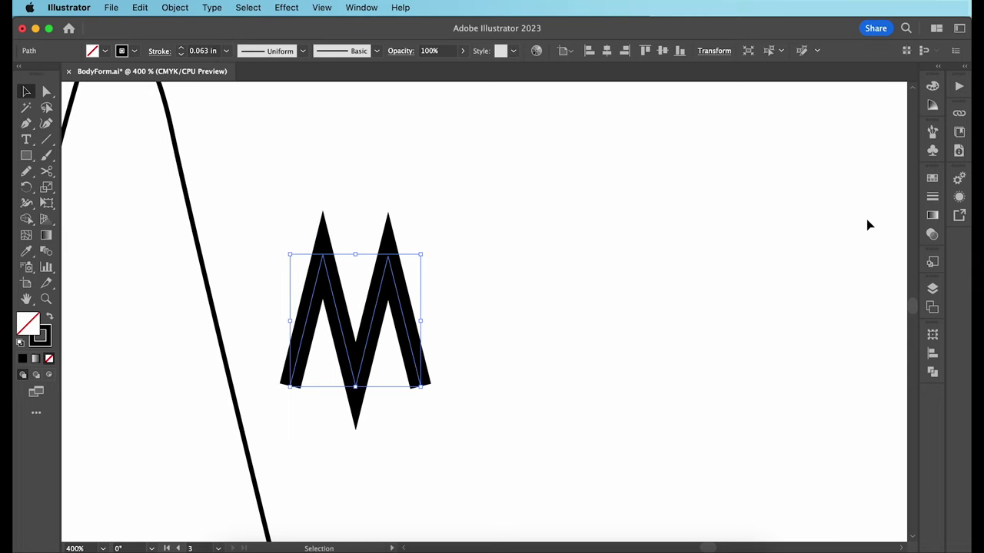
pyautogui.click(932, 197)
pyautogui.click(829, 210)
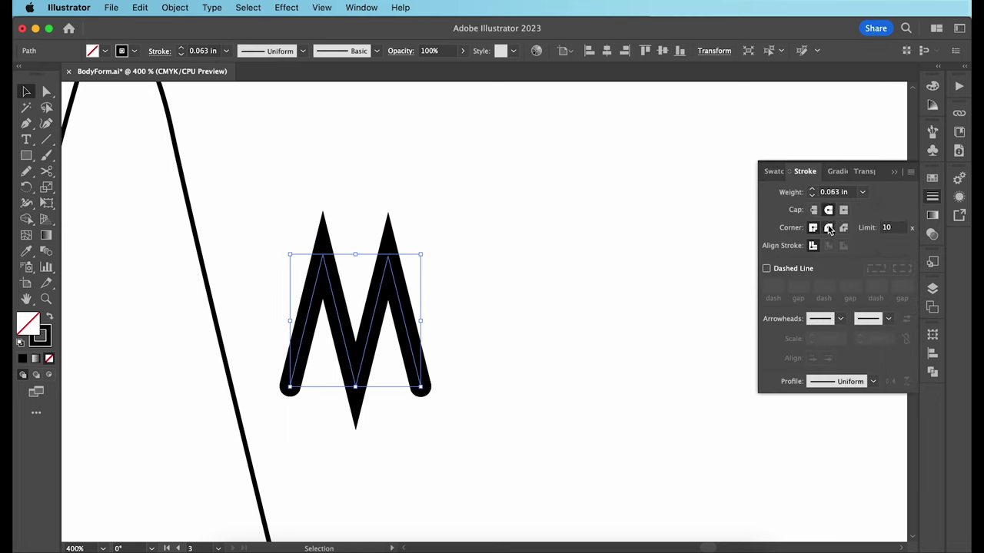
pyautogui.click(828, 228)
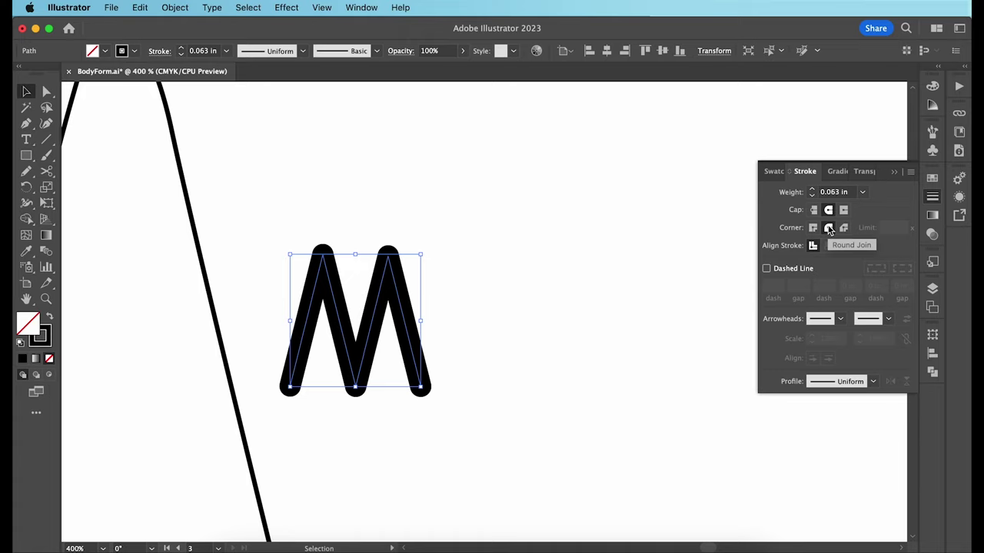
pyautogui.click(933, 197)
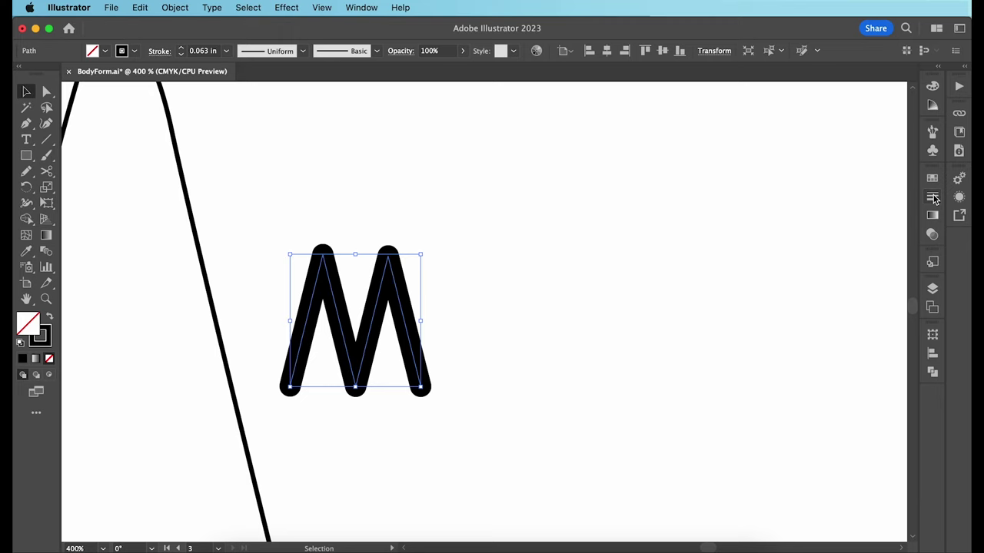
# Step: Expand the zigzag's fill and stroke into a solid outlined shape
pyautogui.click(444, 287)
pyautogui.click(388, 313)
pyautogui.click(174, 8)
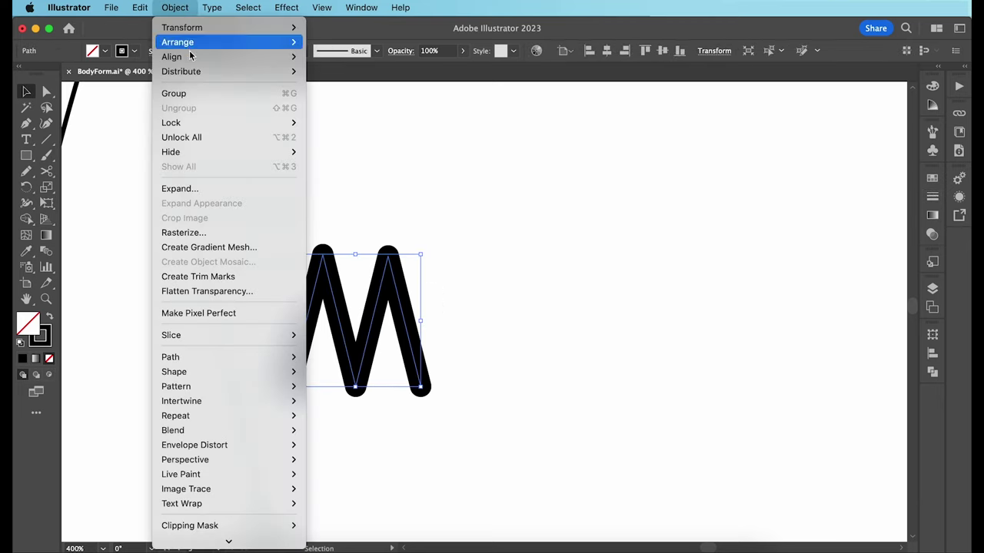
pyautogui.click(202, 190)
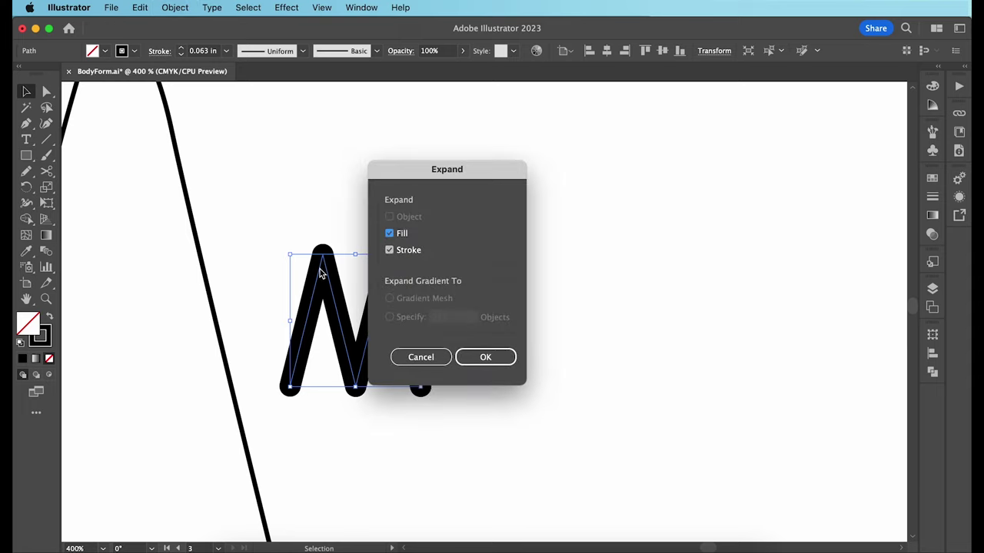
pyautogui.click(470, 356)
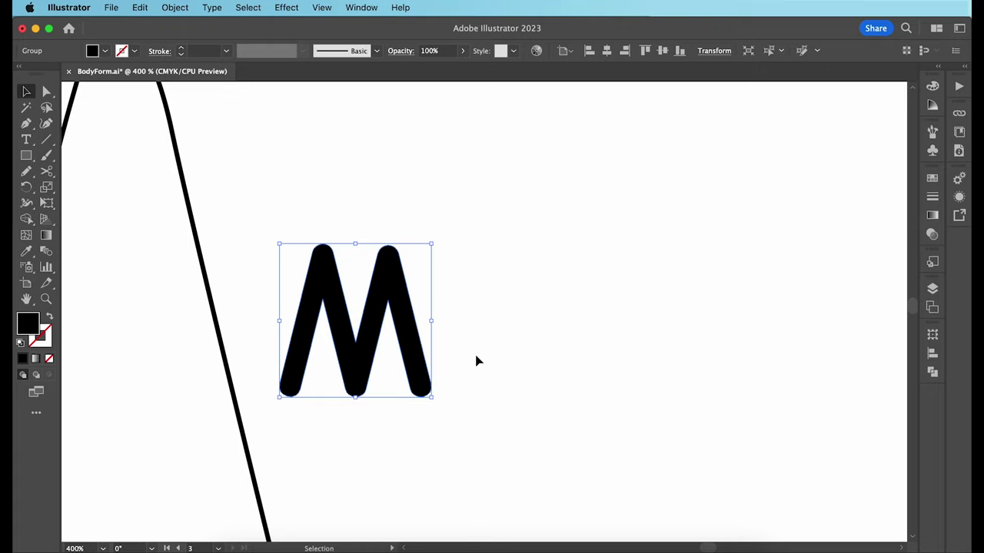
pyautogui.click(476, 362)
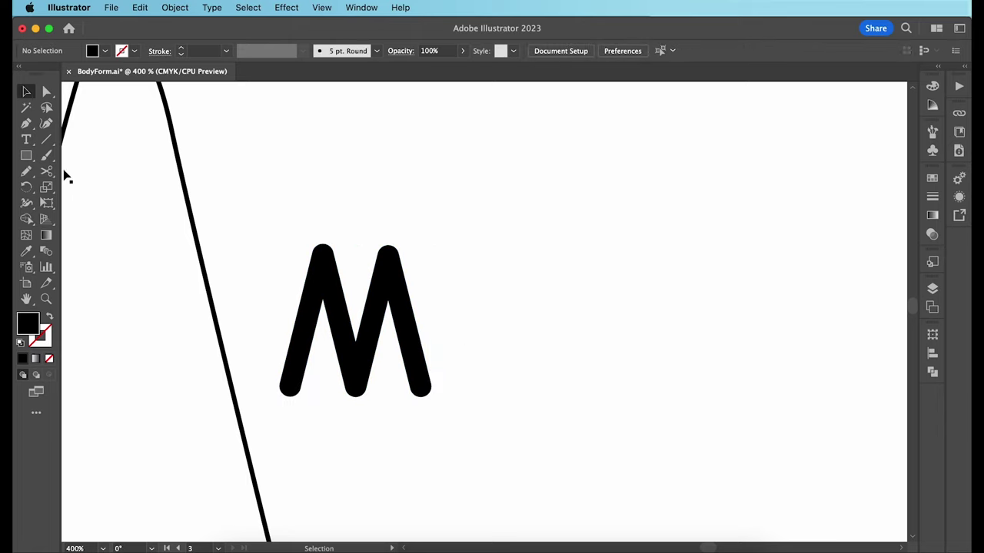
# Step: Draw an unfilled rectangle spanning the zigzag's full height, from the centre of its left foot to the centre of its right foot
pyautogui.click(26, 155)
pyautogui.click(49, 316)
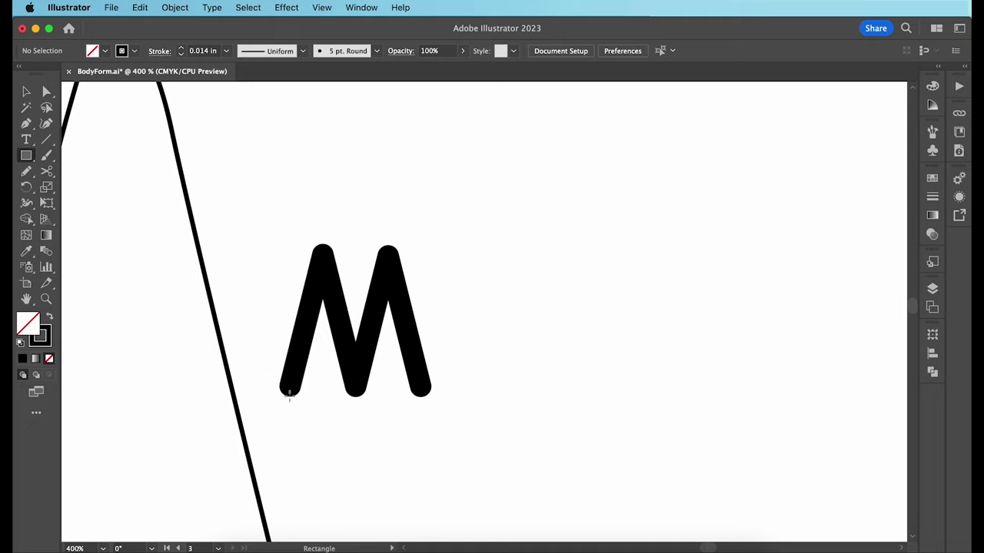
pyautogui.moveTo(289, 395); pyautogui.dragTo(424, 244)
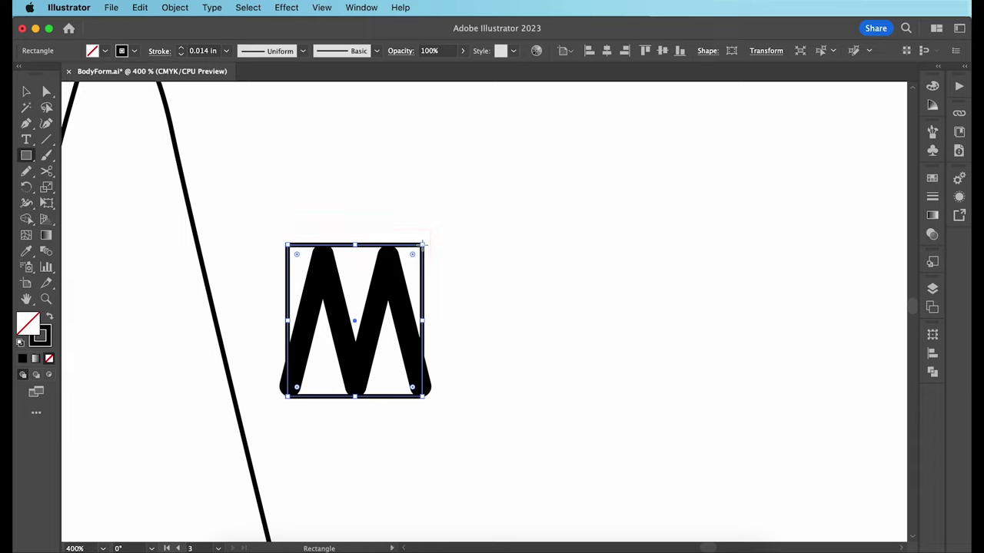
# Step: Remove the rectangle's stroke and fill and send it to the back, behind the zigzag
pyautogui.click(134, 50)
pyautogui.click(21, 73)
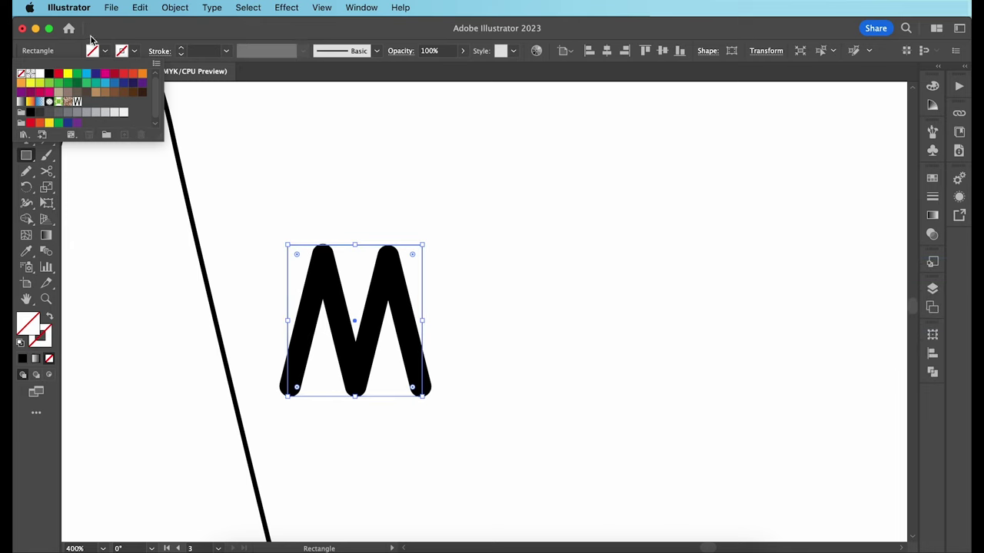
pyautogui.click(91, 38)
pyautogui.click(24, 92)
pyautogui.click(476, 146)
pyautogui.click(419, 247)
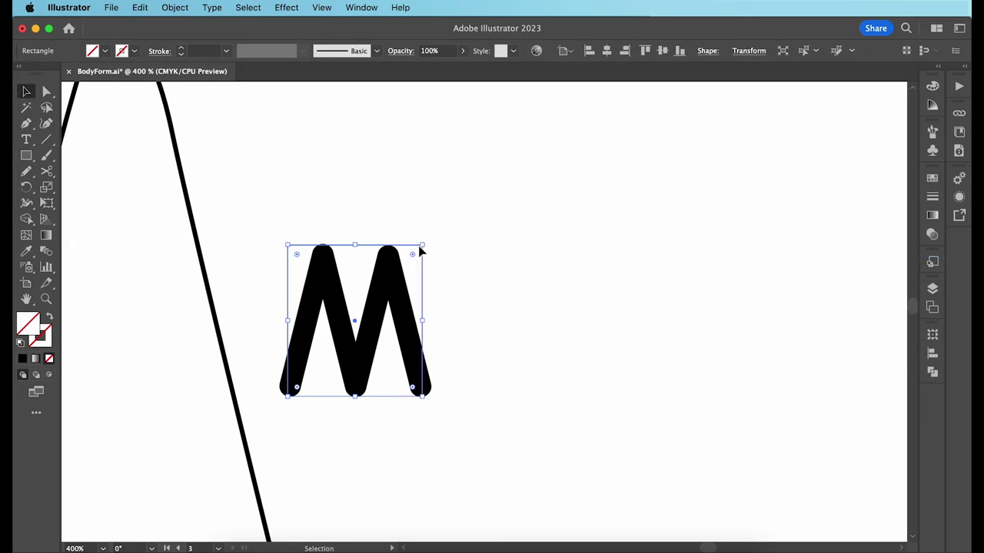
pyautogui.rightClick(420, 252)
pyautogui.moveTo(530, 481)
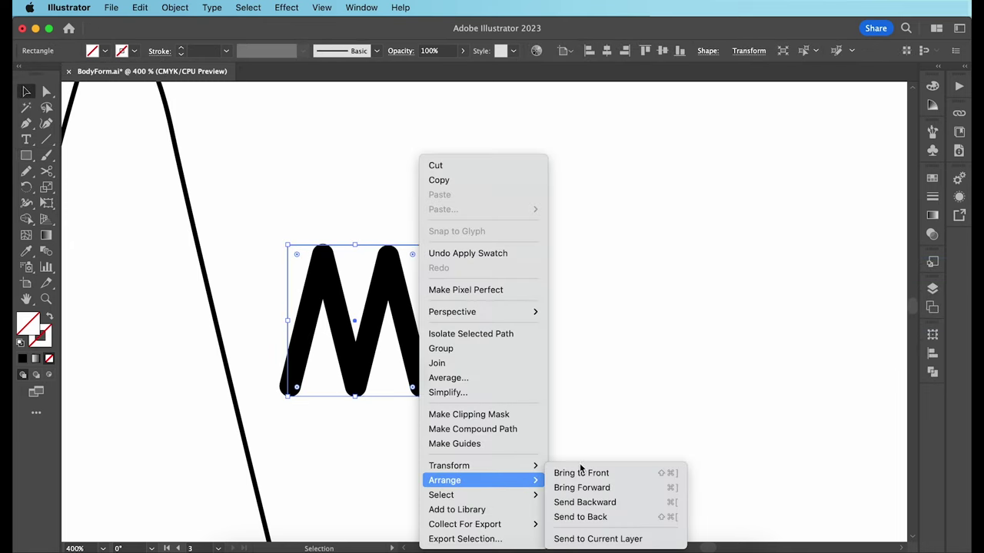
pyautogui.click(623, 519)
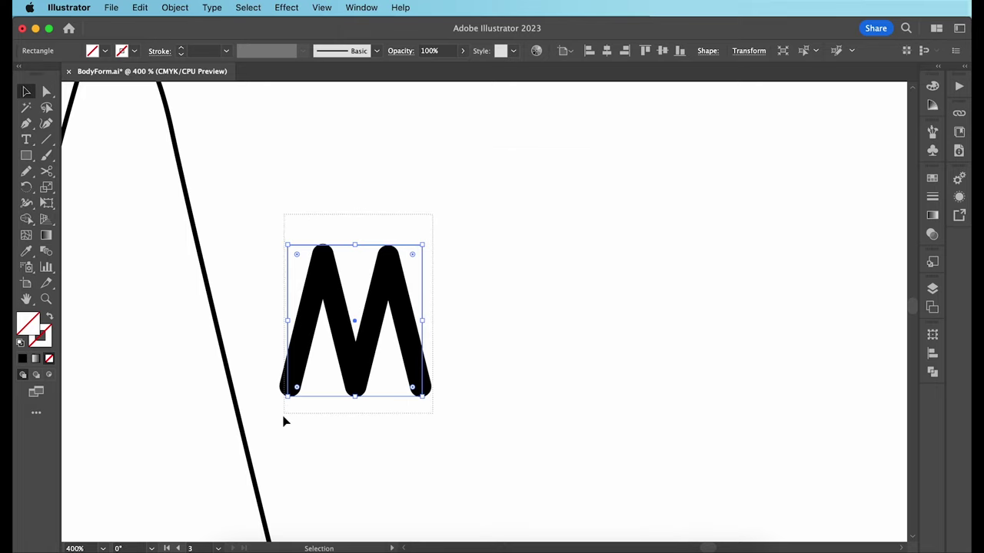
# Step: Create a pattern brush from the zigzag and its invisible rectangle, keeping Fixed scale at 100% and Stretch to fit
pyautogui.moveTo(282, 416); pyautogui.dragTo(278, 422)
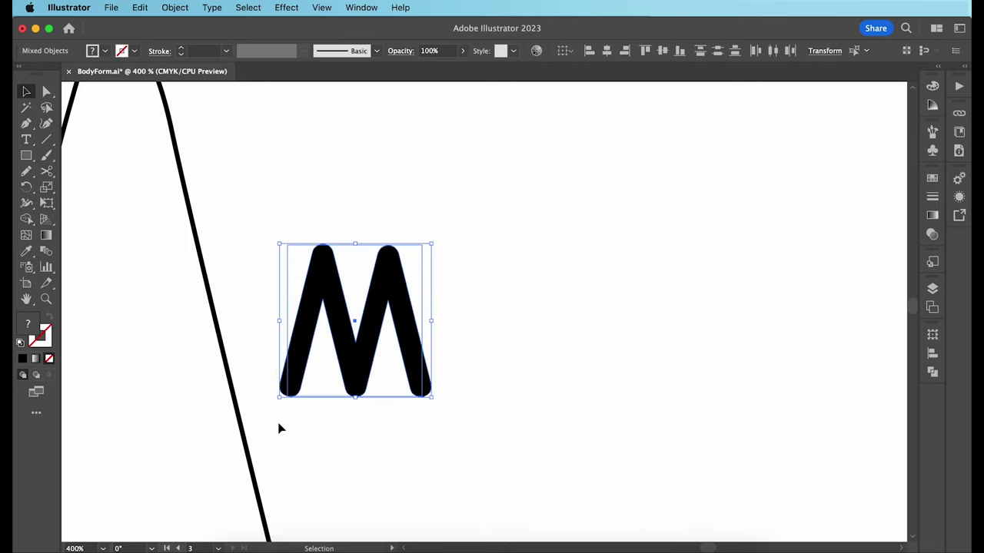
pyautogui.click(378, 52)
pyautogui.click(343, 156)
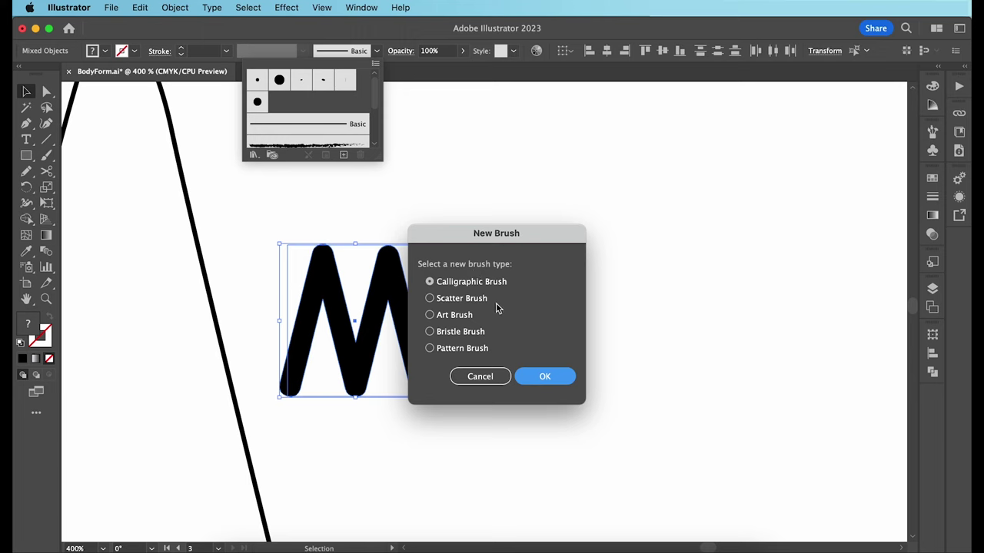
pyautogui.click(465, 350)
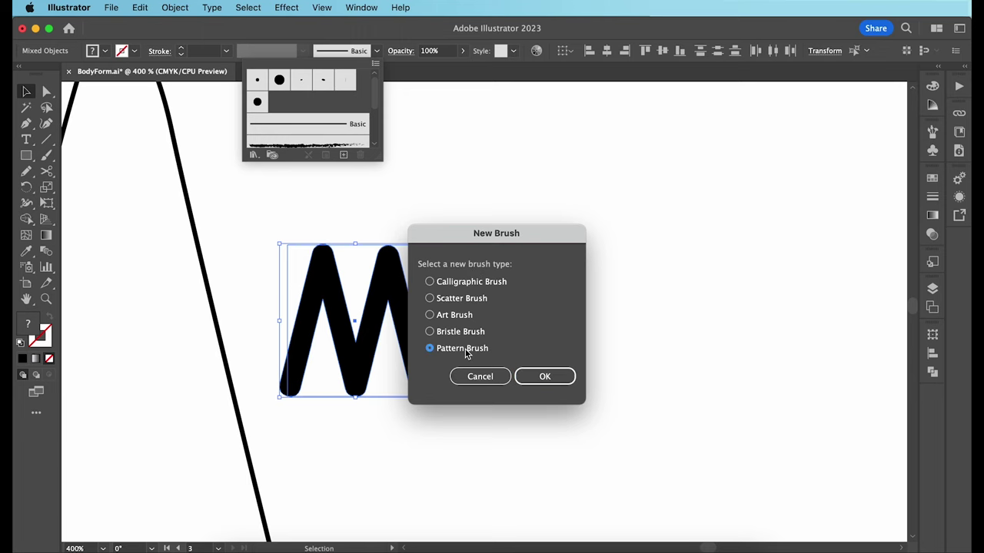
pyautogui.click(535, 376)
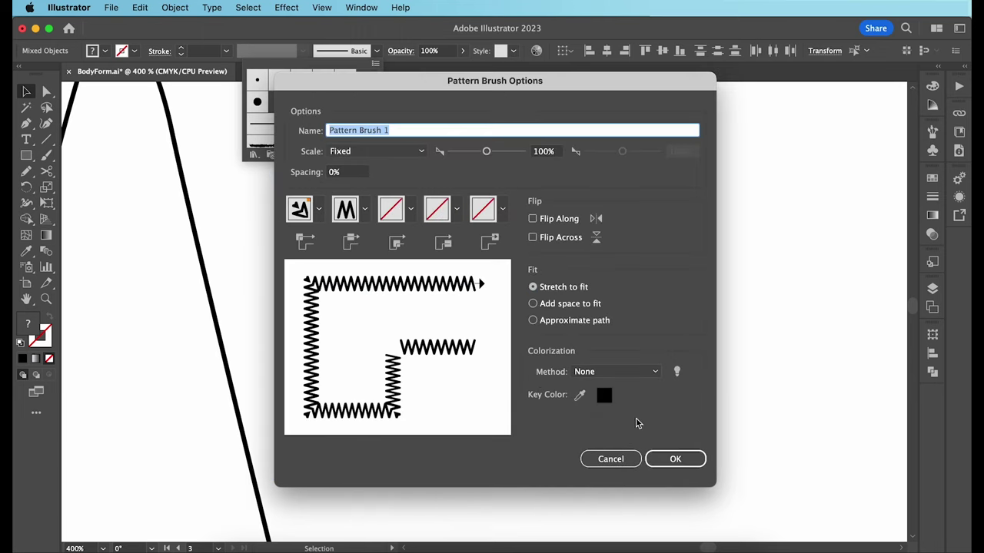
pyautogui.click(665, 458)
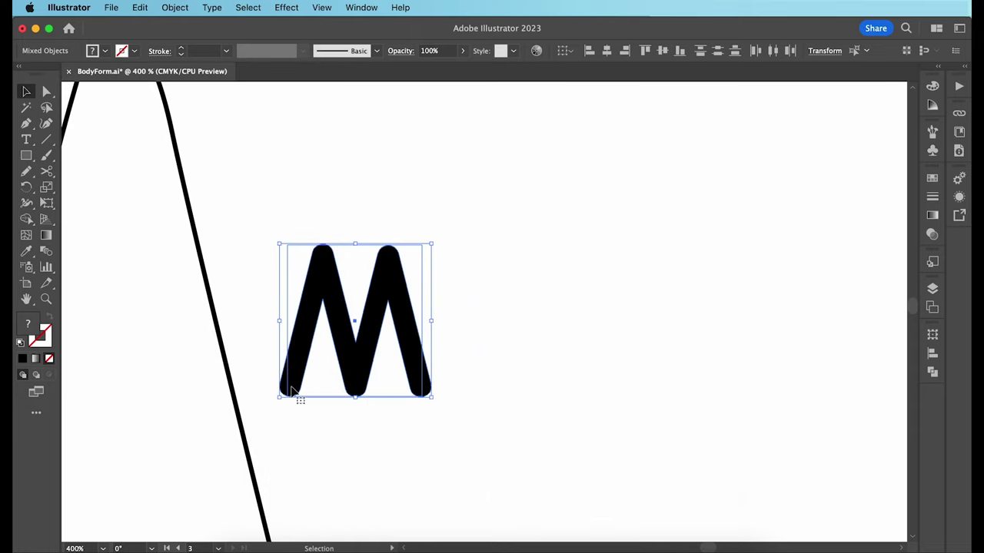
# Step: Delete the zigzag artwork with its rectangle and draw a long straight horizontal line in its place
pyautogui.press('Delete')
pyautogui.click(26, 123)
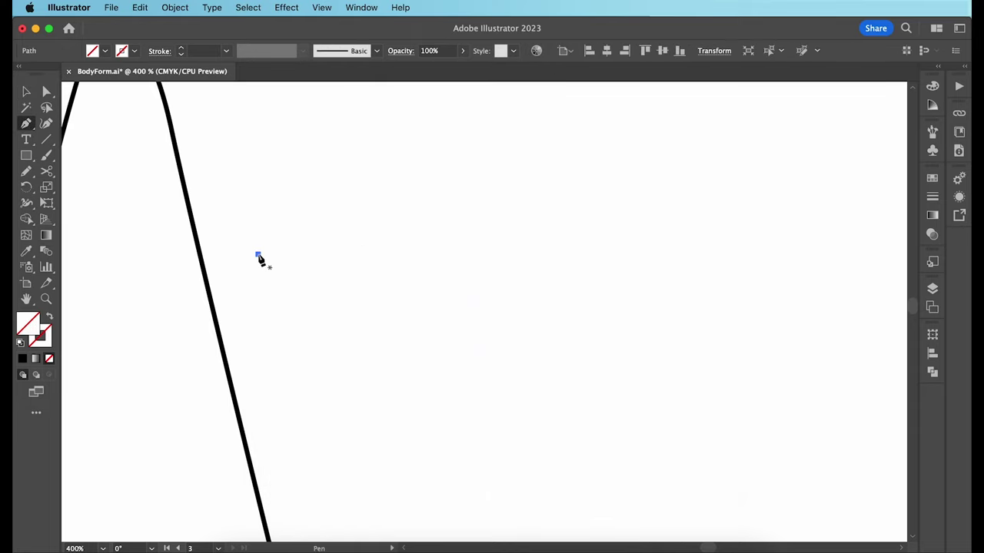
pyautogui.click(827, 255)
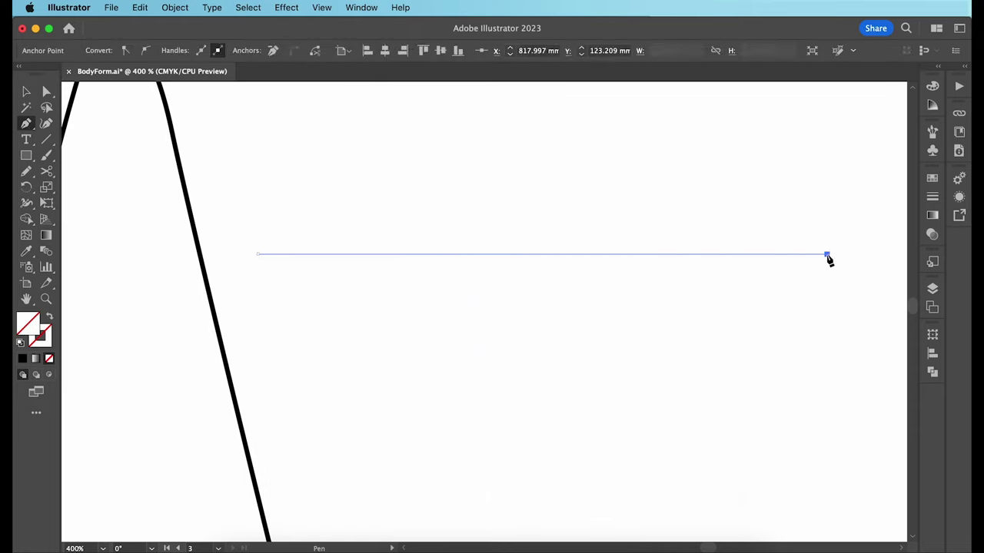
pyautogui.press('v')
# Step: Apply the new zigzag pattern brush to the line and set its stroke weight to 0.008 in
pyautogui.click(374, 54)
pyautogui.click(331, 138)
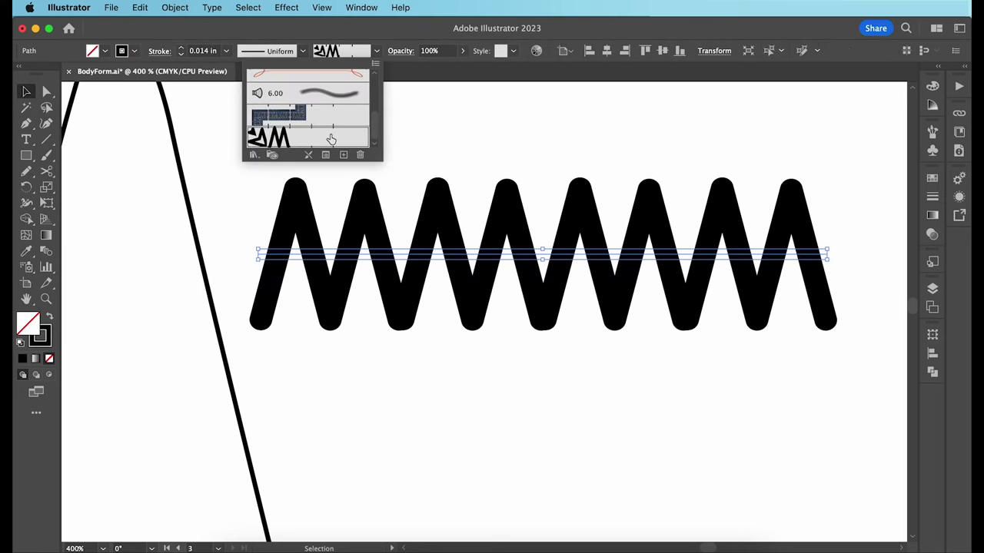
pyautogui.click(228, 54)
pyautogui.click(226, 51)
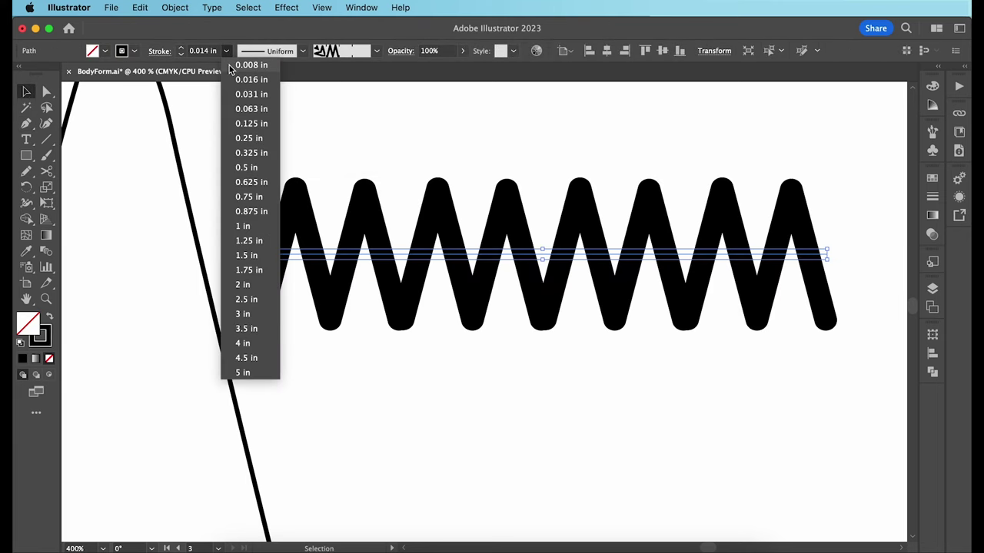
pyautogui.click(246, 65)
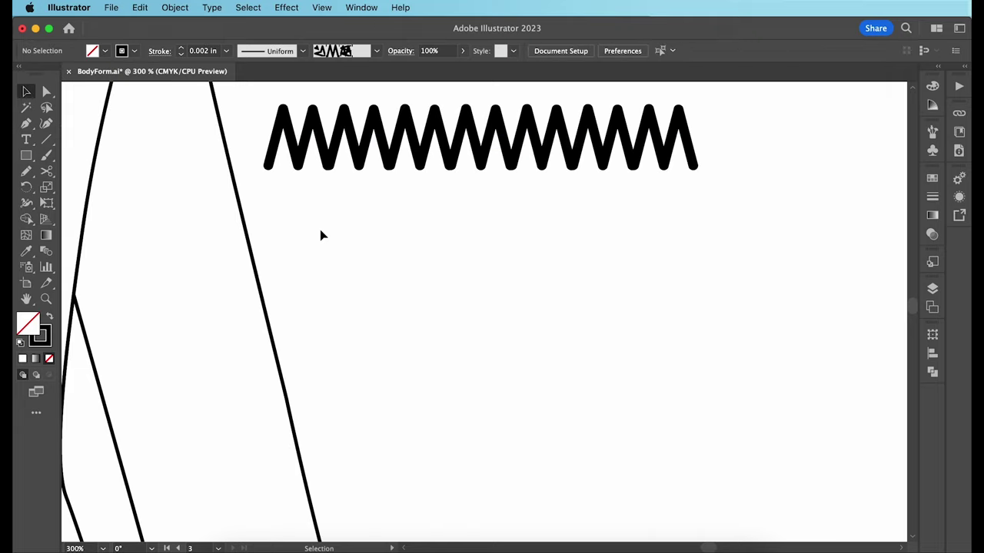
# Step: Draw a narrow horizontal rectangle below the zigzag line, about two thirds of the line's length
pyautogui.click(26, 155)
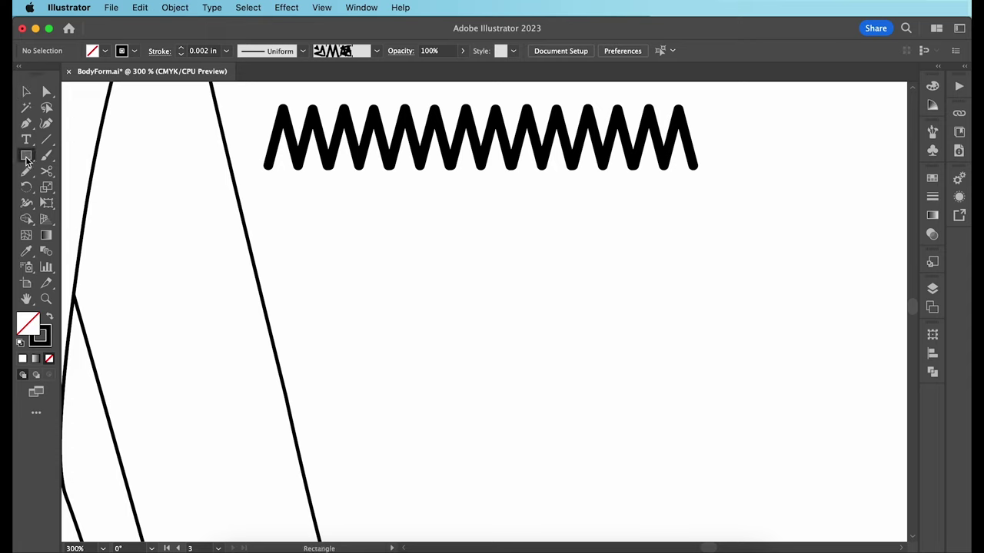
pyautogui.moveTo(360, 269); pyautogui.dragTo(656, 316)
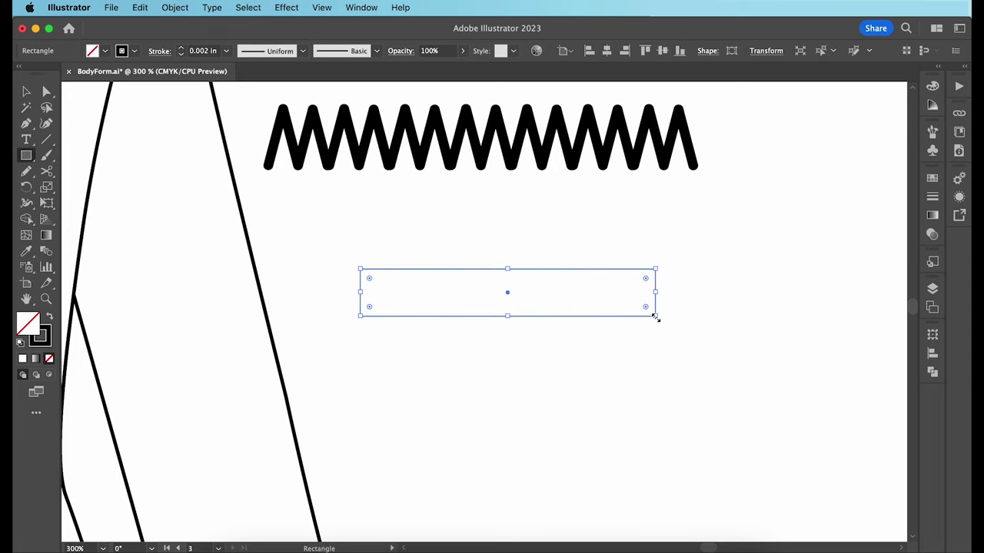
pyautogui.click(26, 90)
# Step: Apply the zigzag pattern brush to the rectangle and set its stroke weight to 0.002 in
pyautogui.click(338, 51)
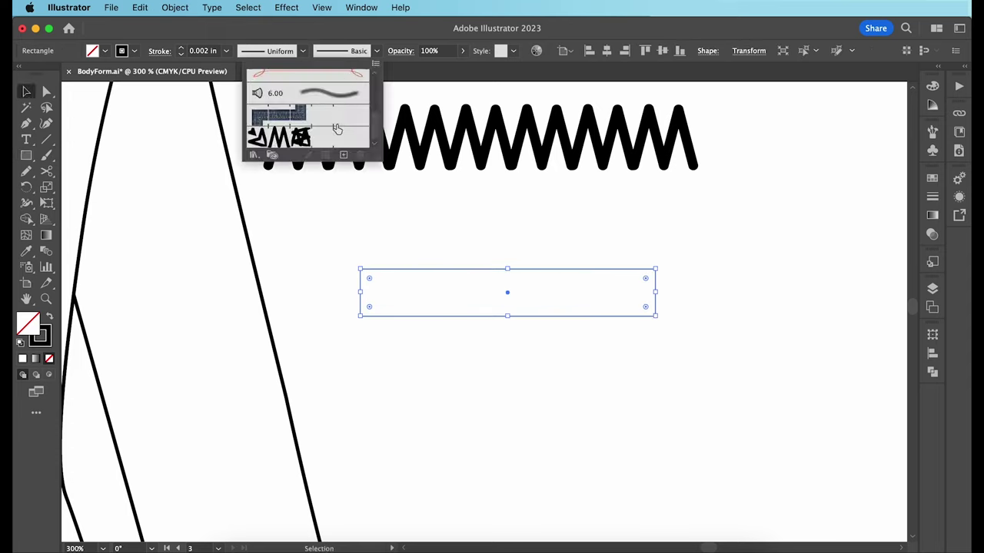
pyautogui.click(336, 132)
pyautogui.click(199, 52)
pyautogui.tripleClick(210, 51)
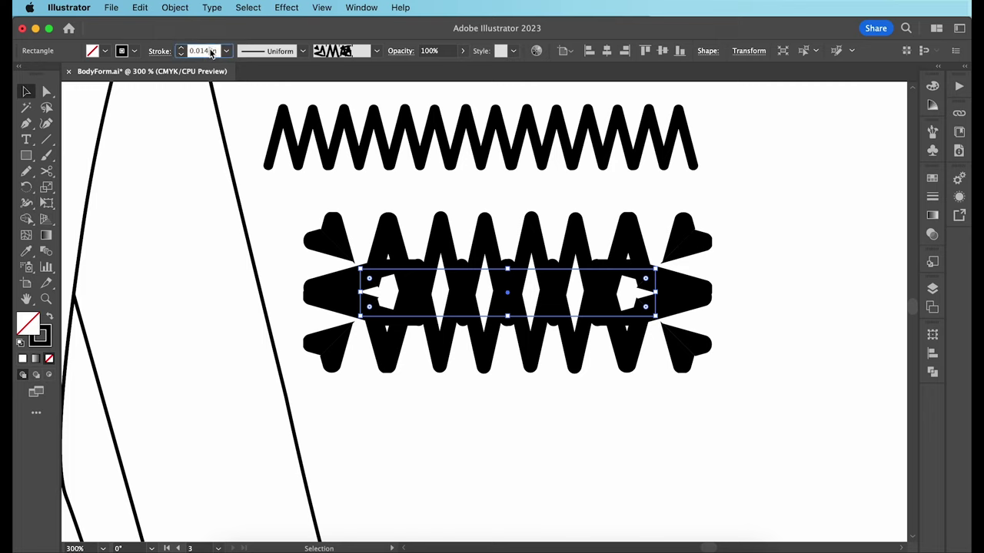
pyautogui.write('0.002')
pyautogui.press('Return')
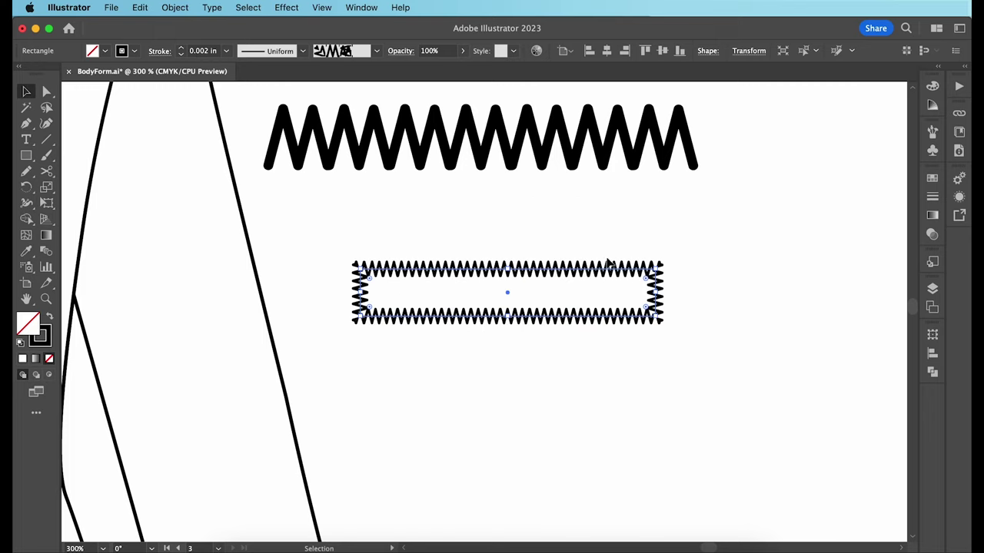
# Step: Reduce the zigzag-edged rectangle's height slightly from its lower edge and expand its appearance
pyautogui.moveTo(531, 323); pyautogui.dragTo(529, 314)
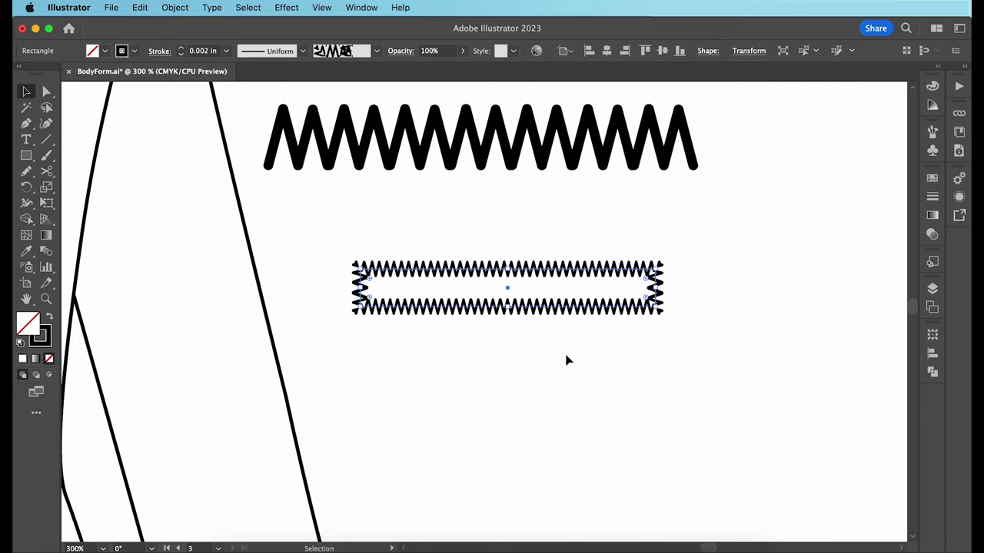
pyautogui.click(566, 359)
pyautogui.click(621, 288)
pyautogui.click(175, 8)
pyautogui.click(202, 203)
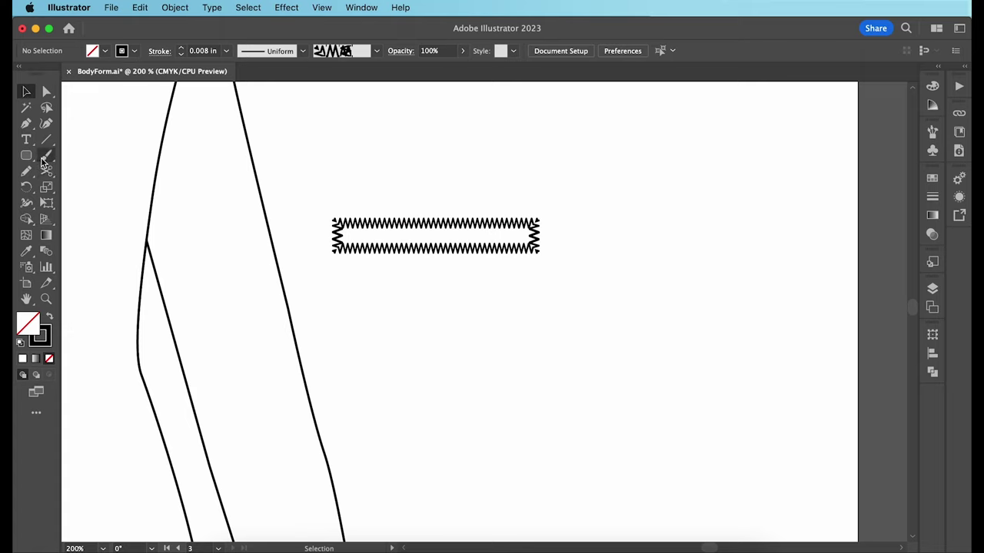
# Step: Draw a circle with a white fill and 0.014 in black stroke below and to the right of the zigzag-edged rectangle
pyautogui.moveTo(27, 155); pyautogui.dragTo(42, 156)
pyautogui.click(71, 188)
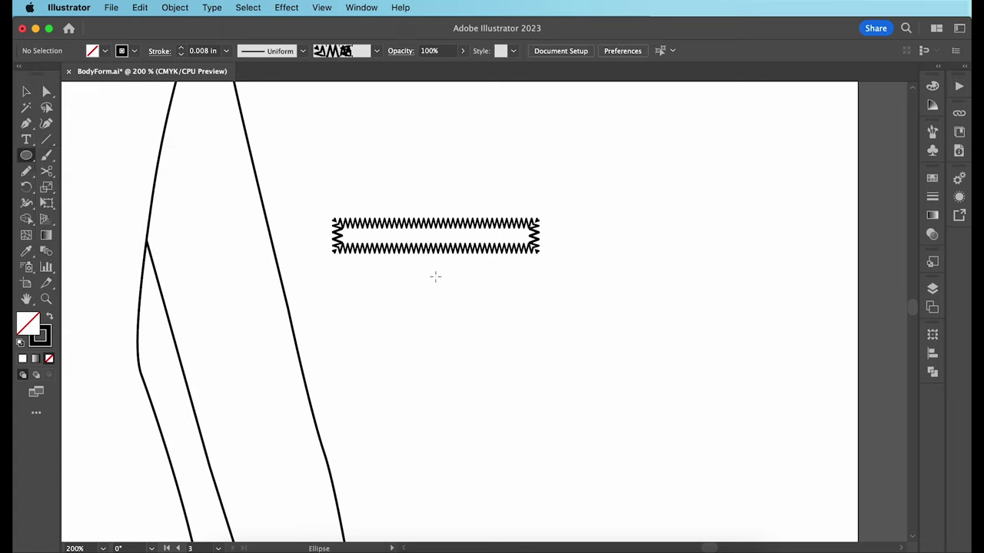
pyautogui.moveTo(513, 305); pyautogui.dragTo(638, 444)
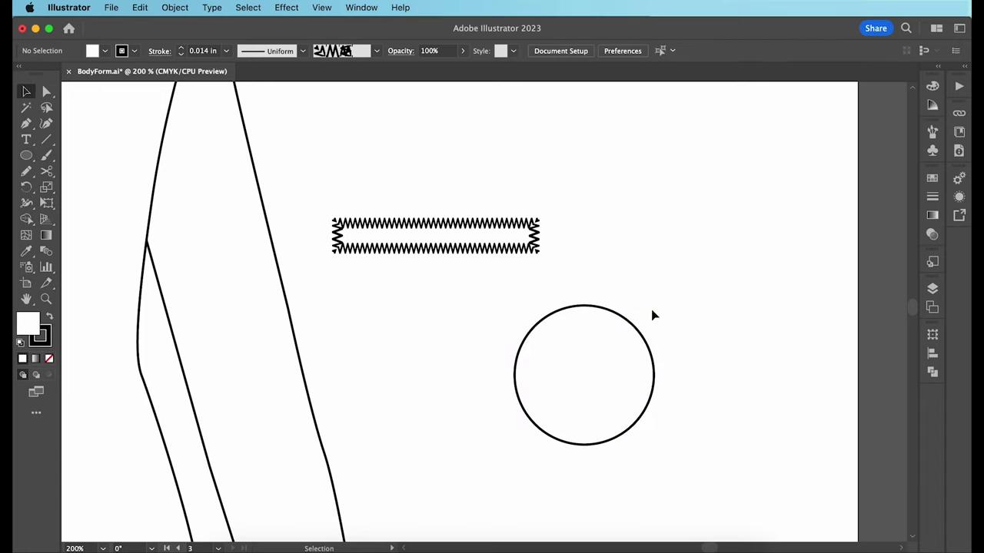
# Step: Copy the circle in place and scale the duplicate proportionally to a slightly smaller size inside the original
pyautogui.click(621, 329)
pyautogui.press('super+c')
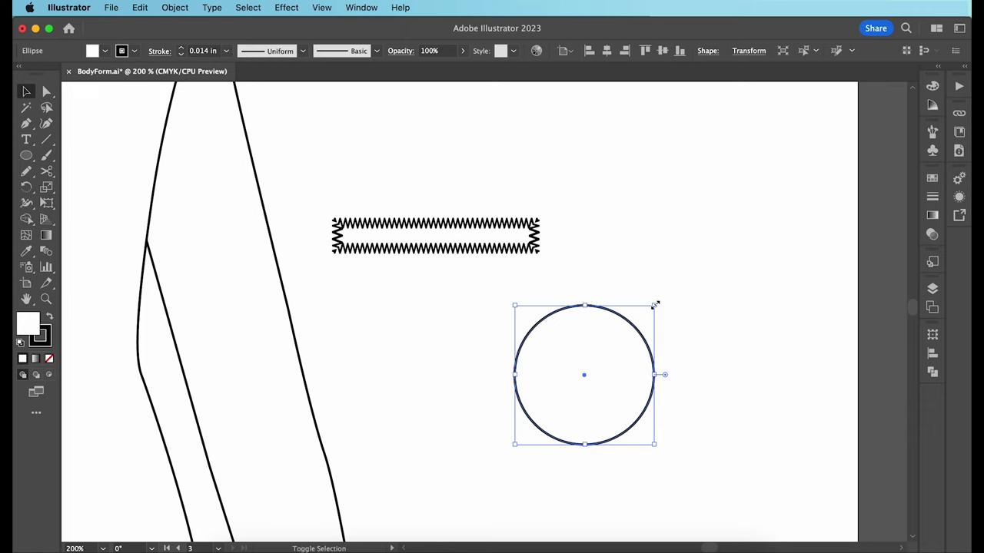
pyautogui.moveTo(654, 306); pyautogui.dragTo(575, 377)
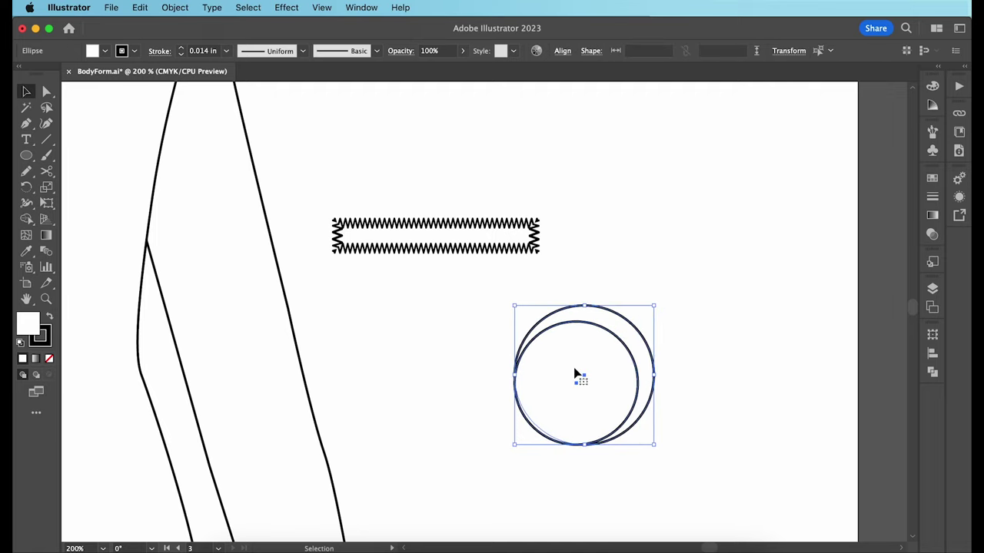
# Step: Align the two circles to each other's horizontal and vertical centres so they are concentric
pyautogui.click(554, 54)
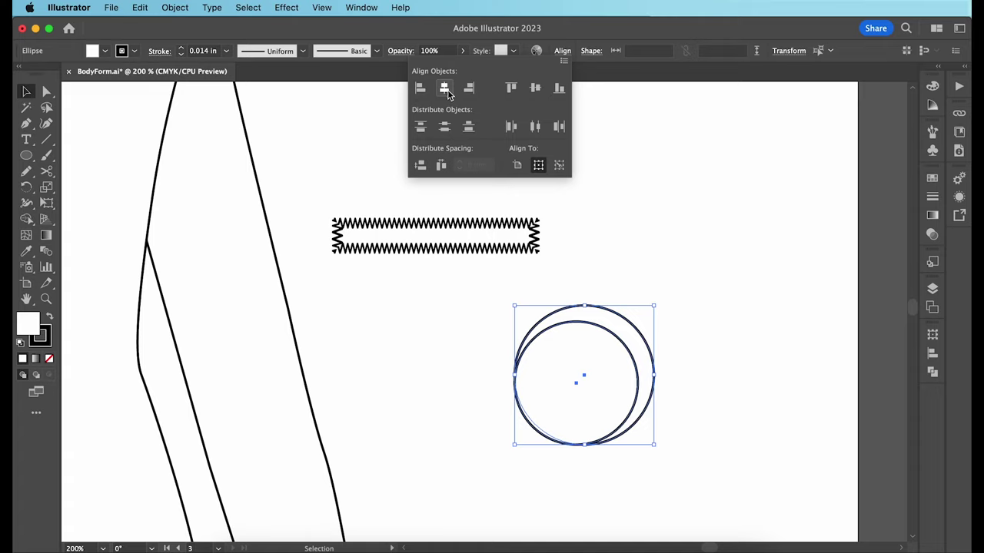
pyautogui.click(445, 89)
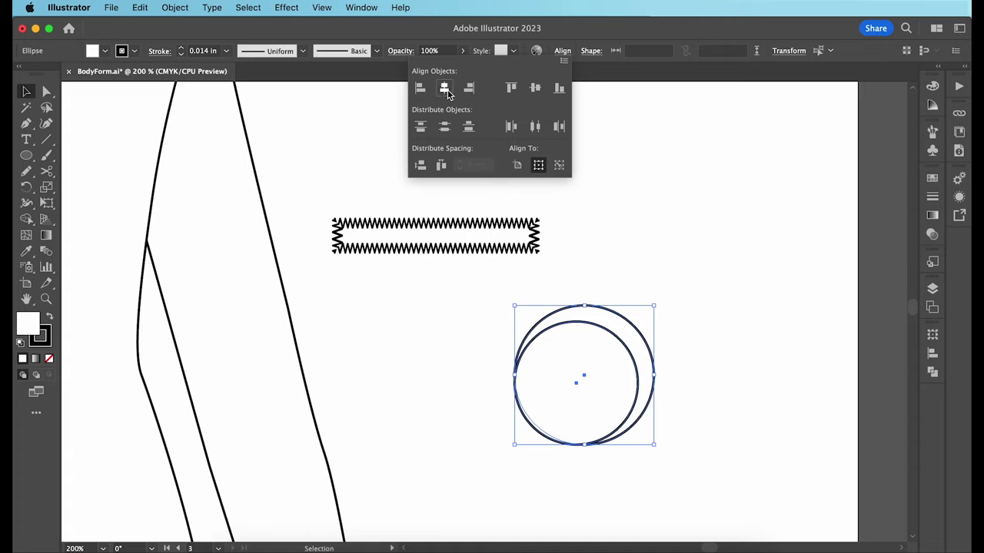
pyautogui.click(536, 89)
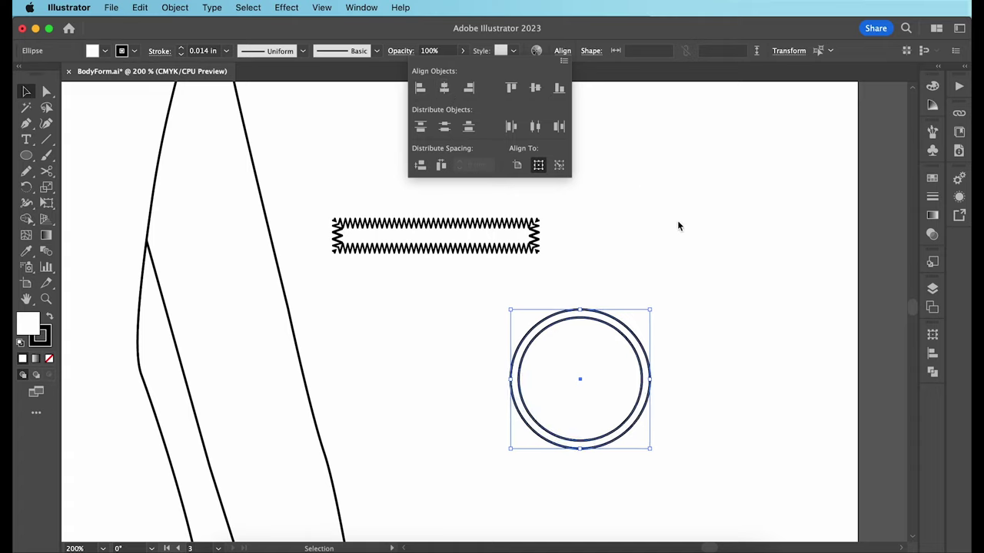
pyautogui.click(697, 234)
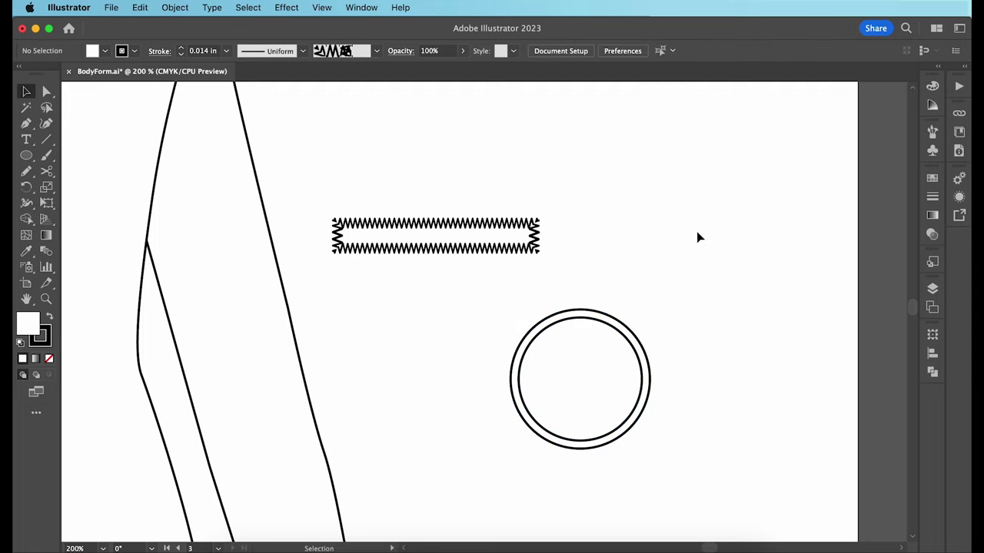
# Step: Draw a small circular hole inside the button and duplicate it into a two-by-two arrangement of four holes
pyautogui.click(27, 156)
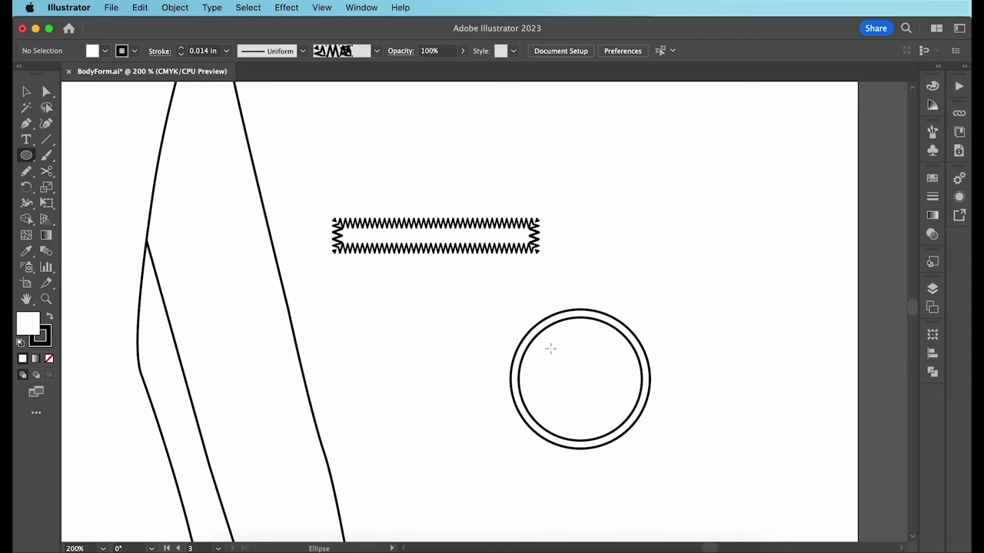
pyautogui.moveTo(559, 359); pyautogui.dragTo(559, 399)
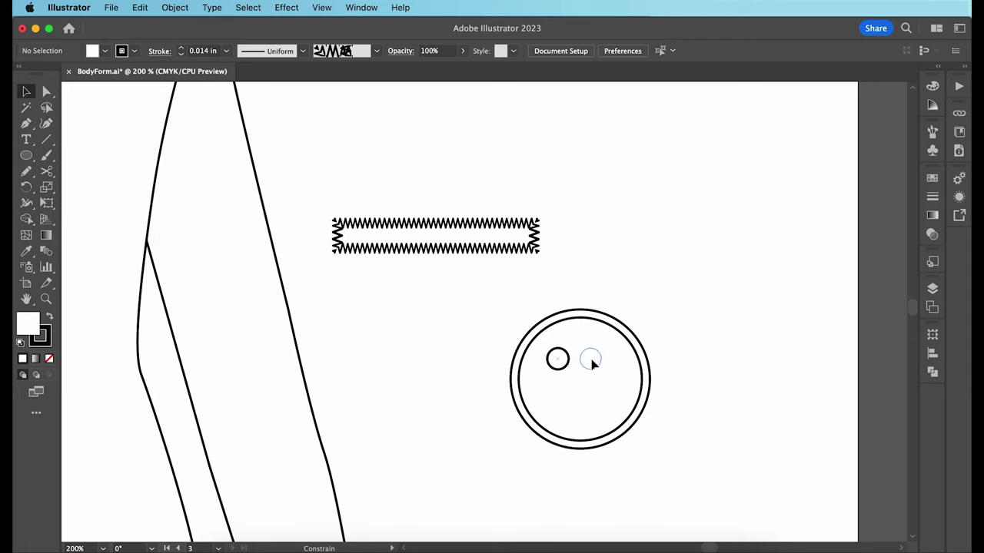
pyautogui.keyDown('shift'); pyautogui.click(559, 361); pyautogui.keyUp('shift')
pyautogui.click(712, 198)
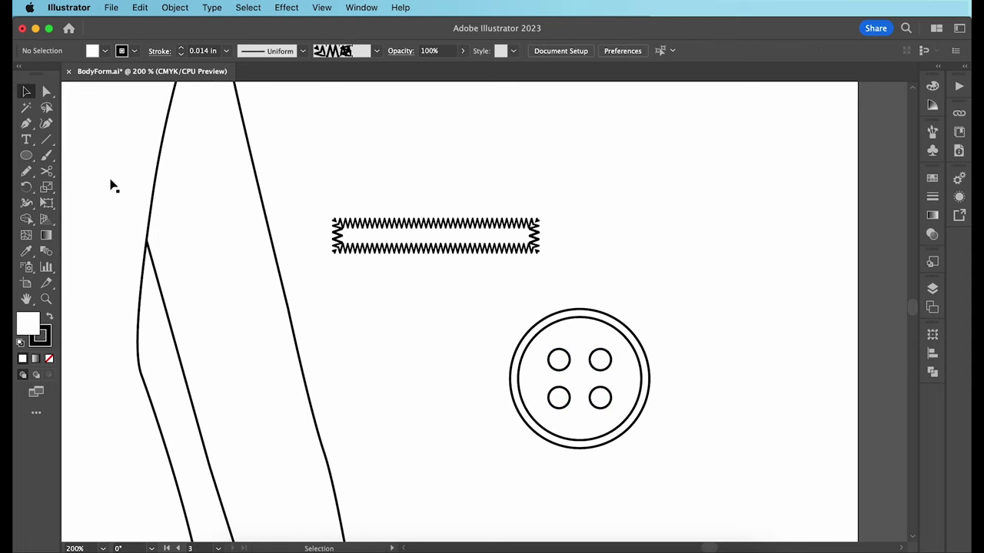
# Step: Draw a narrow rounded rectangle as thread across the upper two button holes and duplicate it over the lower two
pyautogui.moveTo(27, 157); pyautogui.dragTo(72, 173)
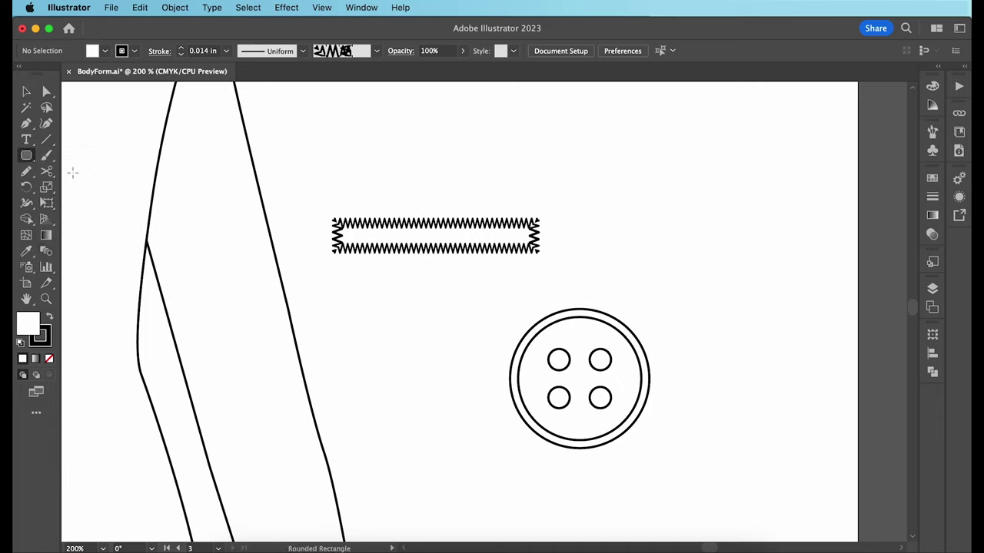
pyautogui.moveTo(553, 354); pyautogui.dragTo(608, 368)
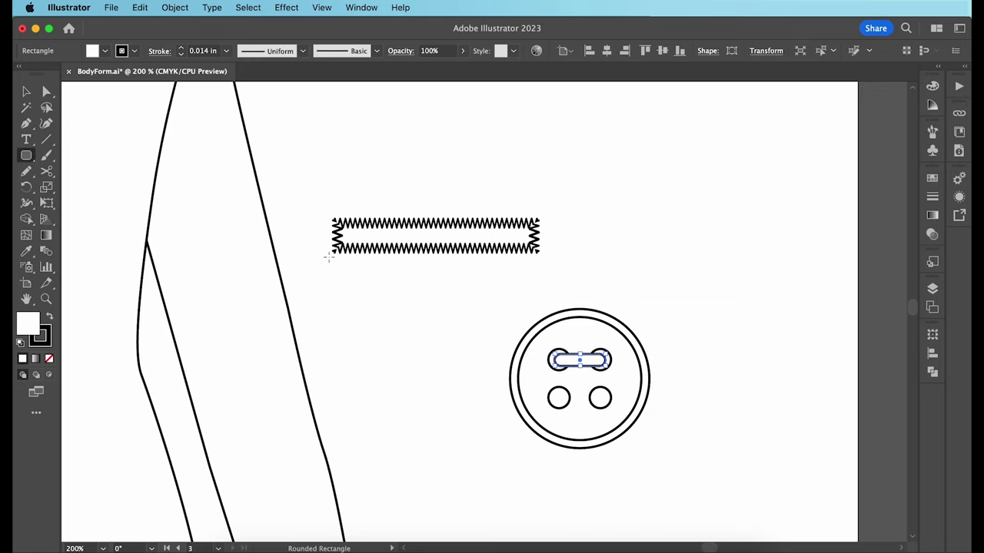
pyautogui.click(26, 92)
pyautogui.click(657, 230)
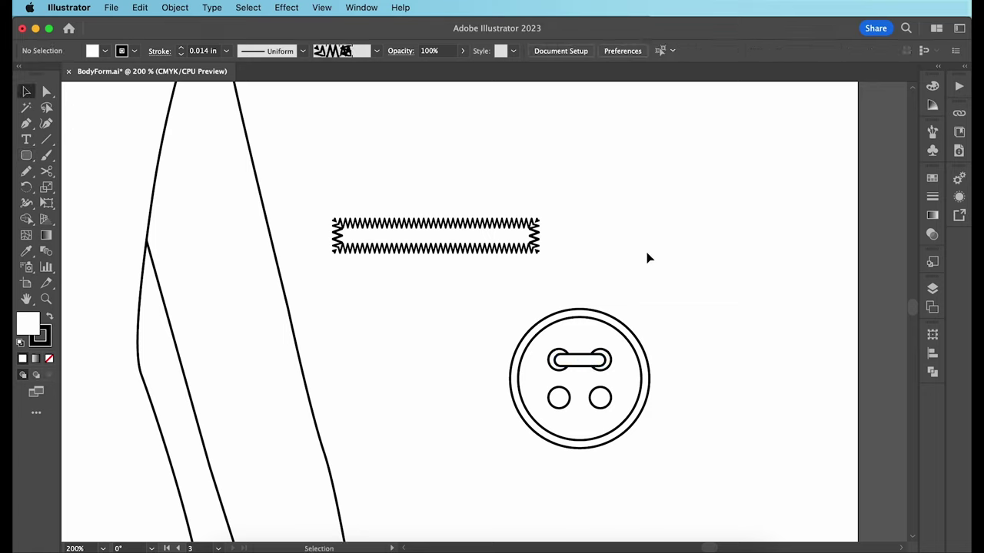
pyautogui.moveTo(575, 361); pyautogui.dragTo(575, 400)
pyautogui.click(712, 330)
# Step: Group all the button parts and expand the group's fill and stroke
pyautogui.moveTo(485, 306); pyautogui.dragTo(692, 466)
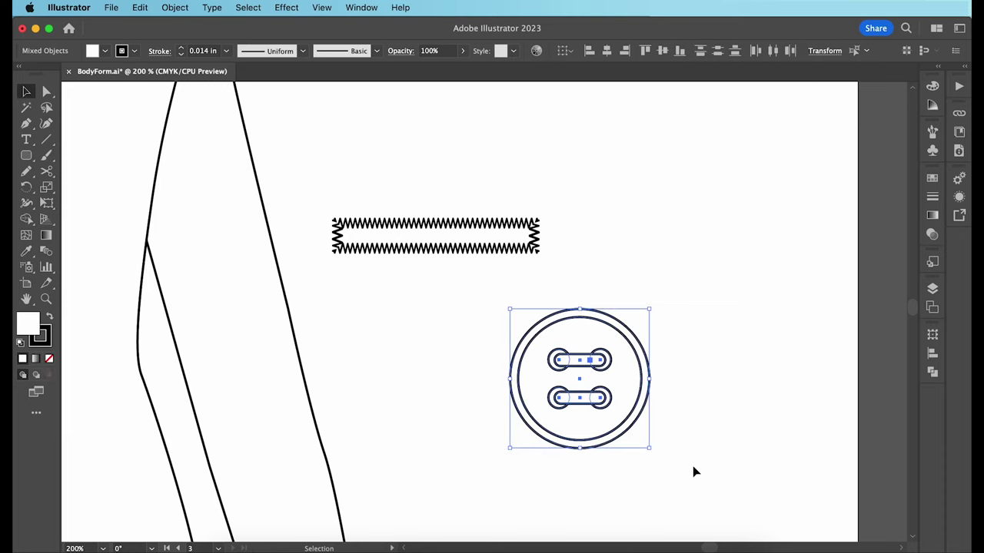
pyautogui.press('super')
pyautogui.press('super+g')
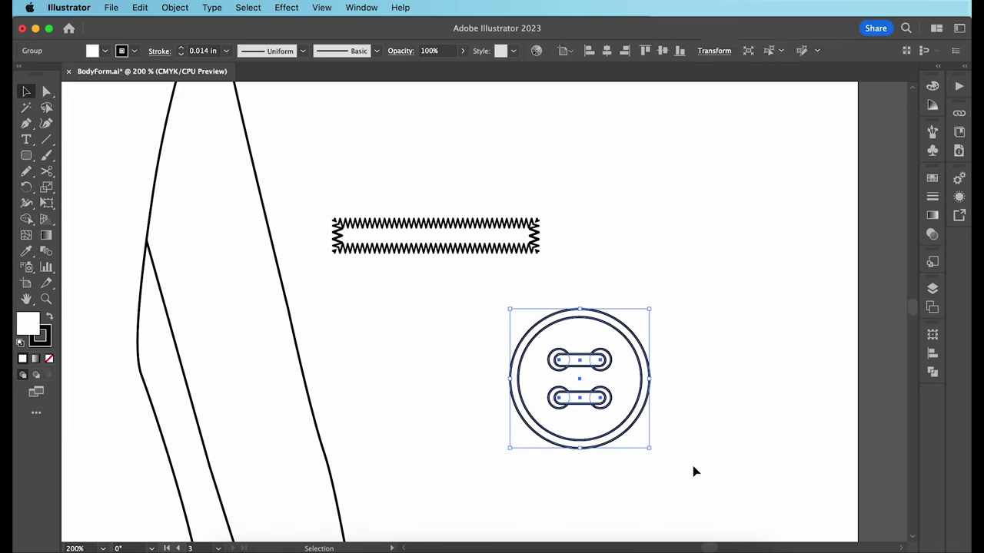
pyautogui.click(175, 7)
pyautogui.click(212, 187)
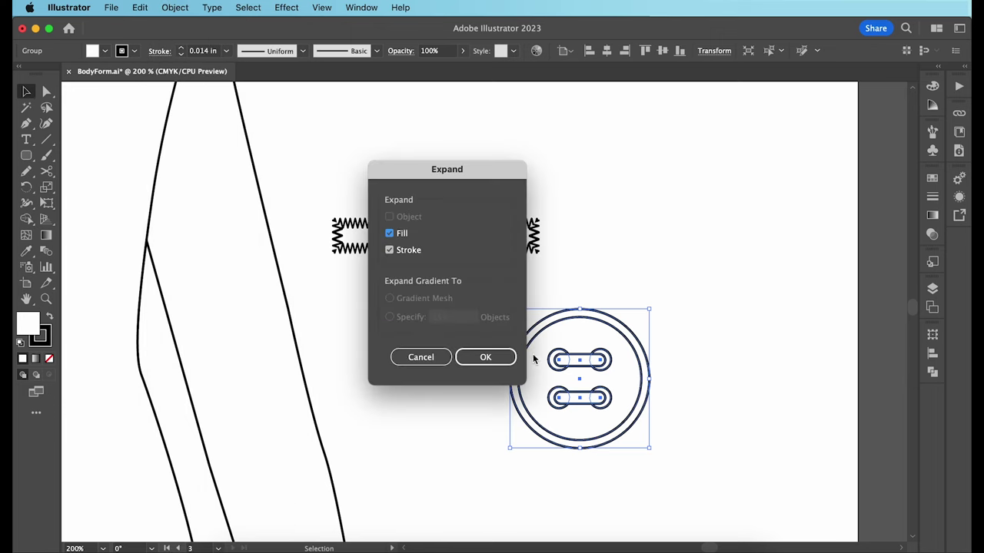
pyautogui.click(507, 359)
pyautogui.click(718, 305)
# Step: Move the button onto one end of the zigzag buttonhole and rotate both together to vertical
pyautogui.click(634, 350)
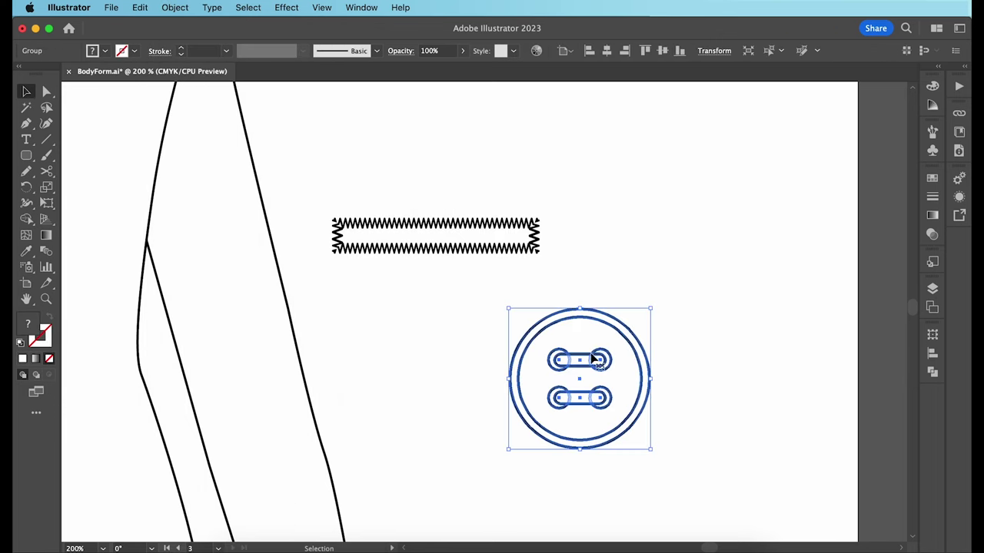
pyautogui.moveTo(567, 336); pyautogui.dragTo(402, 193)
pyautogui.moveTo(603, 200); pyautogui.dragTo(448, 264)
pyautogui.moveTo(547, 163); pyautogui.dragTo(505, 339)
# Step: Scale down the button with its buttonhole and place it on the shirt's front placket just below the collar
pyautogui.press('super+minus')
pyautogui.moveTo(678, 323); pyautogui.dragTo(638, 367)
pyautogui.click(638, 372)
pyautogui.moveTo(632, 412); pyautogui.dragTo(343, 195)
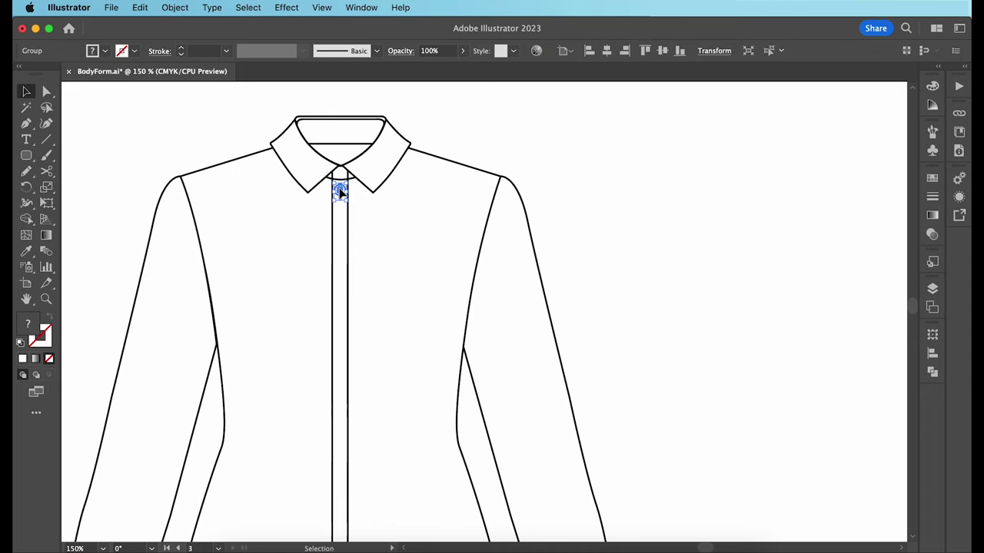
# Step: Duplicate the placket button onto the collar stand, rotate the copy to horizontal, scale it down and centre it
pyautogui.press('super+equal')
pyautogui.press('super+equal')
pyautogui.press('super+equal')
pyautogui.moveTo(490, 330); pyautogui.dragTo(491, 176)
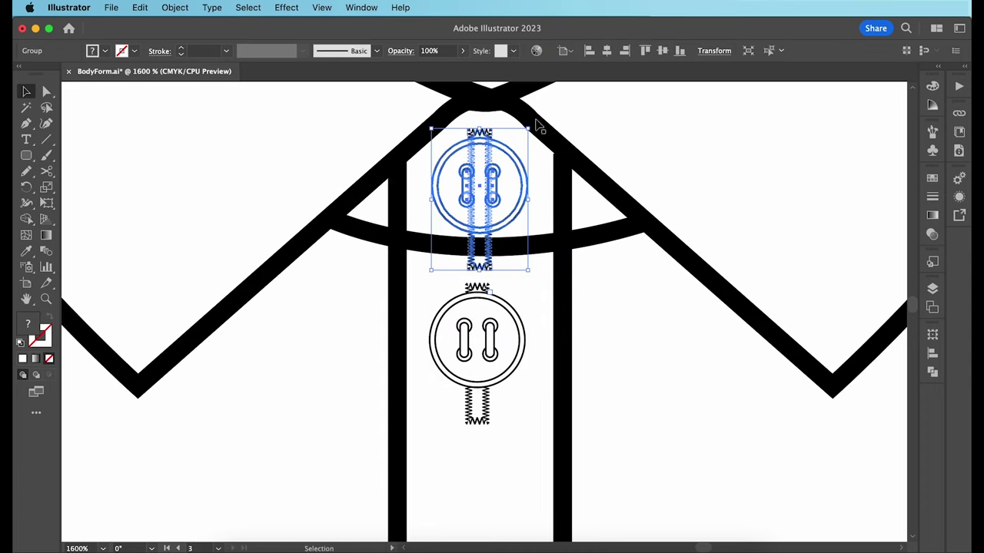
pyautogui.moveTo(536, 124); pyautogui.dragTo(430, 149)
pyautogui.moveTo(480, 190); pyautogui.dragTo(486, 175)
pyautogui.moveTo(559, 136); pyautogui.dragTo(525, 156)
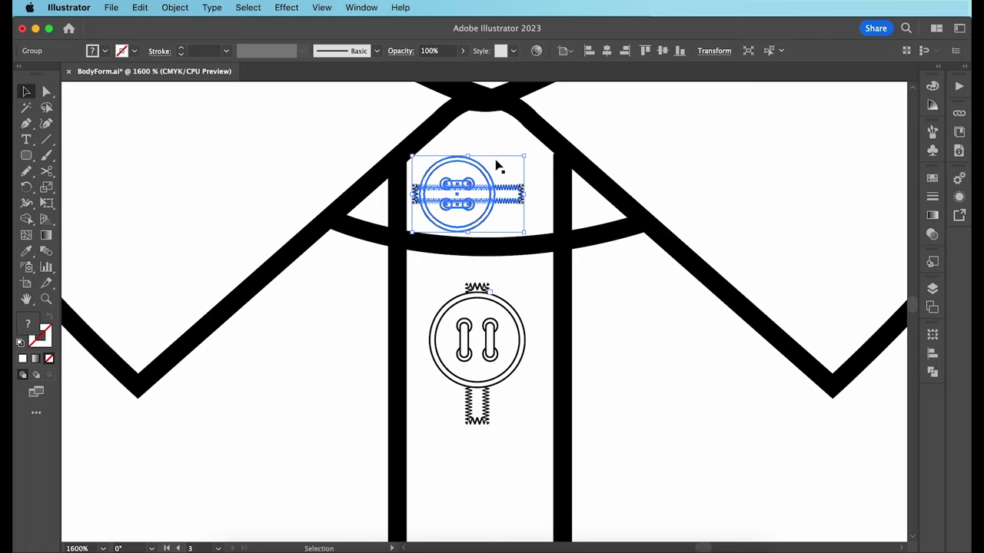
pyautogui.moveTo(459, 189); pyautogui.dragTo(470, 180)
pyautogui.moveTo(469, 180); pyautogui.dragTo(480, 180)
# Step: Scale down the vertical button below the collar stand slightly and centre it on the placket
pyautogui.click(511, 316)
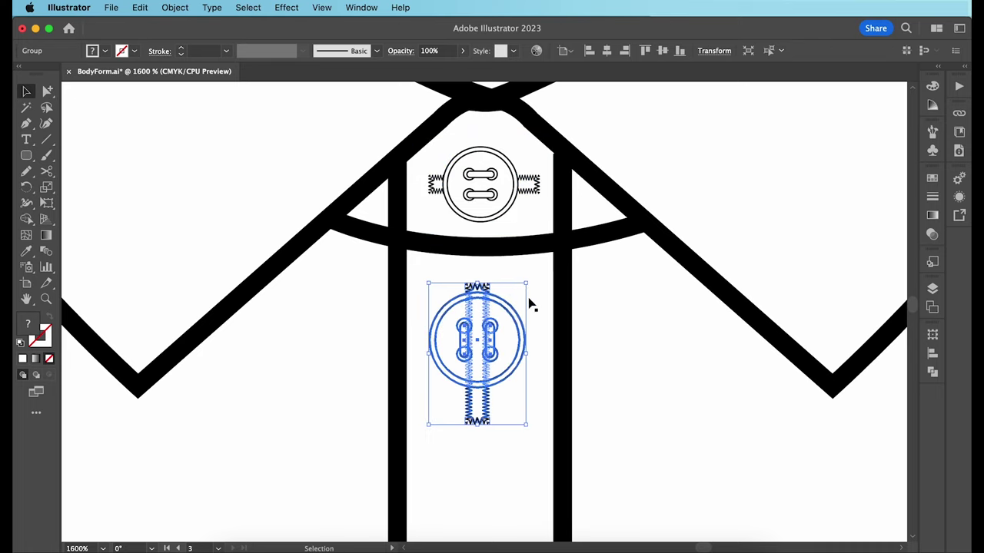
pyautogui.moveTo(526, 282); pyautogui.dragTo(517, 296)
pyautogui.moveTo(480, 351); pyautogui.dragTo(488, 341)
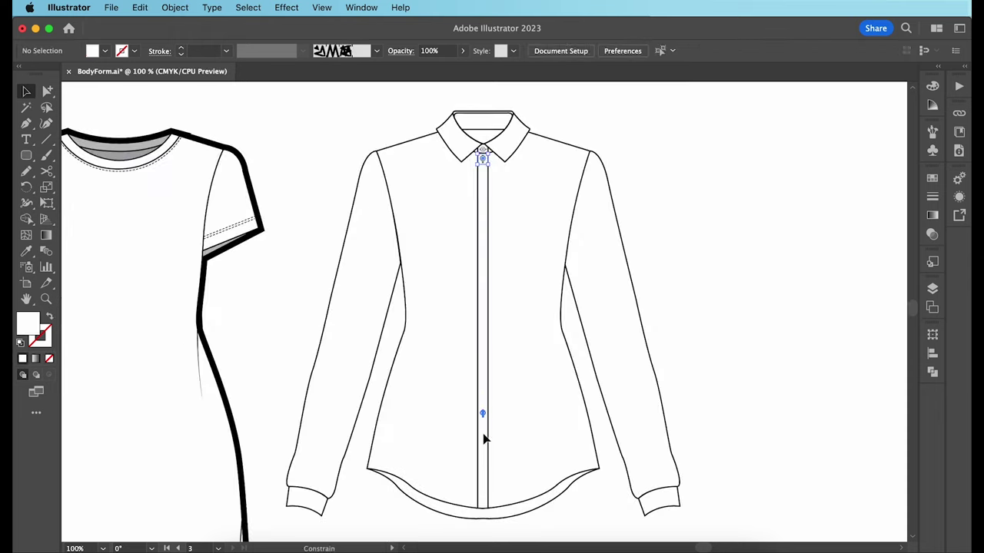
# Step: Duplicate the vertical button down the placket to make a column of six buttons ending near the hem
pyautogui.moveTo(484, 437); pyautogui.dragTo(483, 440)
pyautogui.moveTo(484, 160); pyautogui.dragTo(483, 374)
pyautogui.moveTo(483, 160); pyautogui.dragTo(484, 206)
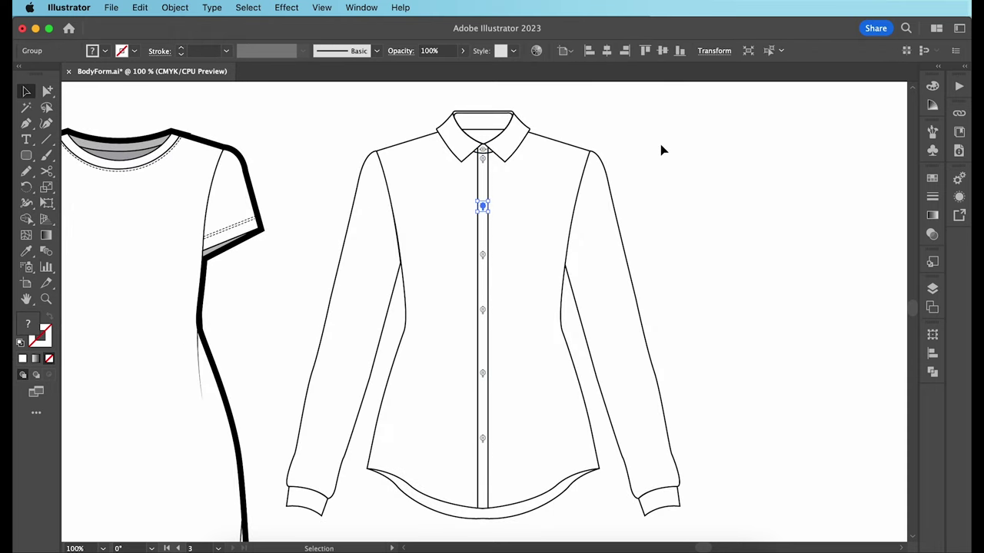
# Step: Select the six vertical placket buttons and distribute them evenly by their vertical centres
pyautogui.click(661, 149)
pyautogui.click(484, 437)
pyautogui.keyDown('shift'); pyautogui.click(483, 374); pyautogui.keyUp('shift')
pyautogui.keyDown('shift'); pyautogui.click(483, 310); pyautogui.keyUp('shift')
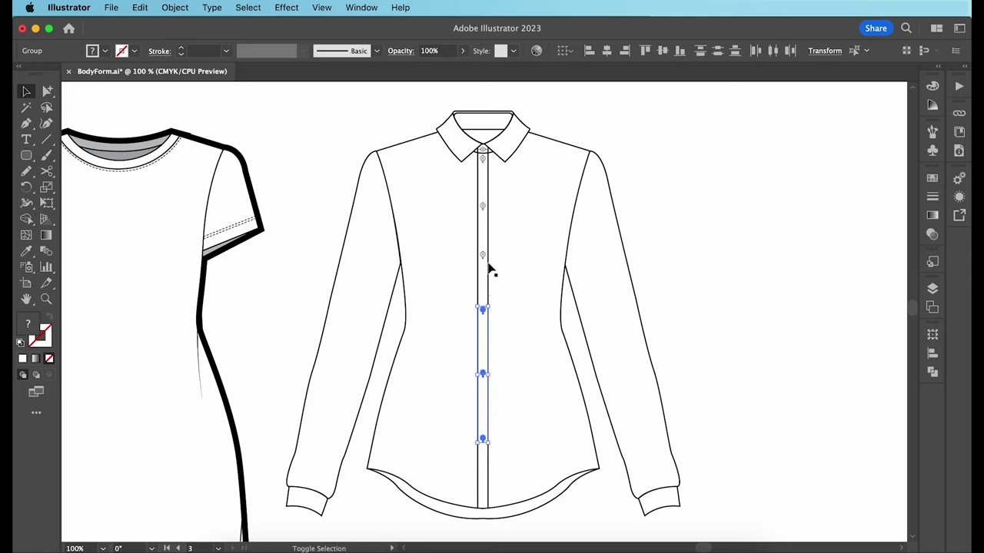
pyautogui.keyDown('shift'); pyautogui.click(483, 255); pyautogui.keyUp('shift')
pyautogui.keyDown('shift'); pyautogui.click(482, 206); pyautogui.keyUp('shift')
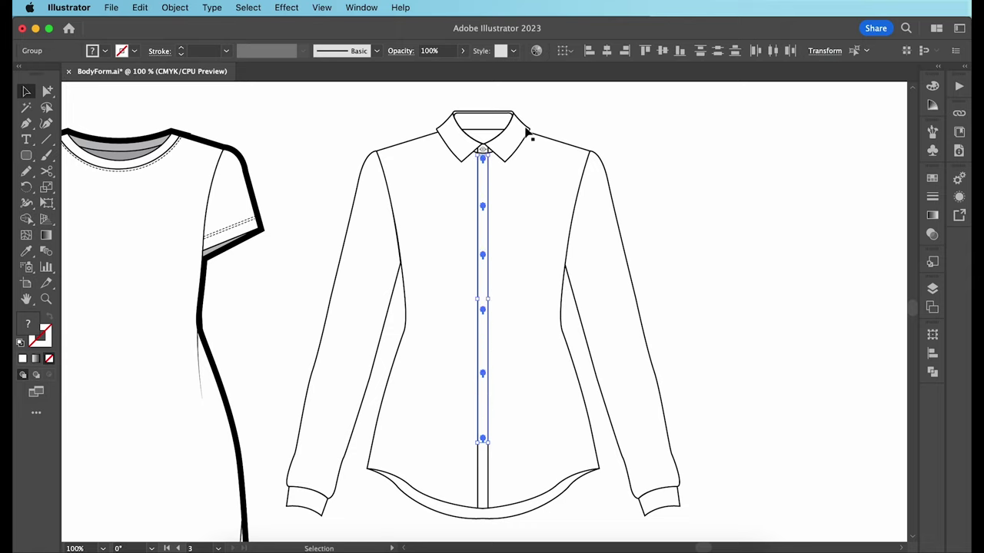
pyautogui.click(719, 52)
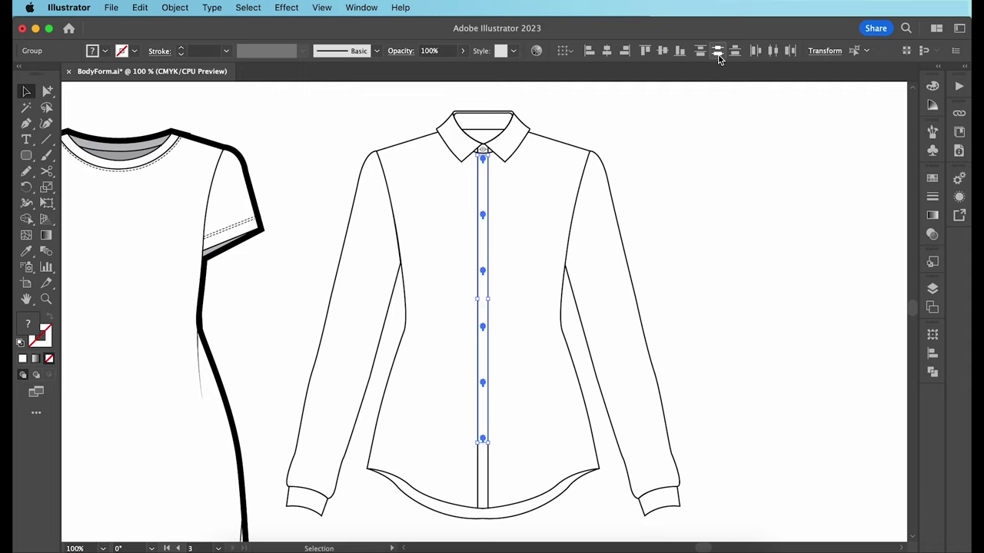
pyautogui.click(705, 212)
# Step: Draw a closed curved shape with the Pen tool for the opening at the end of the left cuff
pyautogui.press('d')
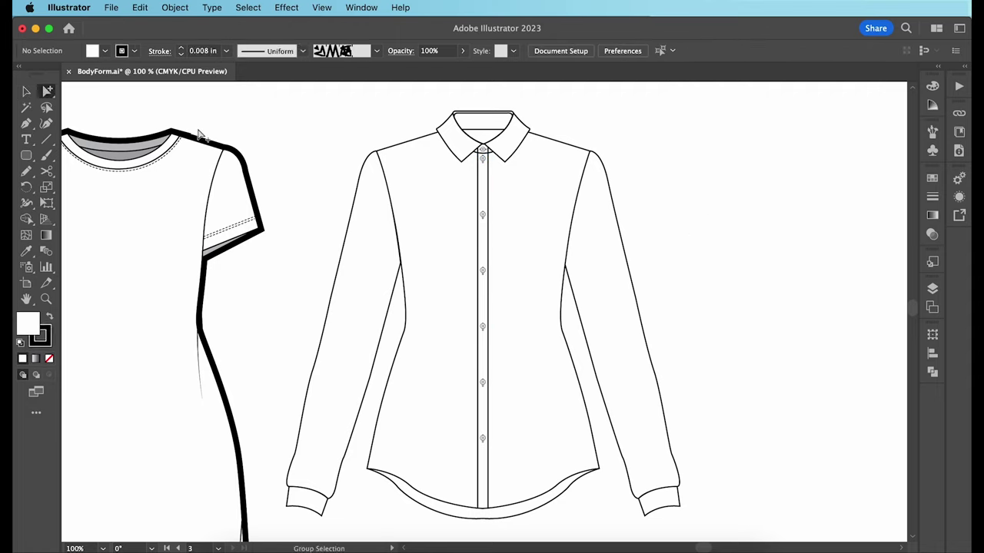
pyautogui.press('p')
pyautogui.moveTo(291, 519)
pyautogui.mouseDown()
pyautogui.moveTo(323, 527)
pyautogui.moveTo(347, 512)
pyautogui.mouseUp()
pyautogui.click(322, 517)
pyautogui.press('Escape')
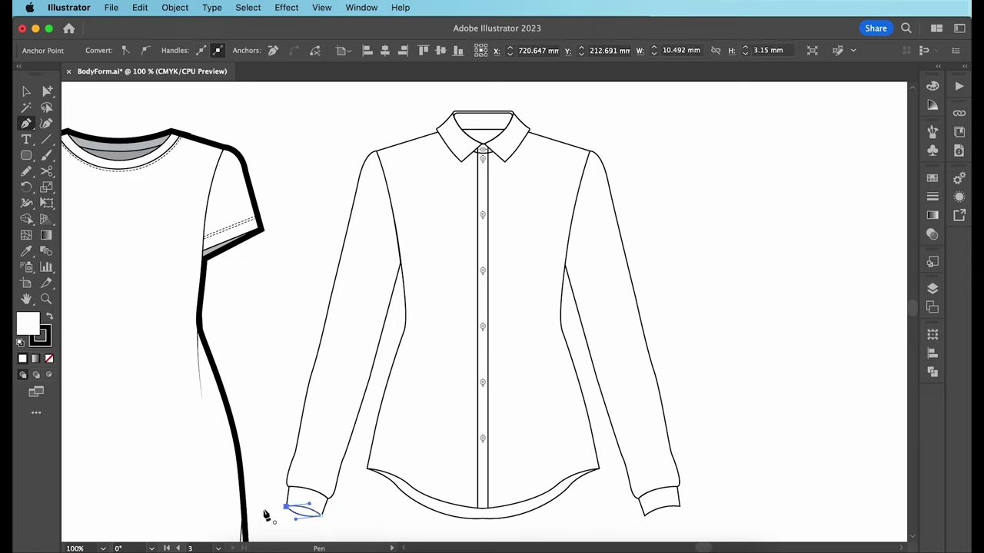
# Step: Draw a matching closed curved opening at the end of the right cuff with the Pen tool
pyautogui.click(645, 516)
pyautogui.moveTo(680, 506); pyautogui.dragTo(697, 492)
pyautogui.click(679, 506)
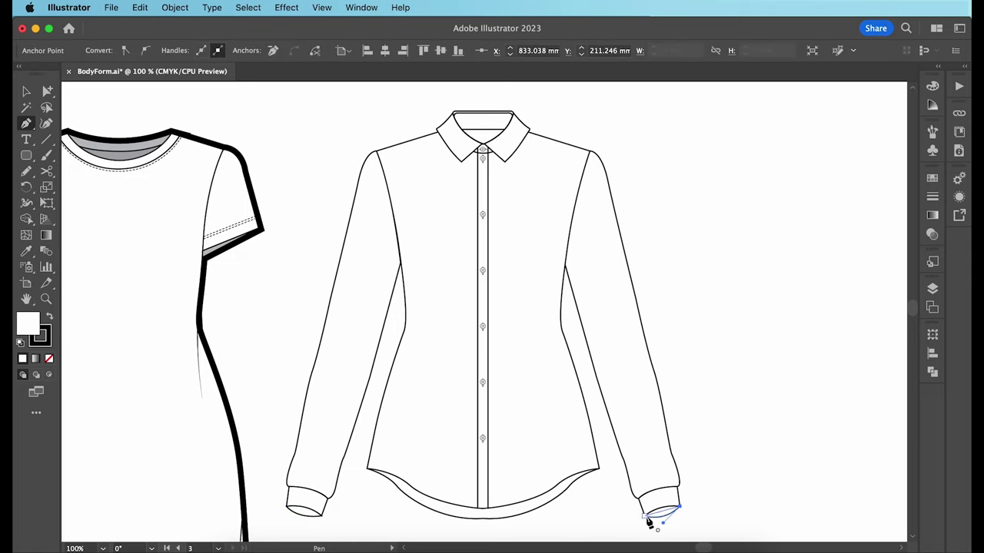
pyautogui.moveTo(644, 516); pyautogui.dragTo(628, 532)
pyautogui.click(26, 92)
pyautogui.click(745, 192)
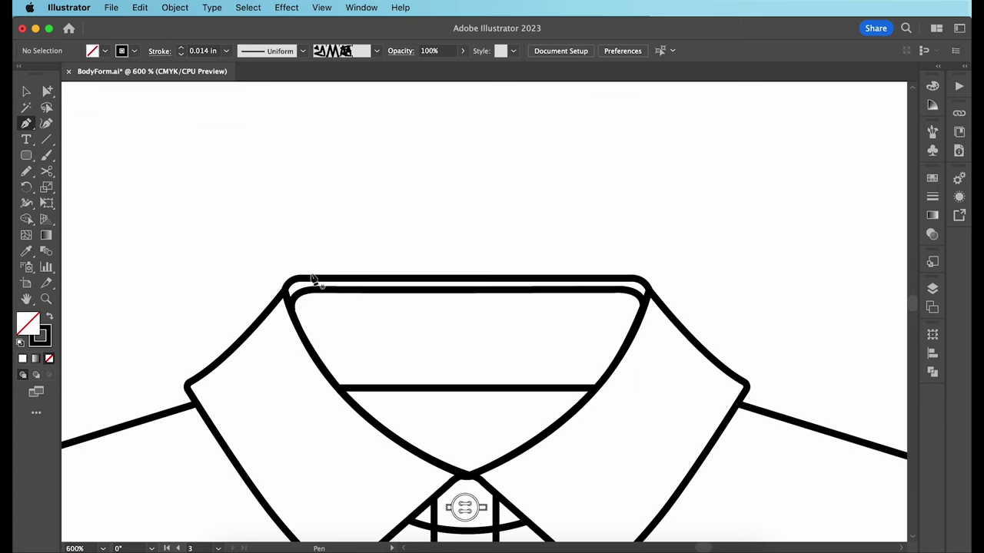
# Step: Draw a curved-end line inside the back collar, just below its inner top edge, with the default fill and stroke
pyautogui.click(286, 307)
pyautogui.moveTo(333, 298); pyautogui.dragTo(372, 299)
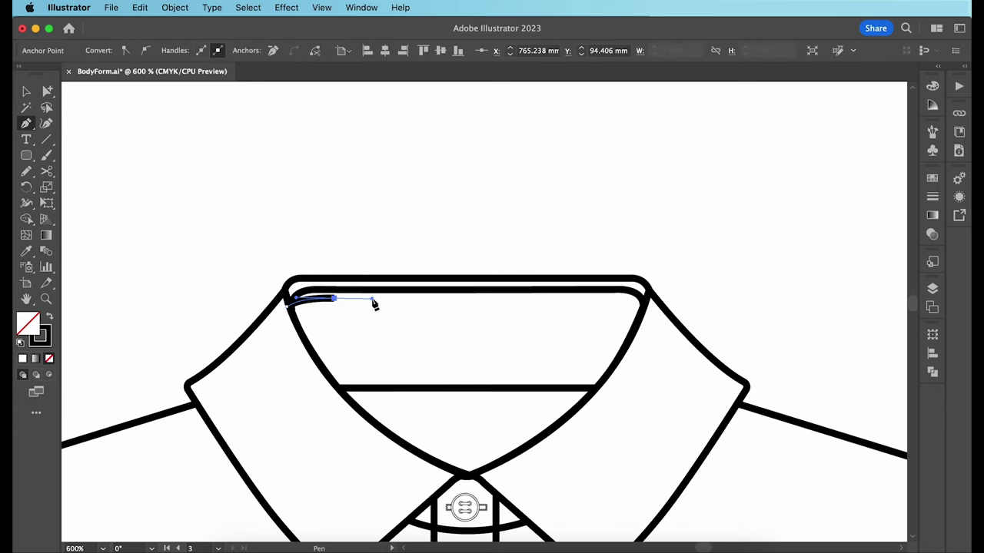
pyautogui.moveTo(619, 299); pyautogui.dragTo(668, 319)
pyautogui.press('v')
pyautogui.press('d')
pyautogui.hscroll(-2, 495, 262)
pyautogui.press('super+minus')
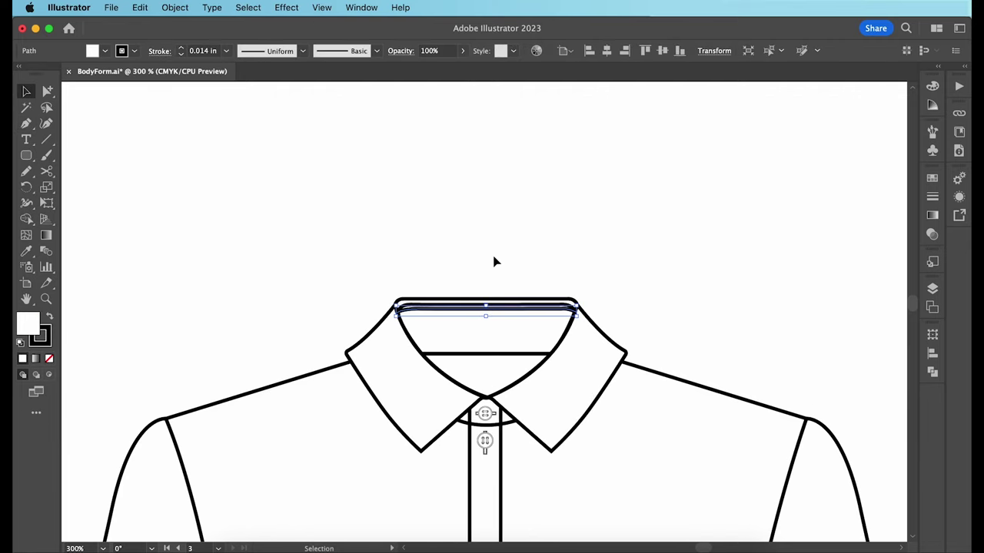
# Step: Apply the T-shirt sleeve hem's dashed stitch style to the new back collar line with the Eyedropper
pyautogui.press('i')
pyautogui.hscroll(-5, 276, 264)
pyautogui.hscroll(-3, 278, 262)
pyautogui.click(109, 461)
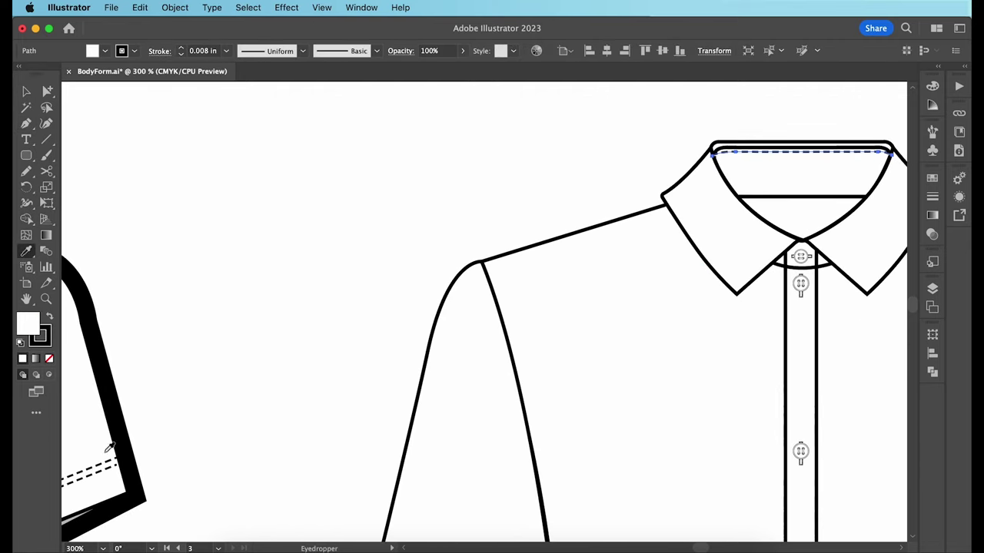
pyautogui.press('v')
pyautogui.click(582, 130)
# Step: Draw a straight dashed stitch line just above the horizontal seam inside the back collar
pyautogui.hscroll(5, 582, 129)
pyautogui.hscroll(3, 581, 129)
pyautogui.scroll(3, 669, 190)
pyautogui.press('p')
pyautogui.click(302, 295)
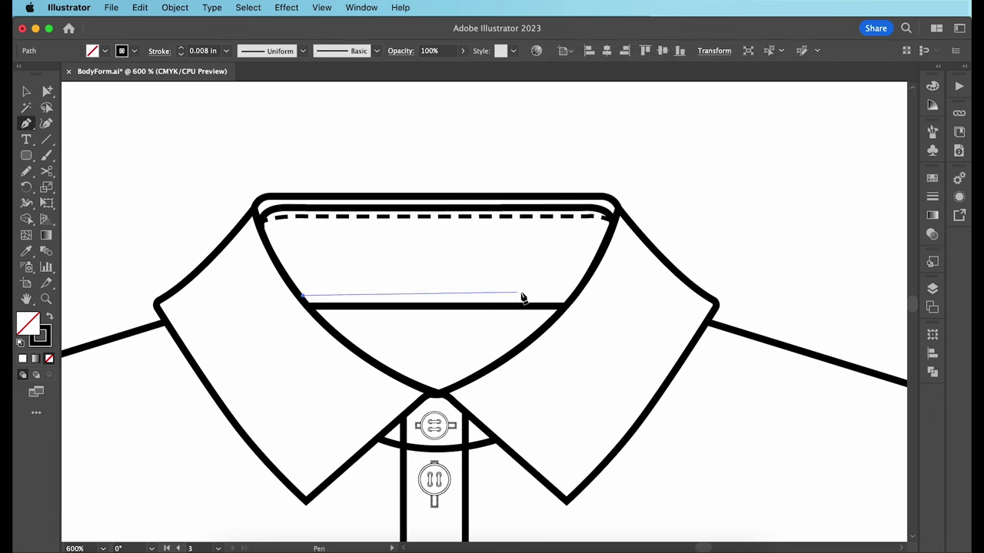
pyautogui.click(570, 296)
pyautogui.press('Escape')
# Step: Draw a dashed stitch line along the inside of the right collar leaf's front and outer edges
pyautogui.scroll(-3, 683, 246)
pyautogui.click(452, 321)
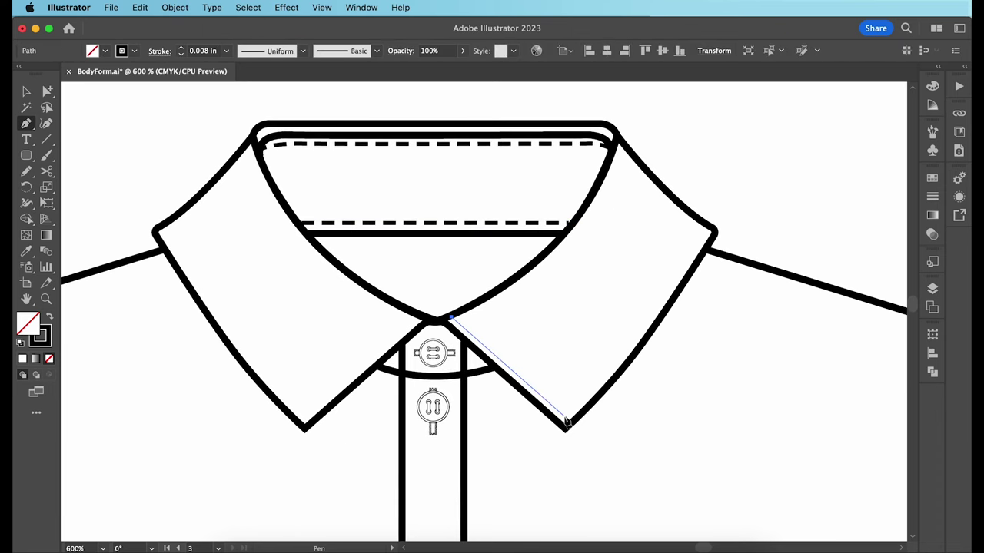
pyautogui.click(567, 415)
pyautogui.click(707, 225)
pyautogui.press('v')
# Step: Copy the right collar stitching in place, reflect the copy and move it onto the left collar leaf
pyautogui.press('super+c')
pyautogui.press('super+shift+v')
pyautogui.rightClick(470, 332)
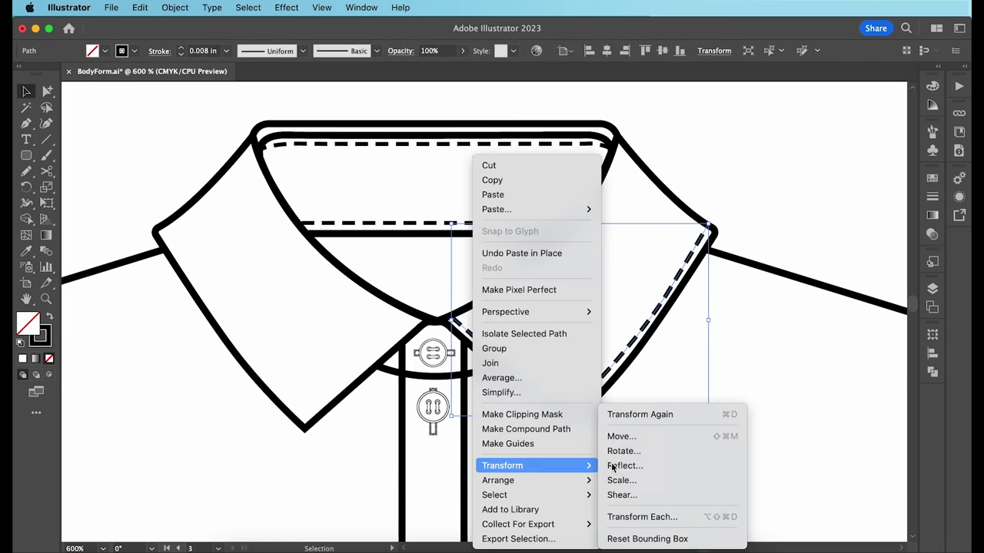
pyautogui.click(619, 467)
pyautogui.click(402, 226)
pyautogui.click(558, 366)
pyautogui.moveTo(562, 374); pyautogui.dragTo(274, 399)
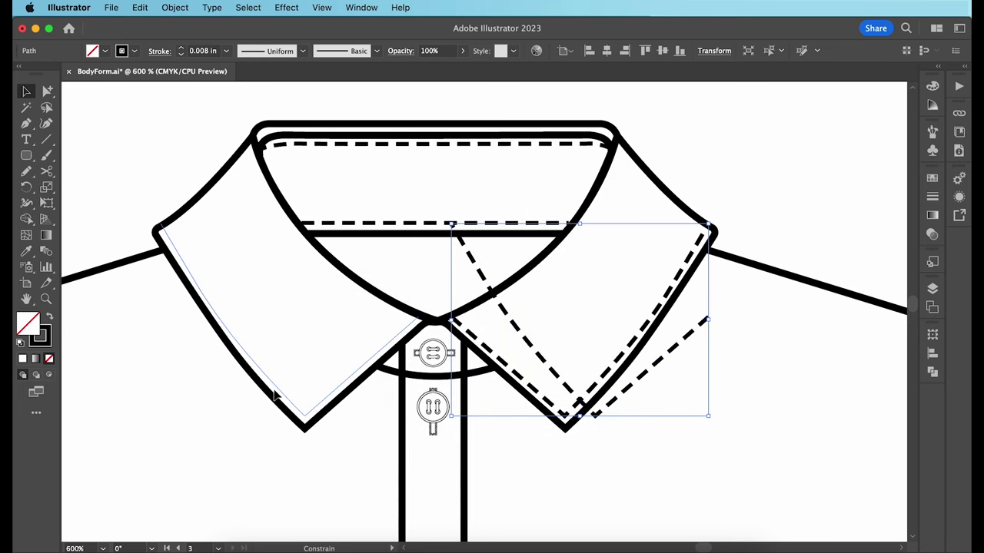
pyautogui.click(790, 213)
# Step: Lower the top anchor of the placket's left line to the collar stand's bottom seam with Direct Selection
pyautogui.scroll(-2, 791, 213)
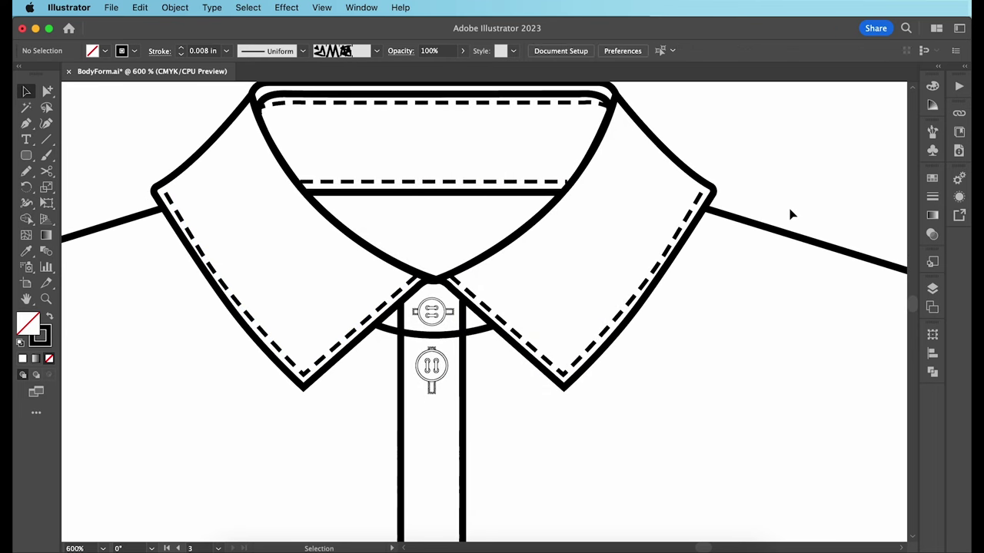
pyautogui.click(48, 90)
pyautogui.click(126, 90)
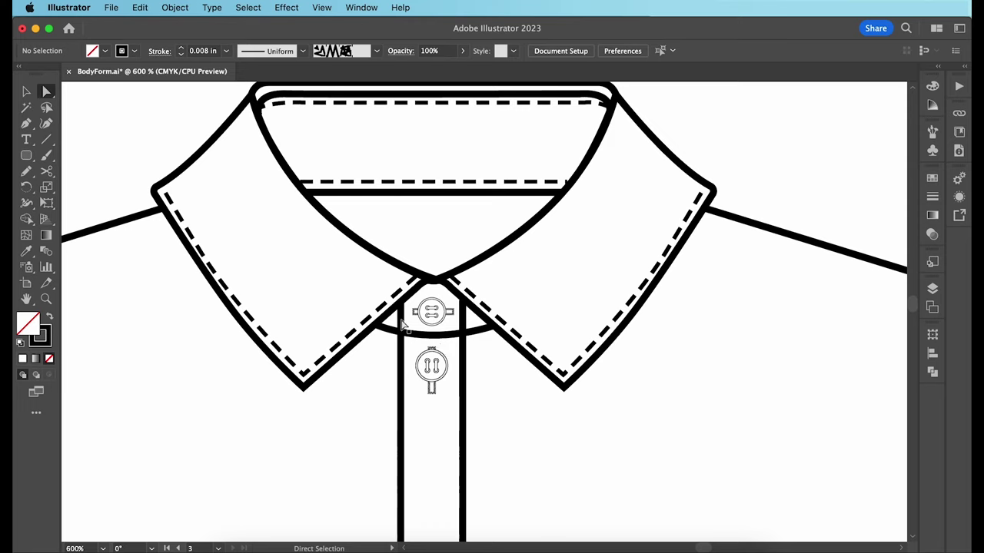
pyautogui.click(401, 306)
pyautogui.moveTo(401, 305); pyautogui.dragTo(402, 341)
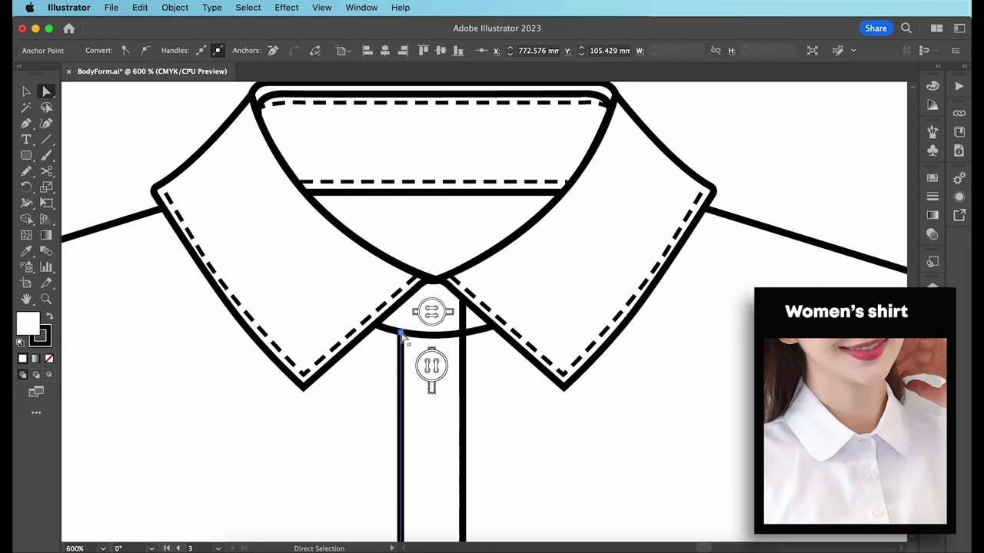
pyautogui.click(146, 150)
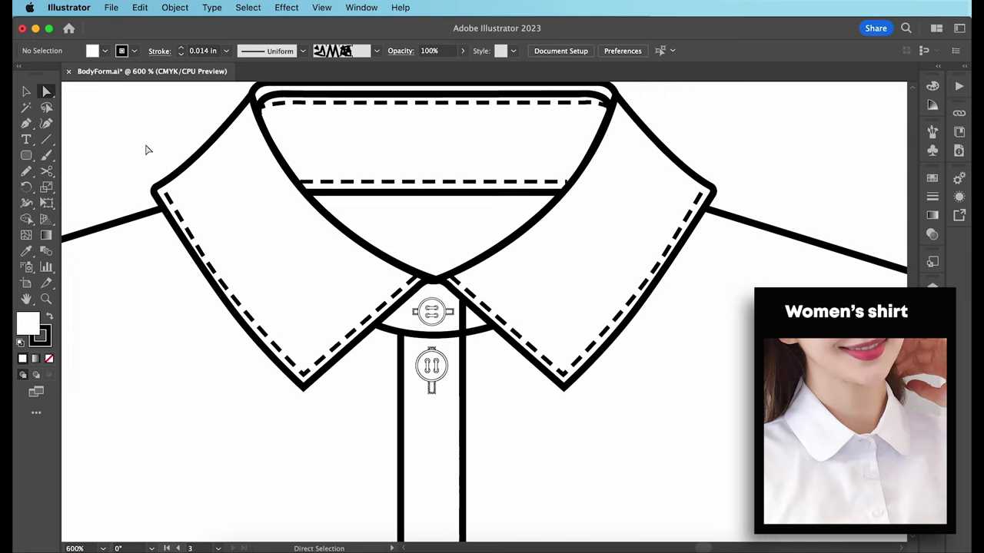
# Step: Draw a dashed stitch line above the collar stand's bottom seam, turning up just inside the placket's right line
pyautogui.press('p')
pyautogui.click(384, 320)
pyautogui.moveTo(453, 324); pyautogui.dragTo(493, 317)
pyautogui.click(454, 324)
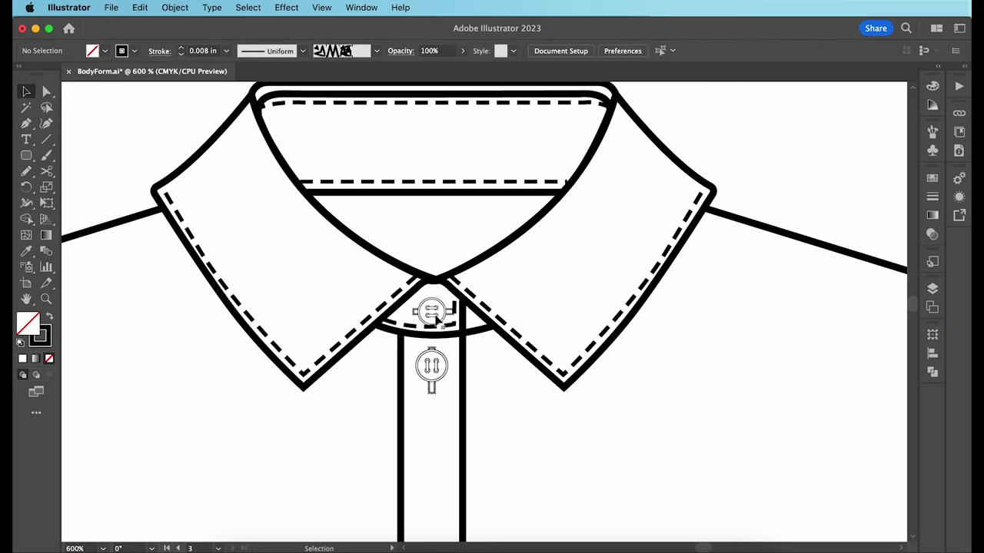
# Step: Nudge the collar stand's button and buttonhole group up, clear of the stitching below it
pyautogui.click(435, 318)
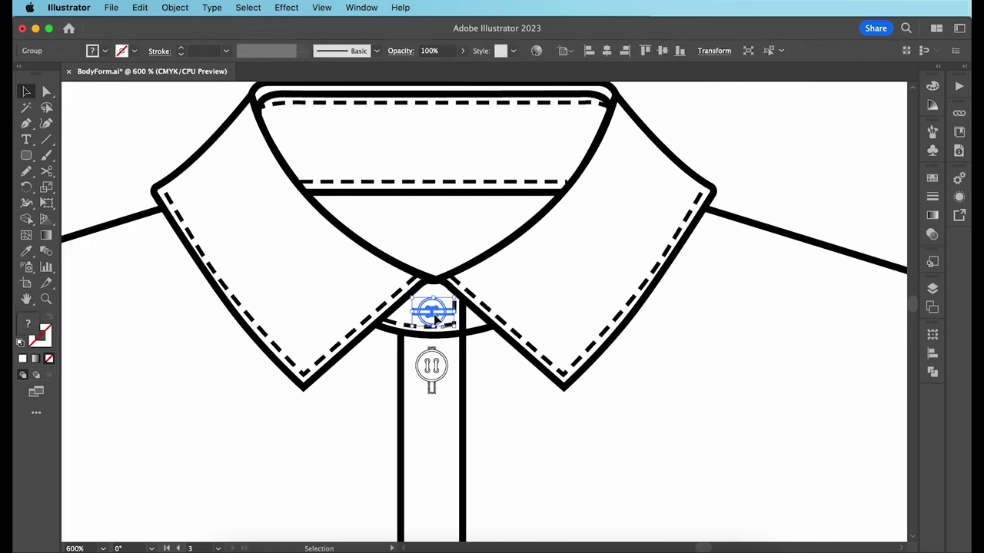
pyautogui.press('Up')
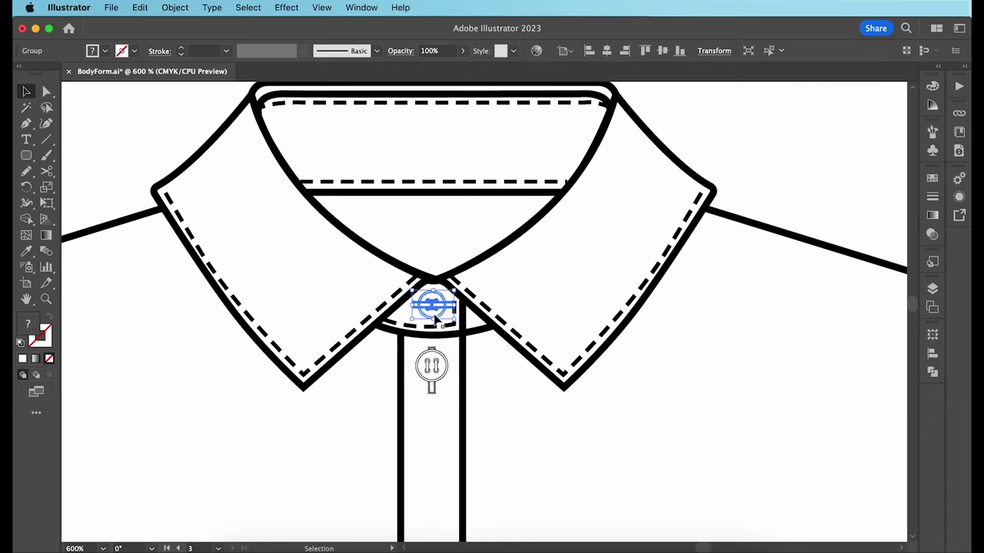
pyautogui.click(796, 175)
# Step: Copy the placket's left line slightly inward and give the copy the dashed 0.008 in stitch style sampled from the collar
pyautogui.click(441, 253)
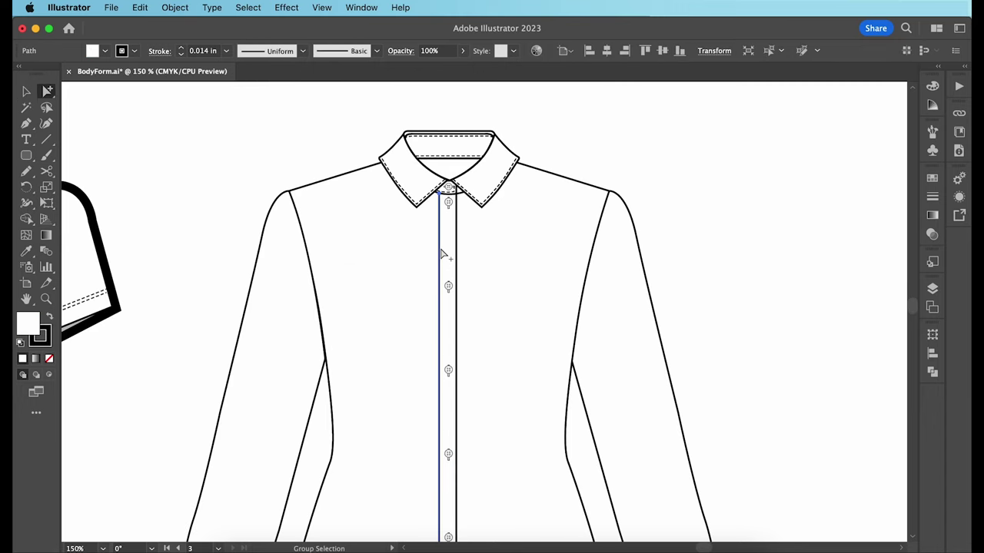
pyautogui.keyDown('alt'); pyautogui.click(443, 254); pyautogui.keyUp('alt')
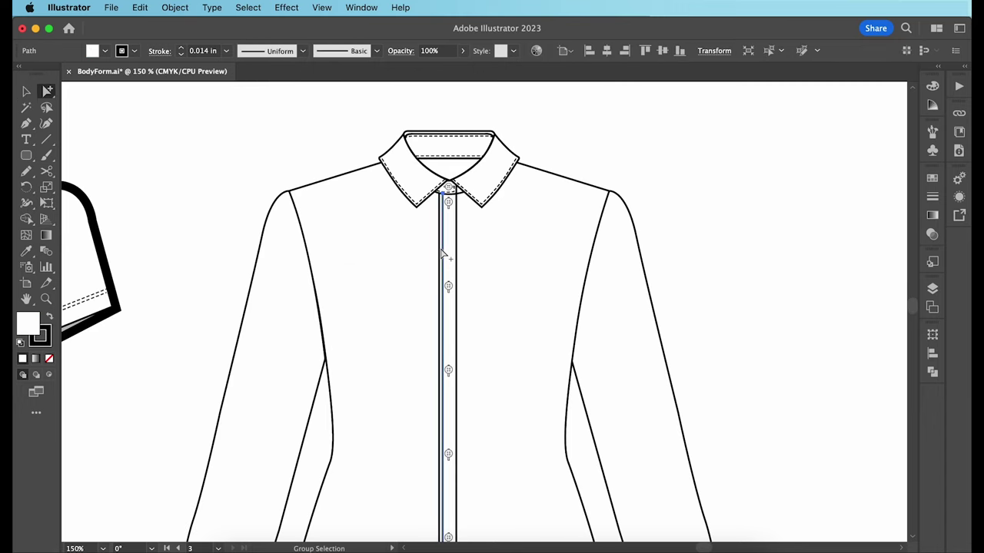
pyautogui.press('i')
pyautogui.click(413, 201)
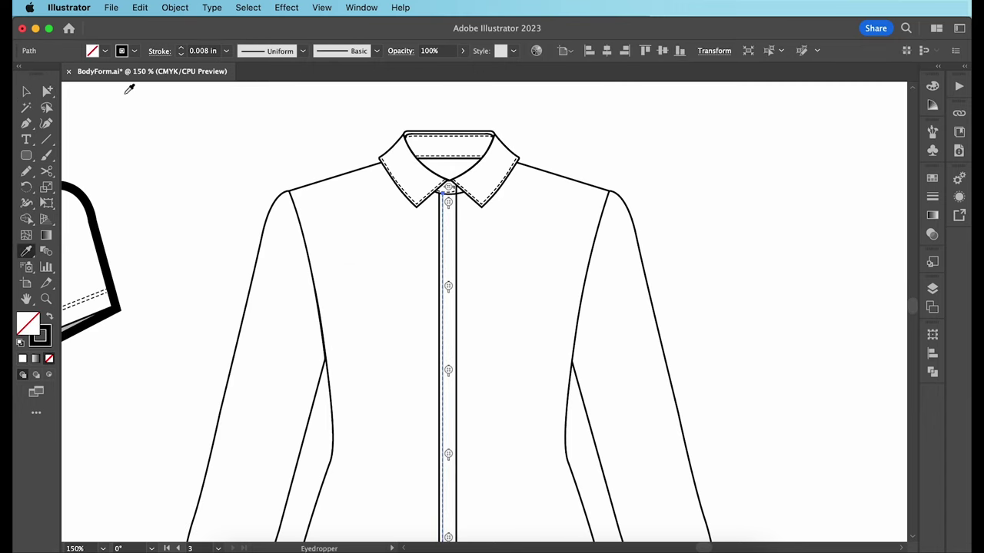
pyautogui.click(46, 91)
pyautogui.click(279, 110)
# Step: Copy the placket's right line in place, nudge the copy inward and match it to the left placket's dashed stitching
pyautogui.click(457, 269)
pyautogui.press('super+c')
pyautogui.press('super+f')
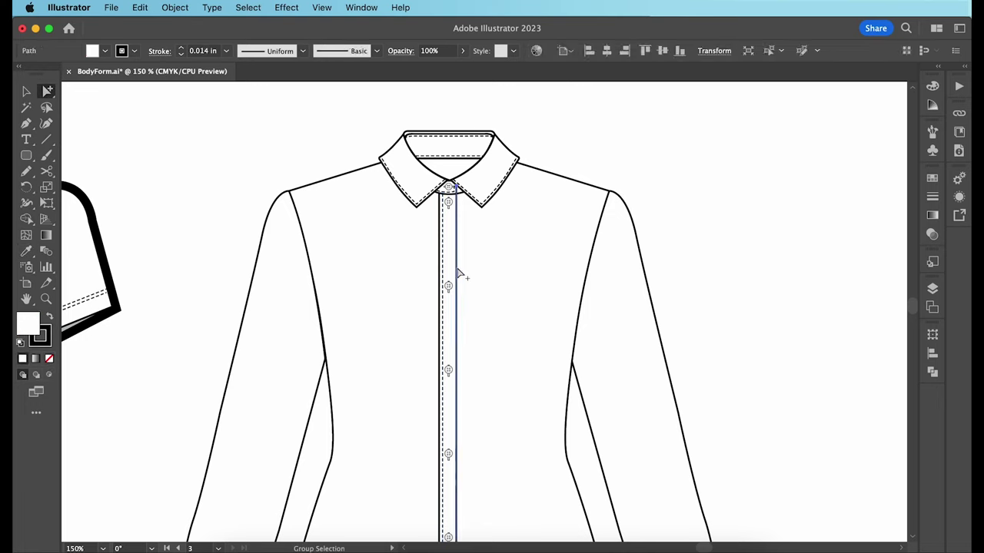
pyautogui.press('Left')
pyautogui.press('Left')
pyautogui.press('Left')
pyautogui.click(28, 252)
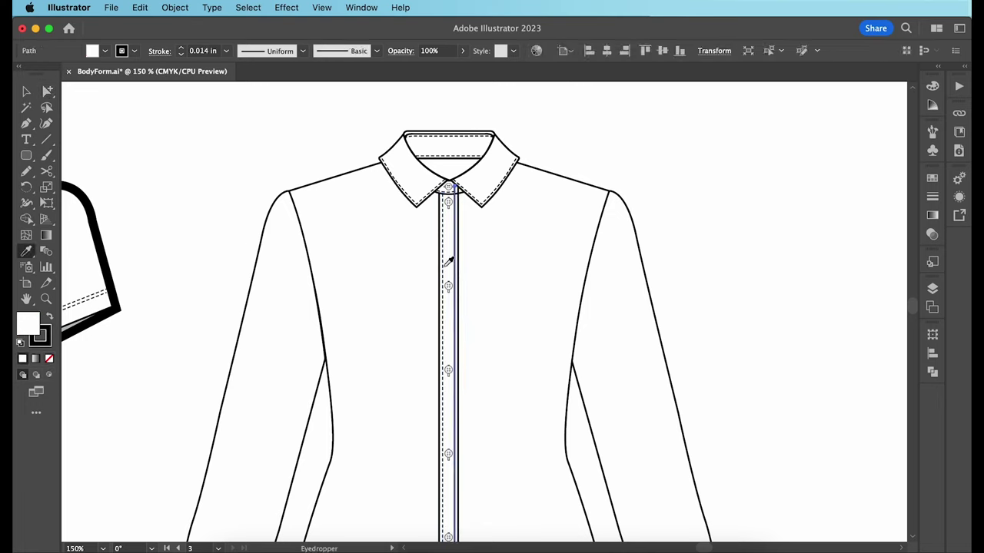
pyautogui.click(443, 264)
pyautogui.keyDown('super'); pyautogui.click(725, 175); pyautogui.keyUp('super')
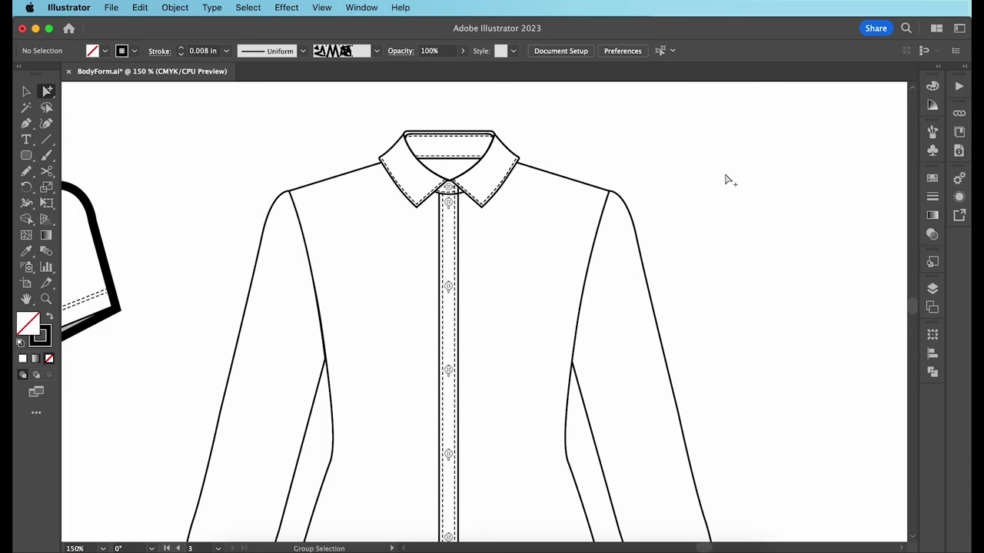
# Step: Isolate the front body path and copy only the anchors along its curved hem with Direct Selection
pyautogui.scroll(-10, 724, 180)
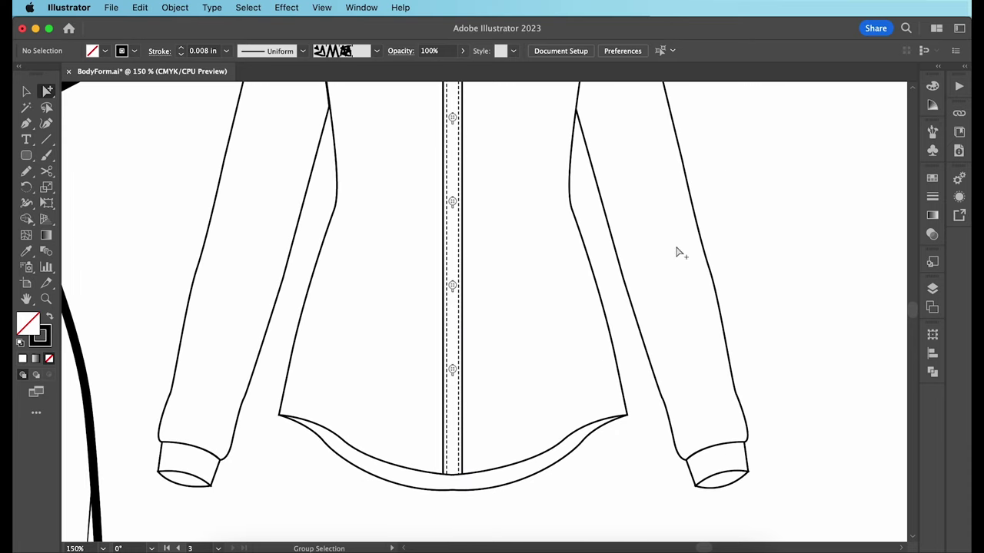
pyautogui.click(513, 469)
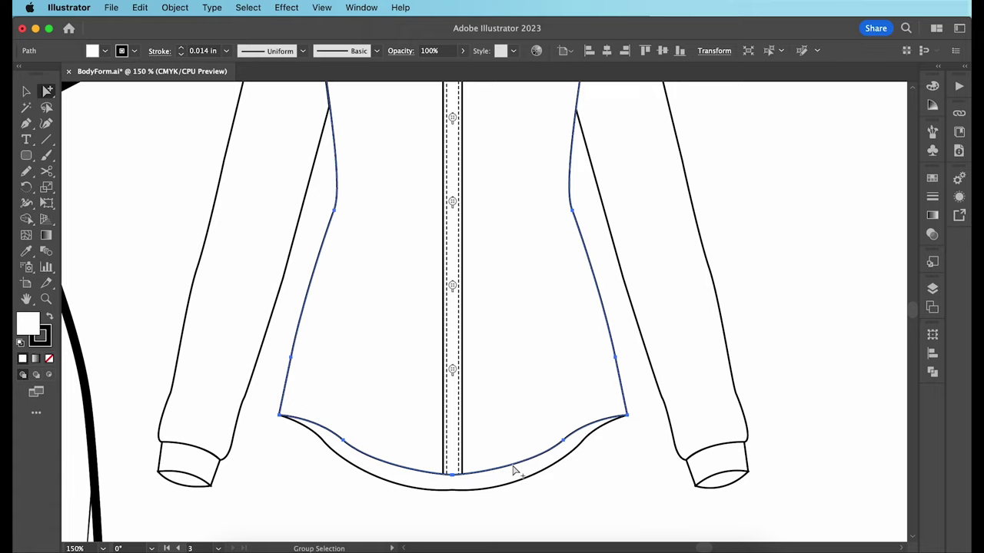
pyautogui.rightClick(514, 470)
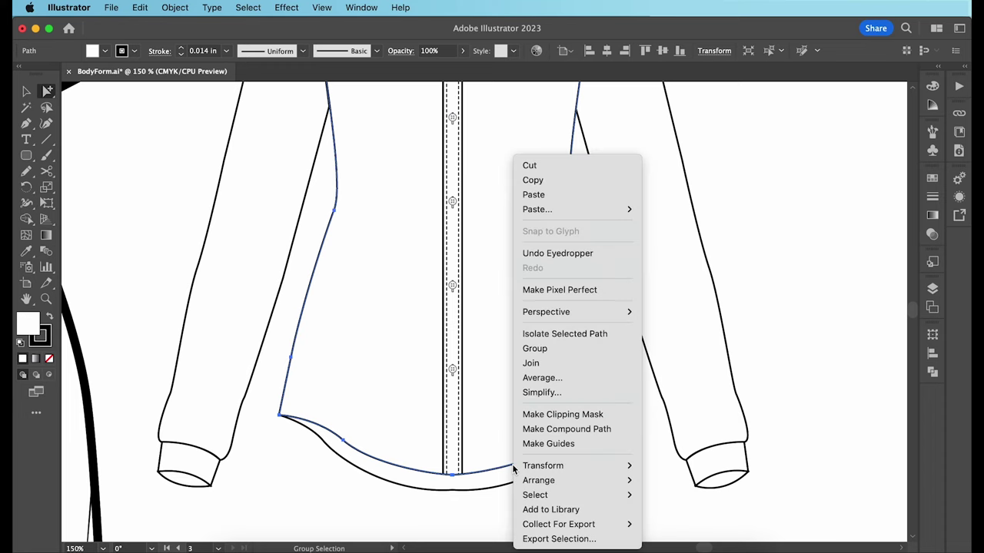
pyautogui.click(557, 334)
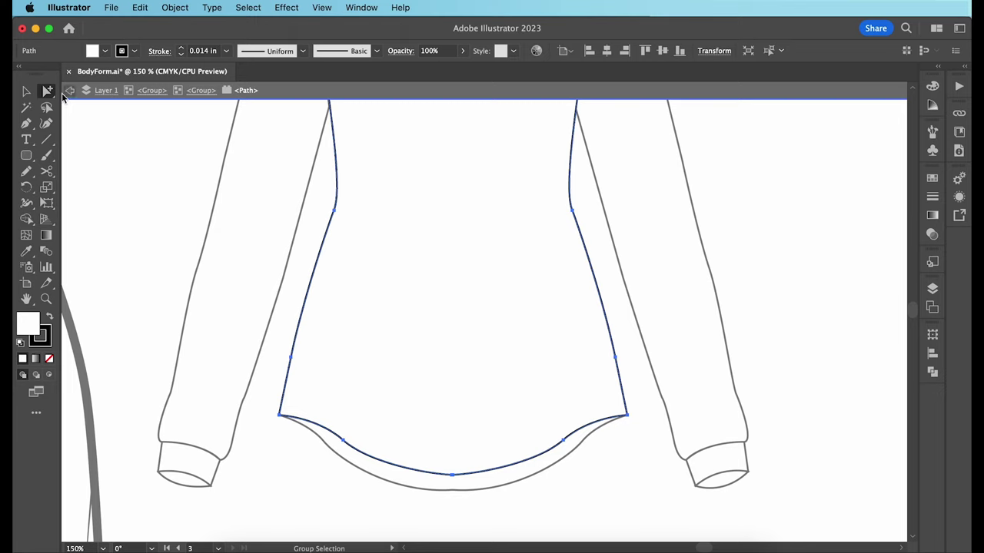
pyautogui.moveTo(47, 91); pyautogui.dragTo(74, 92)
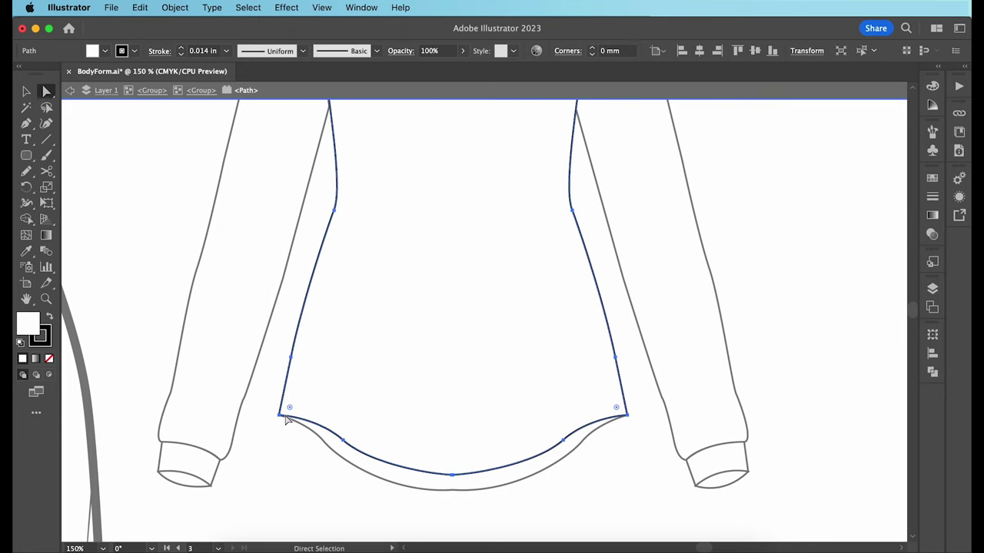
pyautogui.click(325, 512)
pyautogui.moveTo(315, 513); pyautogui.dragTo(603, 386)
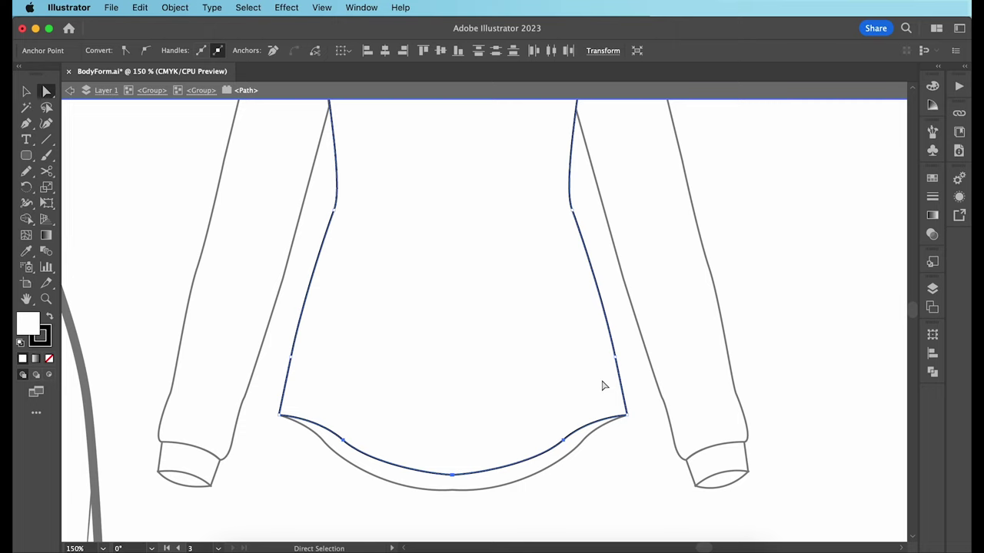
pyautogui.click(651, 460)
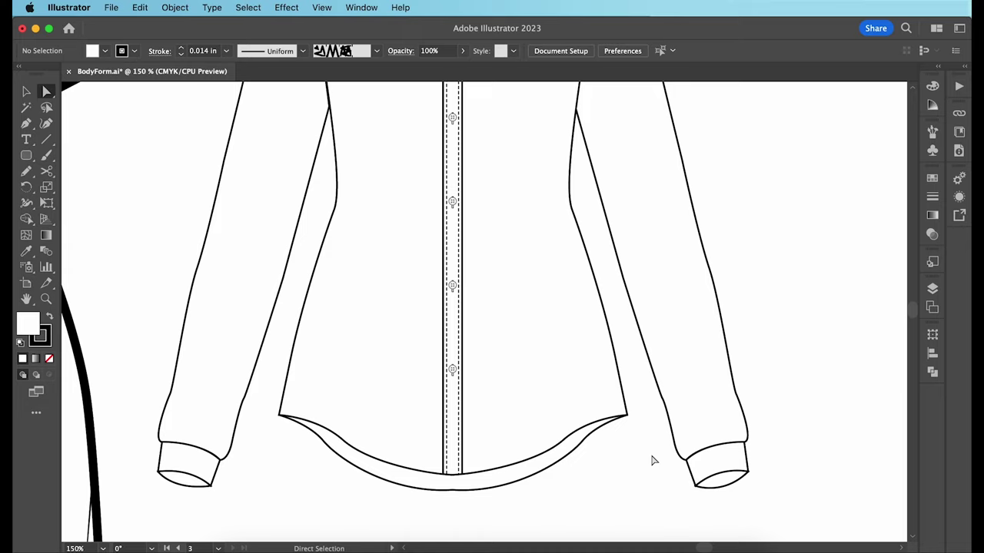
# Step: Paste the front hem curve in front, raise it just above the hem and apply the placket's dashed stitch style
pyautogui.press('super+z')
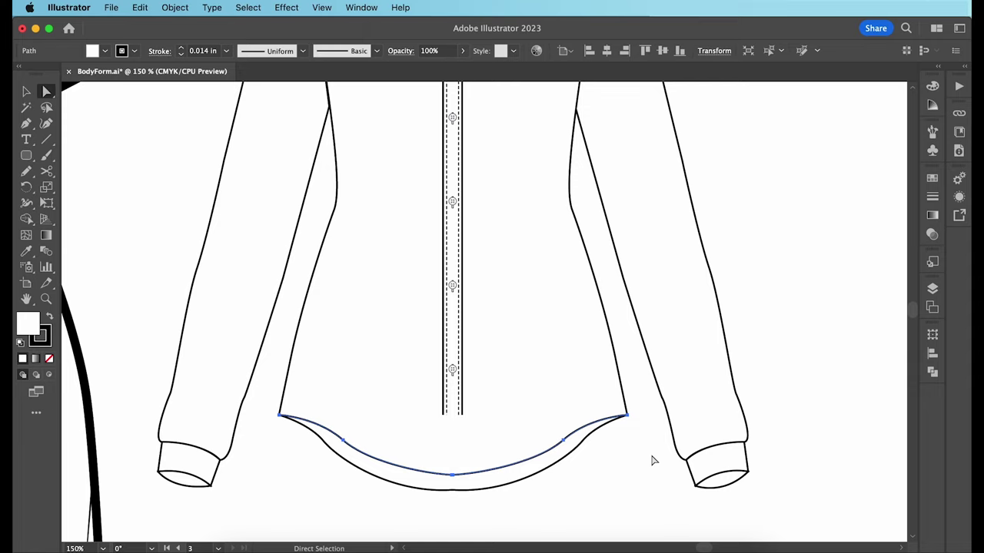
pyautogui.press('Up')
pyautogui.press('Up')
pyautogui.press('Up')
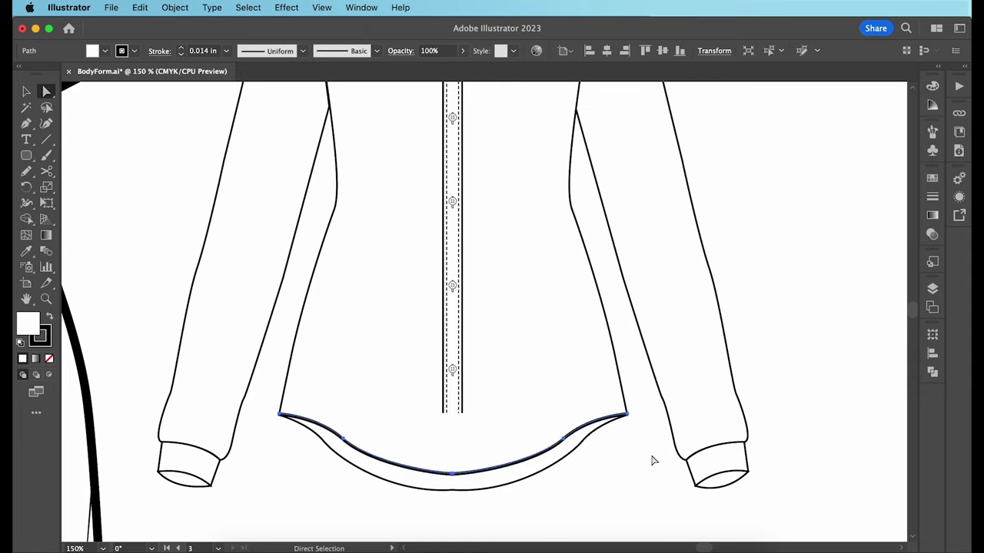
pyautogui.press('Up')
pyautogui.press('Up')
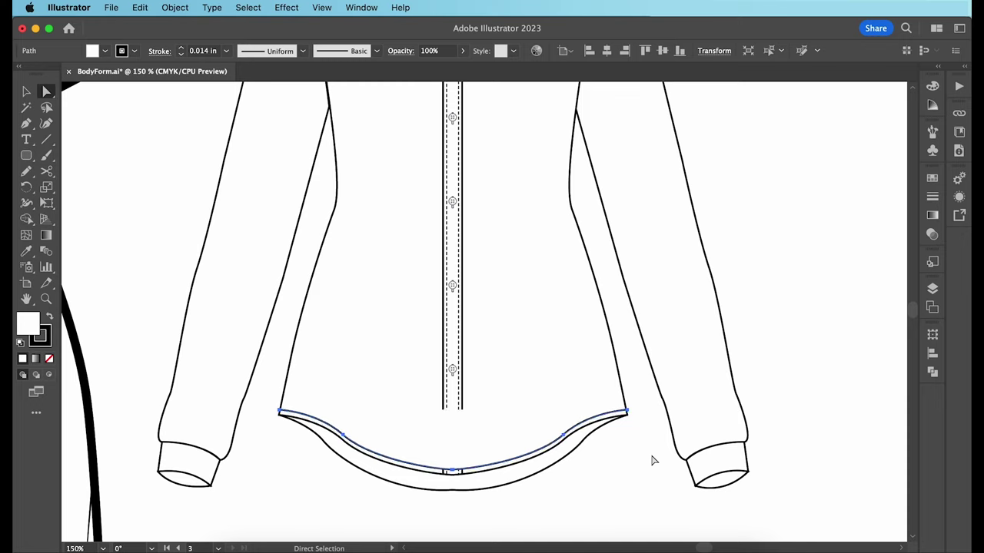
pyautogui.click(26, 250)
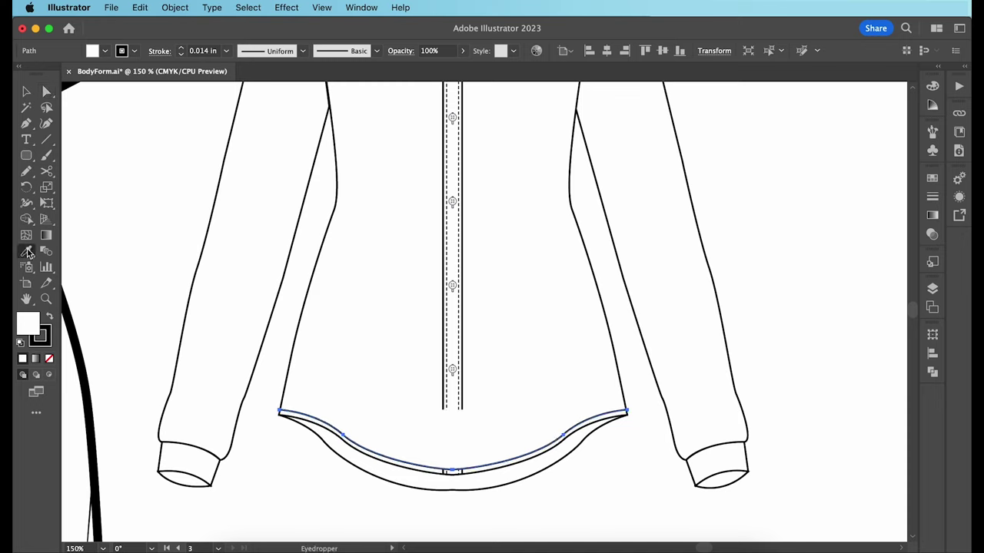
pyautogui.click(453, 300)
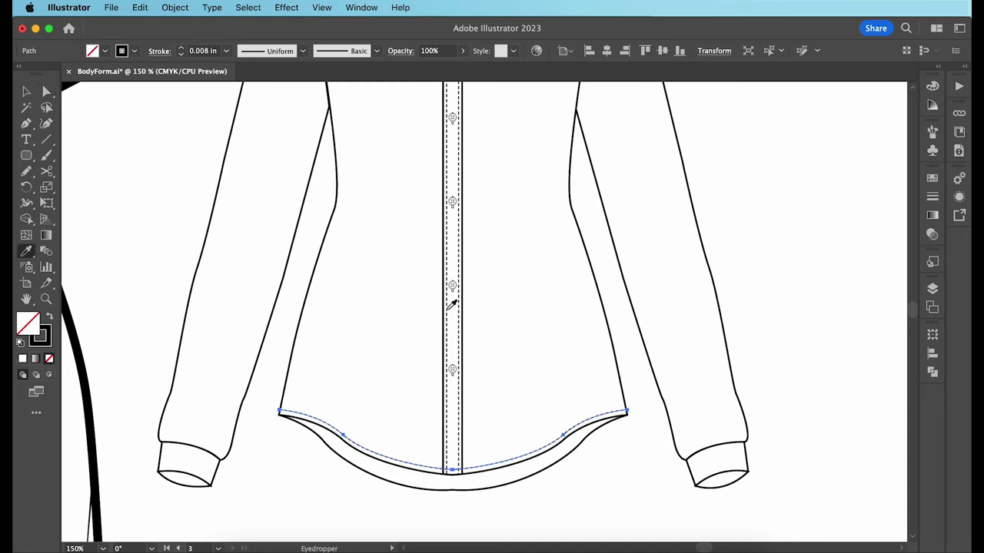
pyautogui.click(26, 92)
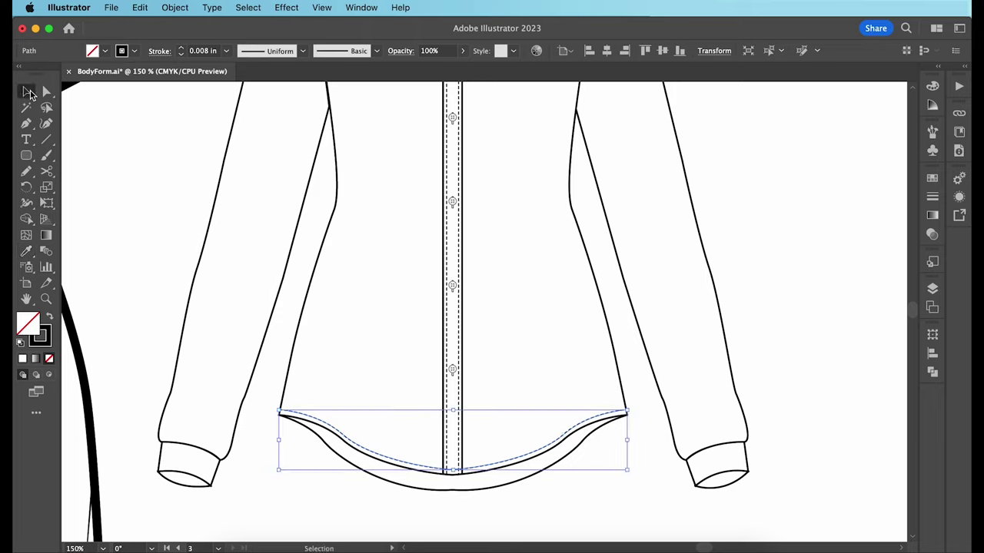
pyautogui.click(152, 142)
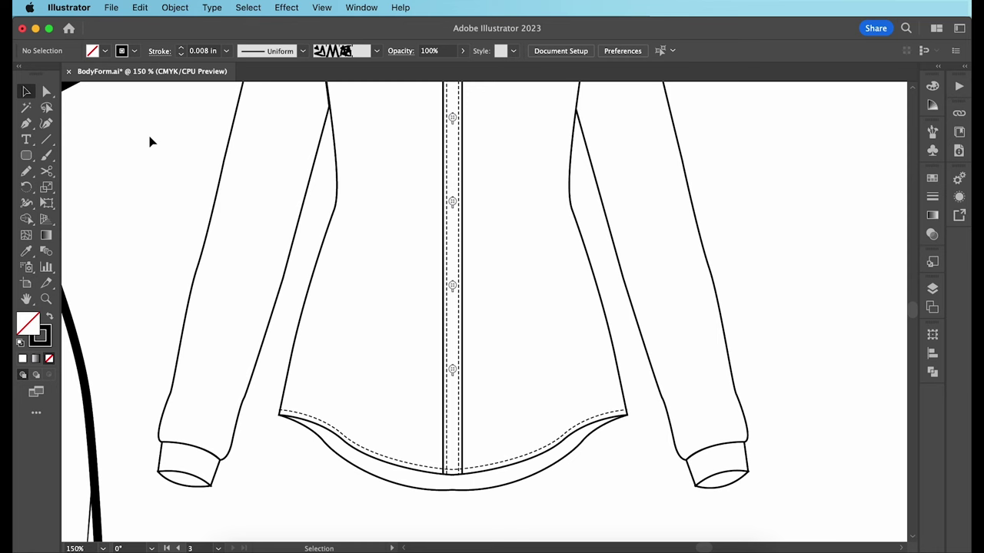
# Step: Isolate the back hem shape and duplicate only its curved bottom edge in front
pyautogui.press('super+equal')
pyautogui.press('a')
pyautogui.click(530, 411)
pyautogui.rightClick(531, 411)
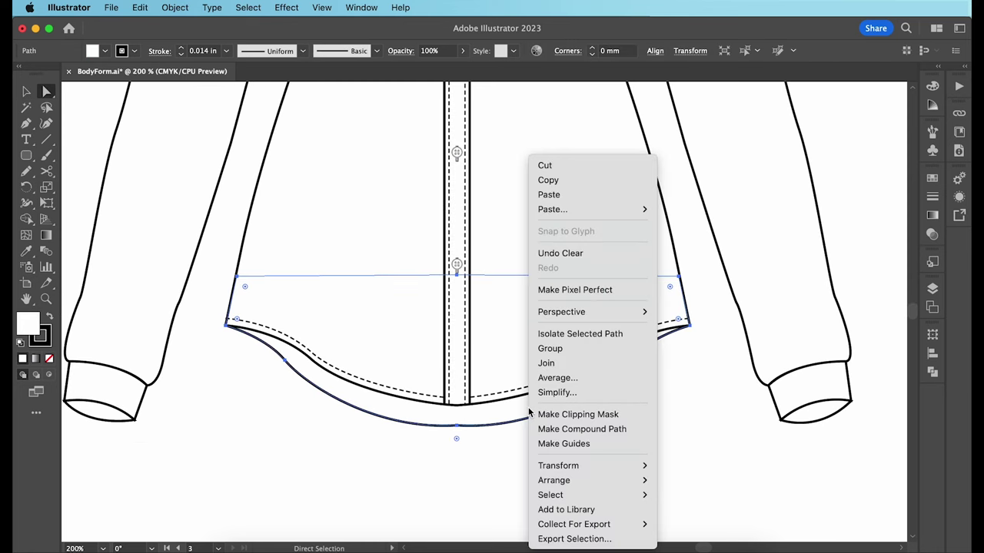
pyautogui.click(577, 335)
pyautogui.moveTo(275, 470); pyautogui.dragTo(669, 308)
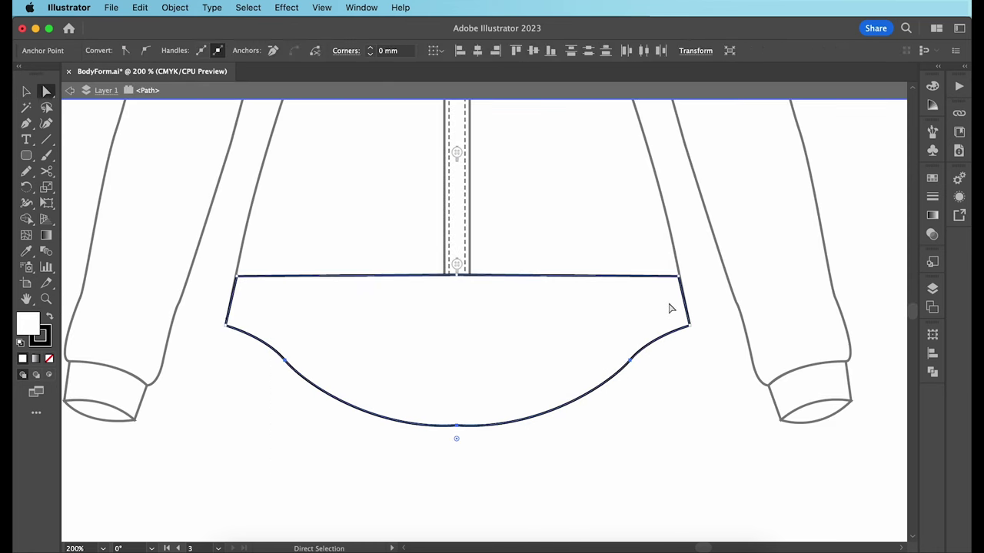
pyautogui.press('Delete')
pyautogui.press('Escape')
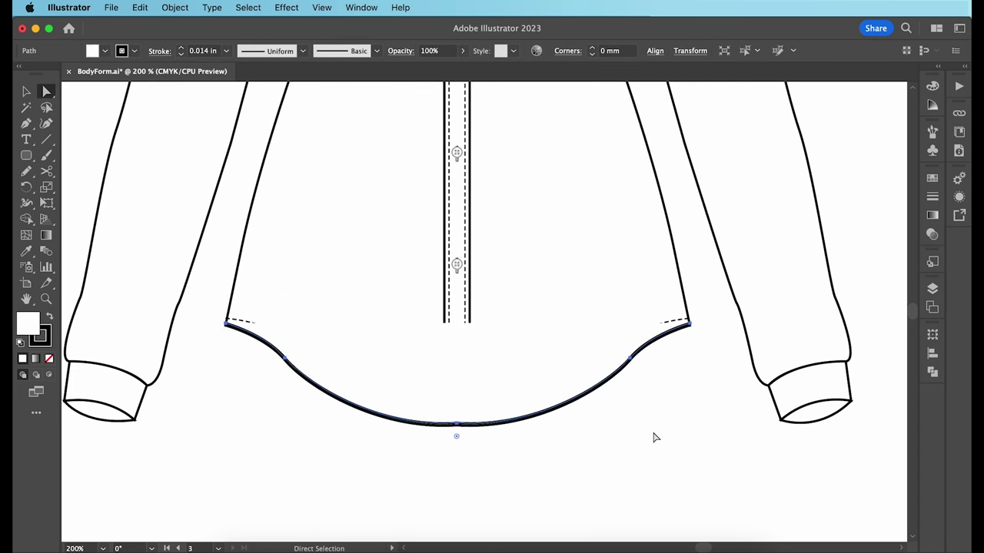
# Step: Raise the copied back hem curve above the bottom edge and apply the placket's dashed stitch style
pyautogui.press('Up')
pyautogui.press('Up')
pyautogui.press('Up')
pyautogui.press('Up')
pyautogui.press('Up')
pyautogui.click(26, 252)
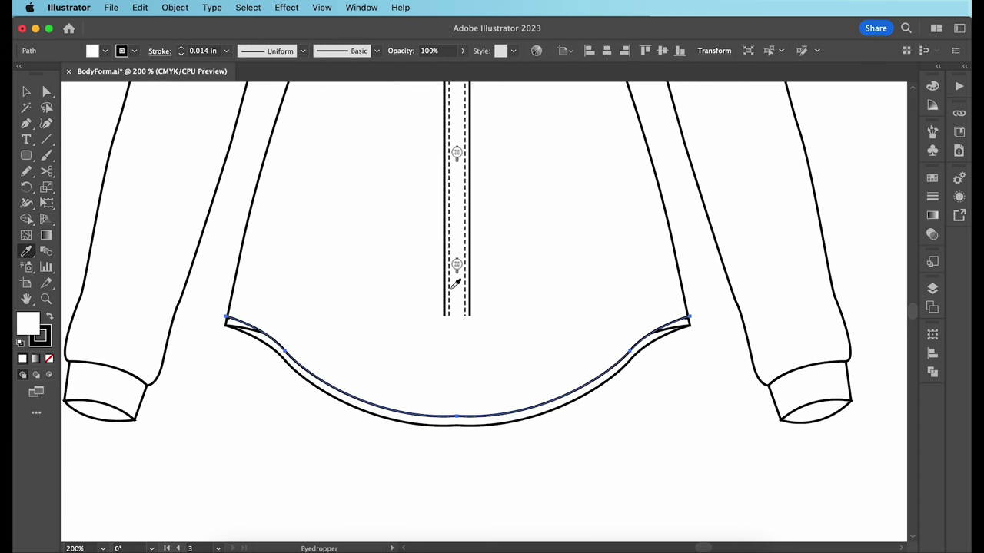
pyautogui.click(453, 287)
pyautogui.click(26, 90)
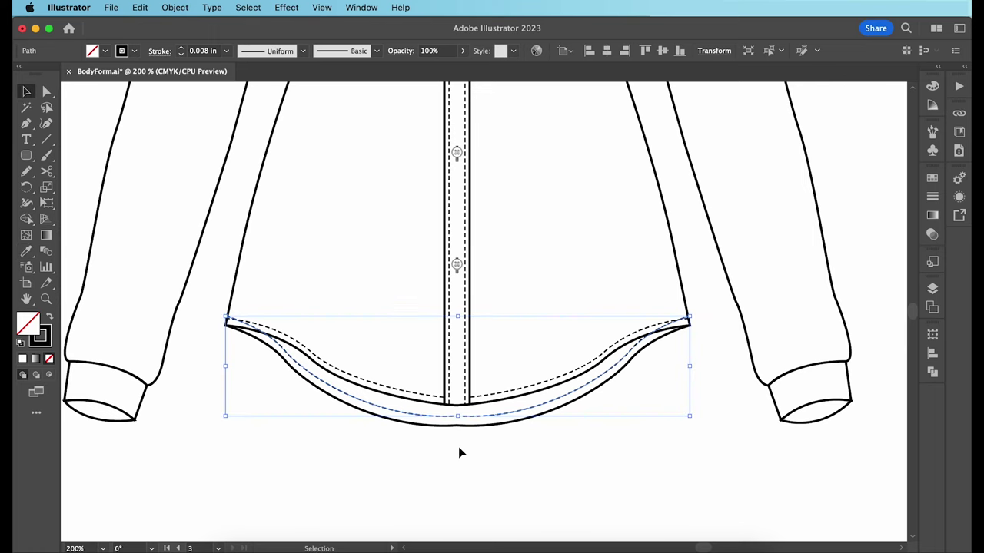
# Step: Lower the back hem stitching slightly, then copy it in place and nudge the copy just above it
pyautogui.press('Down')
pyautogui.press('Down')
pyautogui.hscroll(-1, 492, 447)
pyautogui.press('super+c')
pyautogui.press('super+f')
pyautogui.press('Up')
pyautogui.press('Up')
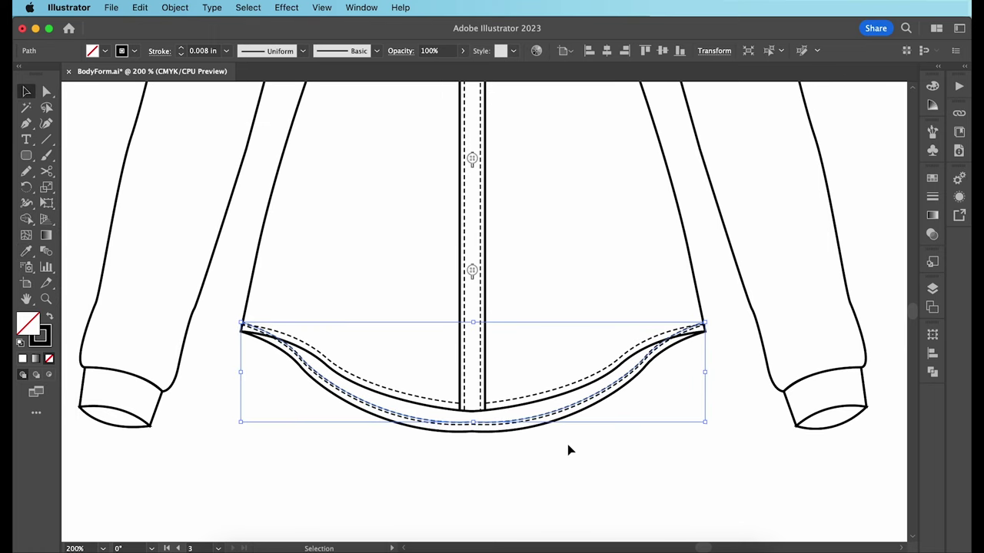
# Step: Turn off the dashed line on the upper back hem copy to make it a solid 0.008 in line
pyautogui.click(933, 196)
pyautogui.click(766, 268)
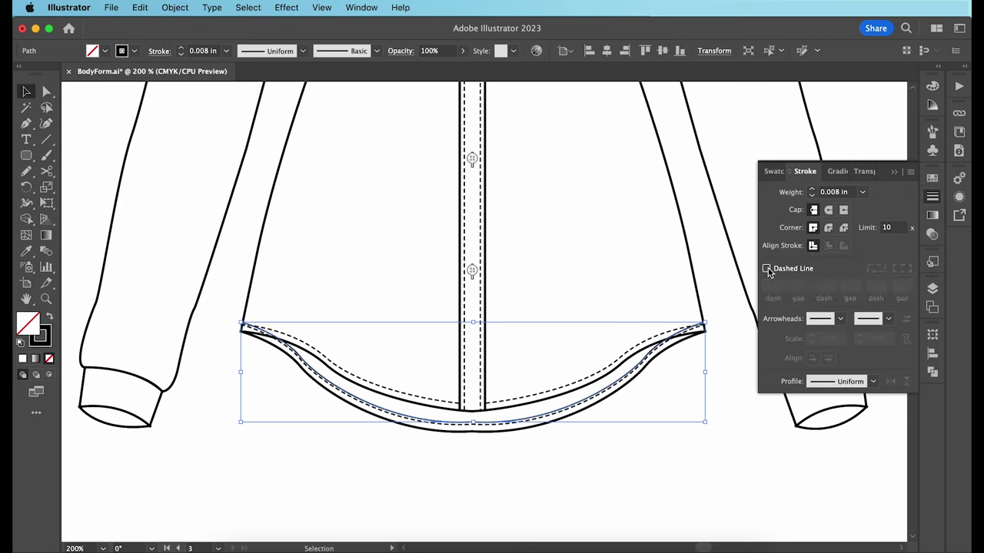
pyautogui.click(932, 197)
pyautogui.click(561, 466)
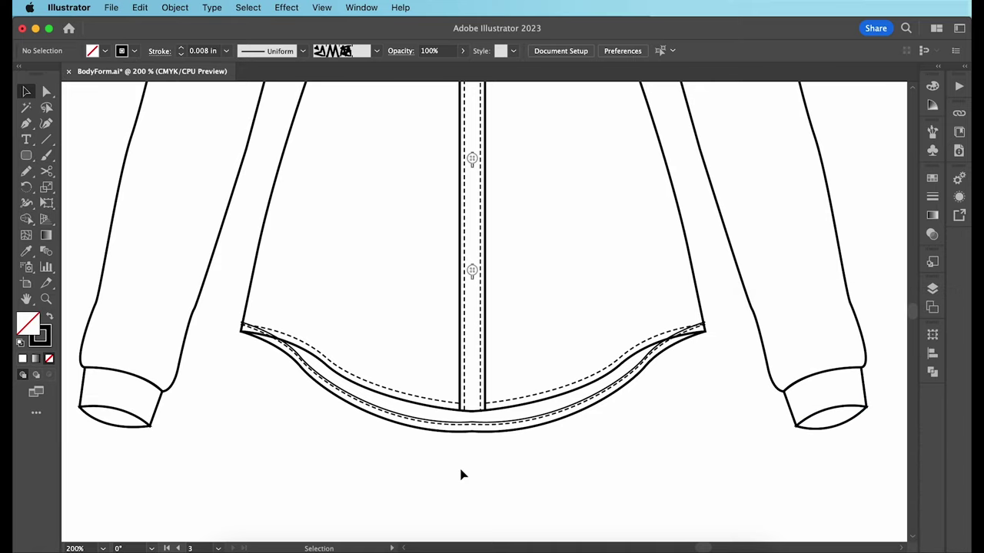
# Step: Send the back hem shape with its stitching and solid fold line behind the front body
pyautogui.click(495, 423)
pyautogui.rightClick(494, 423)
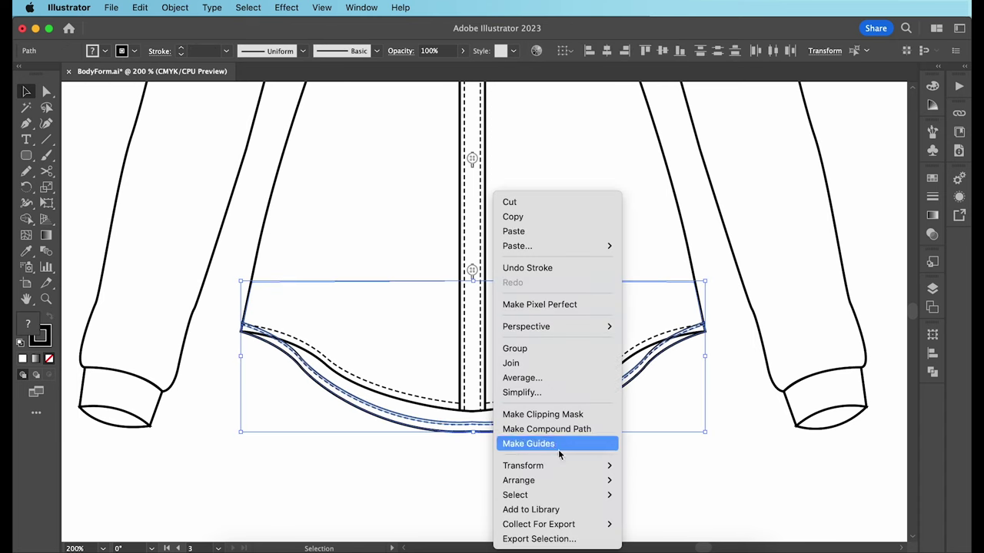
pyautogui.moveTo(556, 481)
pyautogui.click(680, 516)
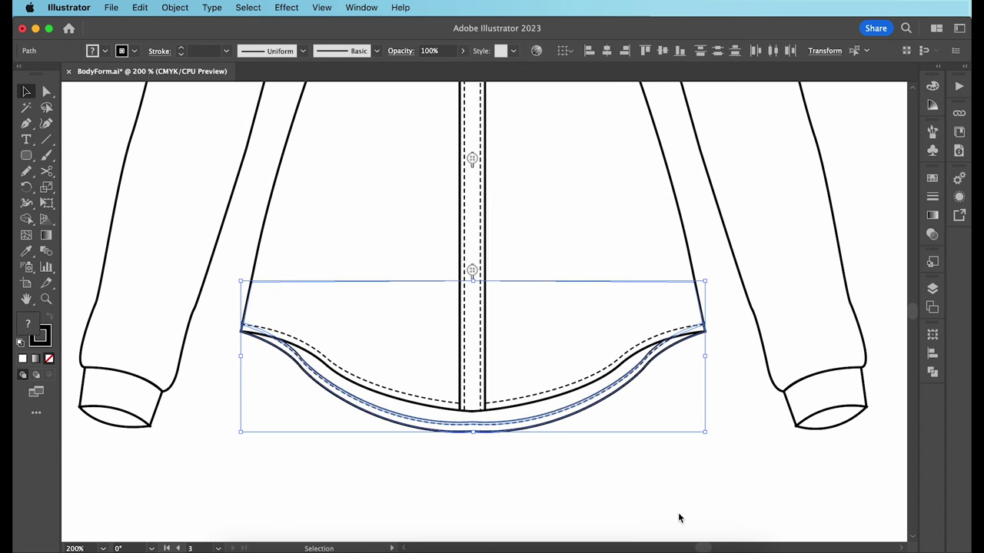
pyautogui.click(683, 487)
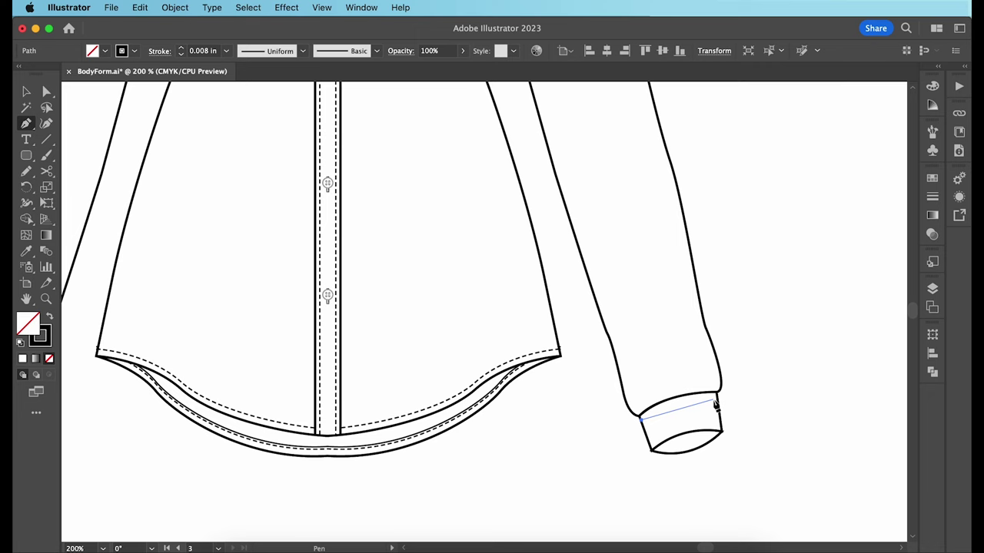
# Step: Draw curved dashed stitch lines on the right-hand cuff, below its top seam and above its opening edge
pyautogui.moveTo(715, 396); pyautogui.dragTo(764, 407)
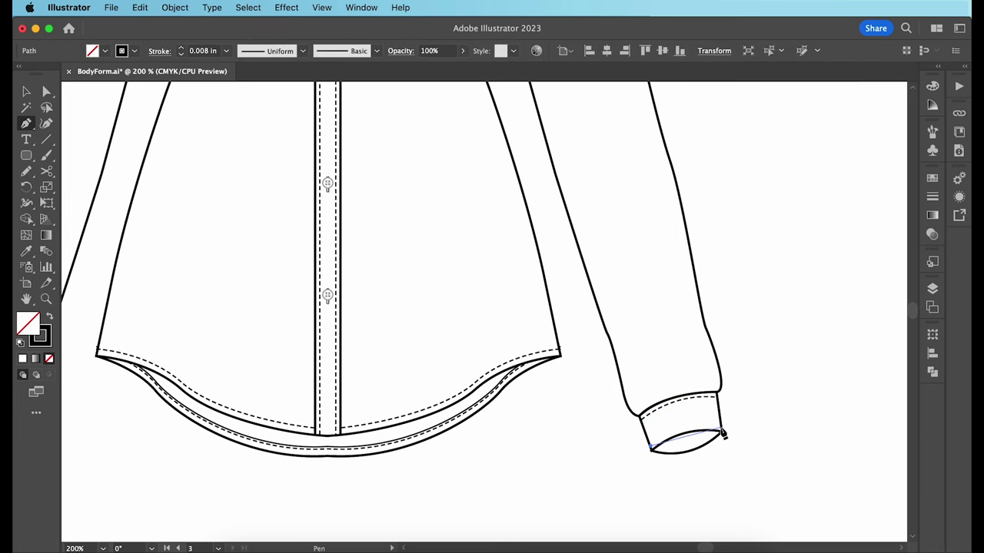
pyautogui.moveTo(723, 434); pyautogui.dragTo(768, 435)
pyautogui.keyDown('super'); pyautogui.click(713, 433); pyautogui.keyUp('super')
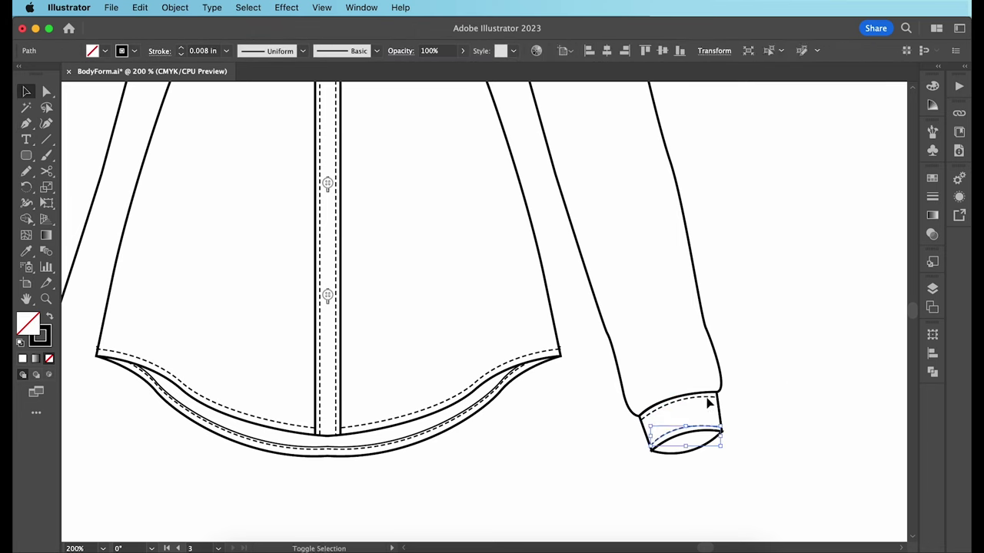
# Step: Mirror a copy of the right-hand cuff stitching and place it on the left-hand cuff
pyautogui.rightClick(644, 444)
pyautogui.moveTo(724, 463)
pyautogui.click(669, 466)
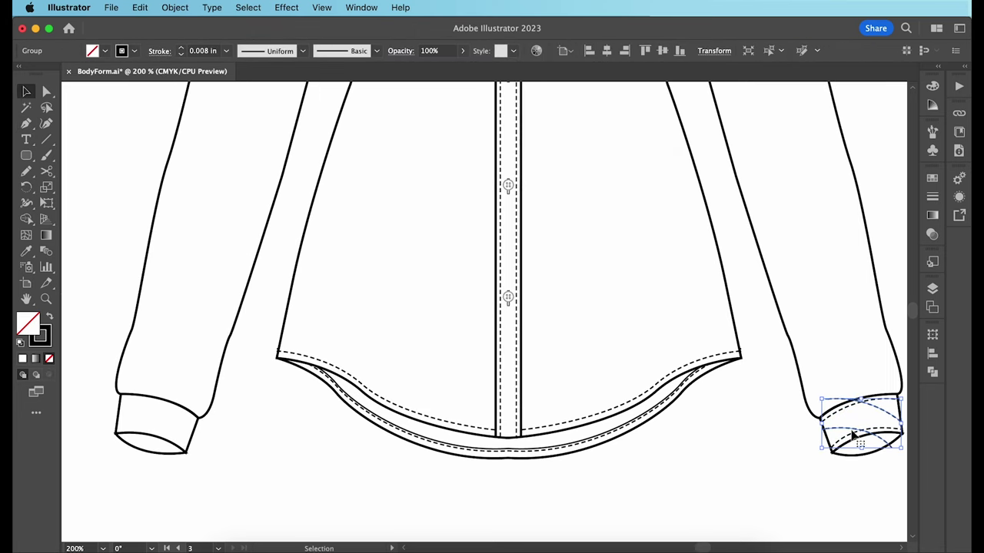
pyautogui.moveTo(851, 435); pyautogui.dragTo(145, 434)
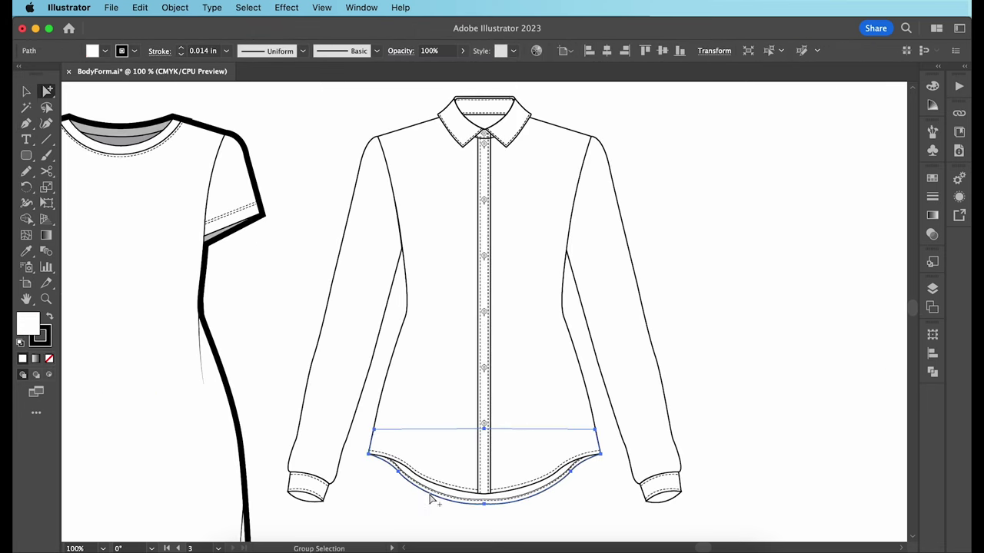
# Step: Fill the inner back hem, cuff openings and inside collar with the grey sampled from the dress neckline
pyautogui.press('i')
pyautogui.click(131, 137)
pyautogui.keyDown('super'); pyautogui.click(310, 503); pyautogui.keyUp('super')
pyautogui.press('i')
pyautogui.click(485, 495)
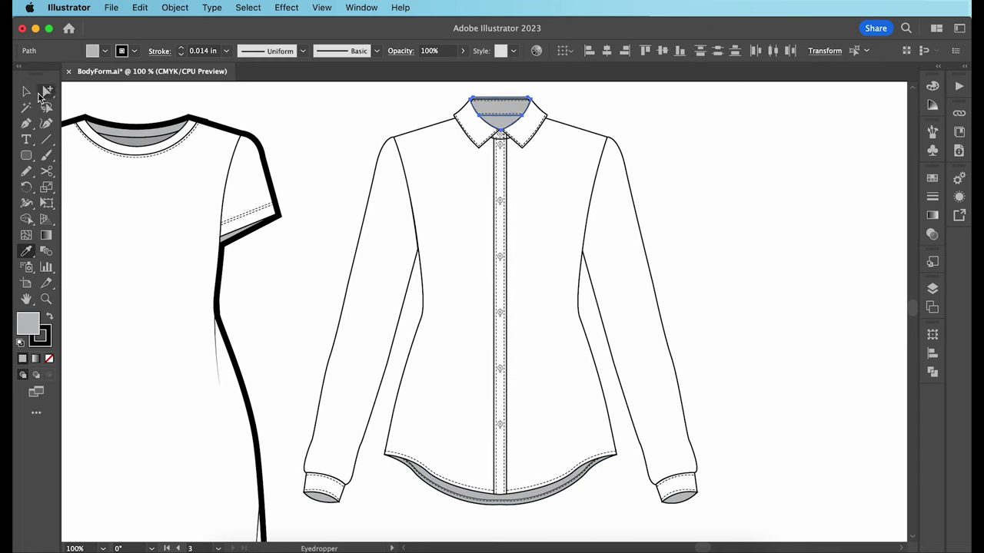
pyautogui.press('v')
pyautogui.click(301, 100)
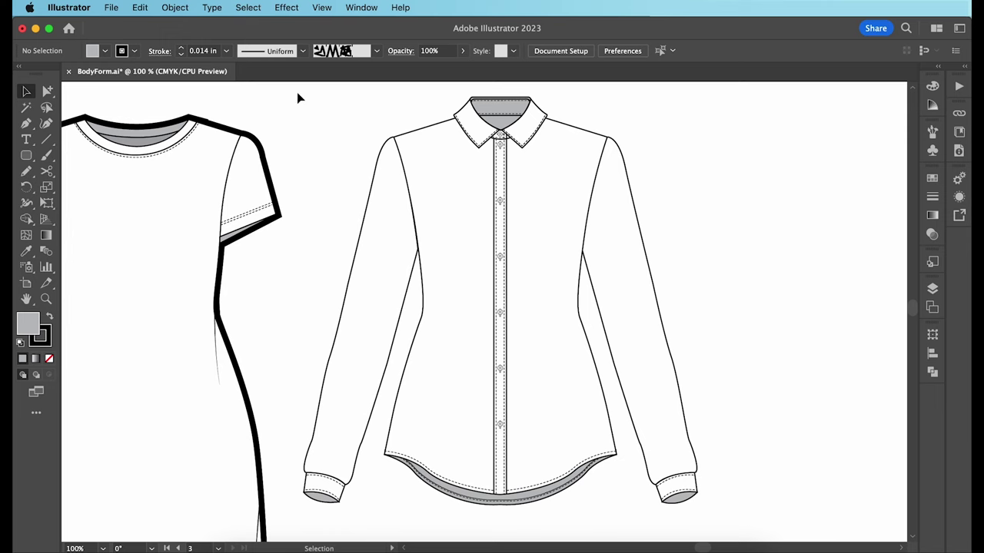
# Step: Place a duplicate of the whole shirt beside the original and unite it into a single silhouette
pyautogui.press('super+minus')
pyautogui.moveTo(523, 349); pyautogui.dragTo(804, 339)
pyautogui.click(932, 372)
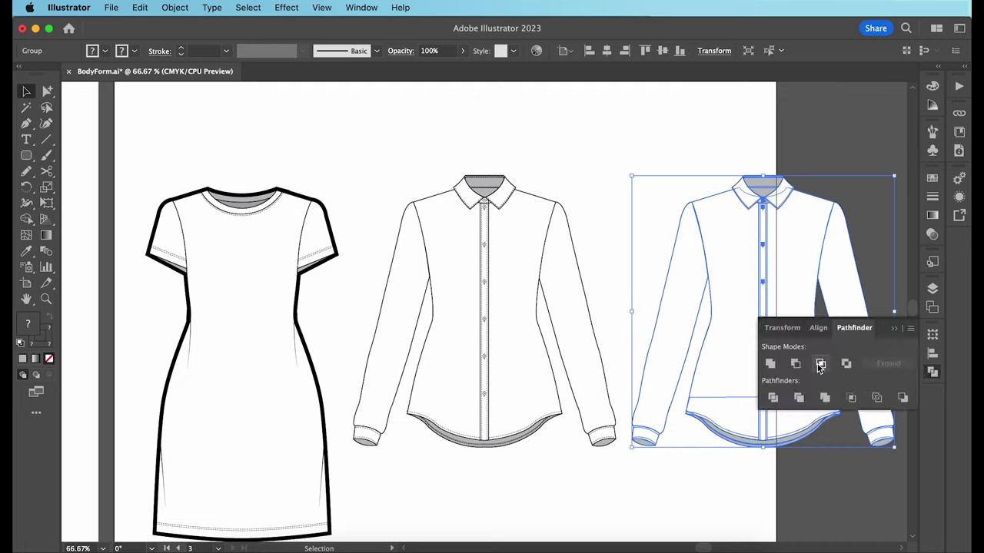
pyautogui.click(770, 365)
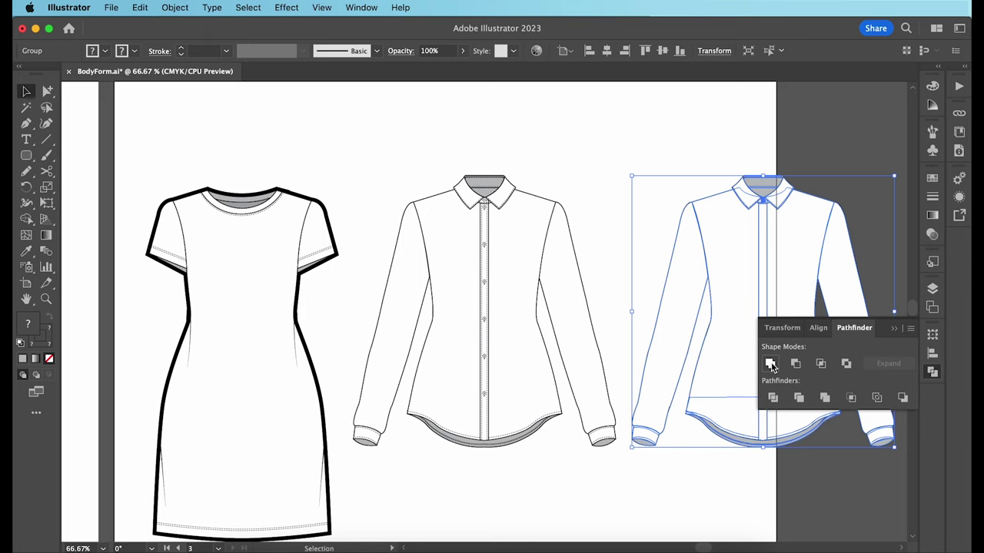
pyautogui.click(770, 365)
# Step: Give the united silhouette a 0.125 in stroke and position it behind the shirt as a bold outline
pyautogui.click(226, 51)
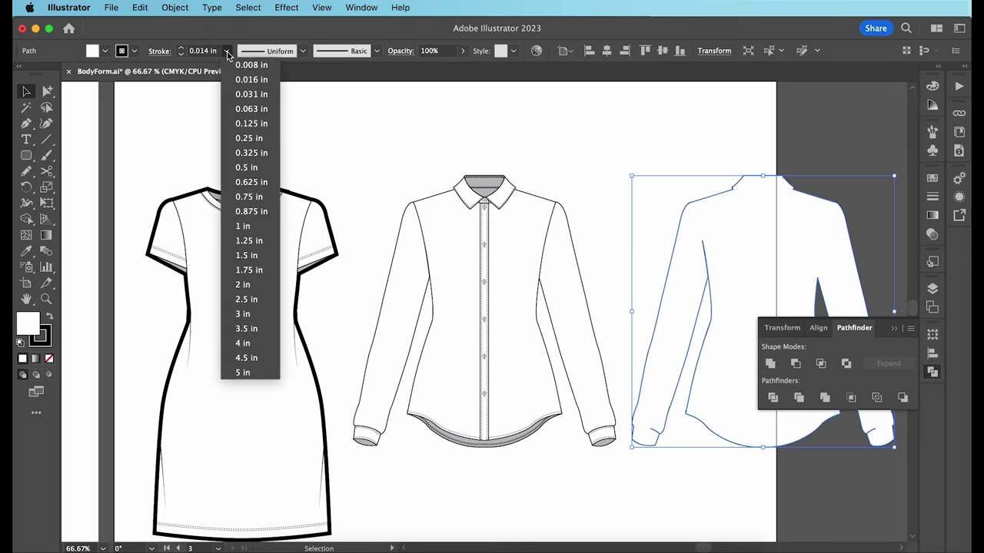
pyautogui.click(244, 123)
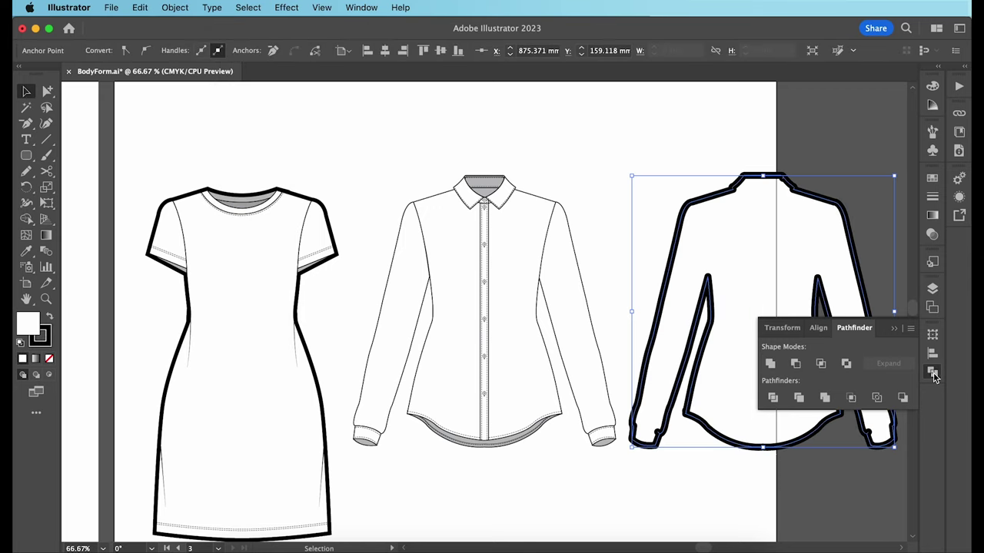
pyautogui.moveTo(743, 266); pyautogui.dragTo(497, 292)
pyautogui.click(719, 306)
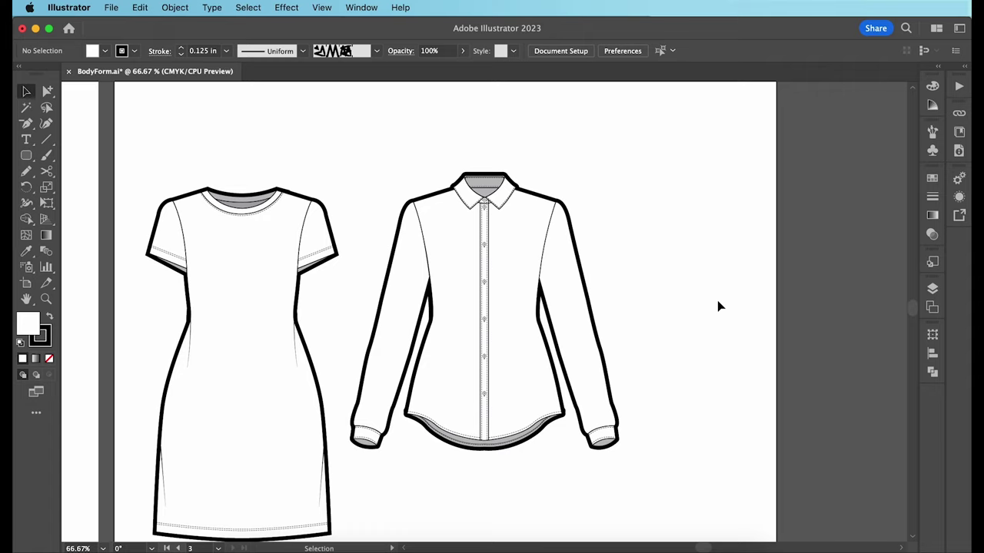
# Step: Draw a long, unfilled 0.014 in drape line down the shirt body beside the left-hand armhole
pyautogui.press('p')
pyautogui.press('/')
pyautogui.click(425, 213)
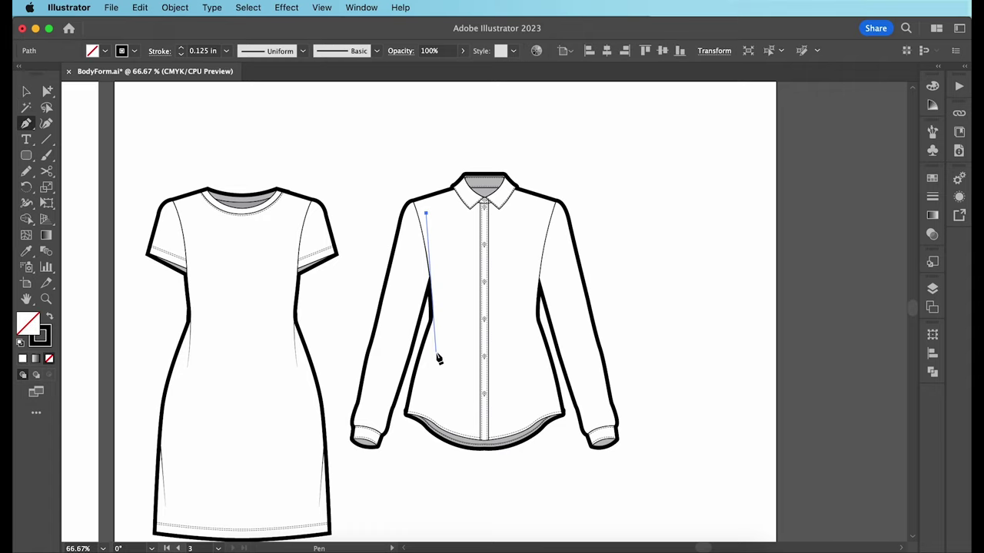
pyautogui.click(436, 353)
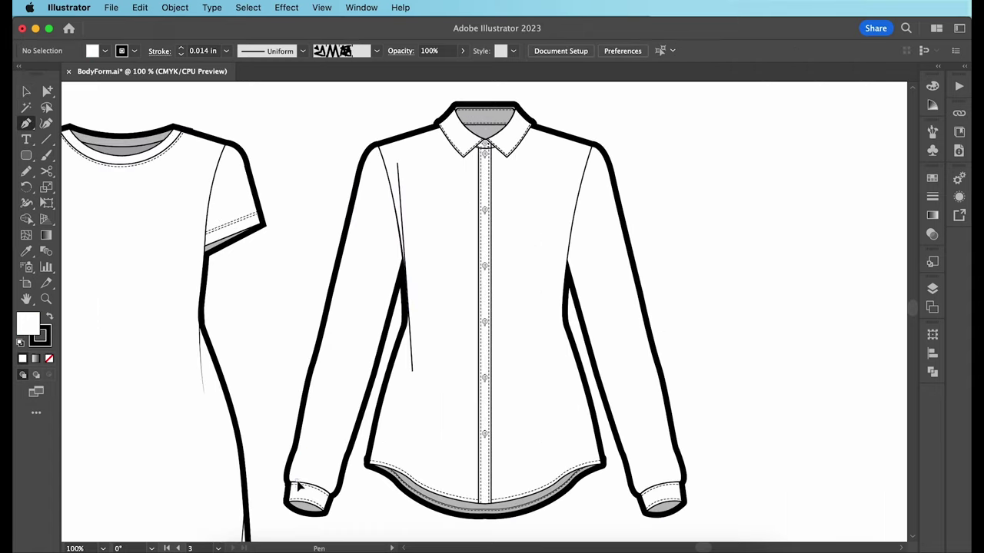
# Step: Draw three short curved gather lines on the left-hand sleeve just above the cuff
pyautogui.click(308, 437)
pyautogui.moveTo(298, 483)
pyautogui.mouseDown()
pyautogui.moveTo(297, 461)
pyautogui.moveTo(307, 476)
pyautogui.mouseUp()
pyautogui.keyDown('super'); pyautogui.click(323, 483); pyautogui.keyUp('super')
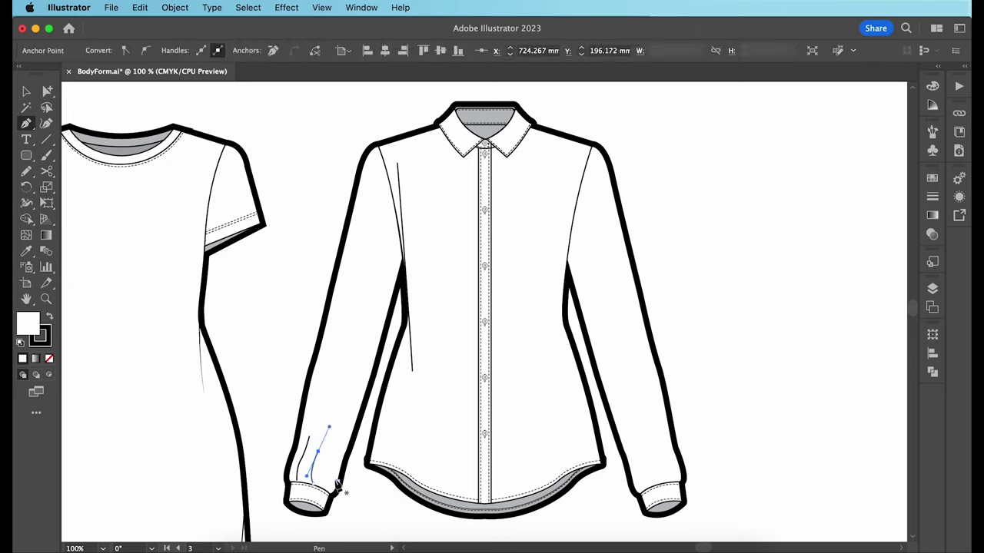
pyautogui.click(314, 483)
pyautogui.moveTo(328, 441); pyautogui.dragTo(343, 421)
# Step: Draw a curved underarm fold and two short elbow creases on the left-hand sleeve
pyautogui.click(394, 235)
pyautogui.moveTo(372, 336)
pyautogui.mouseDown()
pyautogui.moveTo(354, 386)
pyautogui.moveTo(366, 343)
pyautogui.moveTo(323, 343)
pyautogui.mouseUp()
pyautogui.click(334, 337)
pyautogui.keyDown('super'); pyautogui.click(369, 349); pyautogui.keyUp('super')
pyautogui.click(368, 347)
# Step: Draw a long drape line down the right-hand side of the shirt body and gather lines above the right-hand cuff
pyautogui.press('super+shift+a')
pyautogui.click(560, 209)
pyautogui.click(635, 469)
pyautogui.moveTo(647, 487); pyautogui.dragTo(658, 491)
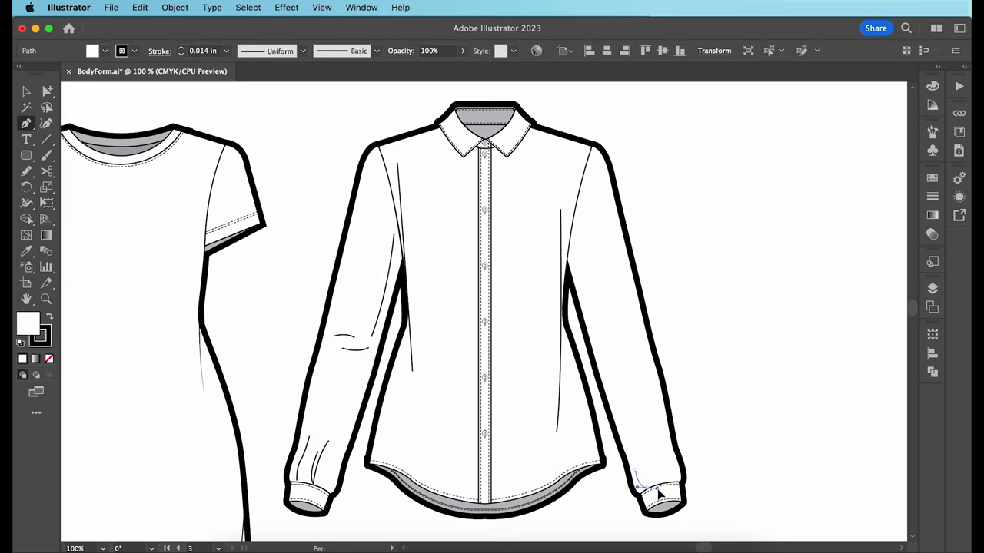
pyautogui.click(647, 480)
pyautogui.moveTo(635, 439)
pyautogui.mouseDown()
pyautogui.moveTo(624, 407)
pyautogui.moveTo(659, 420)
pyautogui.mouseUp()
pyautogui.click(671, 478)
# Step: Draw two curved elbow creases and a short shoulder fold on the right-hand sleeve
pyautogui.click(600, 329)
pyautogui.moveTo(623, 323); pyautogui.dragTo(637, 327)
pyautogui.press('Escape')
pyautogui.click(601, 337)
pyautogui.press('Escape')
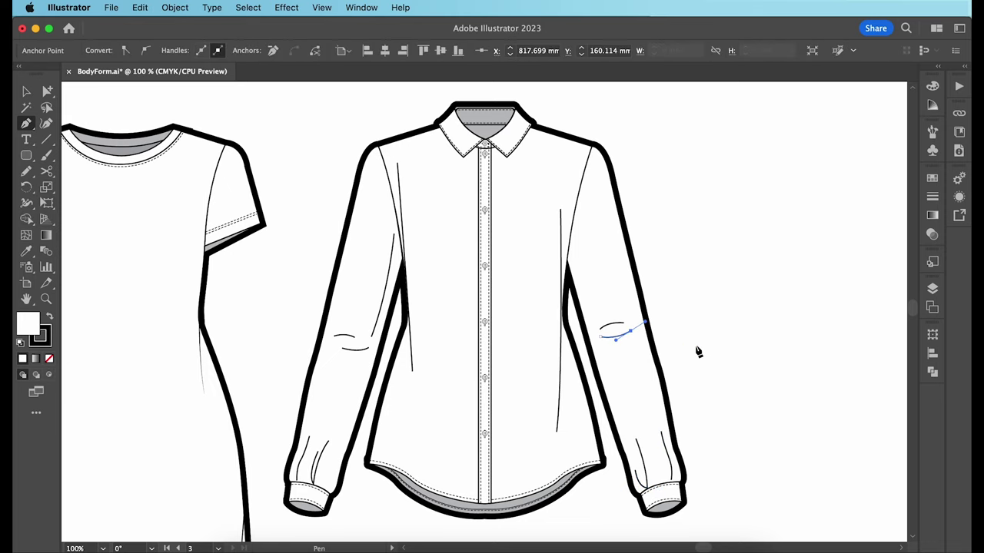
pyautogui.click(592, 161)
pyautogui.moveTo(610, 208); pyautogui.dragTo(618, 237)
# Step: Apply the elliptical width profile, tapered at both ends, to the body drape, underarm, elbow and shoulder fold lines
pyautogui.press('v')
pyautogui.click(605, 192)
pyautogui.keyDown('shift'); pyautogui.click(562, 221); pyautogui.keyUp('shift')
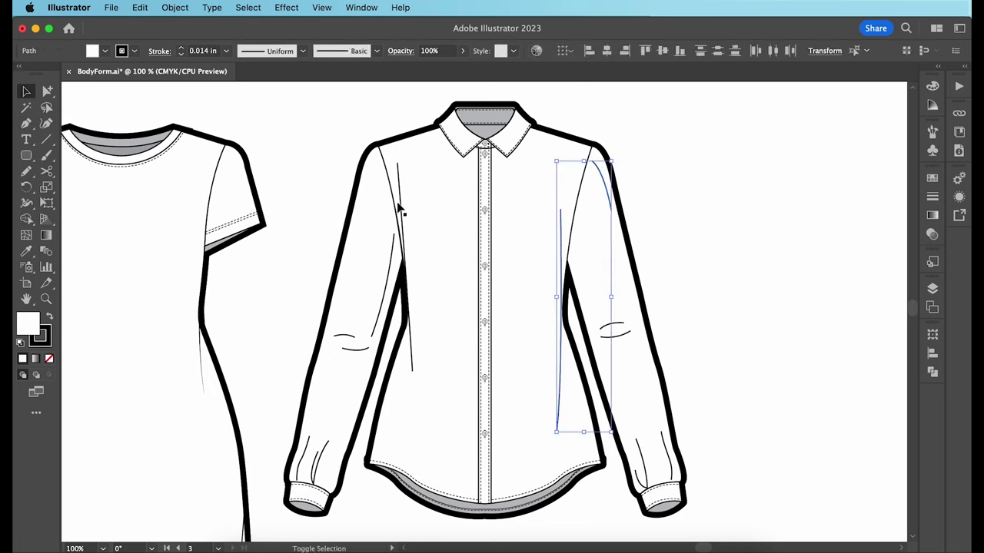
pyautogui.keyDown('shift'); pyautogui.click(398, 202); pyautogui.keyUp('shift')
pyautogui.keyDown('shift'); pyautogui.click(391, 256); pyautogui.keyUp('shift')
pyautogui.keyDown('shift'); pyautogui.click(356, 348); pyautogui.keyUp('shift')
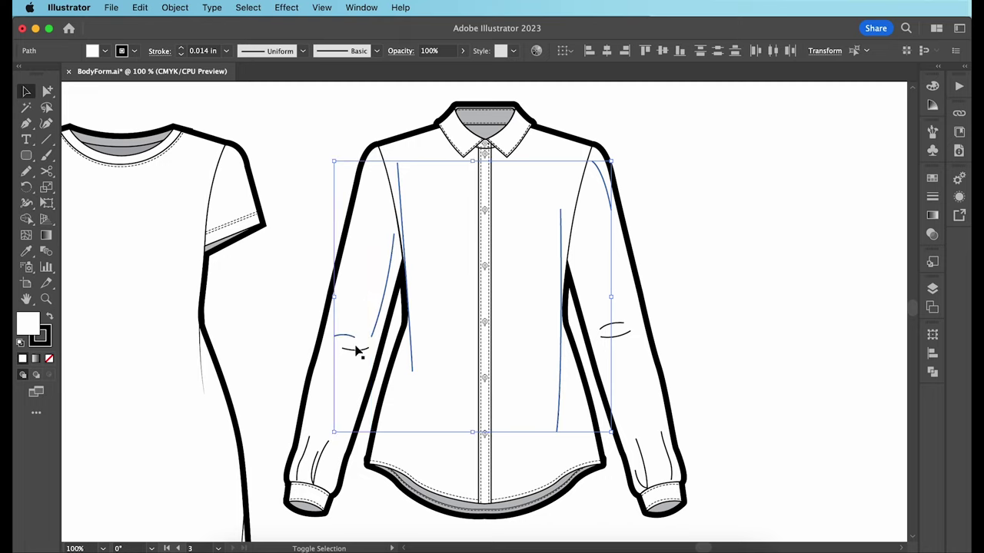
pyautogui.keyDown('shift'); pyautogui.click(619, 336); pyautogui.keyUp('shift')
pyautogui.click(376, 50)
pyautogui.click(281, 98)
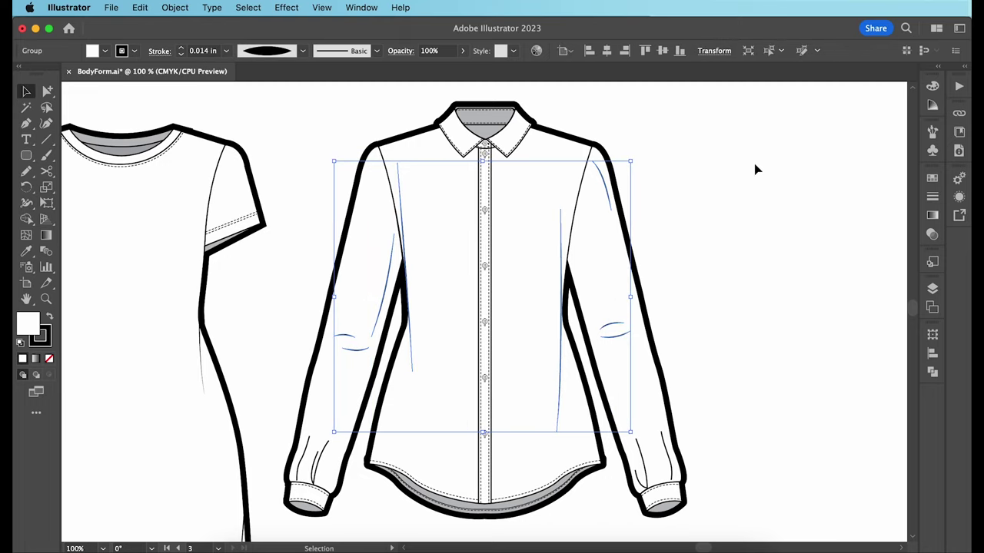
pyautogui.click(757, 168)
# Step: Apply a width profile that tapers at one end to the outer gather line above each cuff
pyautogui.keyDown('shift'); pyautogui.click(670, 465); pyautogui.keyUp('shift')
pyautogui.keyDown('shift'); pyautogui.click(644, 471); pyautogui.keyUp('shift')
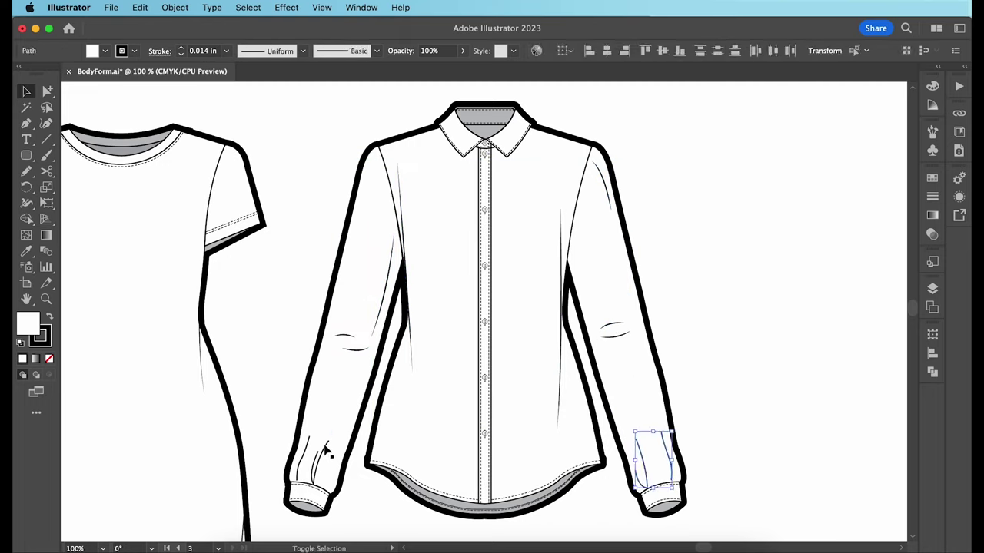
pyautogui.keyDown('shift'); pyautogui.click(324, 447); pyautogui.keyUp('shift')
pyautogui.click(310, 452)
pyautogui.click(303, 454)
pyautogui.keyDown('shift'); pyautogui.click(667, 455); pyautogui.keyUp('shift')
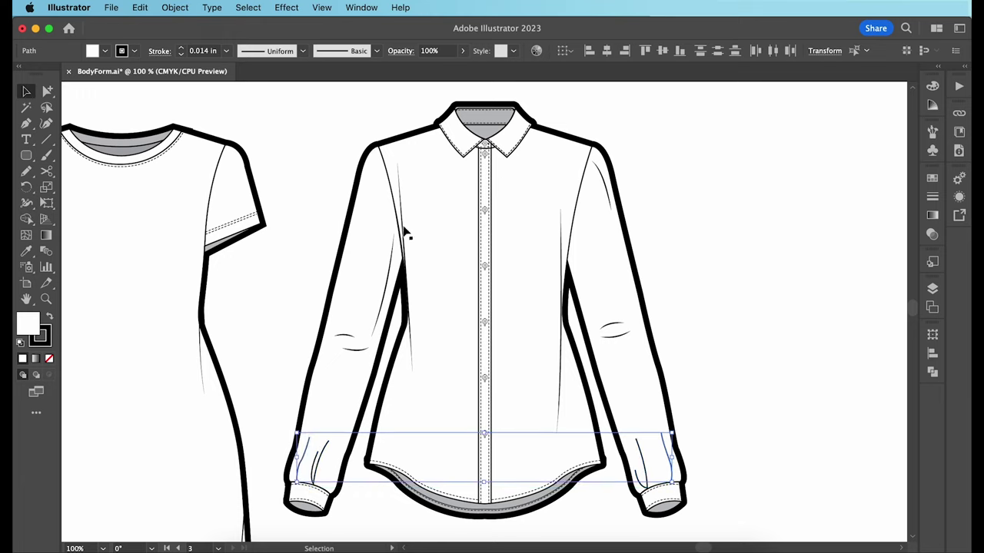
pyautogui.click(281, 52)
pyautogui.click(264, 156)
pyautogui.click(283, 326)
# Step: Apply the elliptical width profile to the inner gather lines above both cuffs
pyautogui.click(326, 445)
pyautogui.keyDown('shift'); pyautogui.click(645, 475); pyautogui.keyUp('shift')
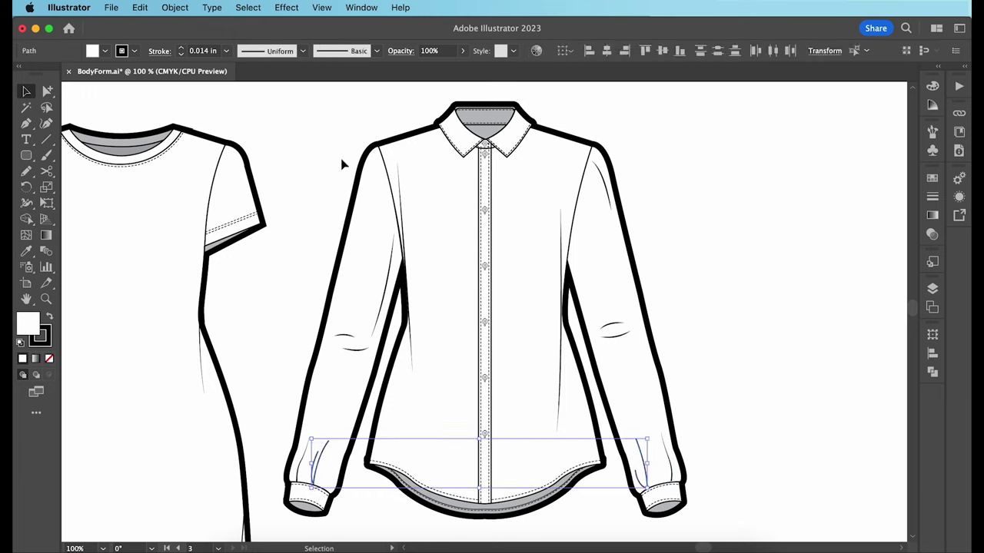
pyautogui.click(285, 51)
pyautogui.click(292, 97)
pyautogui.click(343, 123)
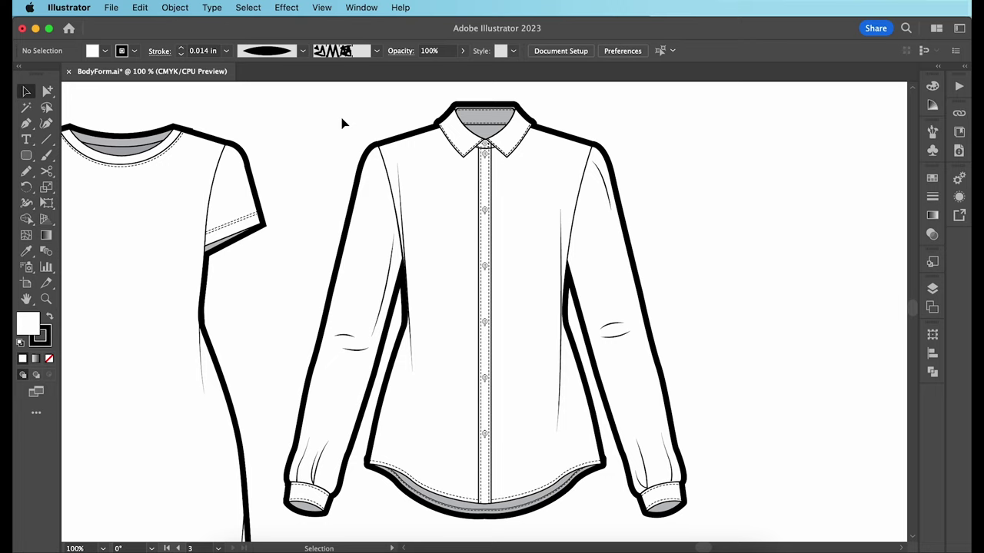
# Step: On the body form, draw the closed right-hand half of a top's body, from wide neckline to high hip
pyautogui.press('super+0')
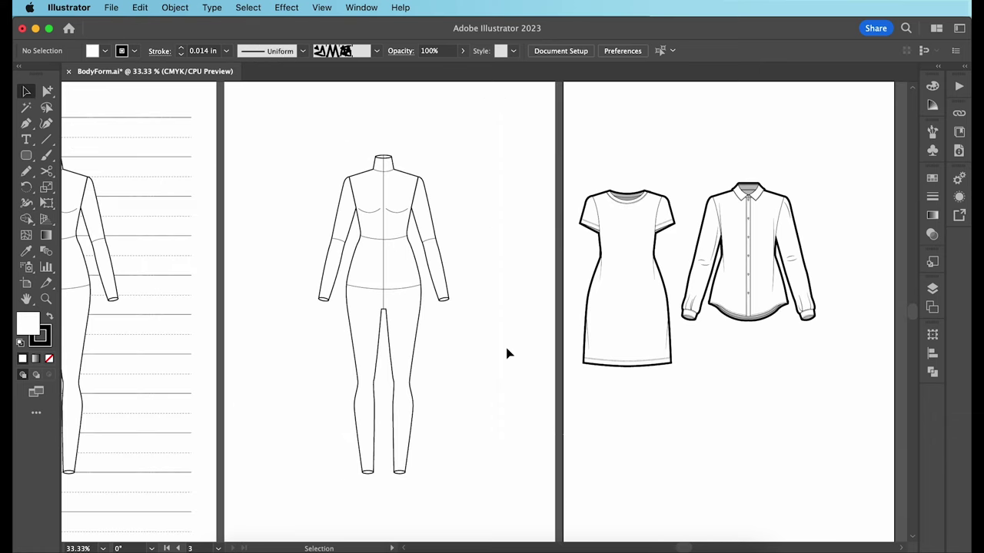
pyautogui.press('super+1')
pyautogui.press('p')
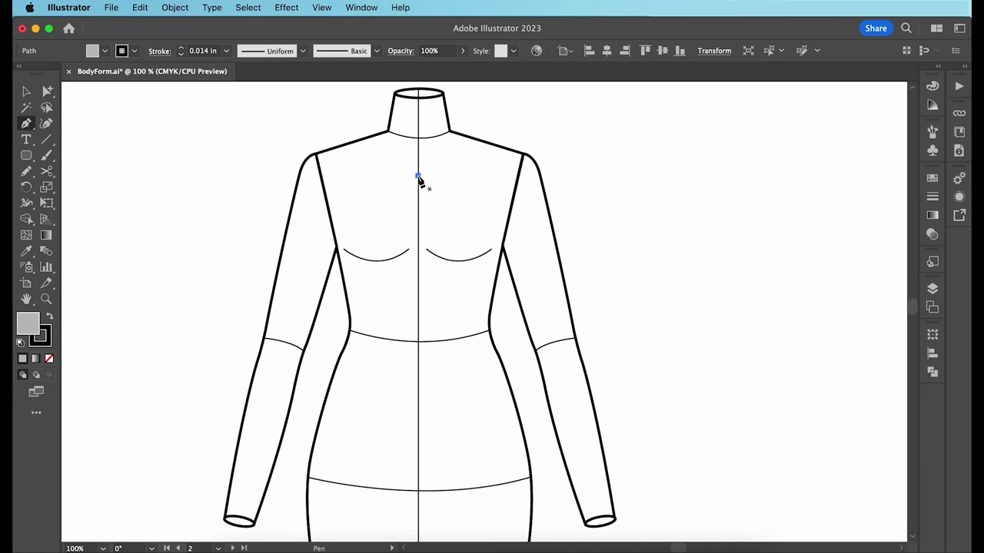
pyautogui.click(418, 174)
pyautogui.moveTo(479, 136); pyautogui.dragTo(512, 152)
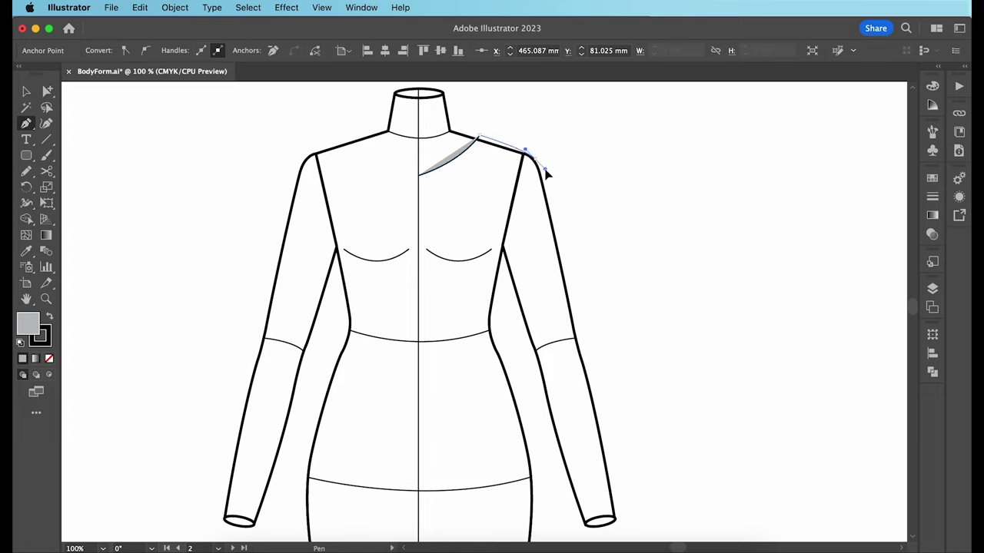
pyautogui.click(534, 159)
pyautogui.moveTo(507, 248); pyautogui.dragTo(510, 347)
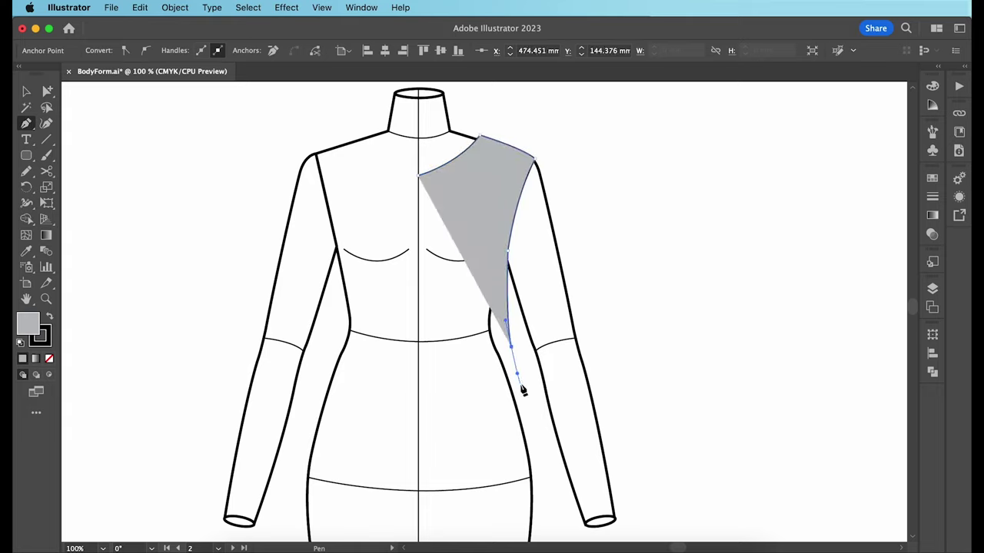
pyautogui.click(522, 427)
pyautogui.click(418, 436)
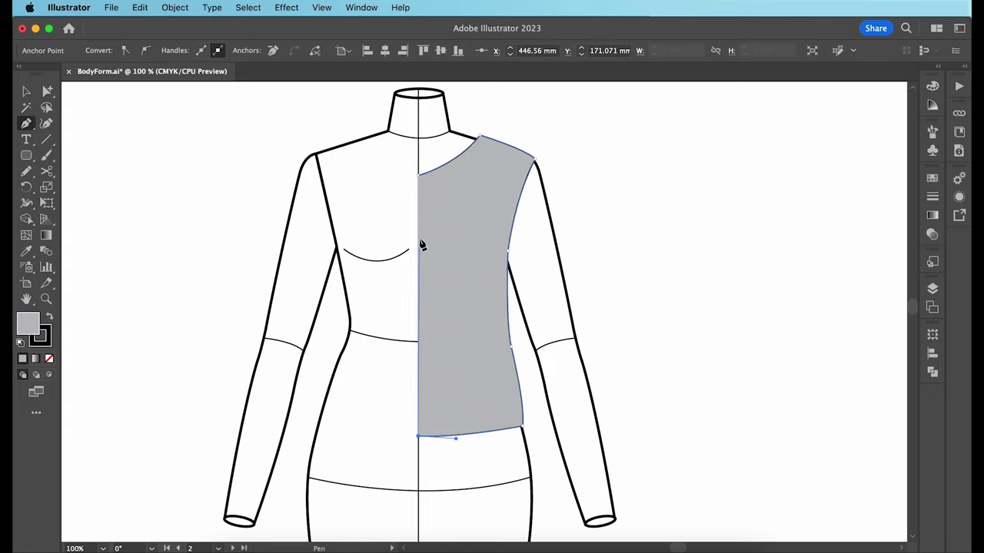
pyautogui.click(418, 174)
# Step: Reshape the half body's side seam by moving its waist curve and underarm point slightly outward
pyautogui.press('a')
pyautogui.moveTo(507, 320); pyautogui.dragTo(512, 319)
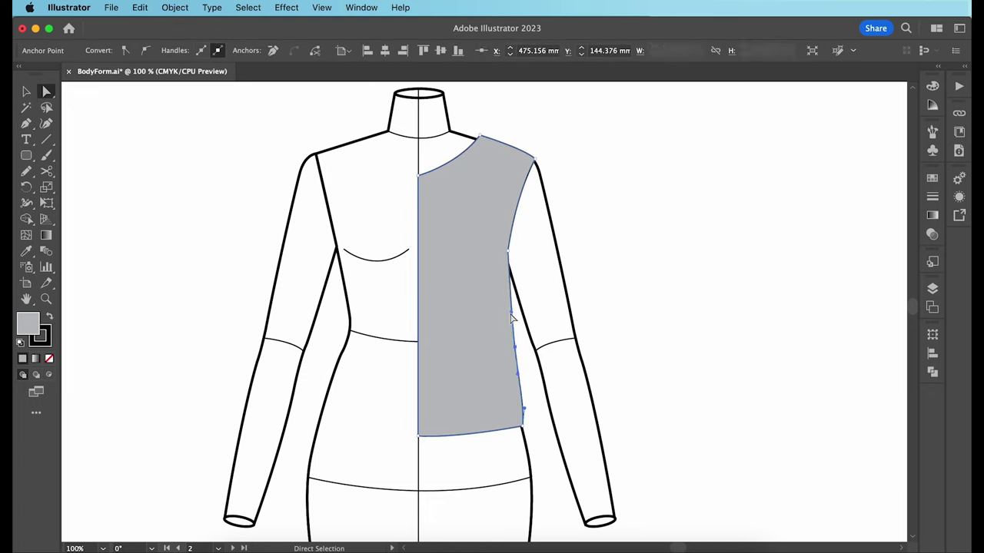
pyautogui.moveTo(508, 250); pyautogui.dragTo(512, 250)
pyautogui.click(632, 300)
# Step: Draw a closed long-sleeve shape from the shoulder to above the wrist, following the body form's arm and the armhole
pyautogui.press('p')
pyautogui.moveTo(536, 160); pyautogui.dragTo(560, 501)
pyautogui.click(612, 481)
pyautogui.click(570, 491)
pyautogui.moveTo(548, 435); pyautogui.dragTo(546, 429)
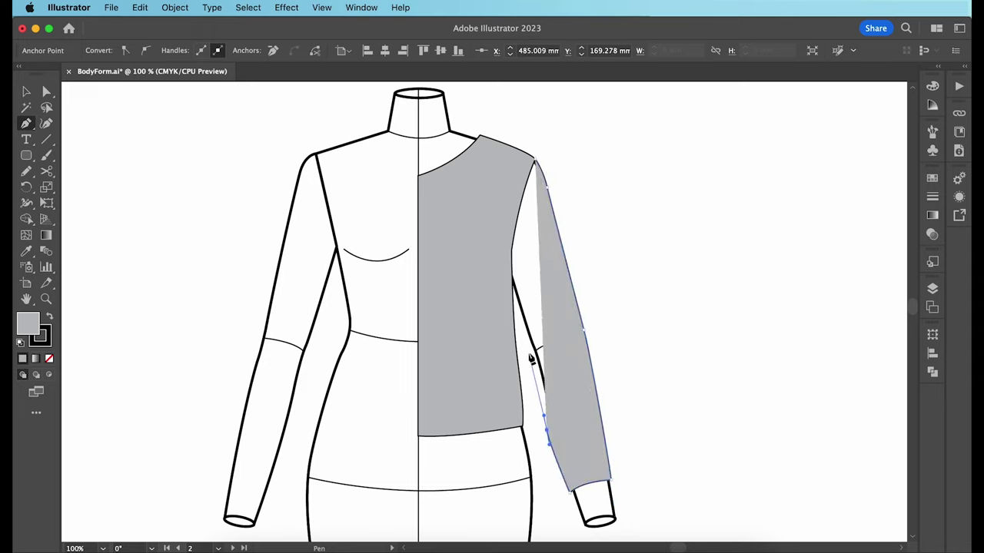
pyautogui.moveTo(516, 306); pyautogui.dragTo(519, 211)
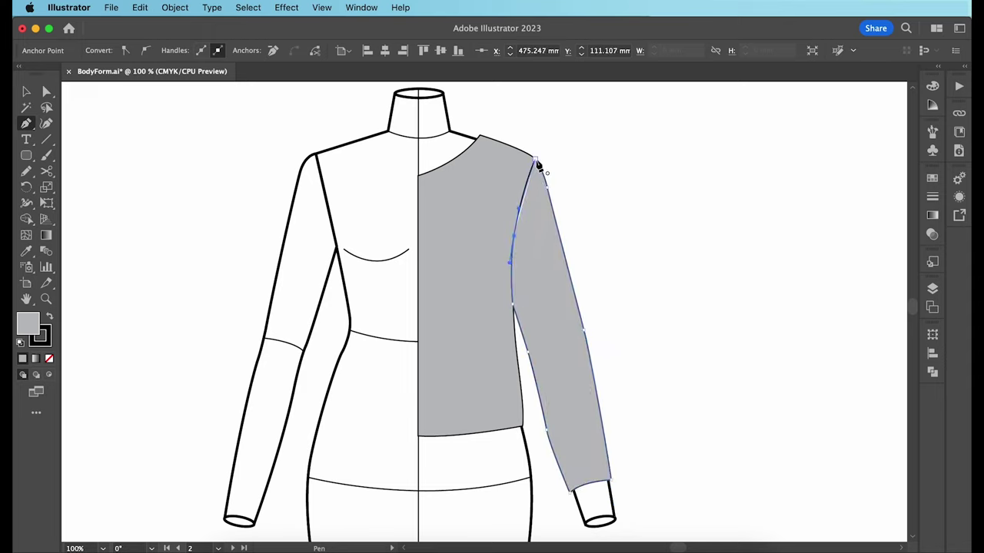
pyautogui.click(535, 160)
pyautogui.press('super+shift+a')
# Step: Draw a closed cuff shape at the lower end of the sleeve
pyautogui.click(570, 493)
pyautogui.click(580, 513)
pyautogui.moveTo(613, 505); pyautogui.dragTo(634, 514)
pyautogui.click(613, 505)
pyautogui.click(611, 480)
pyautogui.moveTo(571, 492); pyautogui.dragTo(555, 509)
pyautogui.keyDown('super'); pyautogui.click(533, 434); pyautogui.keyUp('super')
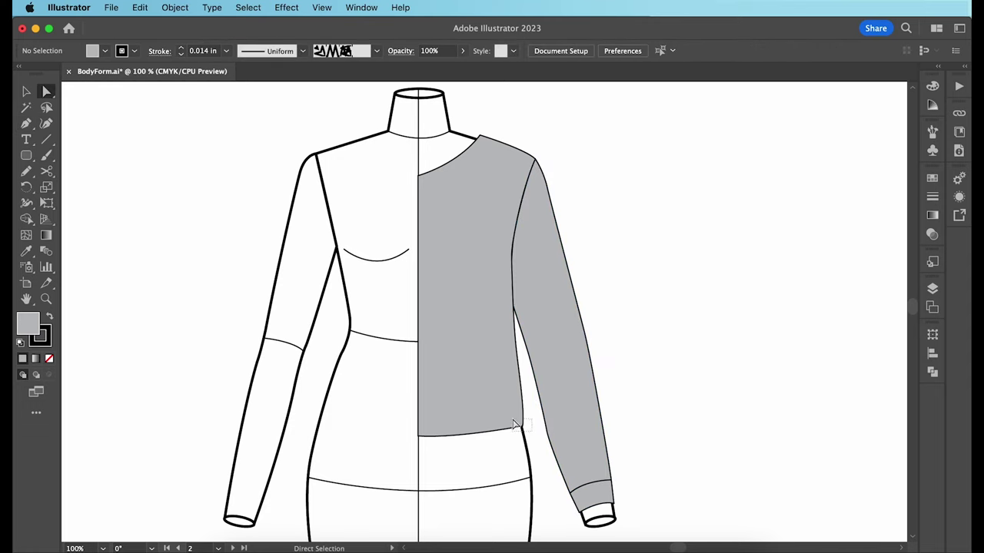
# Step: Extend the body's lower side corner slightly outward and draw a closed hem band beneath the half body
pyautogui.keyDown('super'); pyautogui.click(514, 424); pyautogui.keyUp('super')
pyautogui.click(525, 425)
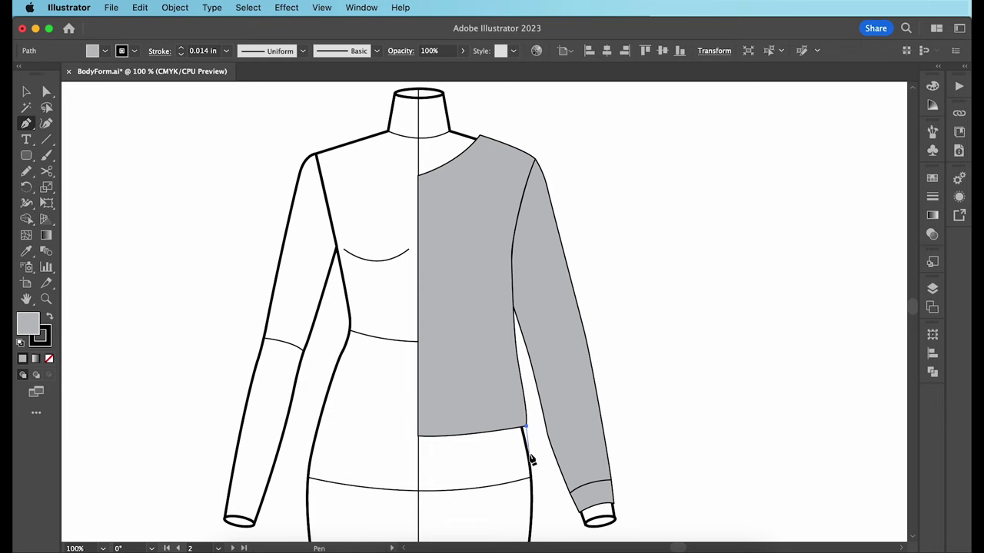
pyautogui.click(529, 456)
pyautogui.click(419, 465)
pyautogui.click(418, 437)
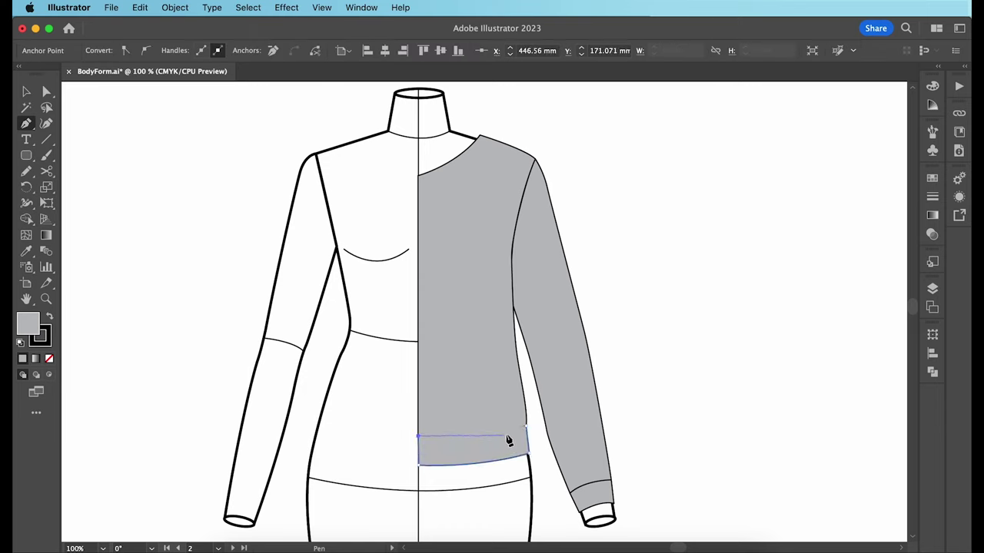
pyautogui.click(525, 425)
# Step: Group the half body, sleeve, cuff and hem band, then copy the group in place
pyautogui.keyDown('super'); pyautogui.click(362, 137); pyautogui.keyUp('super')
pyautogui.scroll(1, 373, 124)
pyautogui.moveTo(373, 124); pyautogui.dragTo(661, 524)
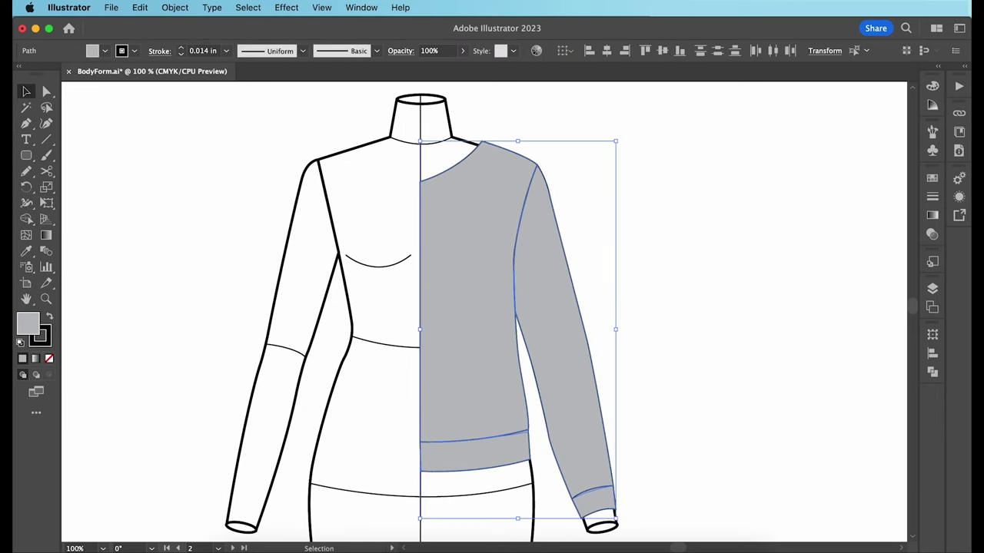
pyautogui.press('super+g')
pyautogui.press('super+c')
pyautogui.press('super+shift+v')
# Step: Mirror the copied half and move it across the body form so both halves meet at centre front
pyautogui.rightClick(428, 388)
pyautogui.moveTo(539, 465)
pyautogui.click(598, 438)
pyautogui.press('Return')
pyautogui.moveTo(574, 382); pyautogui.dragTo(387, 395)
pyautogui.click(622, 346)
# Step: Move both halves of the new top onto the garment artboard beside the finished shirt
pyautogui.press('super+alt+0')
pyautogui.click(177, 224)
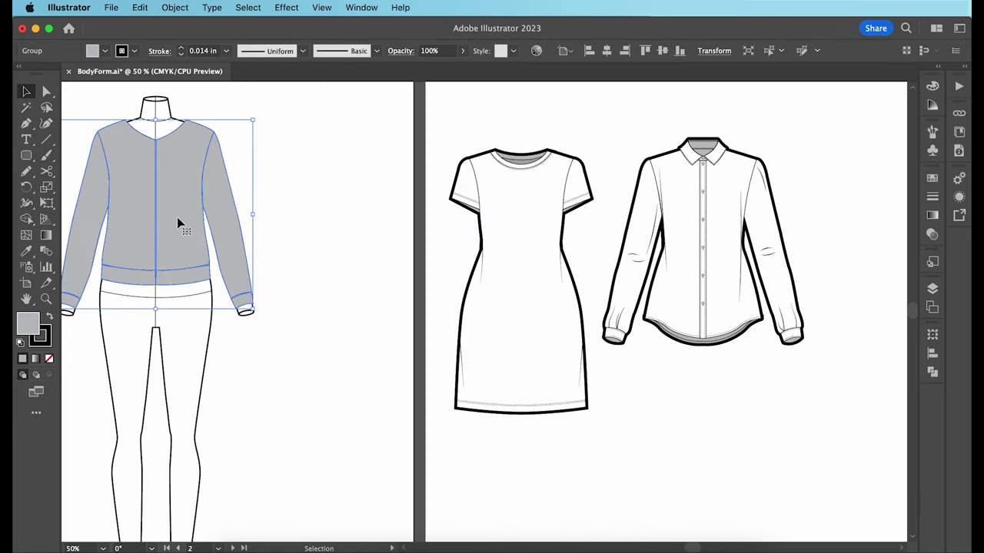
pyautogui.moveTo(175, 222); pyautogui.dragTo(693, 227)
pyautogui.click(820, 230)
pyautogui.press('super+1')
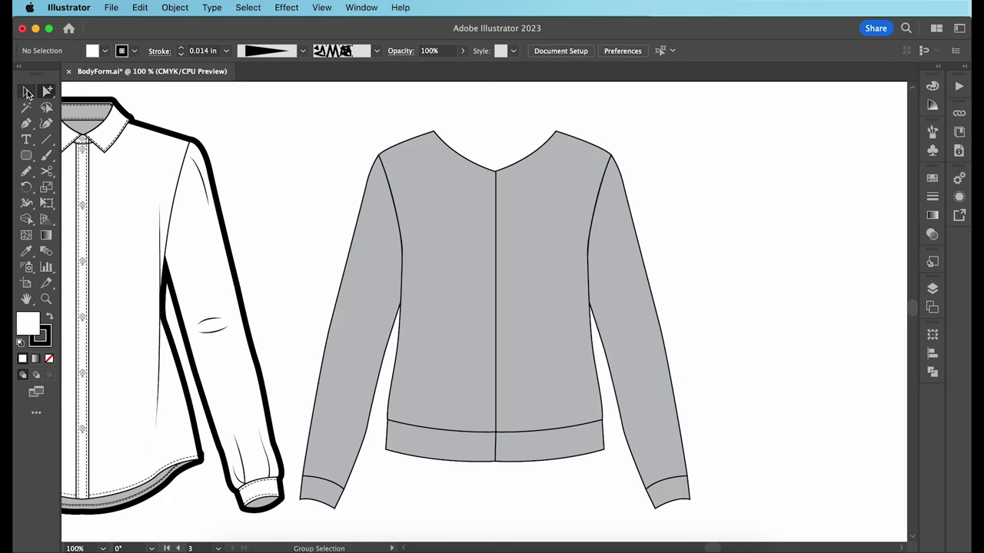
# Step: Apply the default white fill and black stroke to both halves of the new top
pyautogui.click(546, 273)
pyautogui.press('d')
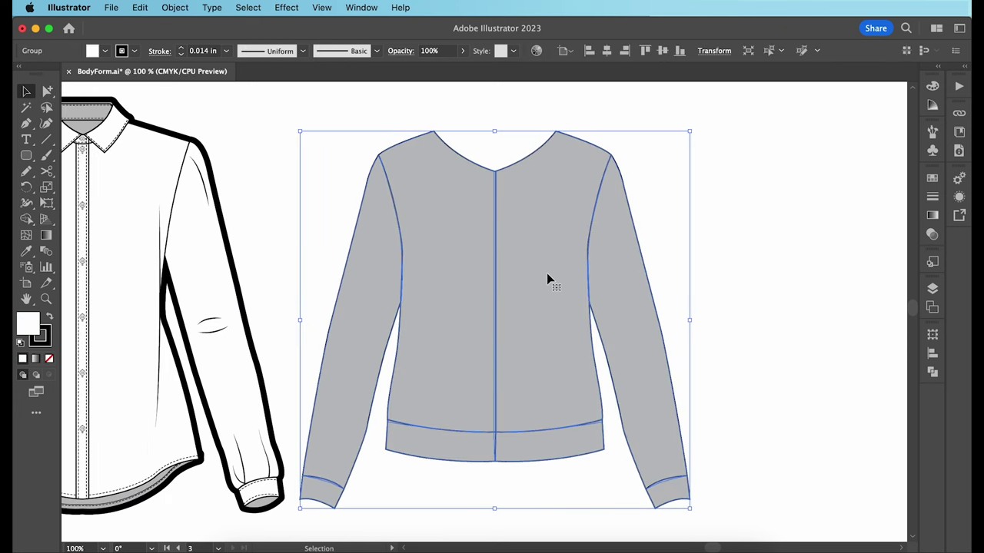
pyautogui.click(782, 301)
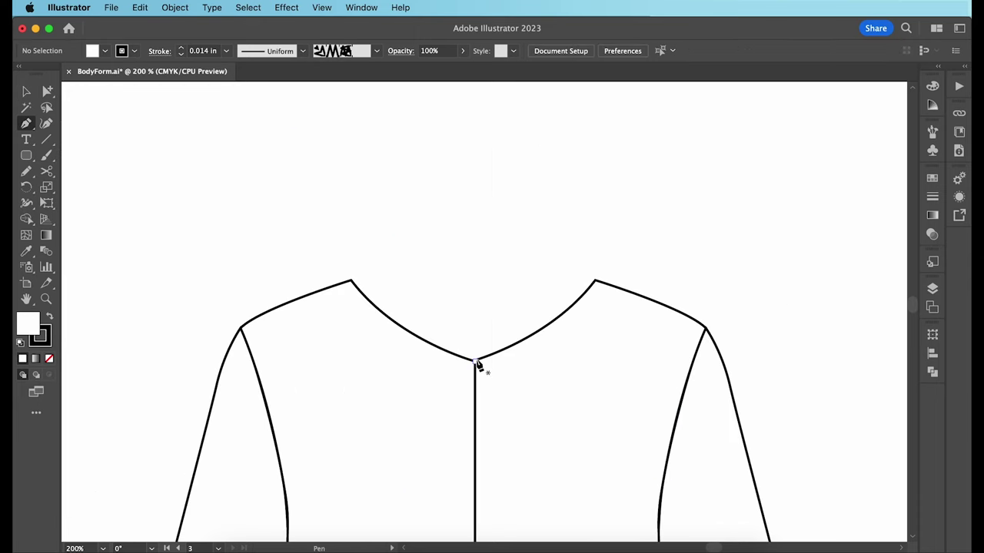
# Step: Draw a closed, curved neck piece rising from the centre-front neck point to just above one shoulder's neck point
pyautogui.click(474, 359)
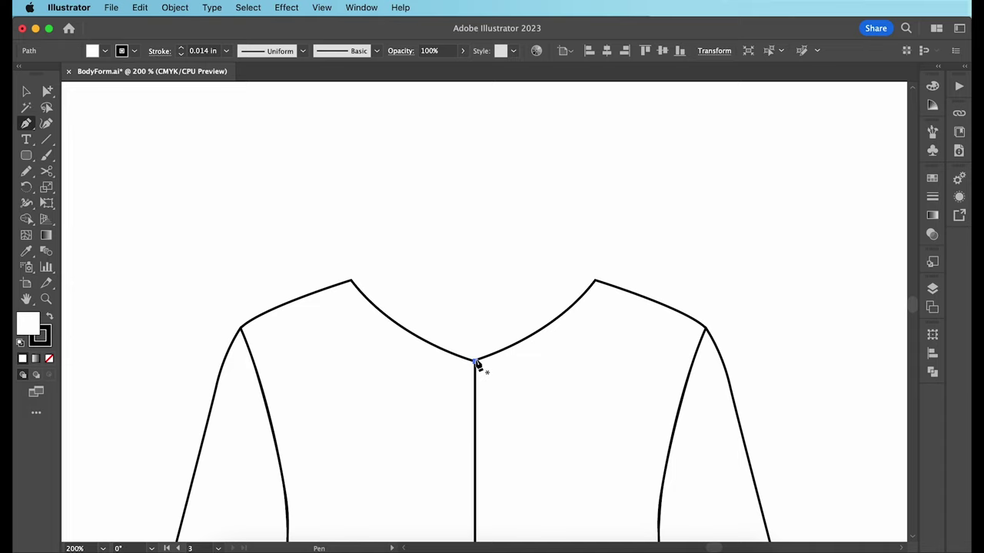
pyautogui.moveTo(596, 262); pyautogui.dragTo(669, 210)
pyautogui.click(596, 260)
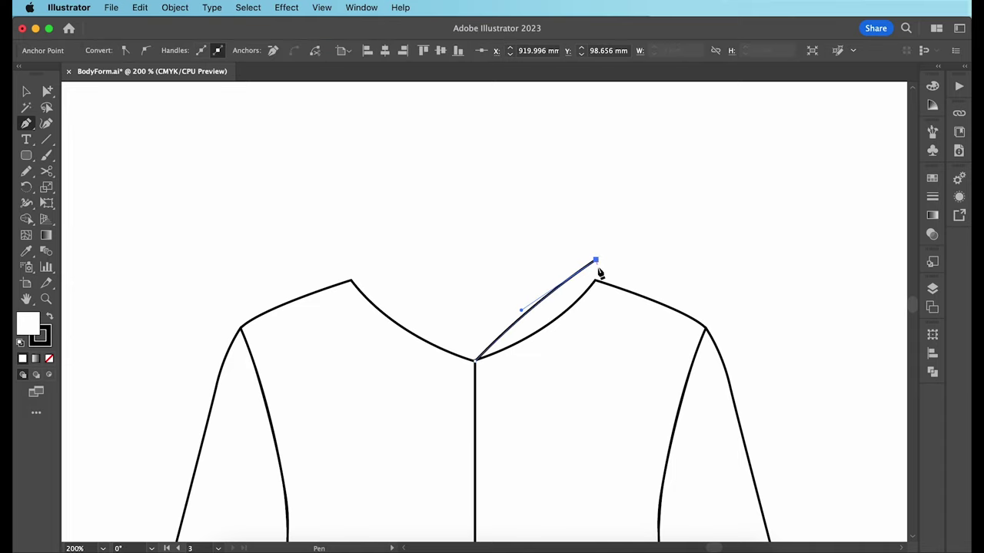
pyautogui.click(595, 281)
pyautogui.moveTo(475, 362); pyautogui.dragTo(384, 391)
pyautogui.keyDown('super'); pyautogui.click(384, 390); pyautogui.keyUp('super')
# Step: Draw the closed lower hood panel above the neck piece, with a rounded outer corner and a front edge meeting at centre front
pyautogui.click(595, 260)
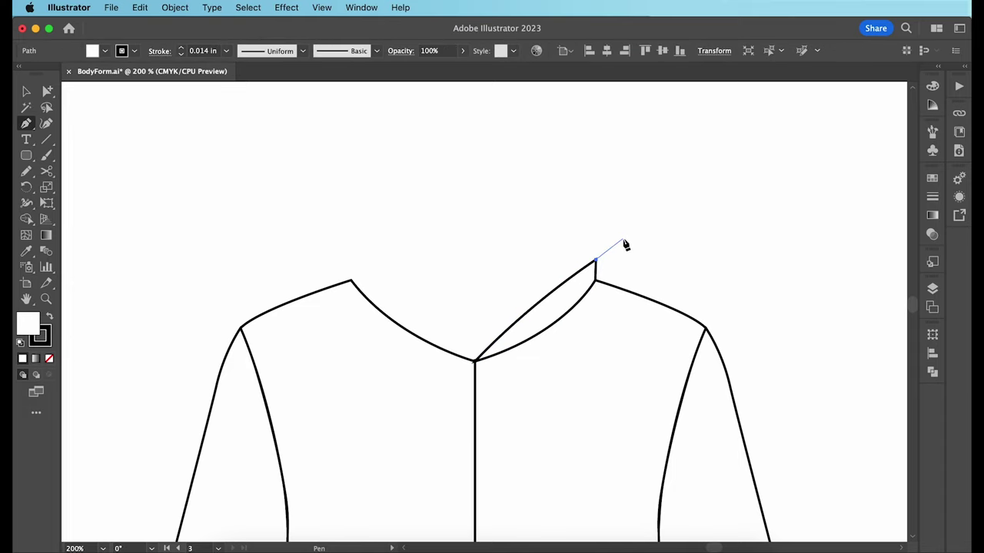
pyautogui.click(622, 241)
pyautogui.moveTo(619, 230); pyautogui.dragTo(611, 232)
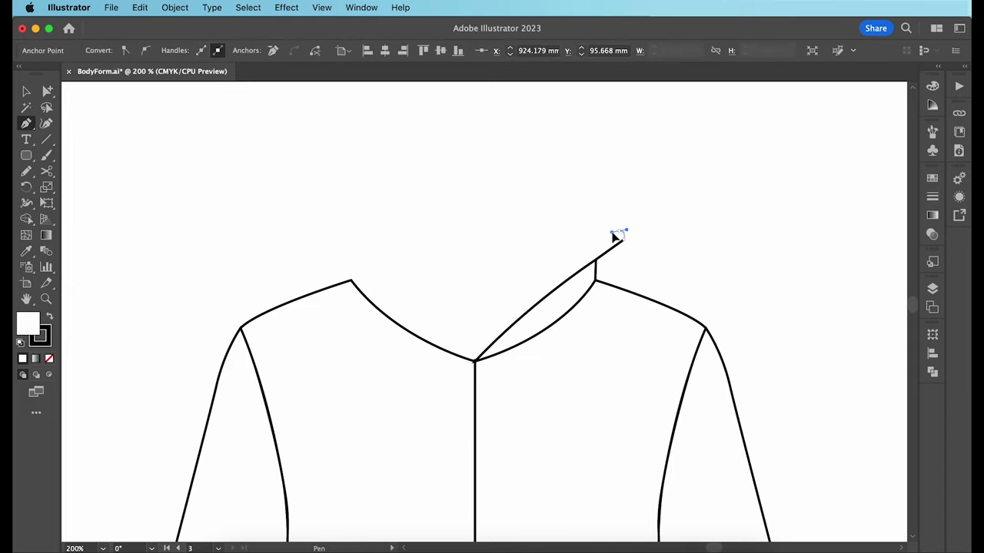
pyautogui.click(550, 230)
pyautogui.moveTo(474, 360); pyautogui.dragTo(468, 394)
pyautogui.click(475, 360)
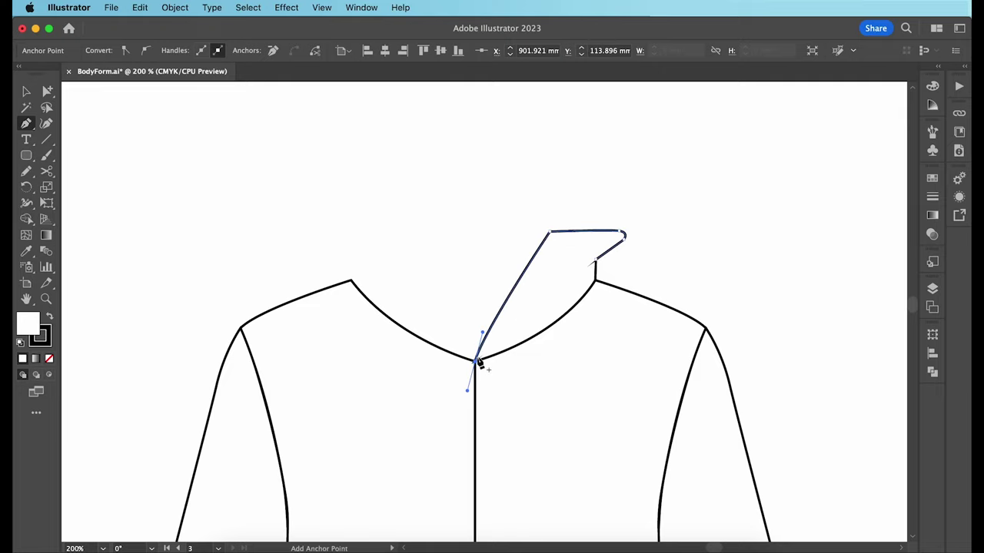
pyautogui.click(596, 261)
# Step: Draw the closed upper half of the hood from the centre line, curving from the crown to the lower panel's outer corner
pyautogui.scroll(2, 549, 268)
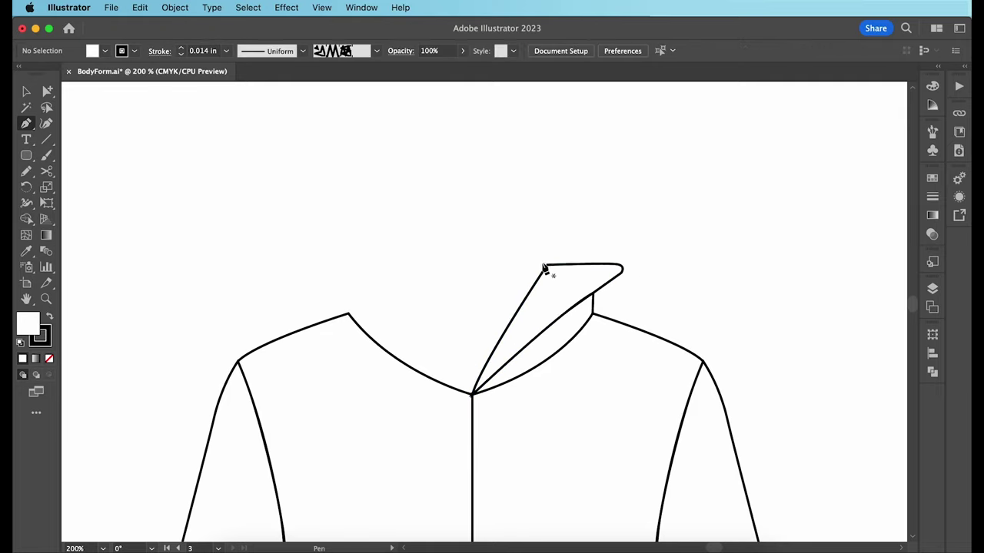
pyautogui.click(472, 265)
pyautogui.click(471, 97)
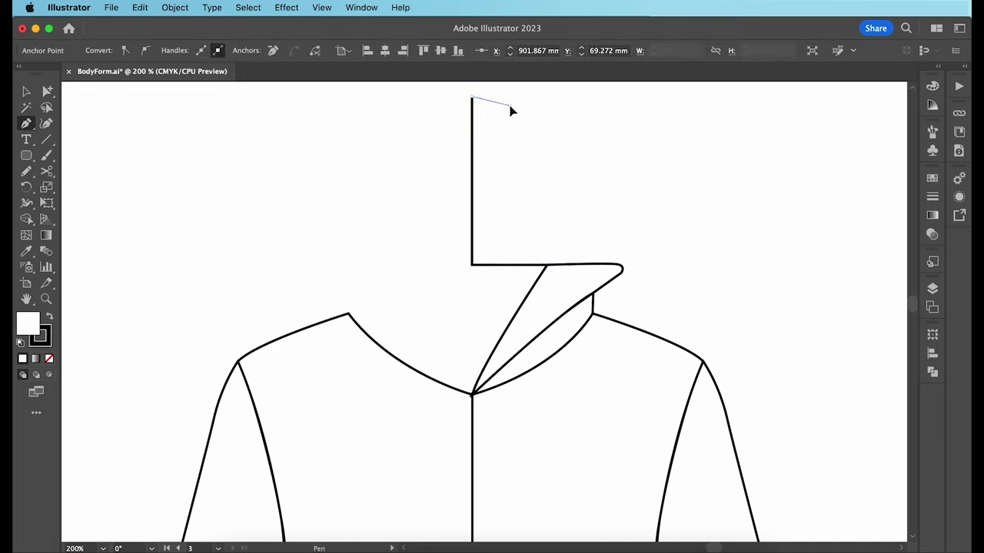
pyautogui.moveTo(536, 119); pyautogui.dragTo(536, 120)
pyautogui.moveTo(607, 192); pyautogui.dragTo(621, 217)
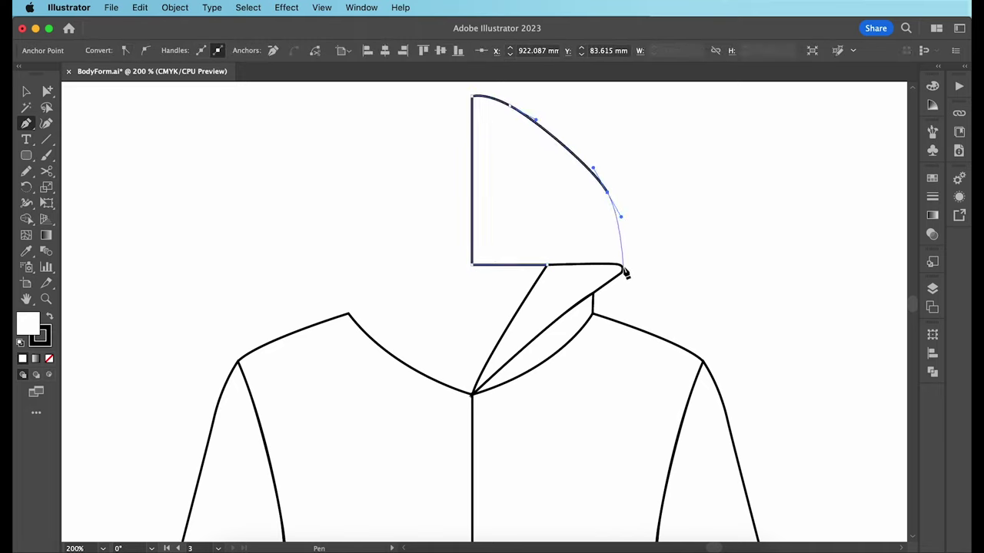
pyautogui.click(622, 268)
pyautogui.click(547, 267)
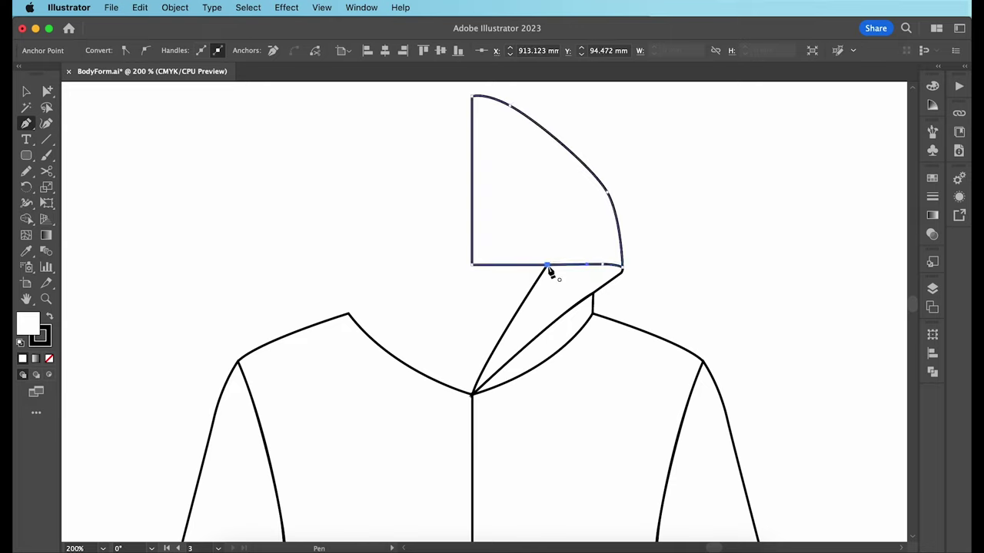
# Step: Group the three half-hood pieces, reflect a copy across the vertical axis and join it to the original at the centre line
pyautogui.click(25, 93)
pyautogui.keyDown('shift'); pyautogui.click(563, 328); pyautogui.keyUp('shift')
pyautogui.press('super+g')
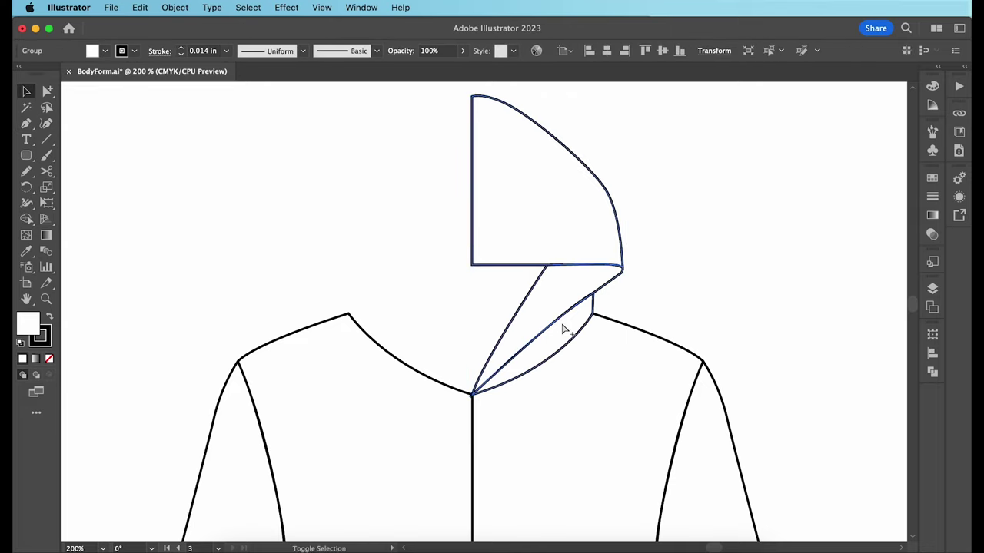
pyautogui.rightClick(522, 329)
pyautogui.click(674, 454)
pyautogui.click(417, 365)
pyautogui.moveTo(558, 248); pyautogui.dragTo(406, 249)
pyautogui.press('a')
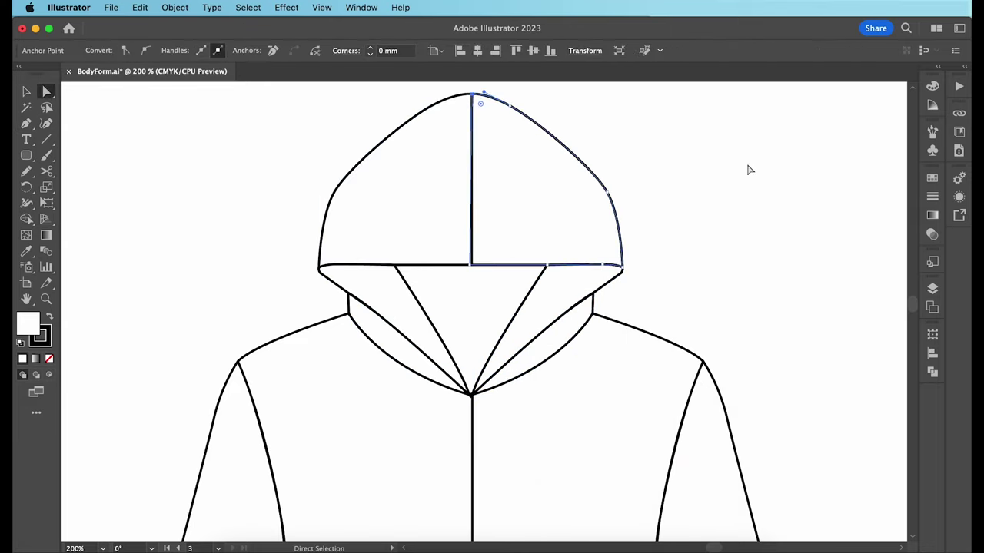
pyautogui.click(747, 168)
# Step: Draw a closed horizontal neck band across the lower part of the hood opening, between its two front edges
pyautogui.press('super+equal')
pyautogui.press('p')
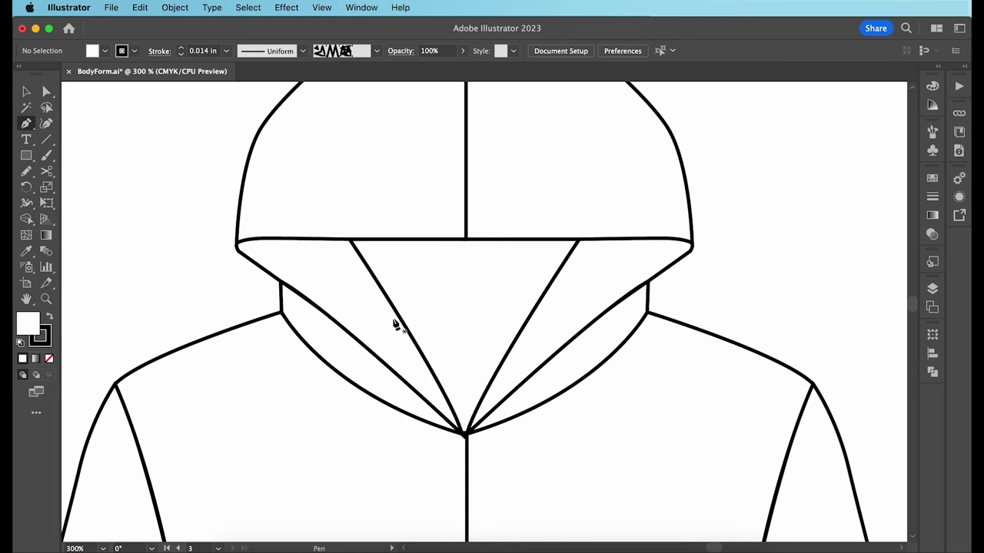
pyautogui.click(399, 318)
pyautogui.click(528, 317)
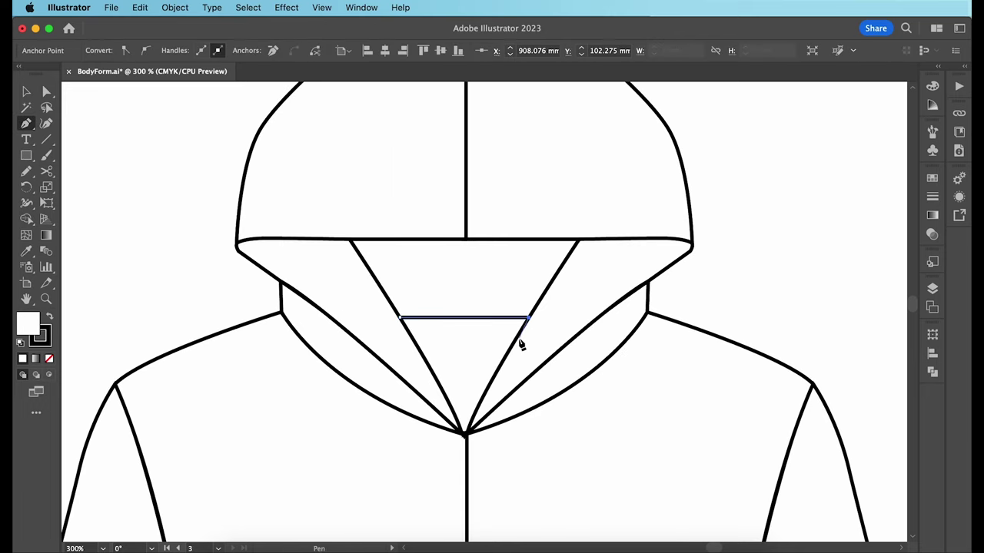
pyautogui.click(511, 346)
pyautogui.click(418, 346)
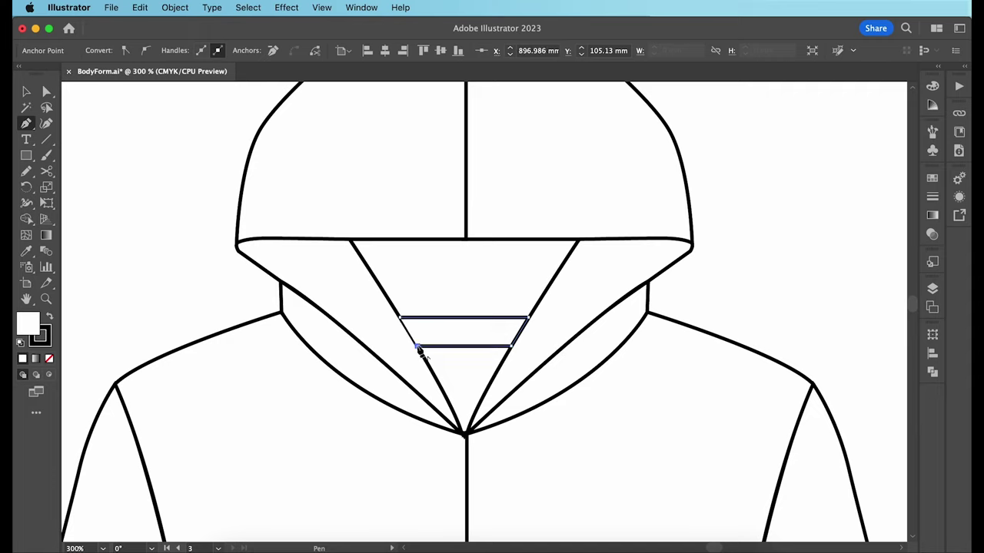
pyautogui.click(401, 317)
# Step: Draw a closed panel filling the hood opening from the hood's horizontal edge down to the neck band
pyautogui.click(351, 240)
pyautogui.click(579, 240)
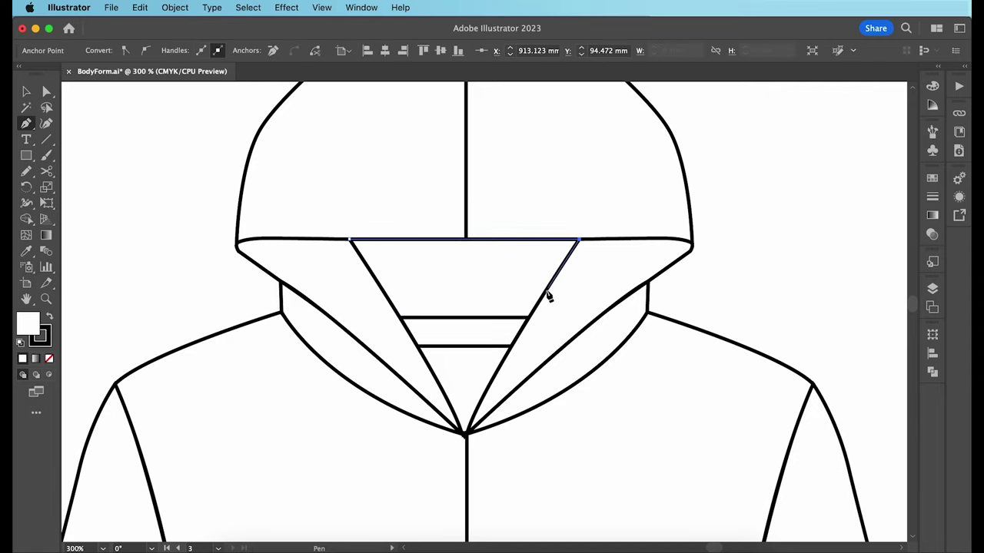
pyautogui.click(528, 317)
pyautogui.click(400, 318)
pyautogui.click(351, 240)
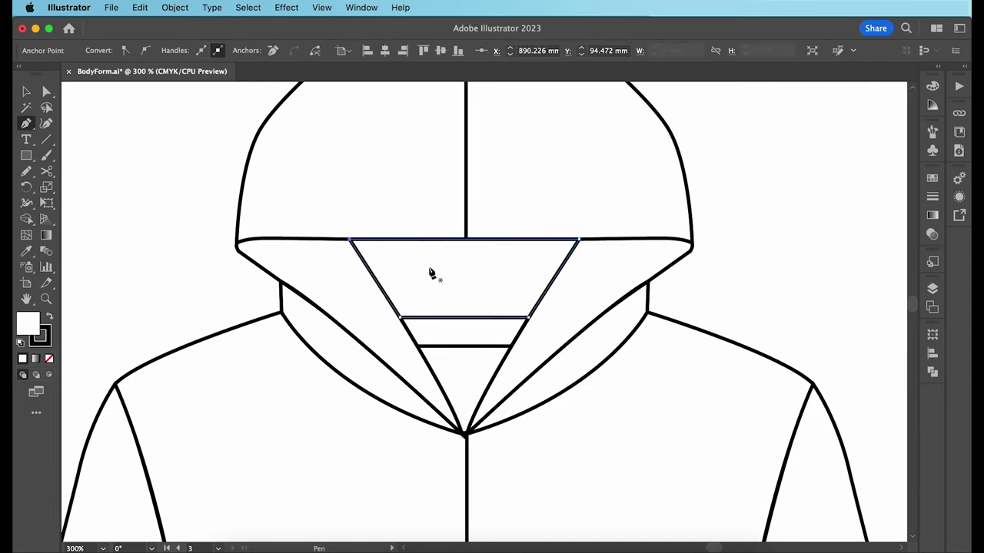
# Step: Draw a closed triangle from beneath the neck band to below the centre-front neck point and send it to the back
pyautogui.click(418, 345)
pyautogui.click(511, 346)
pyautogui.click(466, 466)
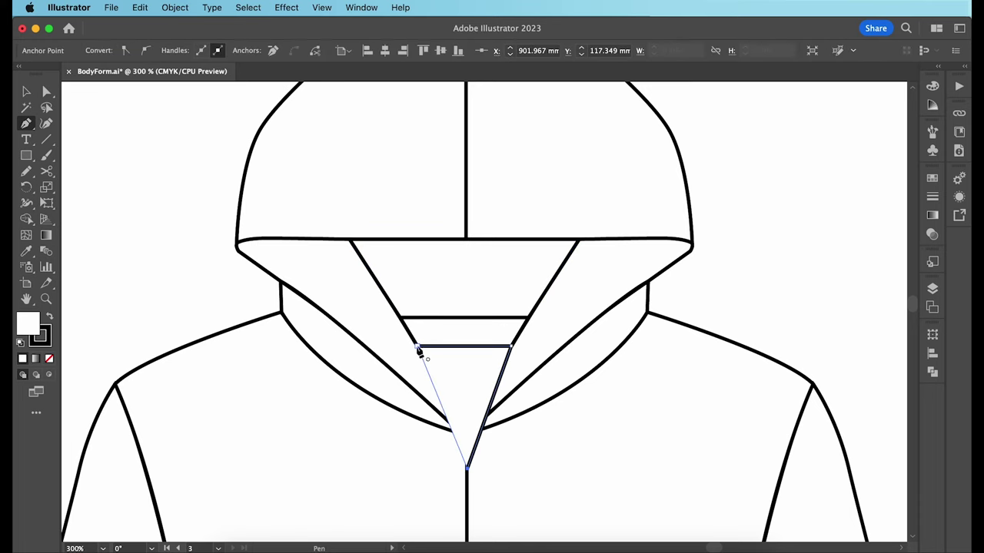
pyautogui.click(417, 346)
pyautogui.rightClick(453, 360)
pyautogui.moveTo(544, 481)
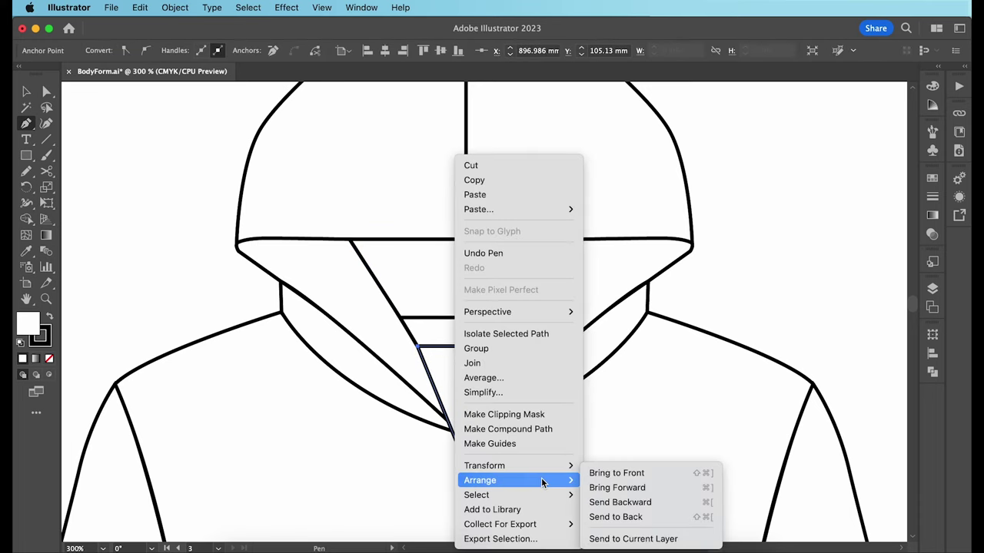
pyautogui.click(633, 517)
pyautogui.press('v')
pyautogui.click(149, 169)
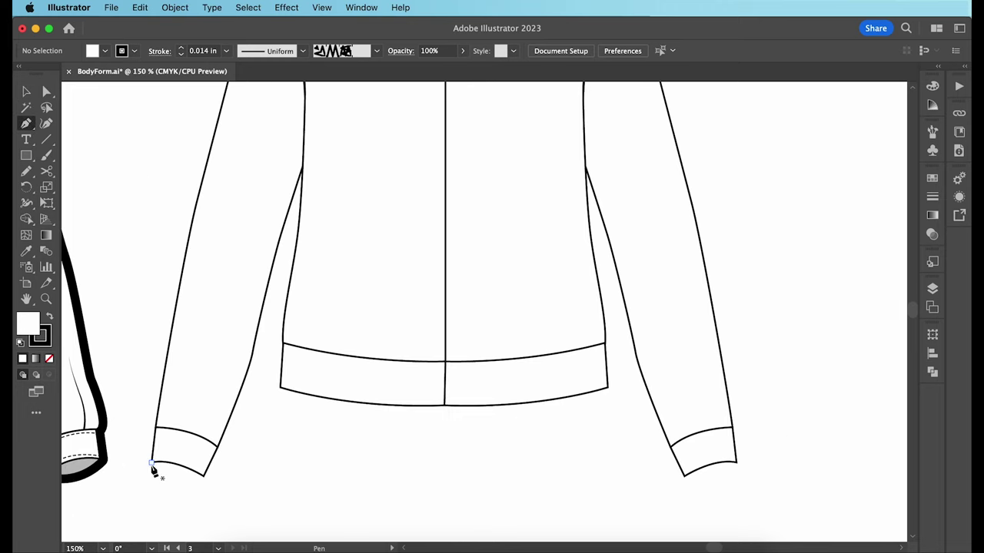
# Step: Draw closed, curved opening shapes at the lower edge of both sleeve cuffs
pyautogui.click(152, 462)
pyautogui.moveTo(242, 479); pyautogui.dragTo(243, 478)
pyautogui.click(203, 477)
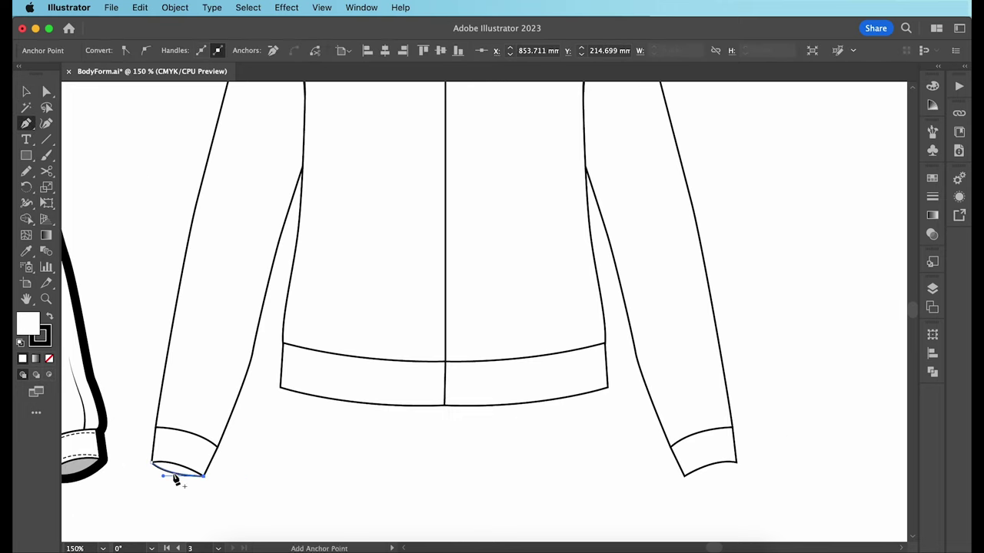
pyautogui.moveTo(152, 462); pyautogui.dragTo(132, 468)
pyautogui.click(685, 475)
pyautogui.moveTo(737, 462); pyautogui.dragTo(767, 448)
pyautogui.click(685, 476)
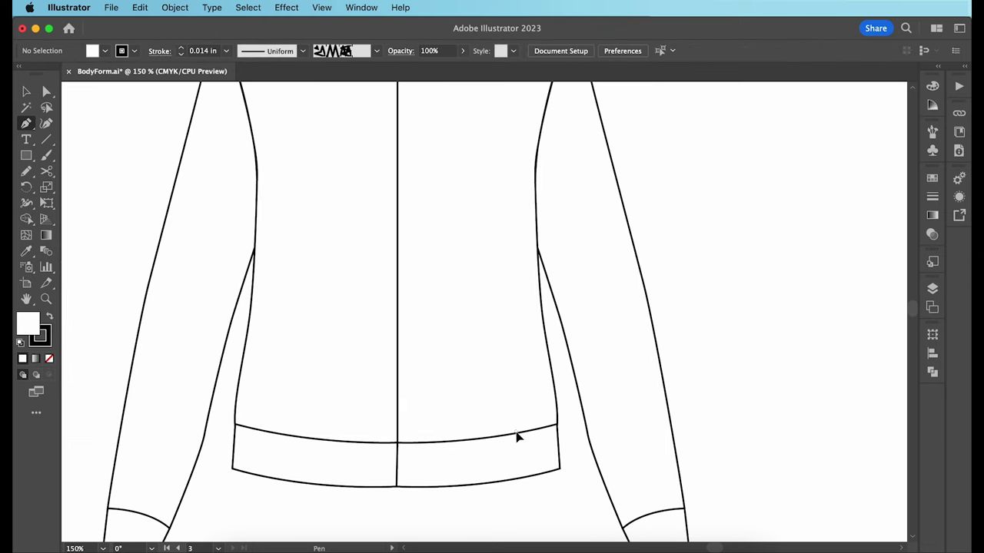
# Step: Draw half of a kangaroo pocket outline from the hem band, with a slanted side and curved opening, to the centre front
pyautogui.click(516, 431)
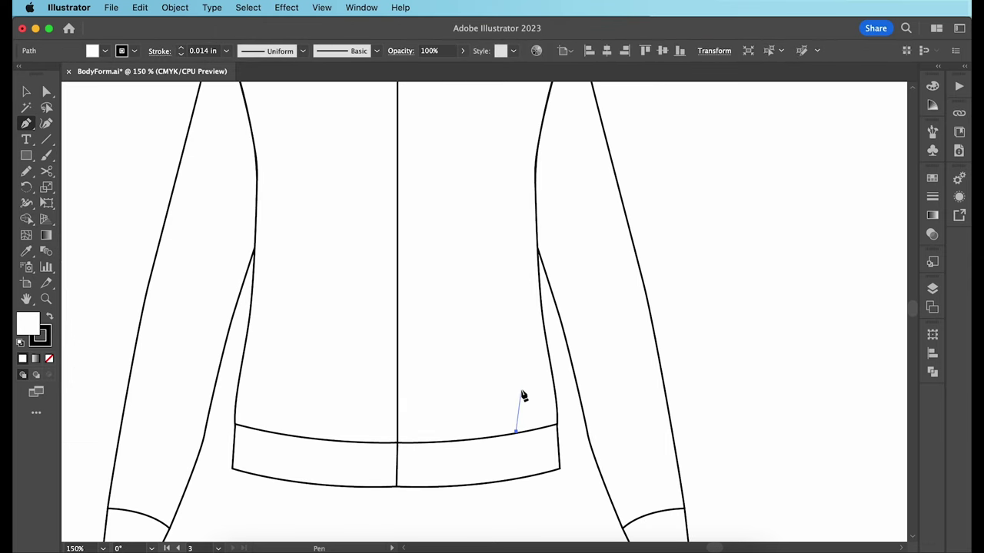
pyautogui.click(520, 392)
pyautogui.scroll(2, 520, 394)
pyautogui.moveTo(493, 336); pyautogui.dragTo(490, 264)
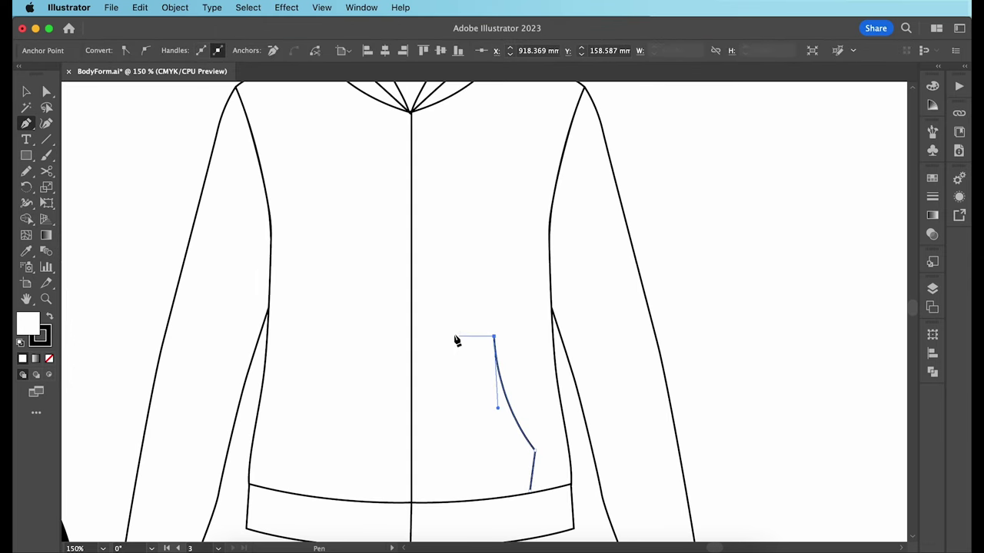
pyautogui.click(412, 337)
# Step: Reflect a copy of the half pocket outline and place it on the other side of the centre front
pyautogui.press('v')
pyautogui.rightClick(490, 152)
pyautogui.moveTo(530, 463)
pyautogui.click(666, 465)
pyautogui.click(556, 366)
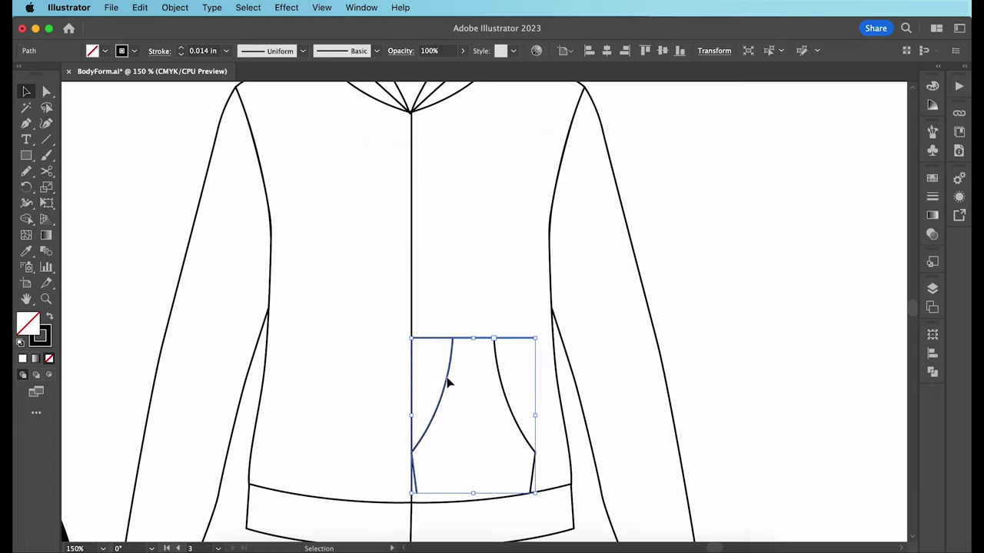
pyautogui.click(746, 347)
pyautogui.press('super+minus')
pyautogui.scroll(1, 746, 349)
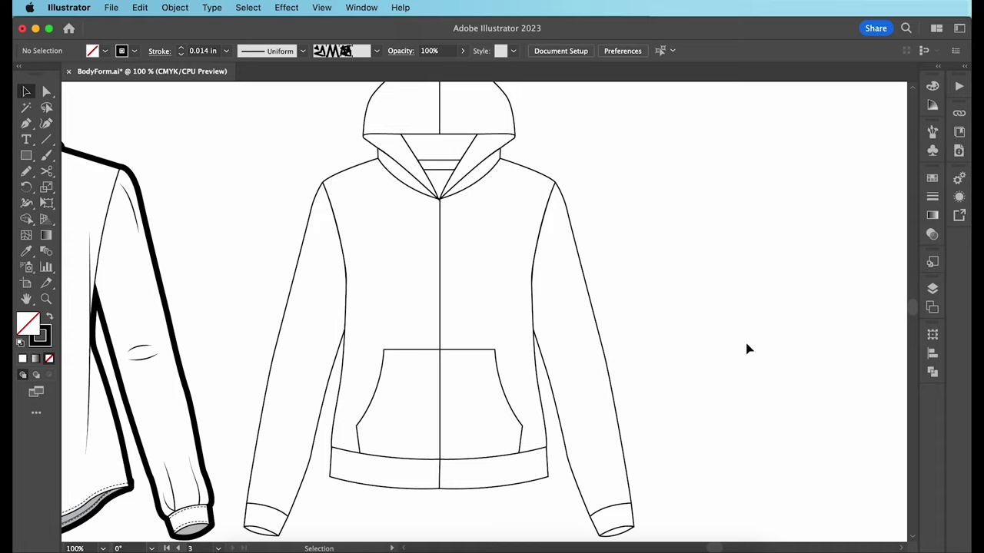
# Step: Draw a closed half silhouette beside the hoodie, with a rounded head, narrow neck, sloped shoulder and straight-sided base
pyautogui.press('super+equal')
pyautogui.press('p')
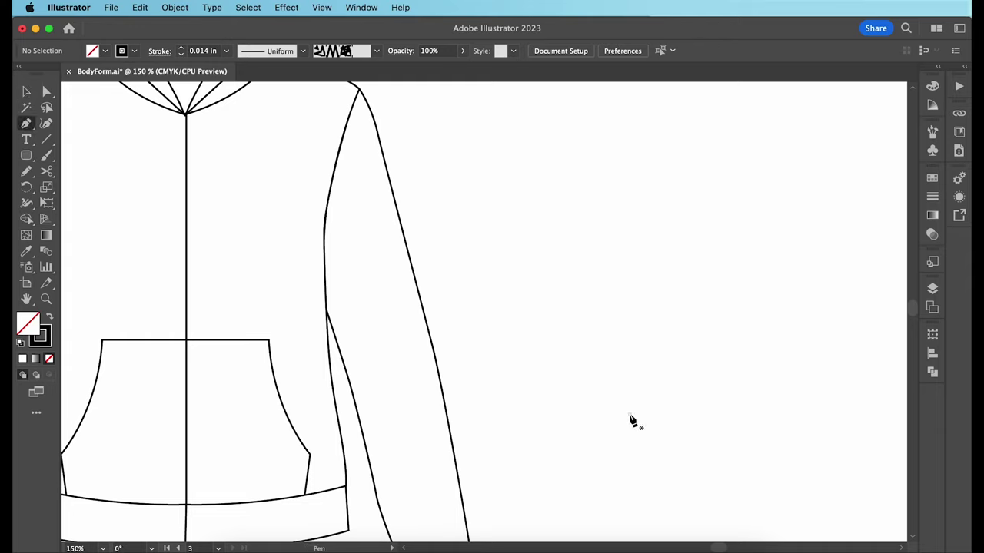
pyautogui.click(629, 415)
pyautogui.click(629, 226)
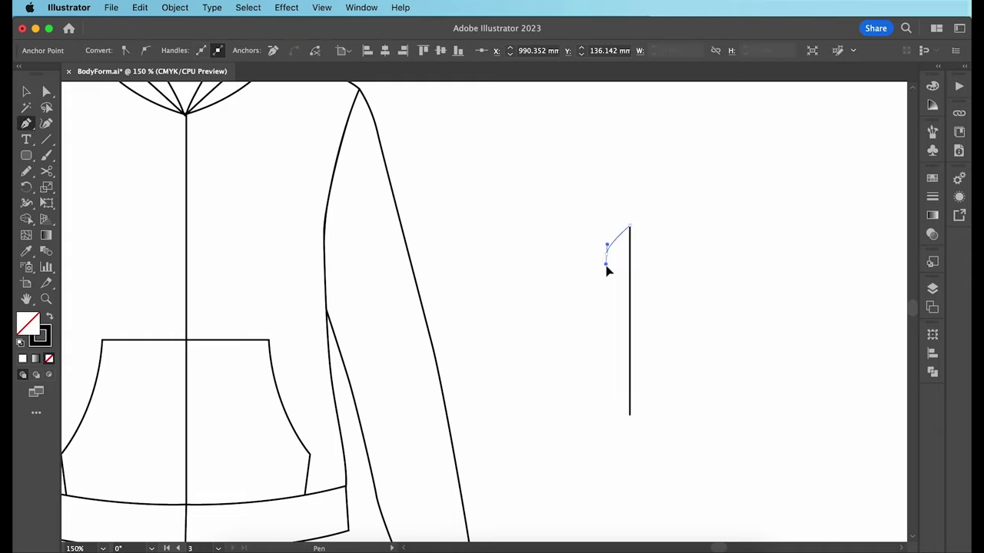
pyautogui.moveTo(607, 254); pyautogui.dragTo(613, 312)
pyautogui.click(605, 312)
pyautogui.click(581, 332)
pyautogui.click(582, 414)
pyautogui.click(629, 415)
# Step: Reflect a copy of the half silhouette across the vertical axis and join it to the original along their straight edges
pyautogui.click(45, 92)
pyautogui.click(26, 91)
pyautogui.moveTo(595, 212); pyautogui.dragTo(666, 277)
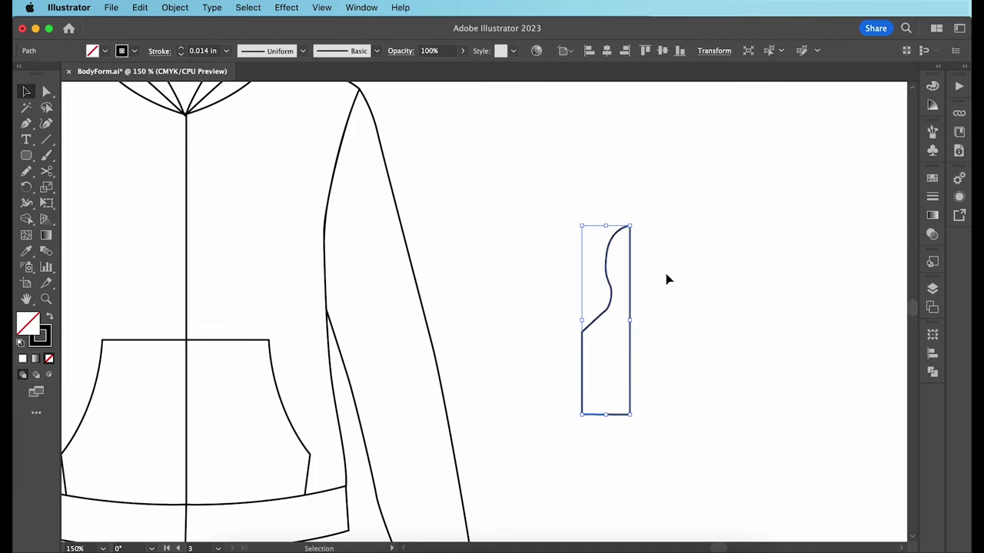
pyautogui.rightClick(632, 254)
pyautogui.moveTo(658, 464)
pyautogui.click(804, 464)
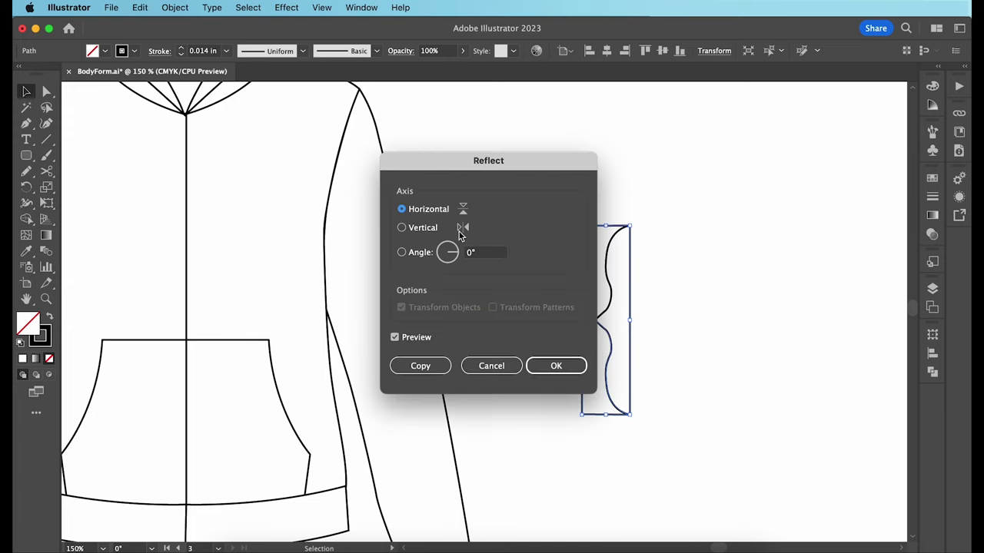
pyautogui.click(401, 227)
pyautogui.click(573, 366)
pyautogui.moveTo(618, 323); pyautogui.dragTo(667, 326)
# Step: Swap fill and stroke on both silhouette halves to make them solid black, and unite them into one shape
pyautogui.moveTo(603, 215); pyautogui.dragTo(692, 283)
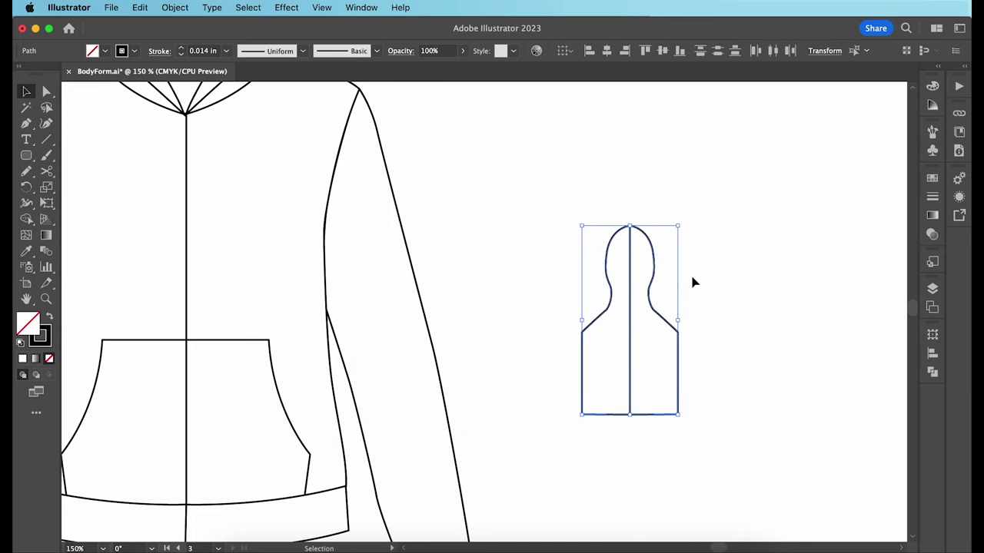
pyautogui.click(49, 318)
pyautogui.click(932, 373)
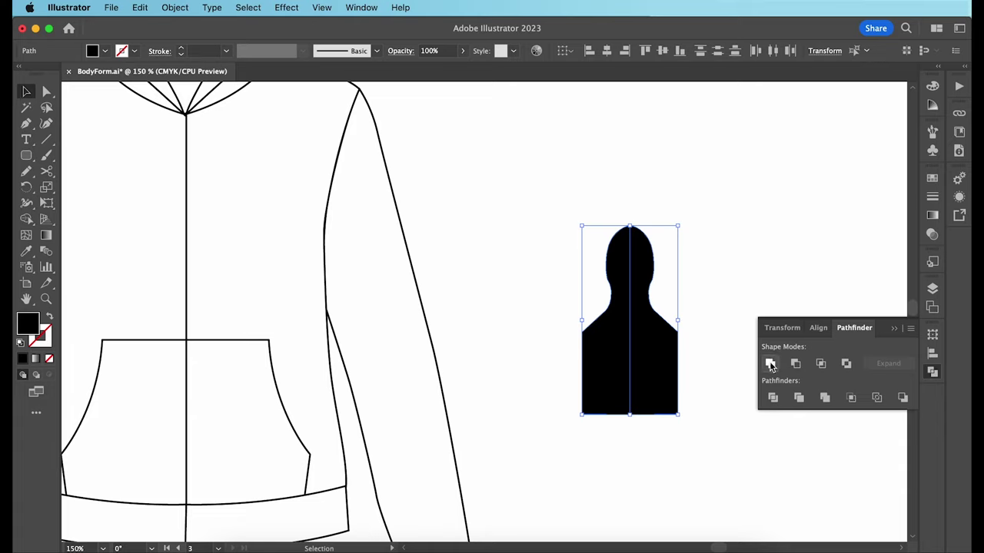
pyautogui.click(933, 373)
pyautogui.click(758, 296)
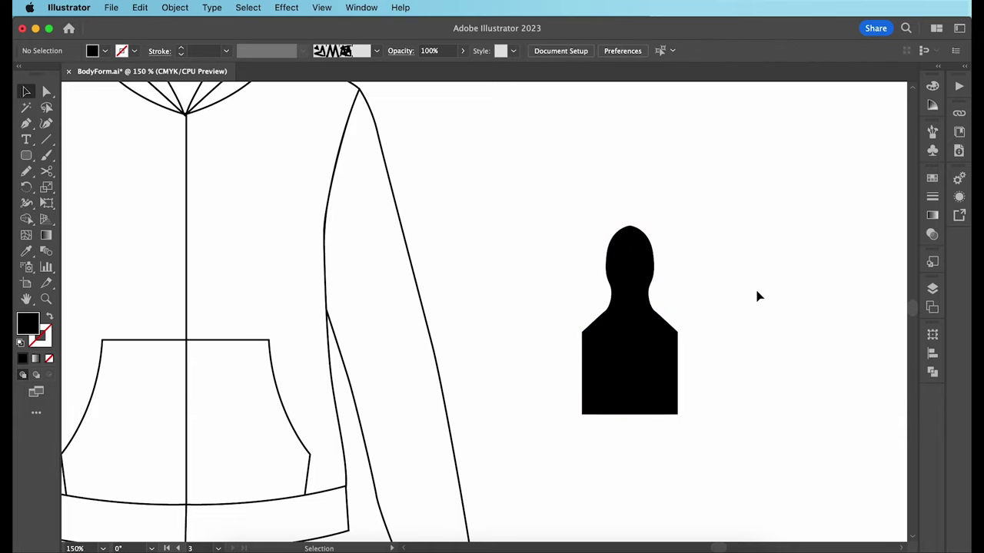
pyautogui.click(656, 350)
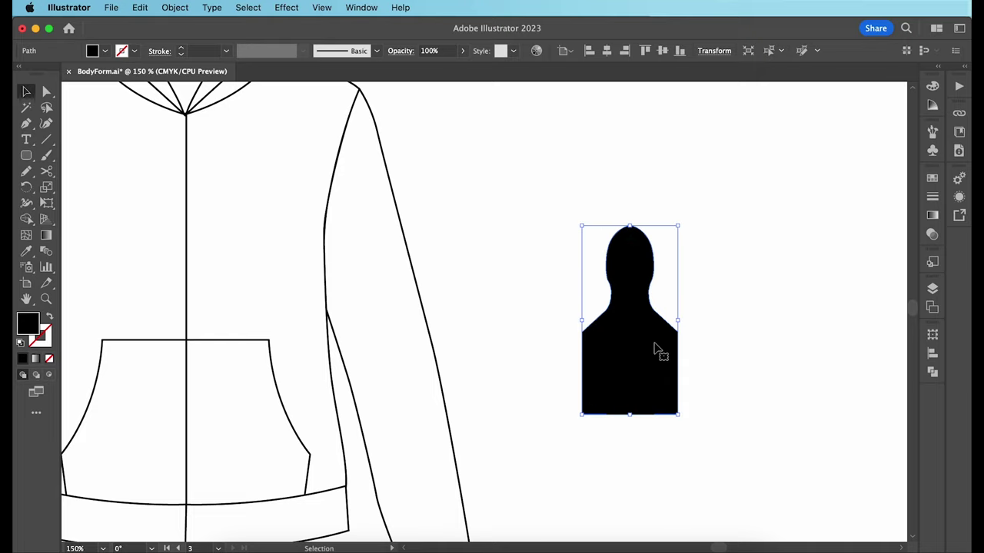
# Step: Duplicate the black silhouette twice to make a level row of three matching shapes
pyautogui.press('super+equal')
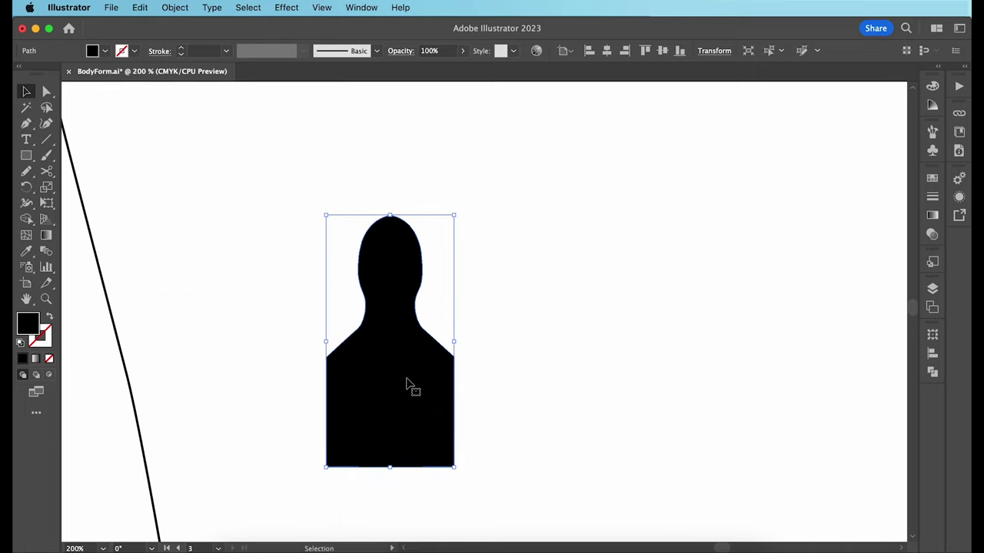
pyautogui.moveTo(410, 389); pyautogui.dragTo(587, 387)
pyautogui.click(746, 331)
pyautogui.click(592, 387)
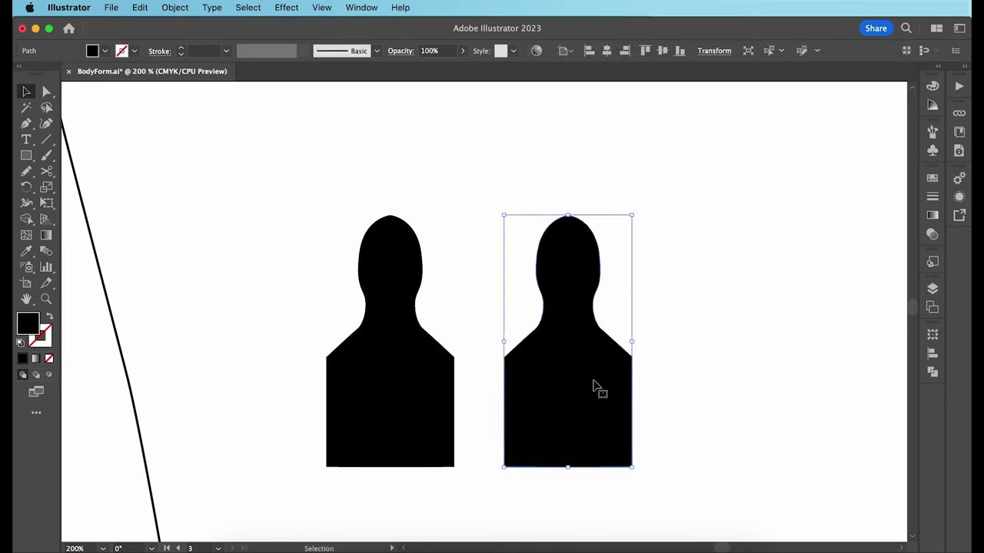
pyautogui.moveTo(581, 381); pyautogui.dragTo(749, 377)
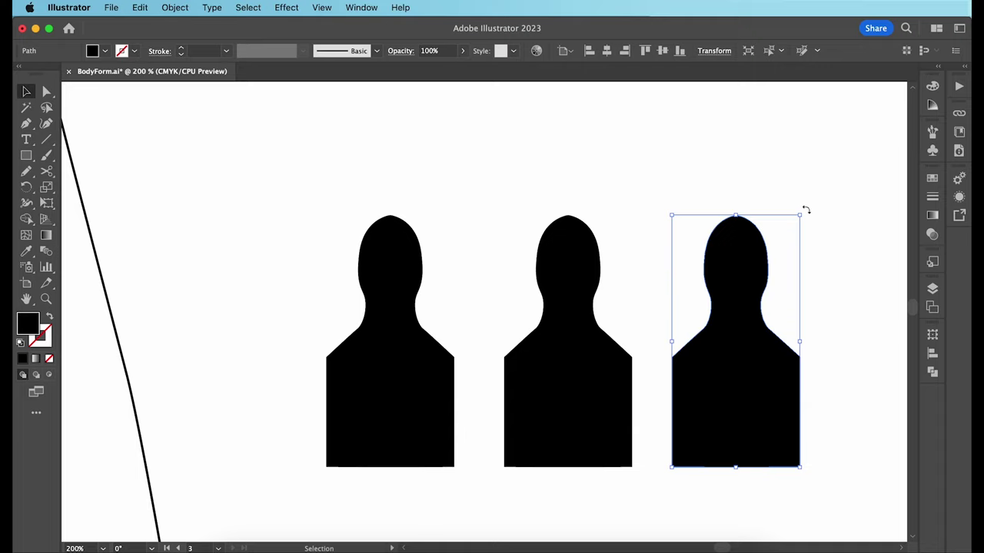
# Step: Rotate the third silhouette 180 degrees and place it head-down, centred between the heads of the other two
pyautogui.moveTo(789, 211); pyautogui.dragTo(691, 393)
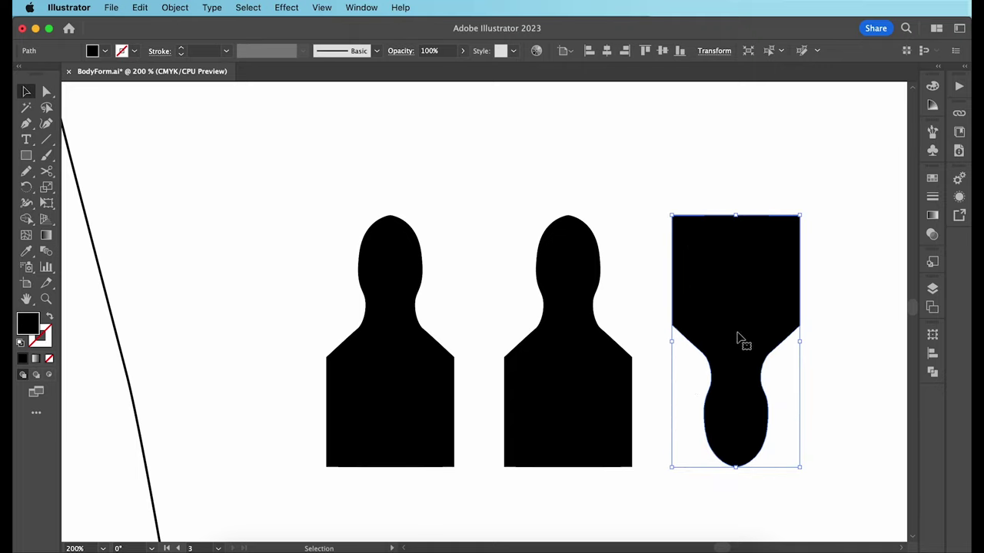
pyautogui.moveTo(738, 339); pyautogui.dragTo(483, 196)
pyautogui.click(694, 202)
pyautogui.scroll(2, 694, 203)
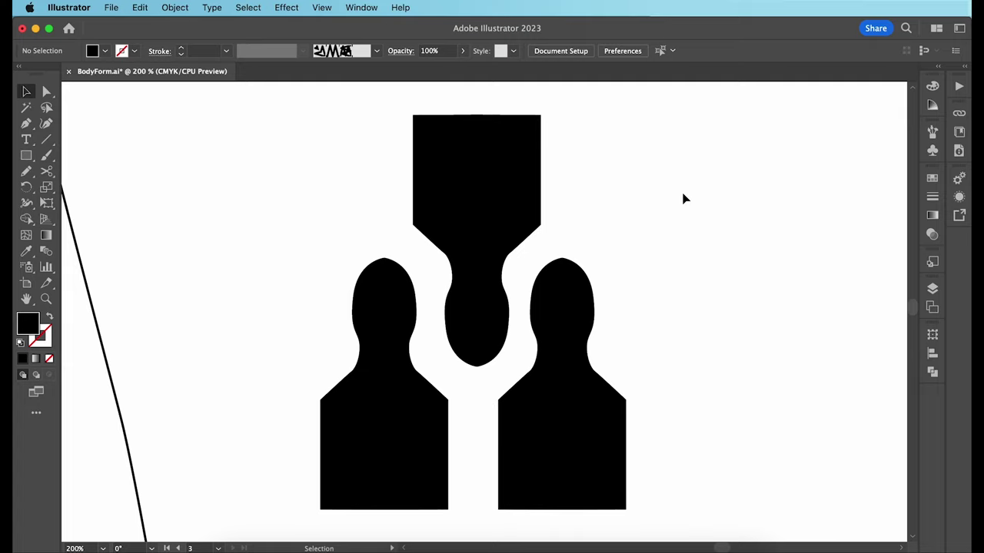
# Step: Draw a thin black bar across the bases of the two upright silhouettes and copy it onto the inverted silhouette's flat end
pyautogui.scroll(-2, 684, 198)
pyautogui.press('m')
pyautogui.moveTo(306, 472); pyautogui.dragTo(626, 496)
pyautogui.click(25, 93)
pyautogui.scroll(1, 265, 198)
pyautogui.moveTo(465, 519); pyautogui.dragTo(510, 106)
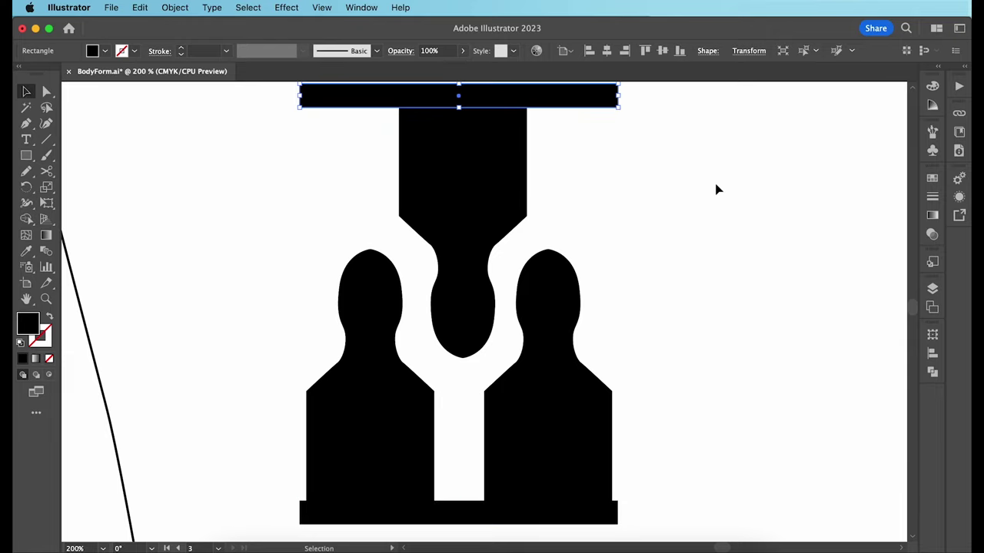
# Step: Group the three silhouettes with both bars and scale the group down to a small zipper-tooth motif
pyautogui.press('super+a')
pyautogui.press('super+g')
pyautogui.moveTo(612, 93); pyautogui.dragTo(341, 406)
pyautogui.moveTo(327, 486); pyautogui.dragTo(392, 296)
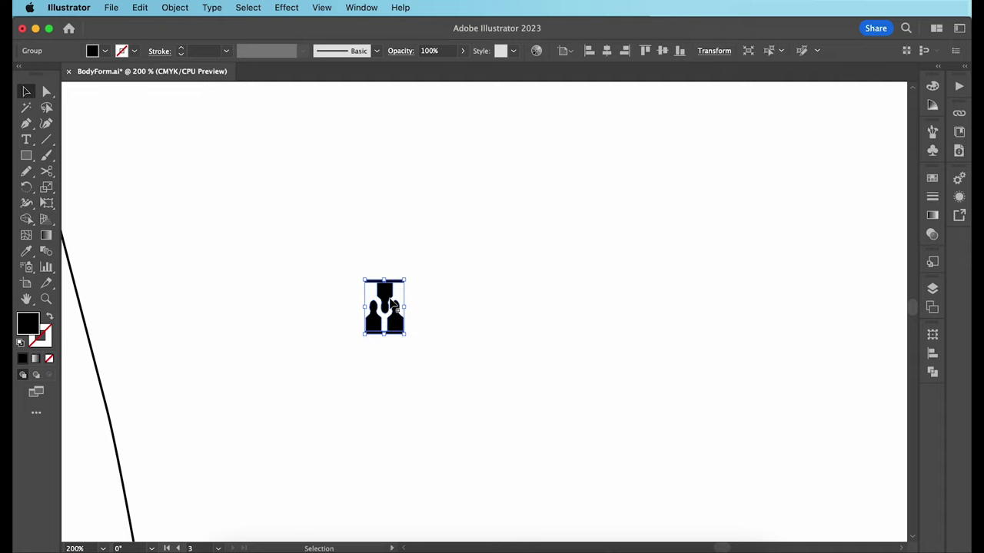
# Step: Draw a rectangle without fill or stroke over the motif, spanning its full height between the centres of the two upright silhouettes
pyautogui.press('a')
pyautogui.press('super+equal')
pyautogui.press('super+equal')
pyautogui.press('super+equal')
pyautogui.press('v')
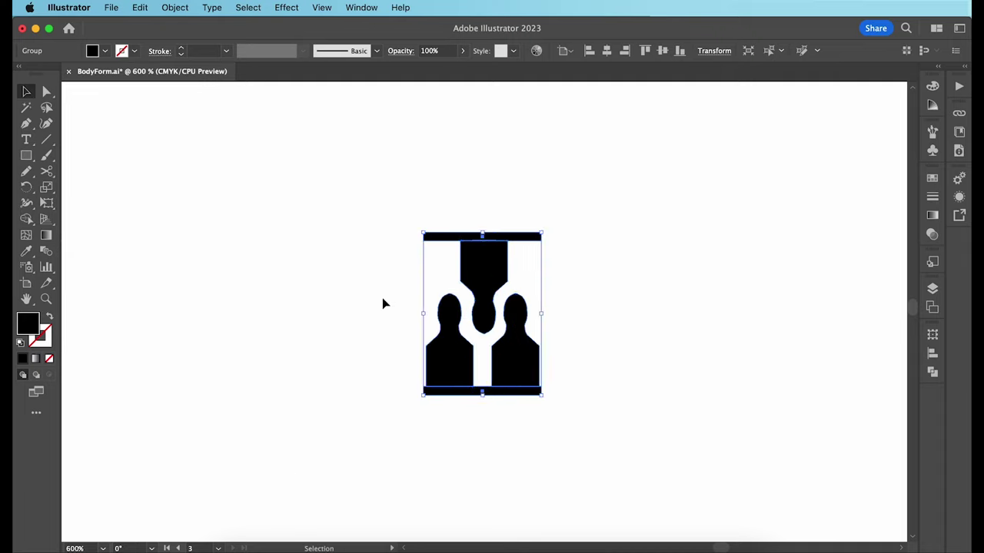
pyautogui.press('super+equal')
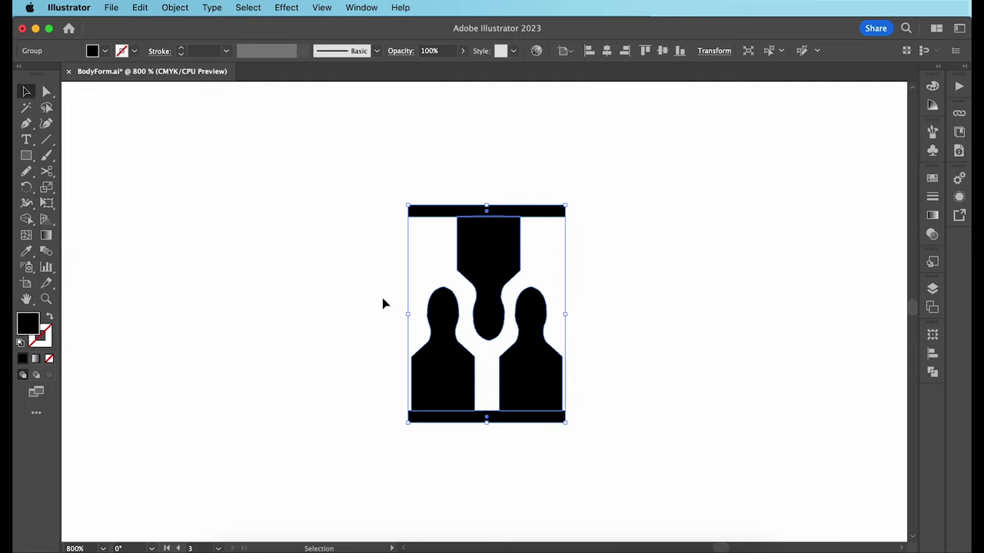
pyautogui.click(345, 312)
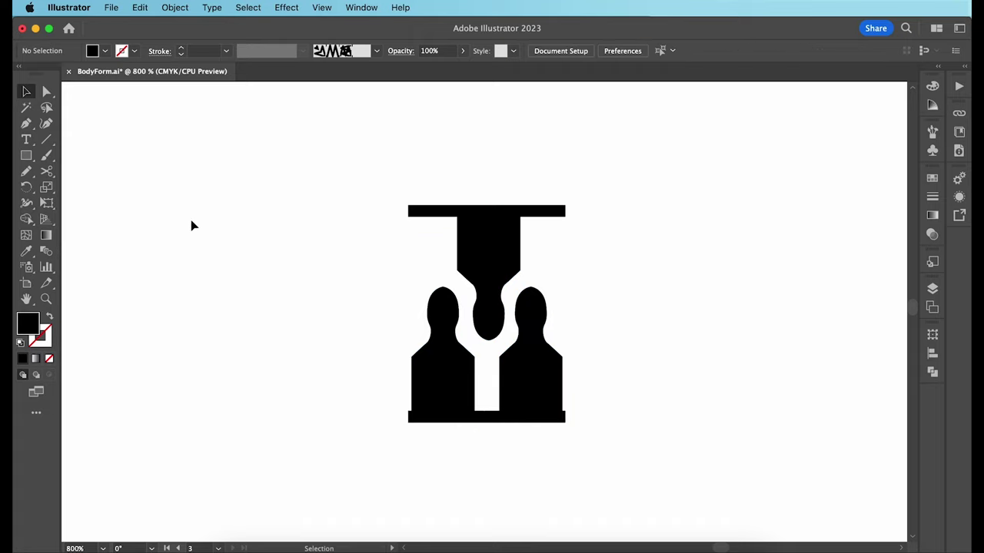
pyautogui.click(26, 156)
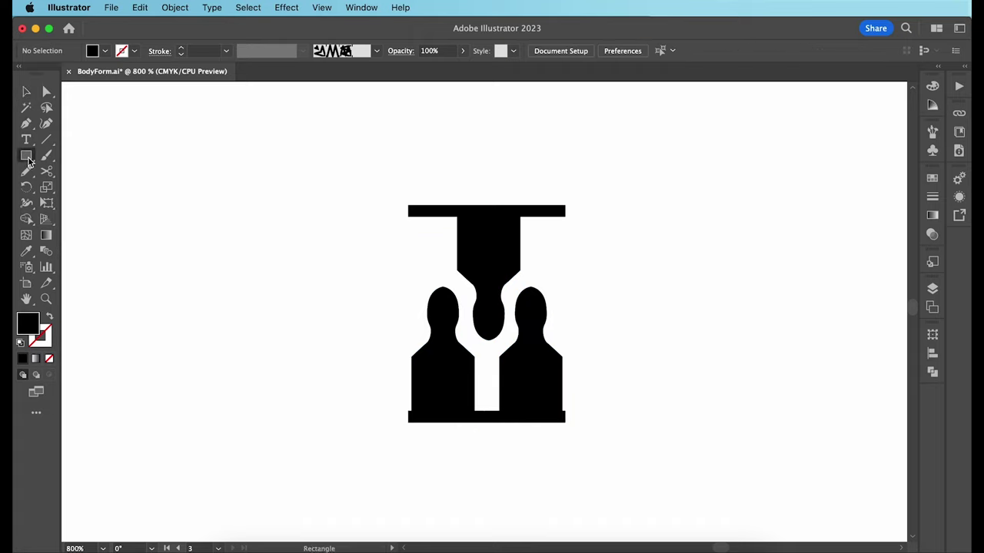
pyautogui.click(106, 51)
pyautogui.click(102, 32)
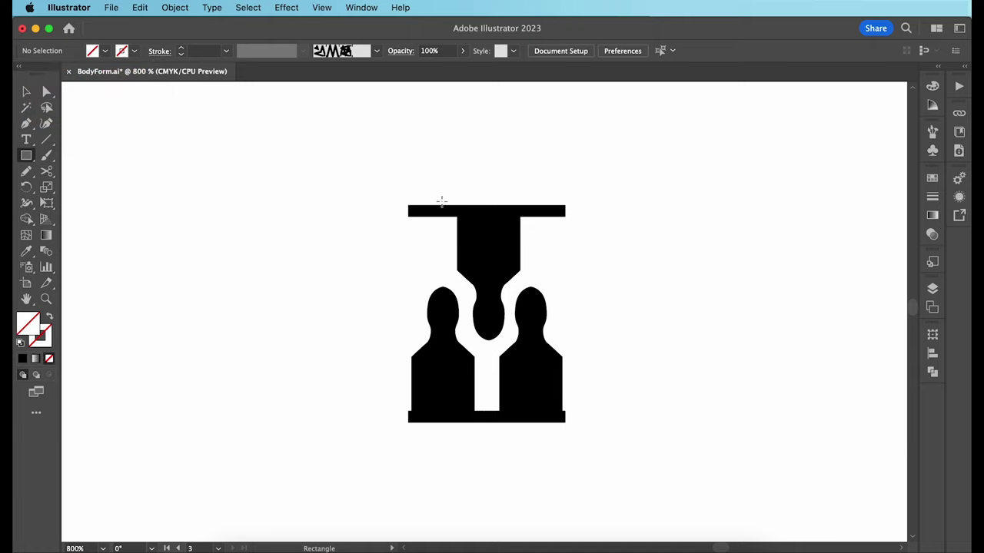
pyautogui.moveTo(442, 202); pyautogui.dragTo(531, 428)
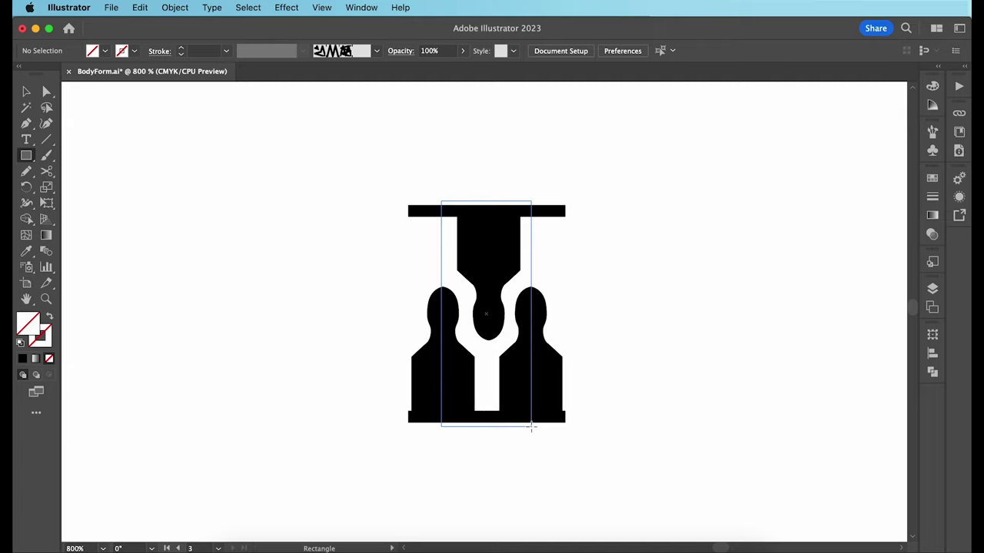
pyautogui.moveTo(531, 428); pyautogui.dragTo(530, 428)
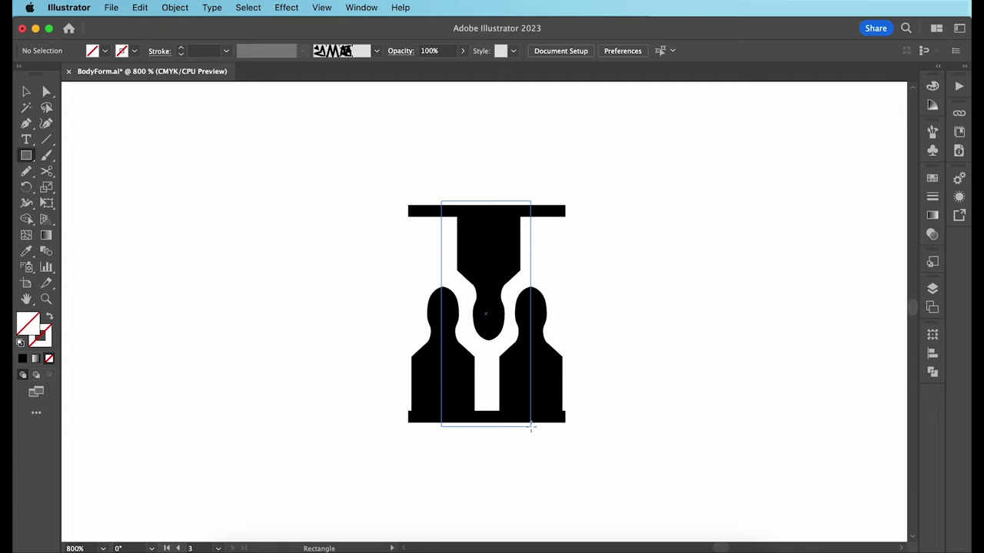
pyautogui.moveTo(530, 428); pyautogui.dragTo(530, 427)
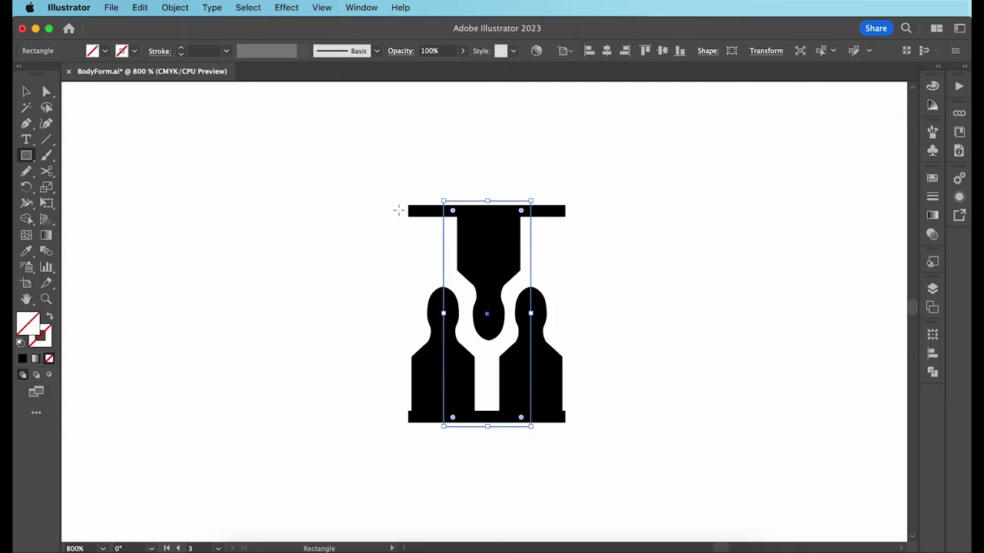
# Step: Send the unfilled bounding rectangle backward behind the zipper-tooth motif
pyautogui.rightClick(451, 206)
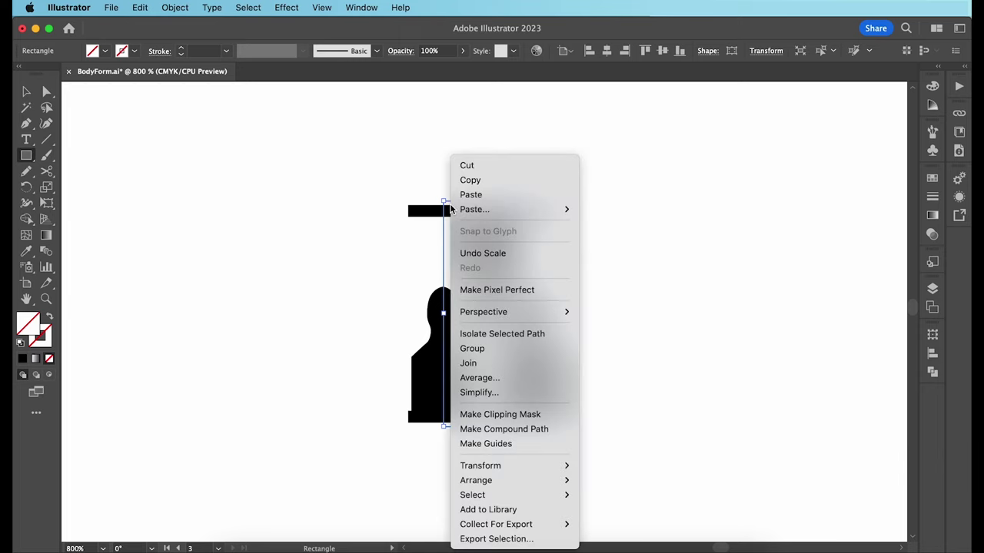
pyautogui.moveTo(564, 484)
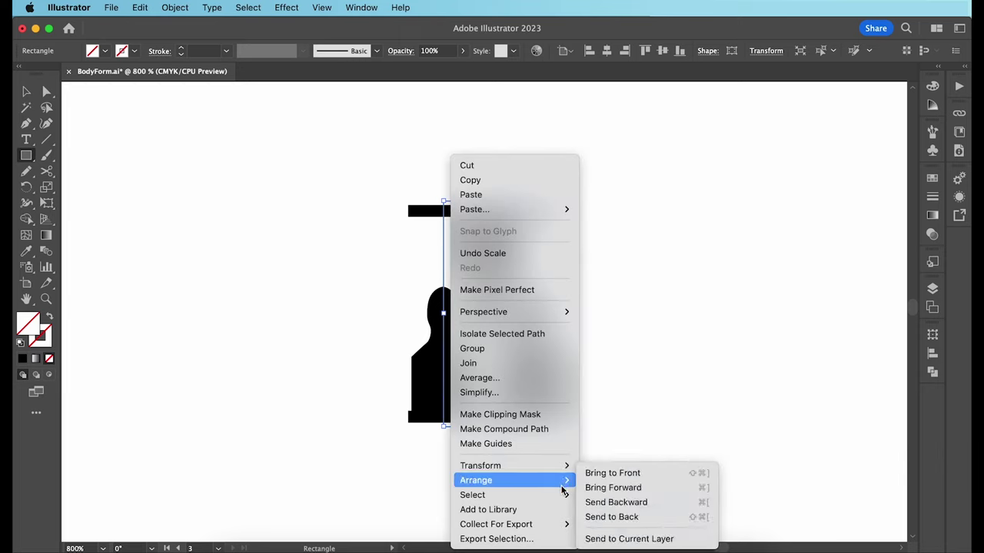
pyautogui.click(610, 505)
pyautogui.press('v')
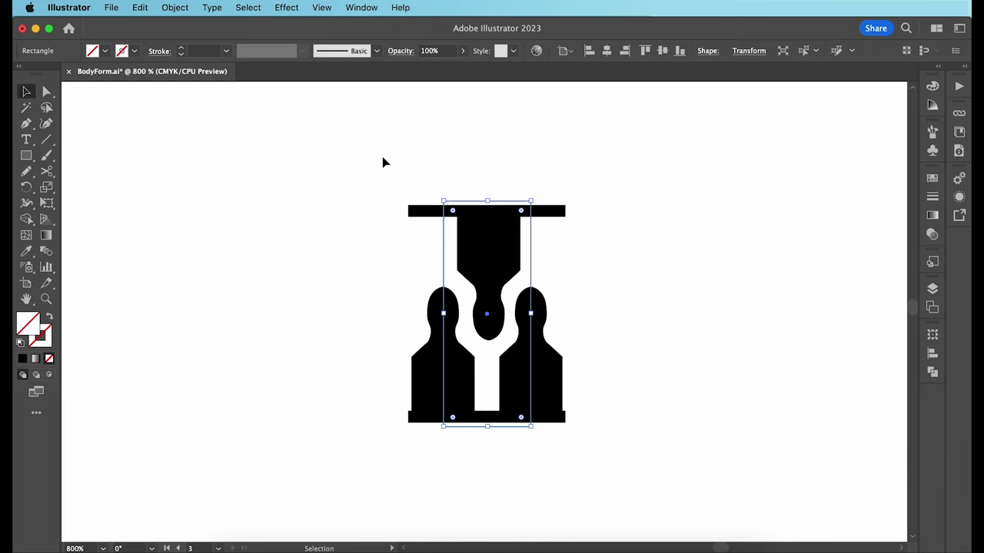
# Step: Create a new Pattern Brush from the zipper motif and its bounding rectangle, keeping the default brush options
pyautogui.moveTo(384, 163); pyautogui.dragTo(598, 439)
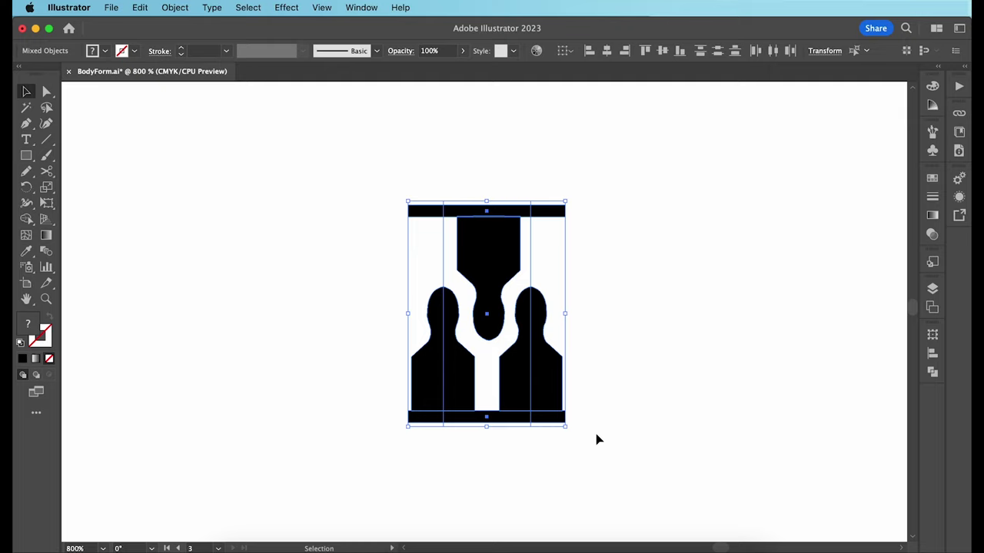
pyautogui.click(376, 51)
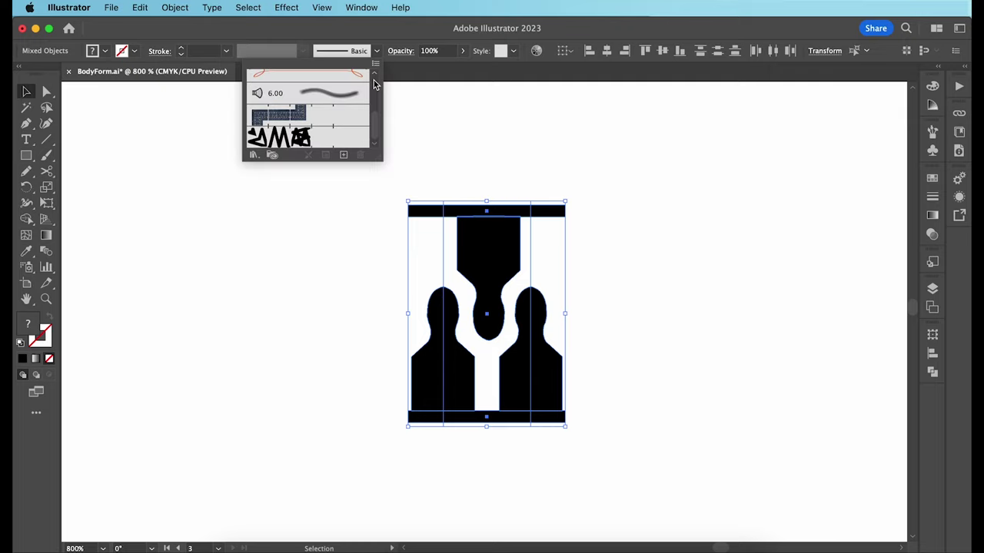
pyautogui.click(344, 154)
pyautogui.click(461, 349)
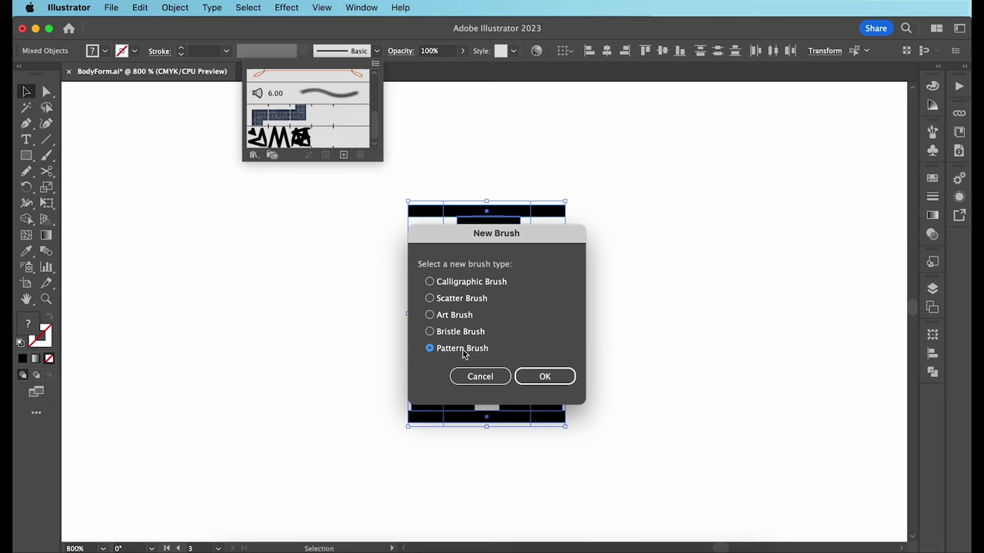
pyautogui.click(530, 377)
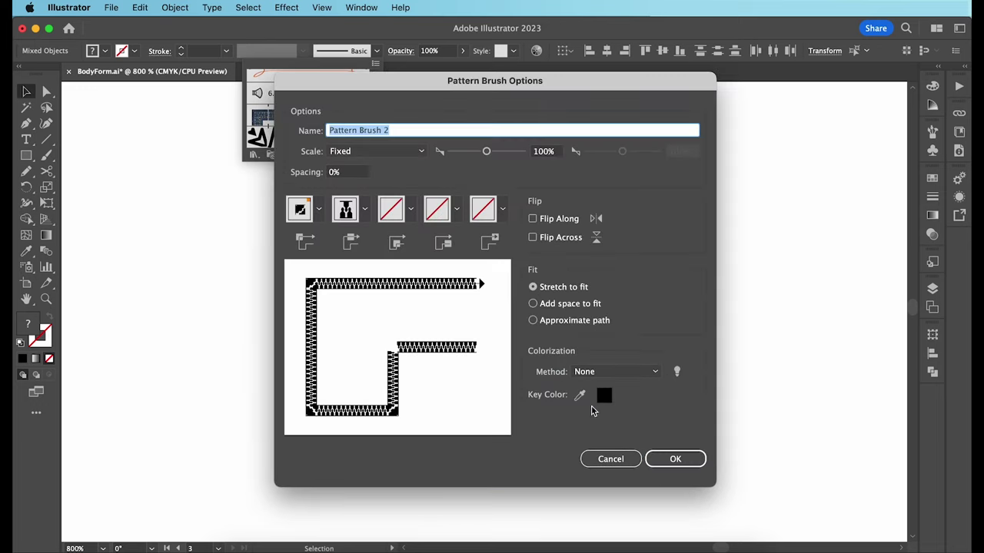
pyautogui.click(667, 460)
# Step: Draw a long horizontal test line above the motif with the Pen tool and give it the default white fill and black stroke
pyautogui.press('super+minus')
pyautogui.press('super+minus')
pyautogui.press('super+minus')
pyautogui.press('p')
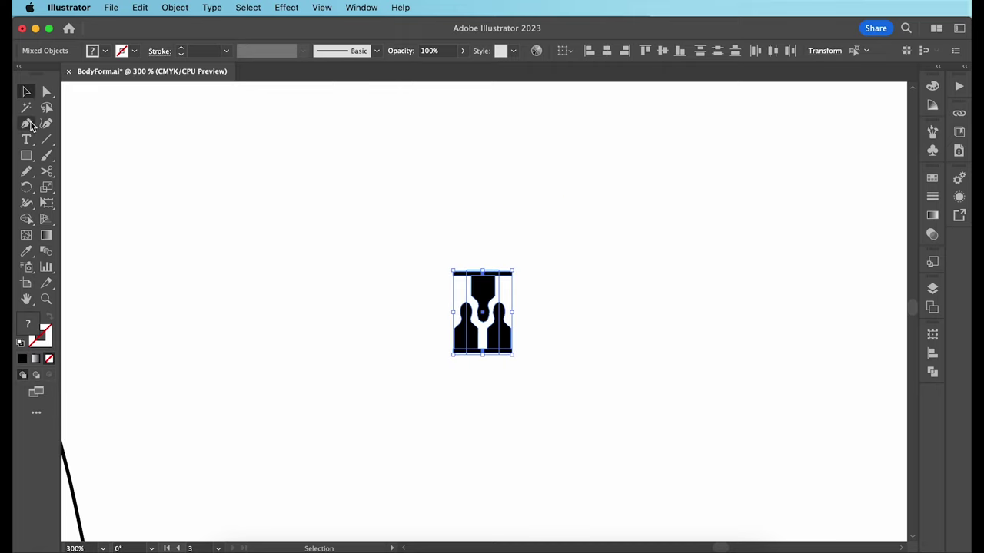
pyautogui.click(102, 128)
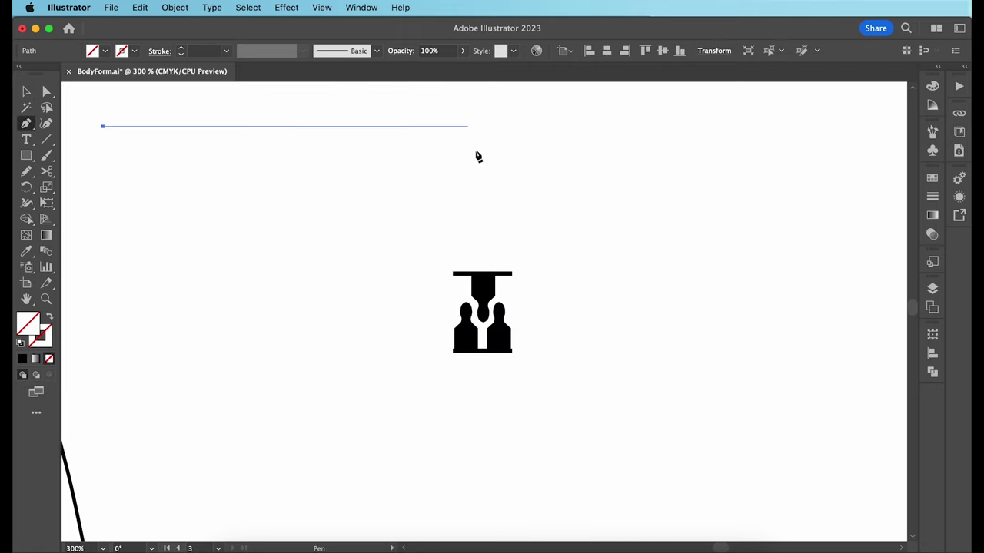
pyautogui.keyDown('shift'); pyautogui.click(696, 142); pyautogui.keyUp('shift')
pyautogui.press('d')
pyautogui.press('v')
pyautogui.scroll(2, 347, 116)
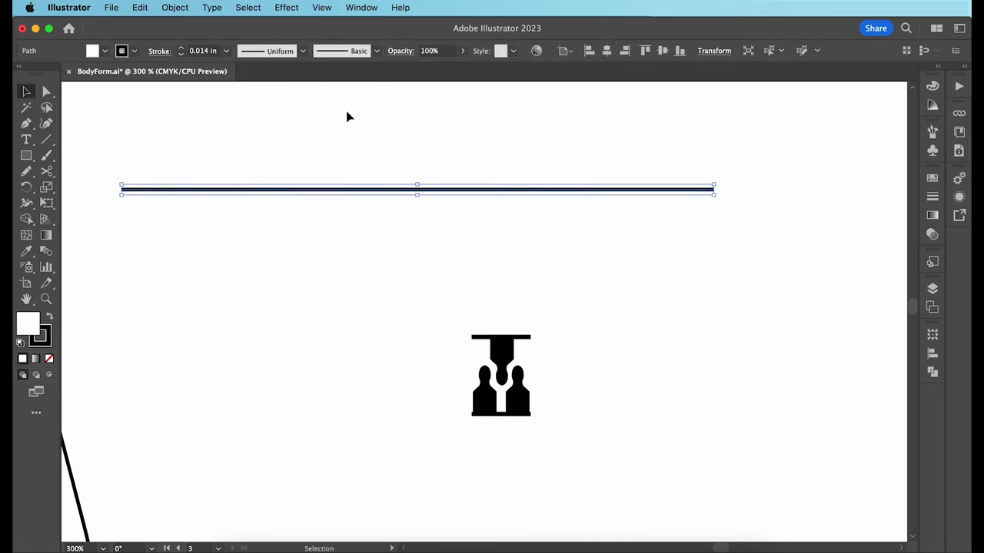
# Step: Apply the new zipper pattern brush to the horizontal test line
pyautogui.click(377, 52)
pyautogui.click(330, 136)
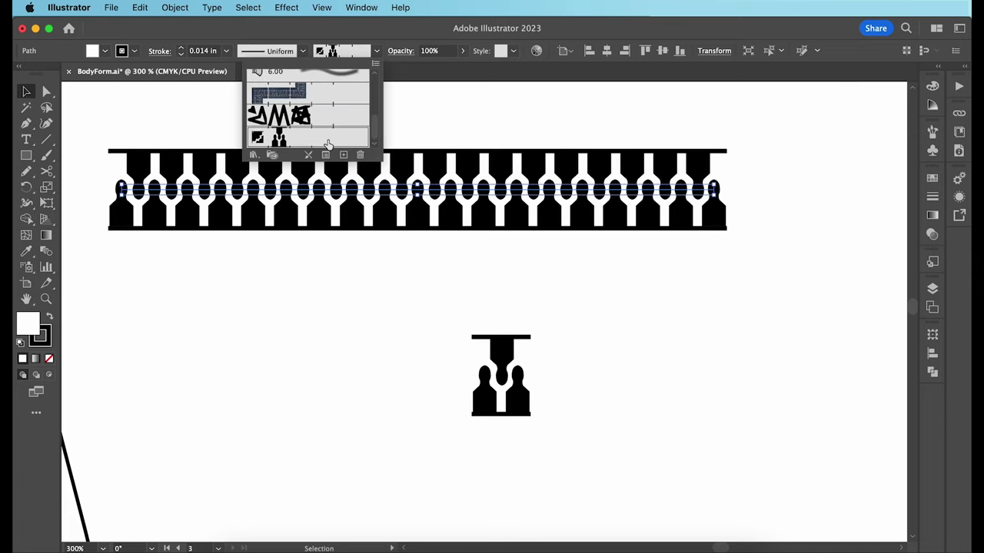
pyautogui.click(249, 314)
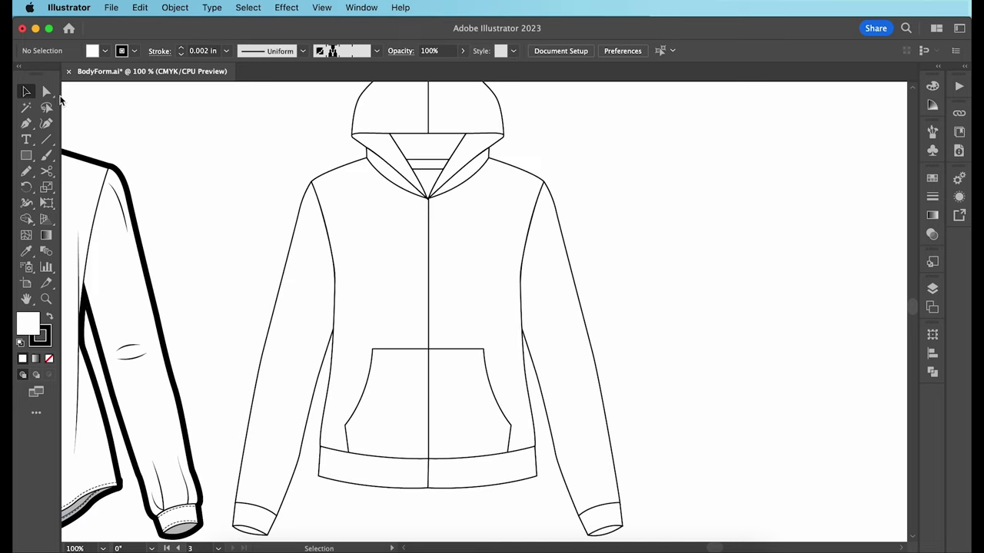
# Step: Unite the two front body halves of the hoodie into one shape
pyautogui.click(46, 91)
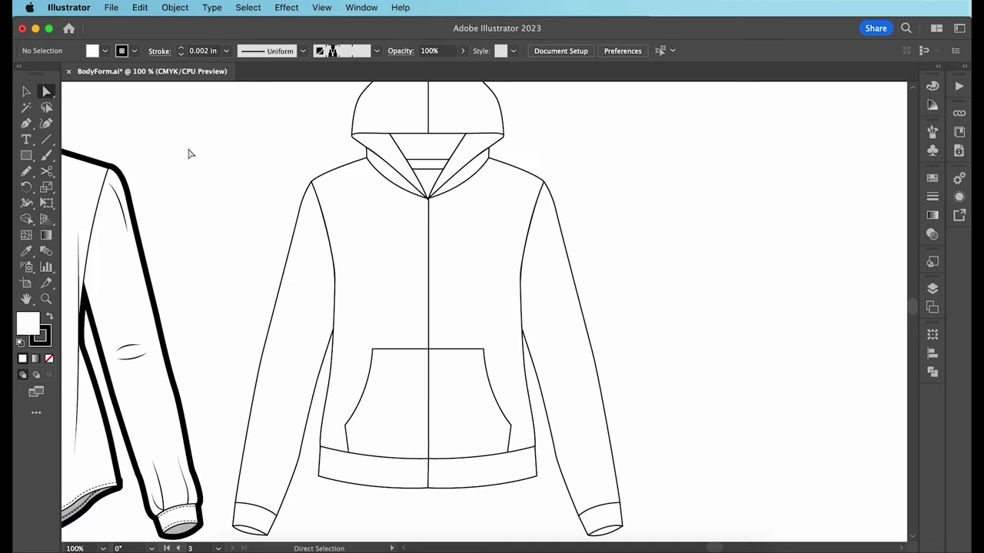
pyautogui.click(403, 252)
pyautogui.keyDown('shift'); pyautogui.click(517, 271); pyautogui.keyUp('shift')
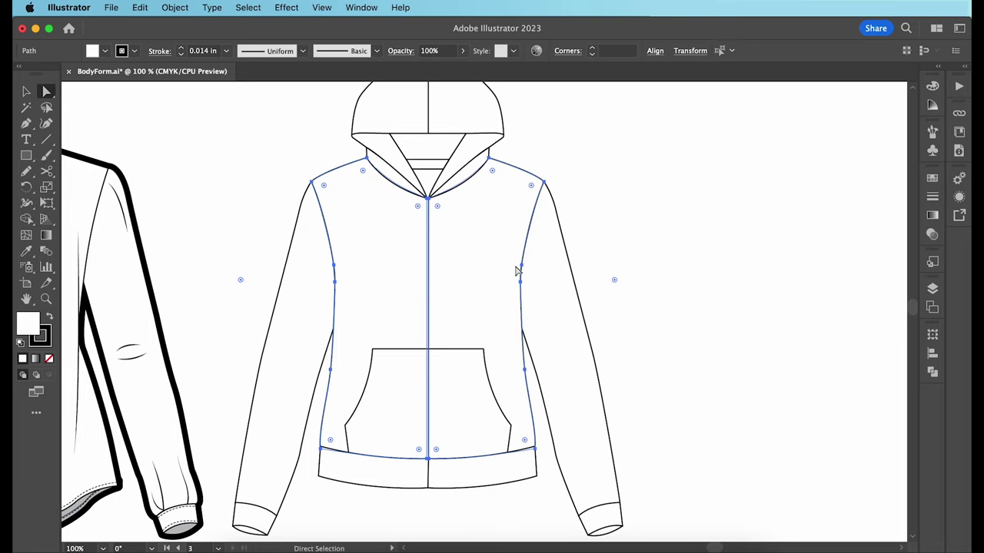
pyautogui.click(933, 372)
pyautogui.click(770, 364)
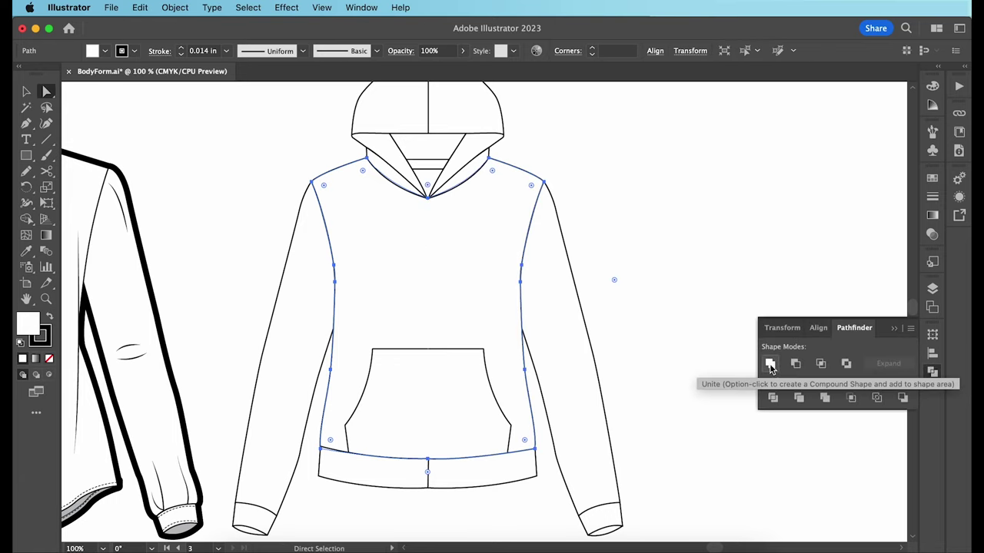
# Step: Unite the two halves of the hoodie's waistband into one shape
pyautogui.click(710, 426)
pyautogui.click(449, 474)
pyautogui.keyDown('shift'); pyautogui.click(412, 473); pyautogui.keyUp('shift')
pyautogui.click(932, 372)
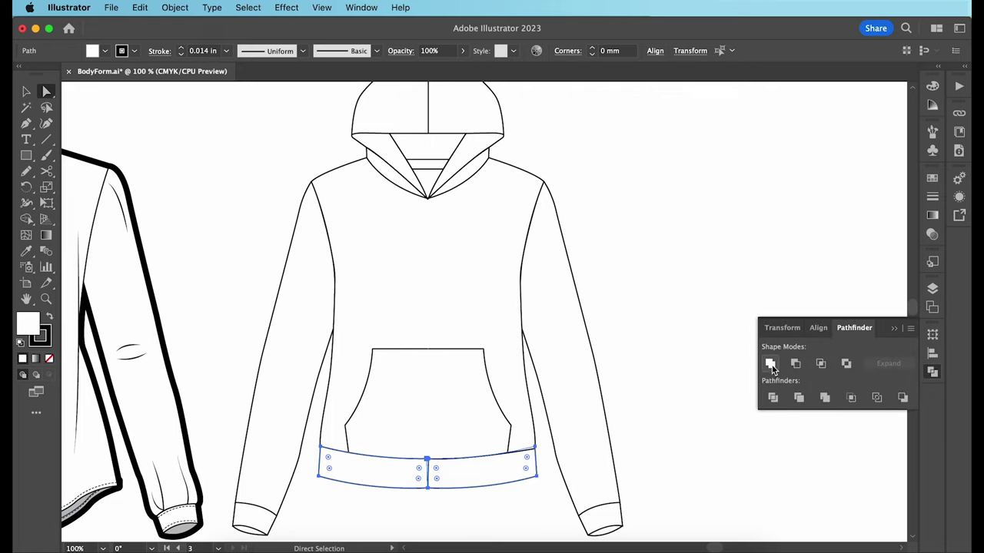
pyautogui.click(770, 364)
pyautogui.click(201, 175)
# Step: Draw a straight centre front line from the neck point to the waistband's lower edge with the Pen tool
pyautogui.click(26, 123)
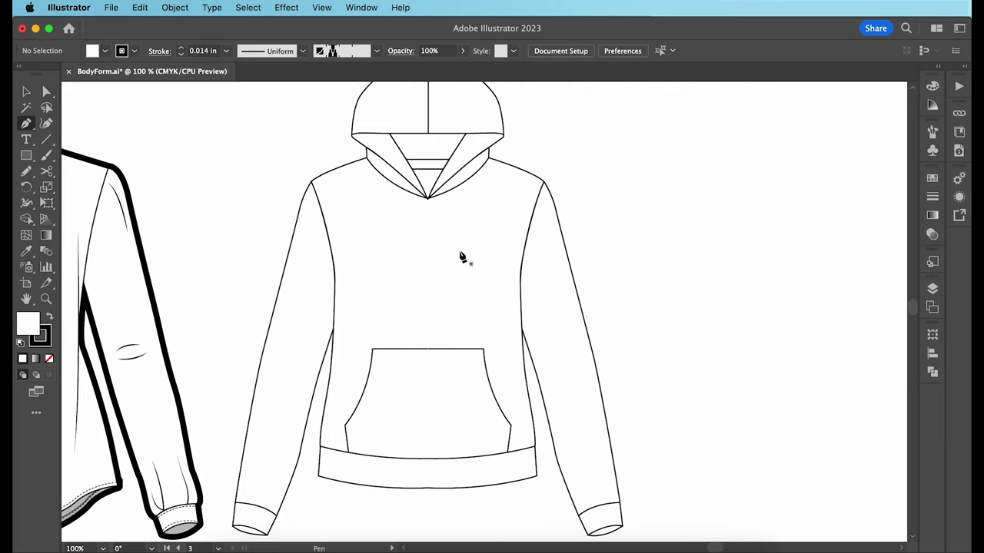
pyautogui.click(428, 198)
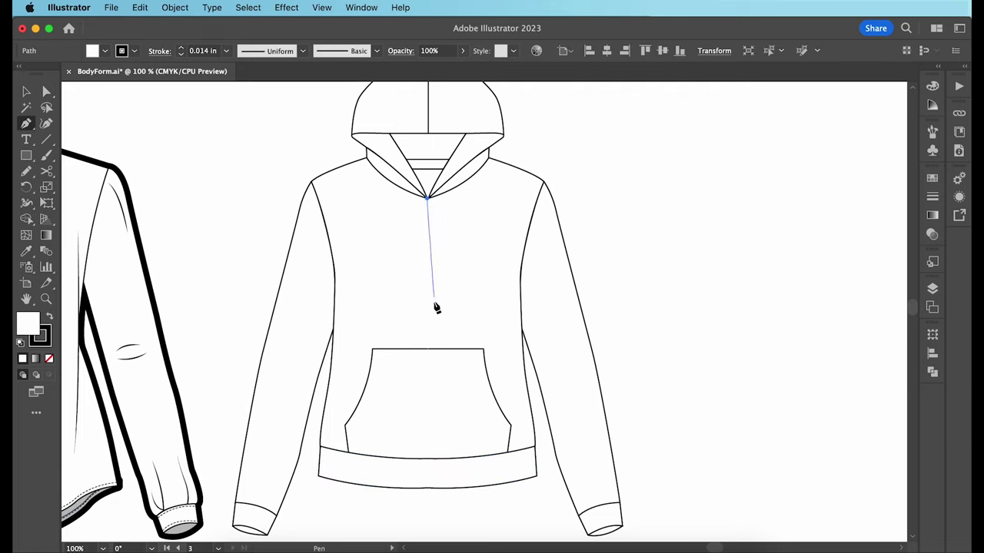
pyautogui.click(427, 488)
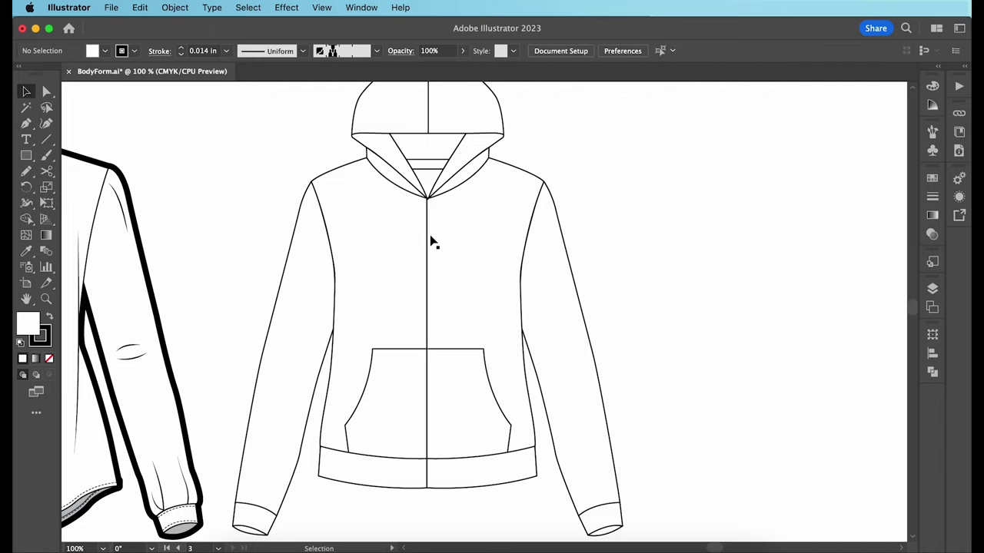
# Step: Apply the zipper pattern brush to the hoodie's centre front line
pyautogui.click(429, 242)
pyautogui.click(377, 51)
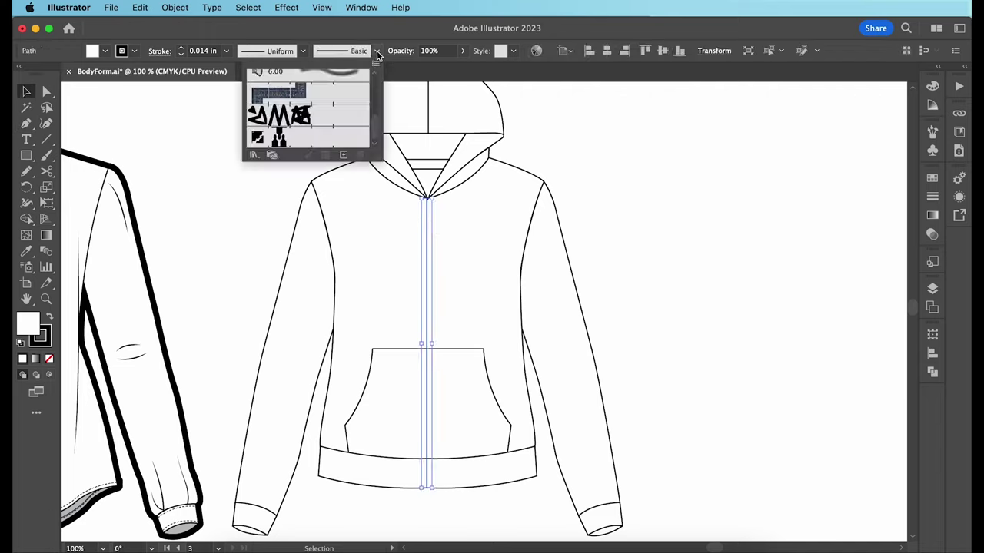
pyautogui.click(342, 136)
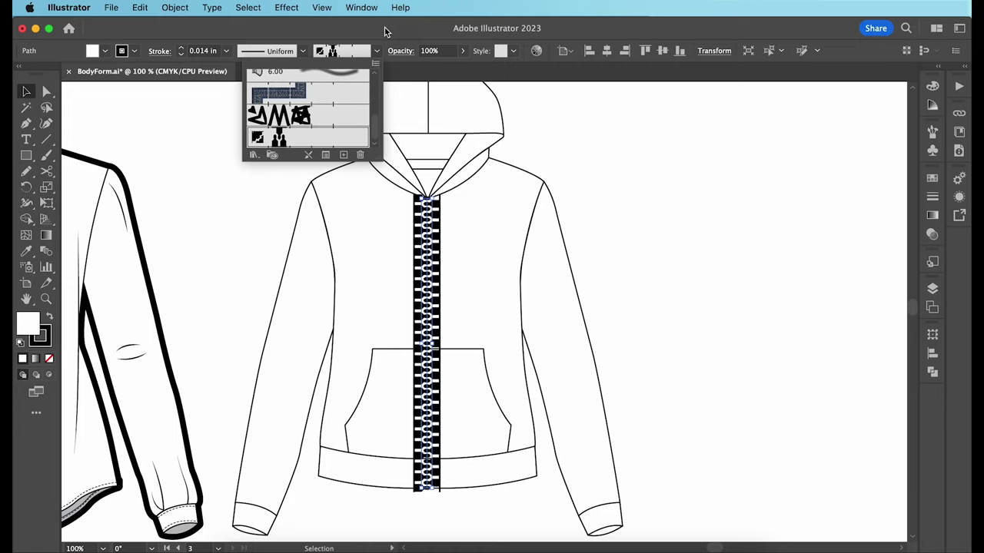
pyautogui.click(385, 32)
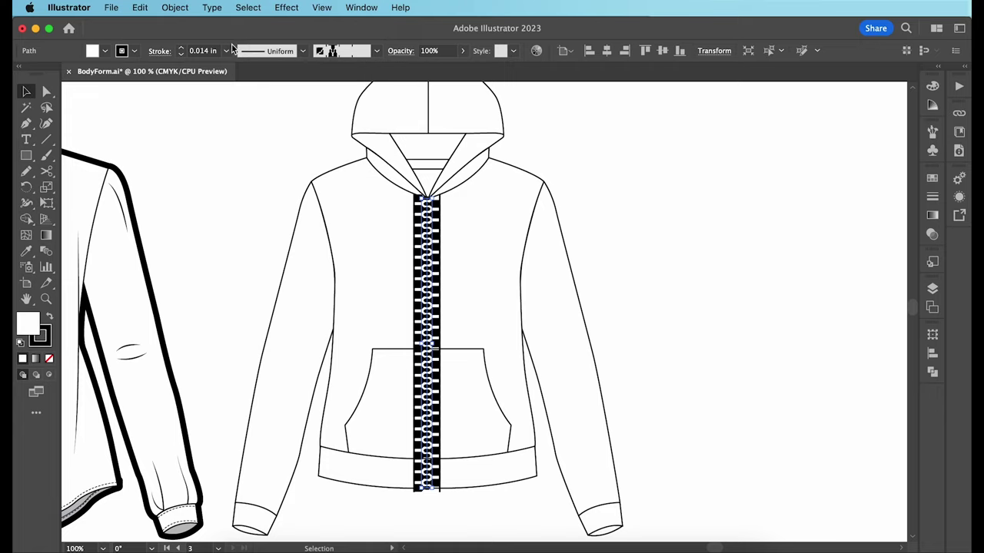
# Step: Set the centre front zipper's stroke weight to 0.002 in and check the teeth up close
pyautogui.click(203, 51)
pyautogui.write('0.002')
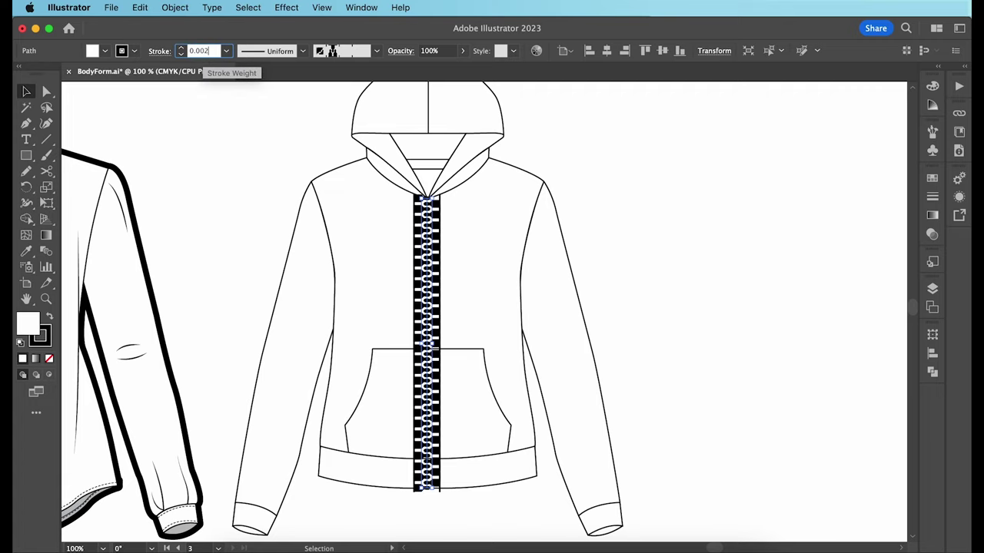
pyautogui.press('Return')
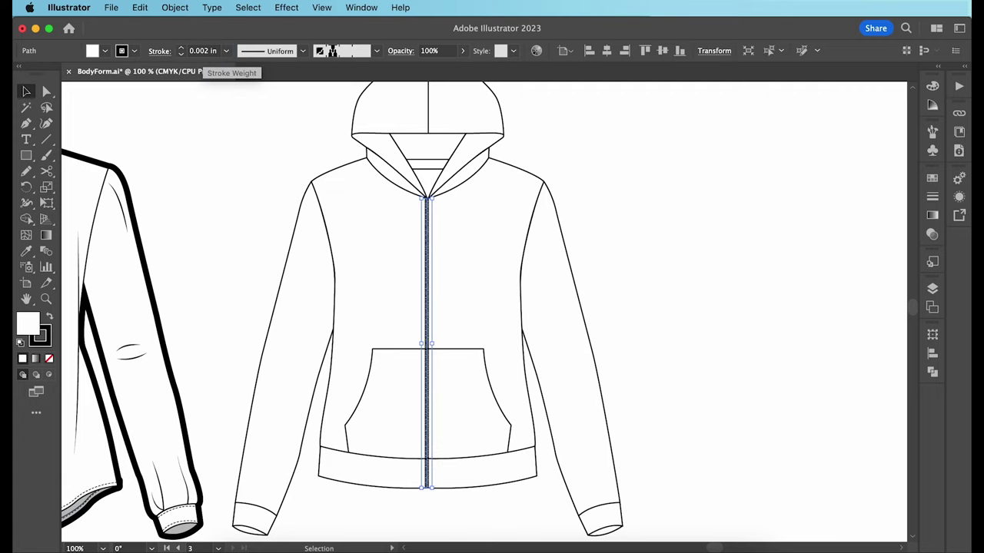
pyautogui.click(562, 150)
pyautogui.press('super+plus')
pyautogui.press('super+plus')
pyautogui.press('super+plus')
pyautogui.press('super+plus')
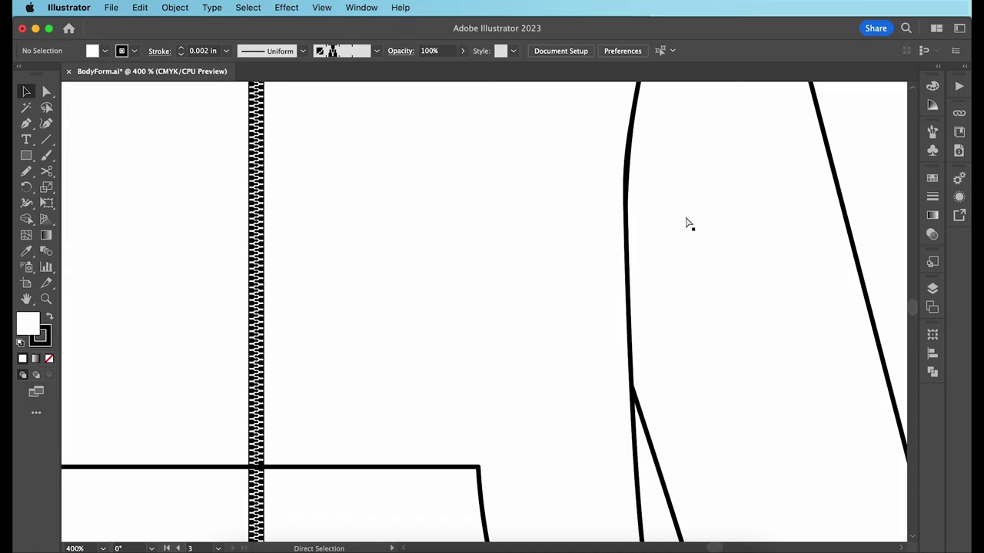
pyautogui.press('super+1')
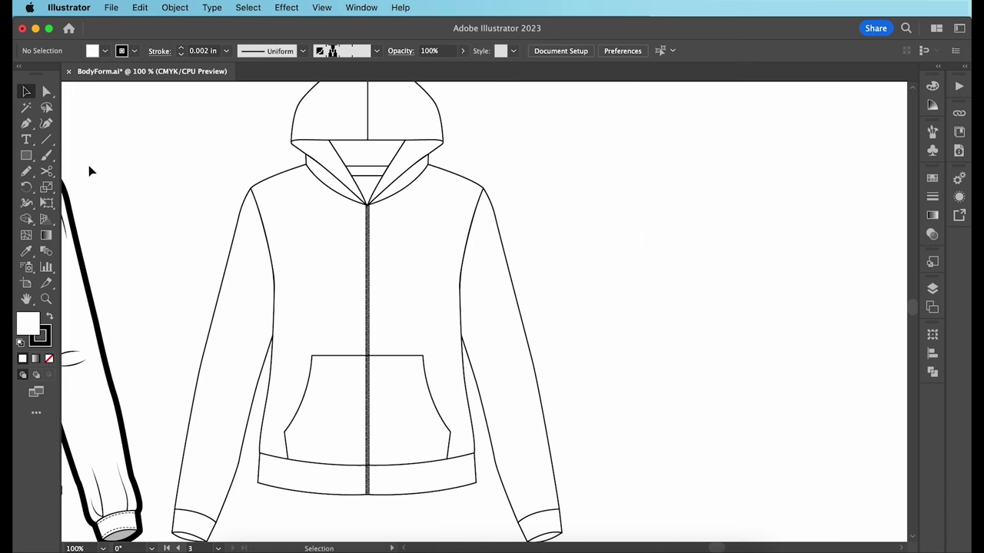
# Step: Draw a tall, narrow rounded rectangle beside the hoodie for the zipper pull, with fully rounded ends and a 0.014 in stroke
pyautogui.moveTo(30, 158); pyautogui.dragTo(58, 169)
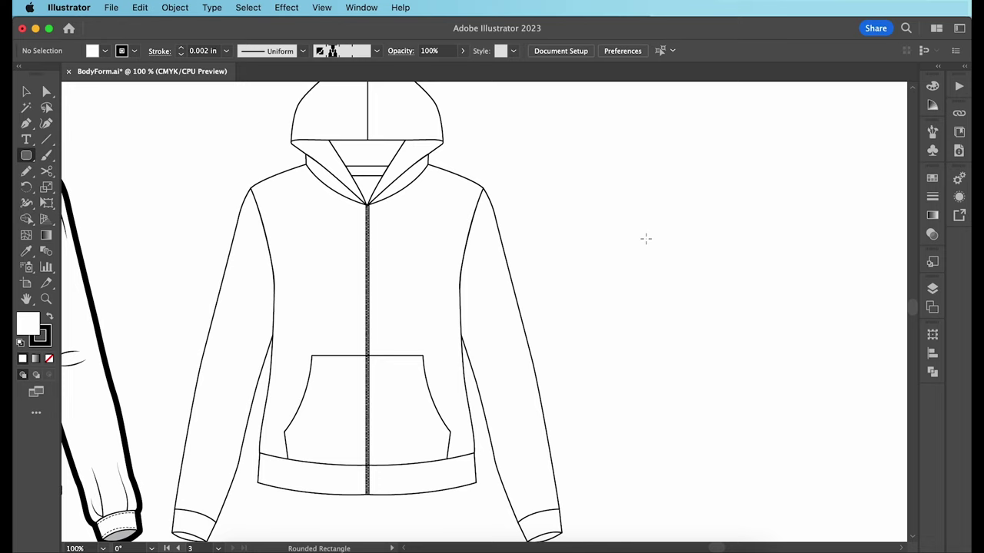
pyautogui.moveTo(664, 239); pyautogui.dragTo(718, 412)
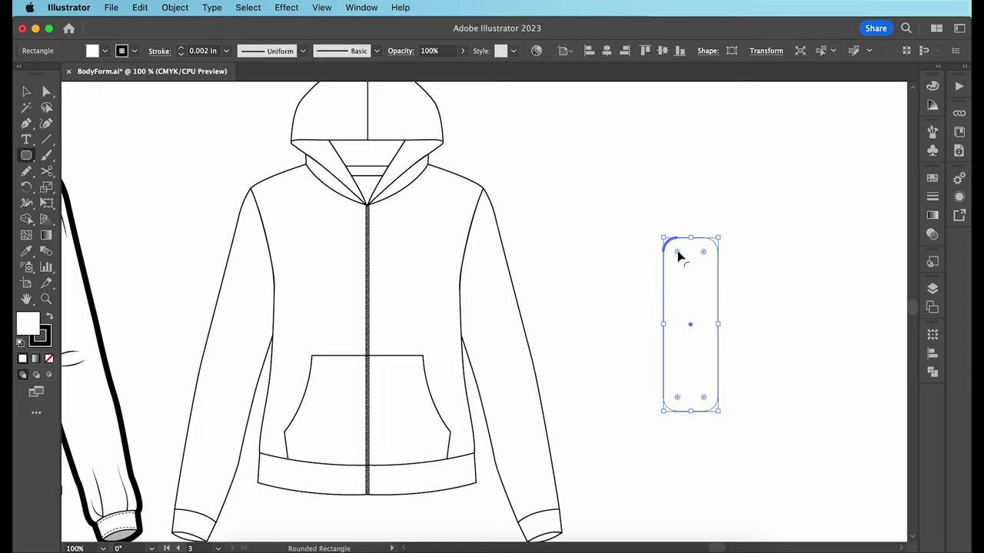
pyautogui.moveTo(677, 252); pyautogui.dragTo(689, 277)
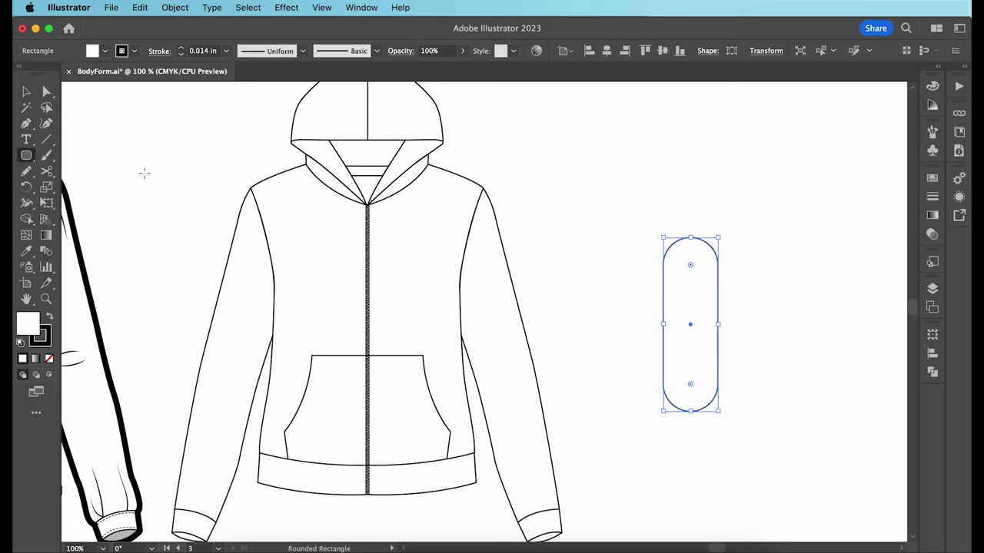
# Step: Draw equal circles inside the upper and lower ends of the zipper pull tab, leaving a thin rim
pyautogui.moveTo(26, 156); pyautogui.dragTo(61, 188)
pyautogui.moveTo(737, 248)
pyautogui.mouseDown()
pyautogui.moveTo(784, 294)
pyautogui.moveTo(694, 271)
pyautogui.moveTo(693, 384)
pyautogui.mouseUp()
pyautogui.press('v')
pyautogui.click(746, 200)
pyautogui.click(780, 371)
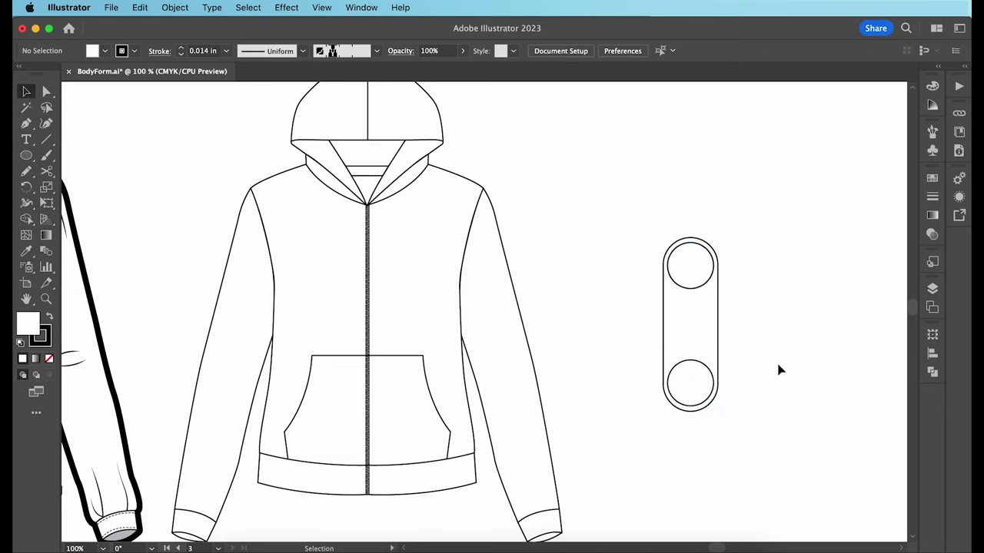
# Step: Draw a closed half-hexagon with a straight vertical edge beside the pull tab, using the Pen tool, as half of the slider
pyautogui.press('p')
pyautogui.click(834, 314)
pyautogui.click(835, 379)
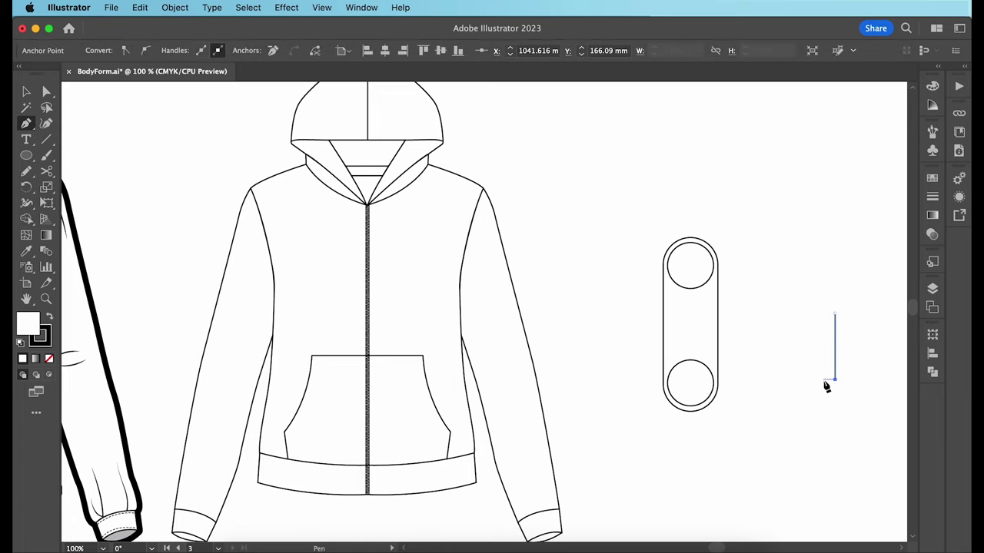
pyautogui.click(799, 342)
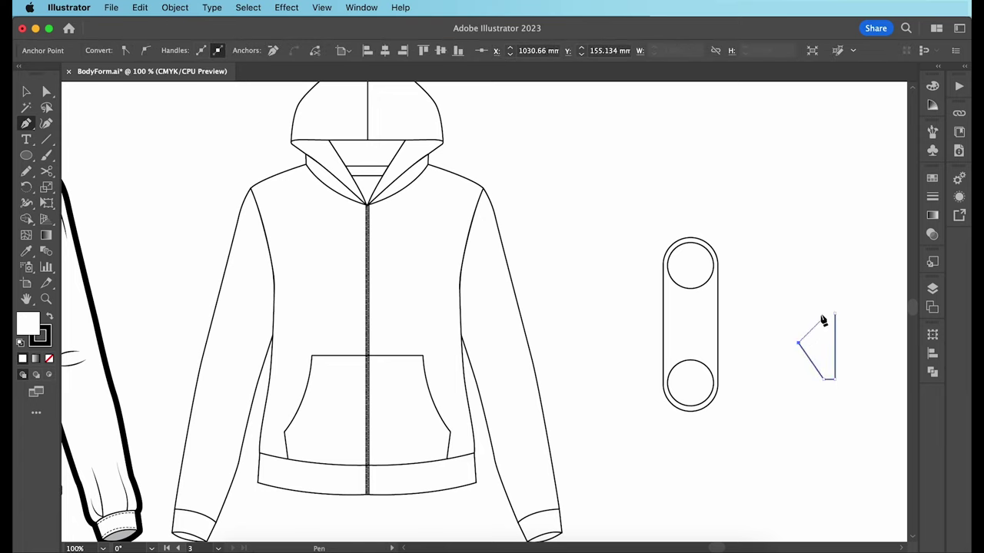
pyautogui.click(814, 313)
pyautogui.click(835, 314)
pyautogui.click(27, 92)
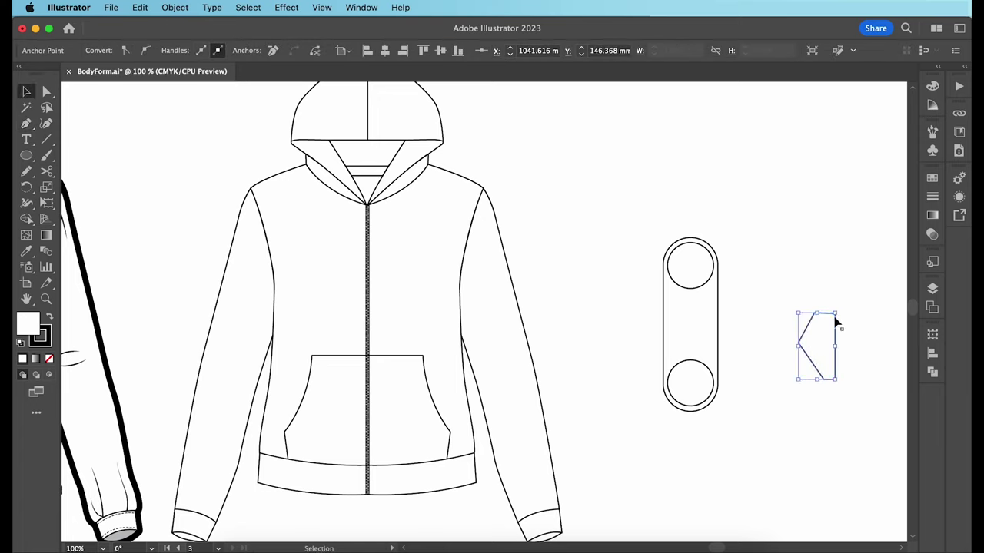
# Step: Reflect a copy of the half-slider shape and place it against the original's straight vertical edge
pyautogui.moveTo(846, 323); pyautogui.dragTo(819, 349)
pyautogui.click(819, 353)
pyautogui.rightClick(819, 352)
pyautogui.moveTo(846, 463)
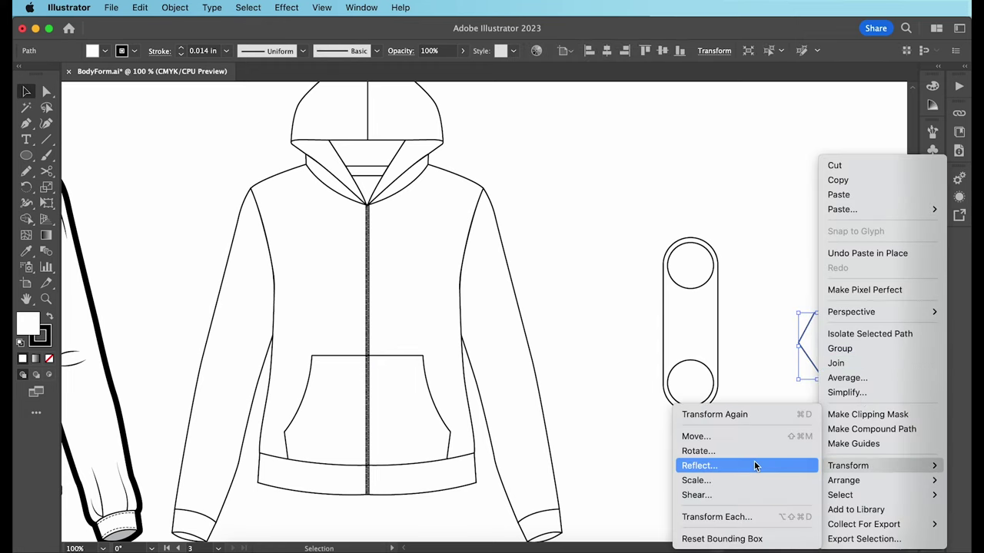
pyautogui.click(754, 460)
pyautogui.press('Return')
pyautogui.moveTo(815, 349); pyautogui.dragTo(853, 349)
# Step: Unite the two mirrored slider halves into one hexagonal shape
pyautogui.moveTo(804, 276); pyautogui.dragTo(689, 258)
pyautogui.click(933, 372)
pyautogui.click(770, 362)
# Step: Place the hexagonal slider over the upper end of the pull tab and send it to the back
pyautogui.click(932, 372)
pyautogui.click(890, 360)
pyautogui.rightClick(690, 257)
pyautogui.moveTo(769, 480)
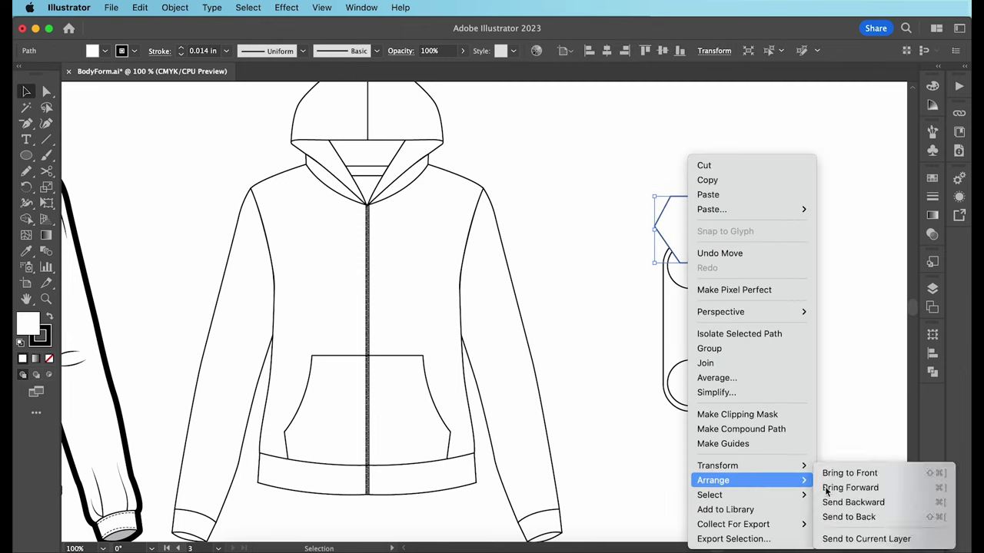
pyautogui.click(855, 517)
pyautogui.click(646, 278)
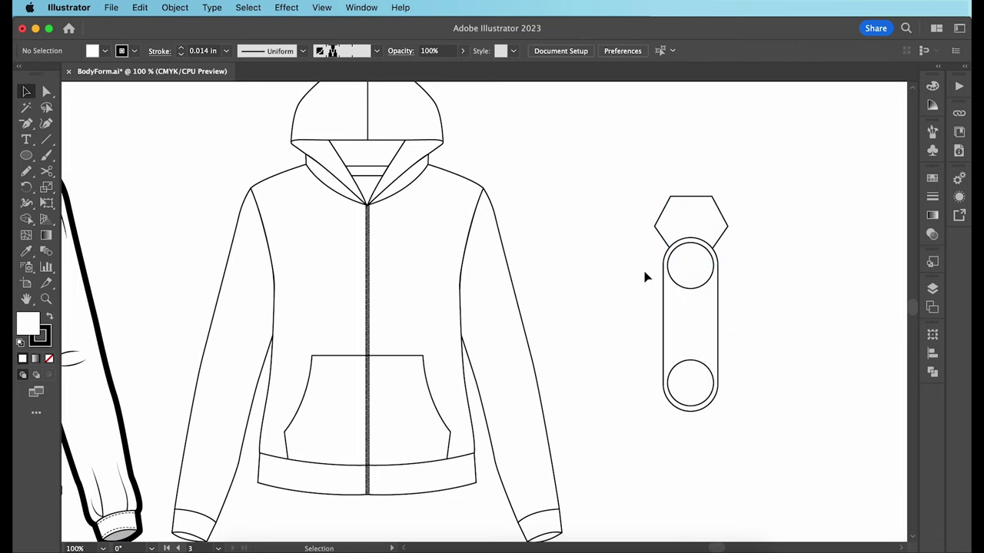
# Step: Cut the two circles out of the rounded pull tab as holes with the Pathfinder Exclude operation
pyautogui.moveTo(645, 277); pyautogui.dragTo(681, 380)
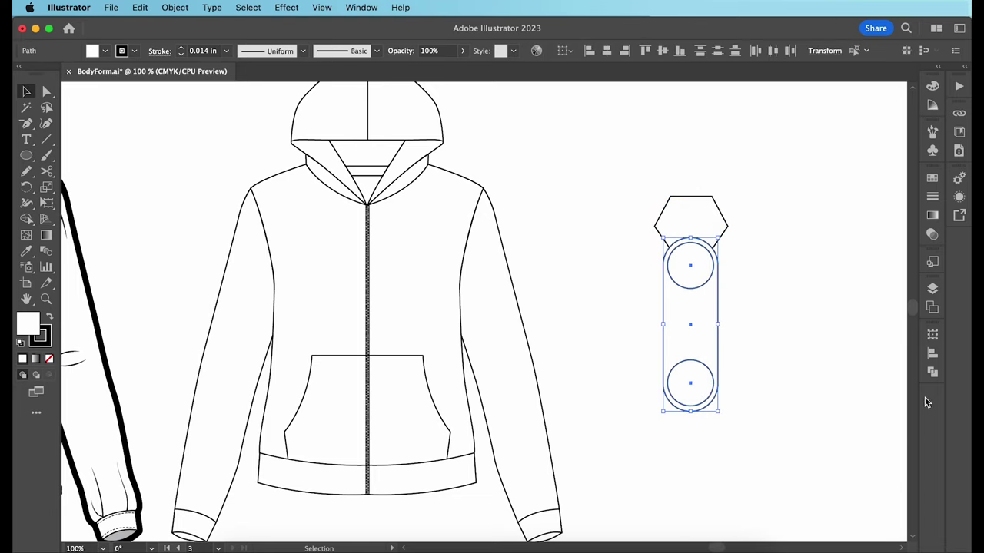
pyautogui.click(930, 375)
pyautogui.click(846, 364)
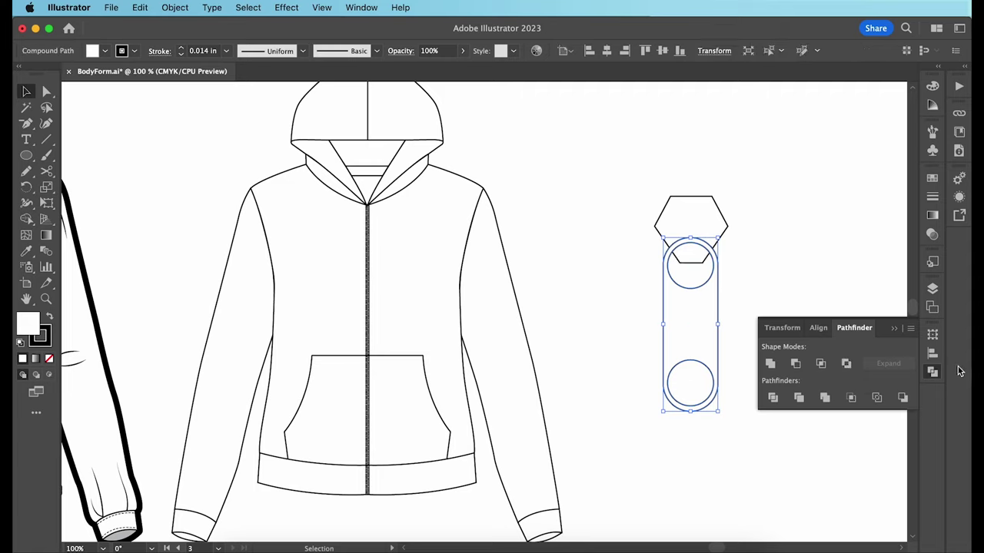
pyautogui.click(932, 372)
pyautogui.click(855, 347)
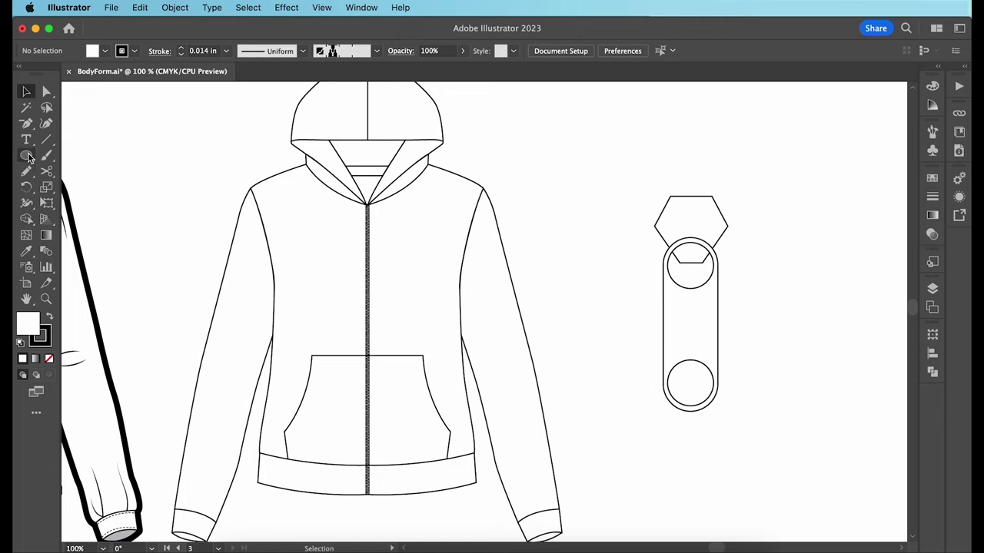
# Step: Draw a narrow vertical rectangle linking the hexagonal slider to the pull tab's upper hole
pyautogui.moveTo(26, 155); pyautogui.dragTo(77, 153)
pyautogui.moveTo(686, 222); pyautogui.dragTo(697, 263)
pyautogui.press('v')
pyautogui.click(765, 146)
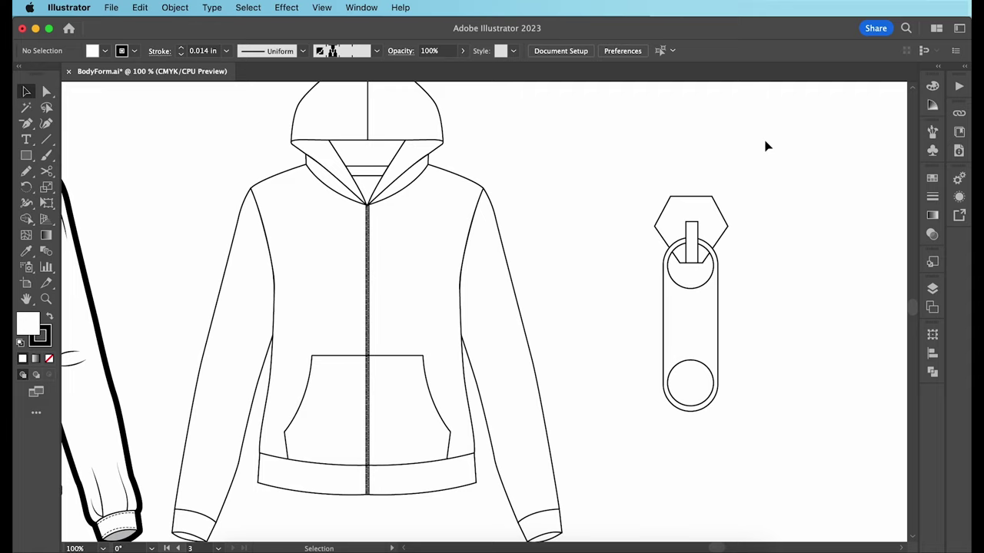
# Step: Fill the hexagonal slider with dark grey and the narrow connecting rectangle with a medium grey
pyautogui.click(707, 207)
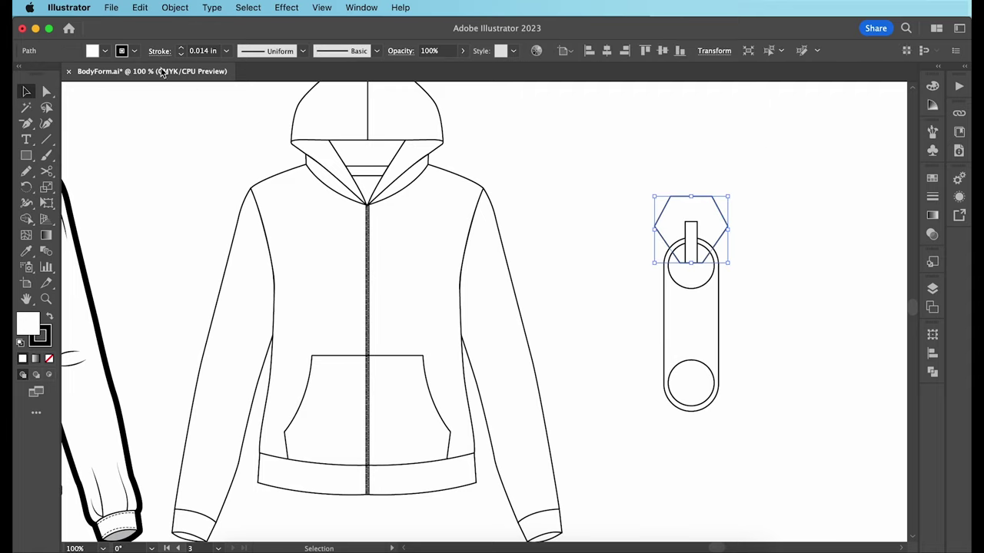
pyautogui.click(103, 50)
pyautogui.click(50, 114)
pyautogui.click(751, 160)
pyautogui.click(691, 235)
pyautogui.click(104, 50)
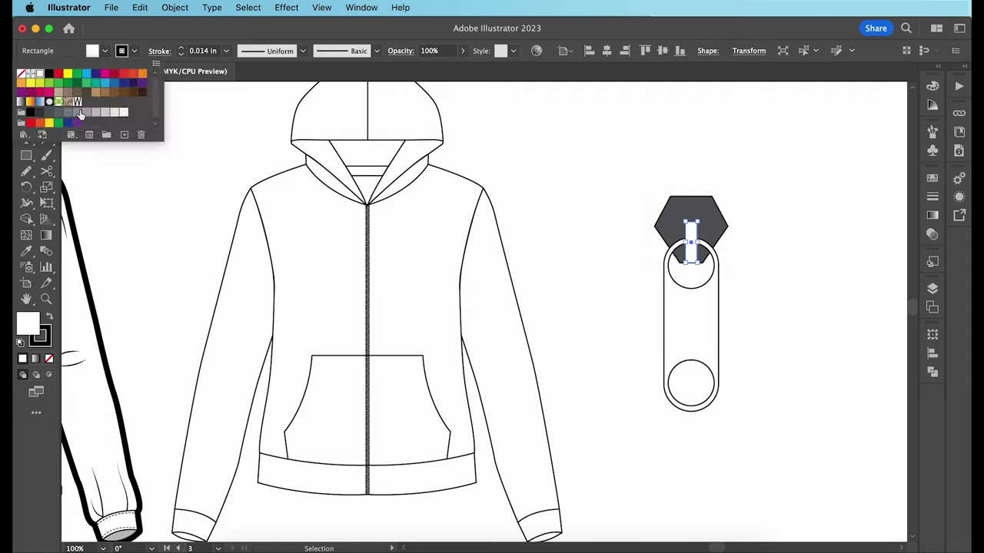
pyautogui.click(68, 113)
pyautogui.click(632, 153)
# Step: Fill the rounded pull tab with light grey
pyautogui.click(684, 317)
pyautogui.click(105, 51)
pyautogui.click(93, 113)
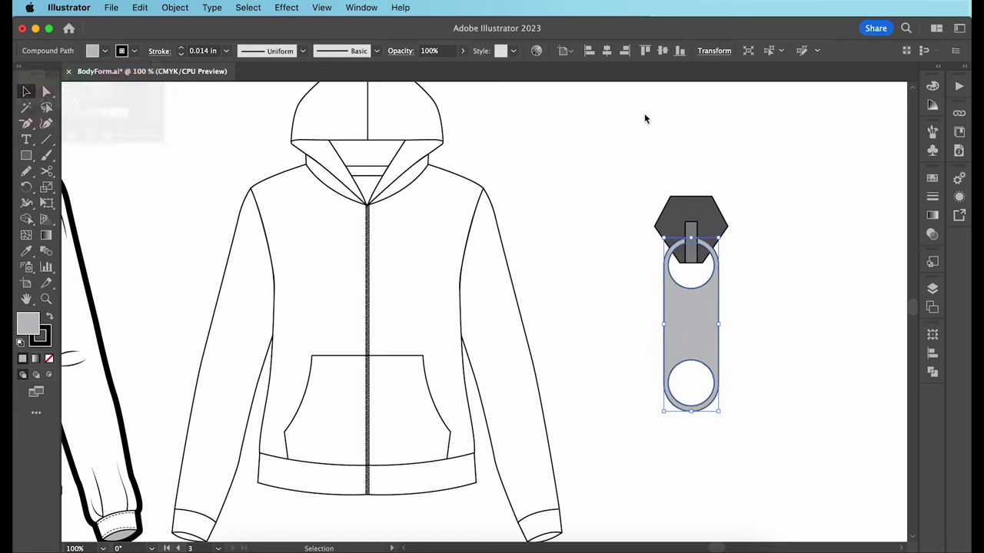
pyautogui.click(638, 161)
# Step: Group all the zipper pull parts and expand their fills and strokes
pyautogui.moveTo(637, 161); pyautogui.dragTo(756, 437)
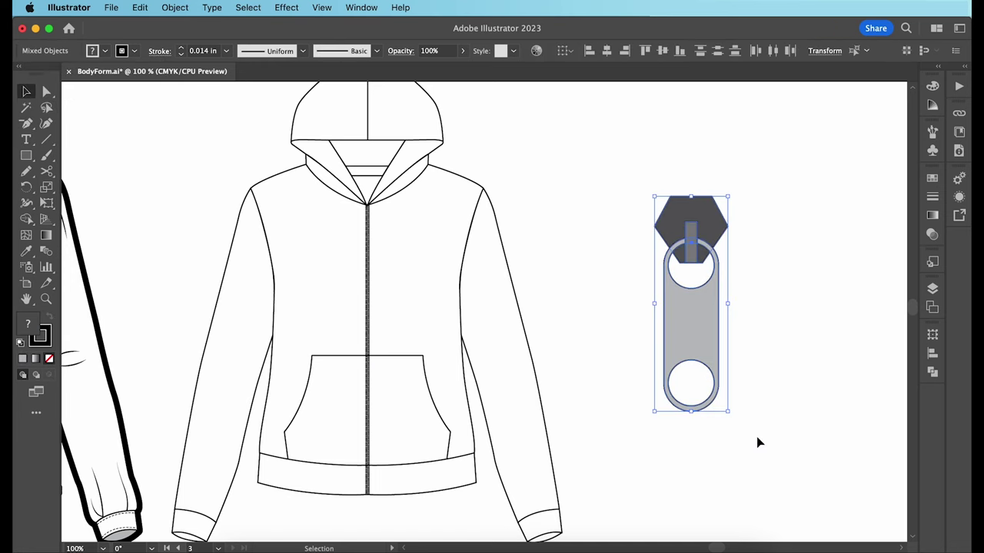
pyautogui.click(175, 7)
pyautogui.click(176, 92)
pyautogui.click(175, 7)
pyautogui.click(177, 187)
pyautogui.click(486, 358)
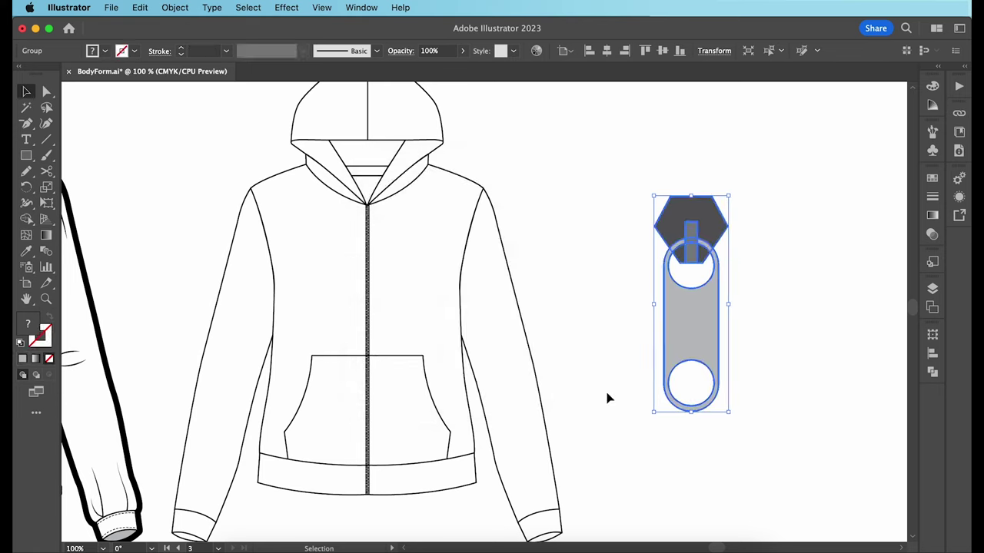
# Step: Scale the zipper pull down to about the zipper's width and place it at the neck point of the centre front
pyautogui.moveTo(731, 414); pyautogui.dragTo(368, 221)
pyautogui.click(707, 251)
pyautogui.press('super+plus')
pyautogui.press('super+plus')
pyautogui.press('super+plus')
pyautogui.press('super+plus')
pyautogui.press('super+plus')
pyautogui.press('super+plus')
pyautogui.press('super+plus')
pyautogui.moveTo(520, 196); pyautogui.dragTo(509, 219)
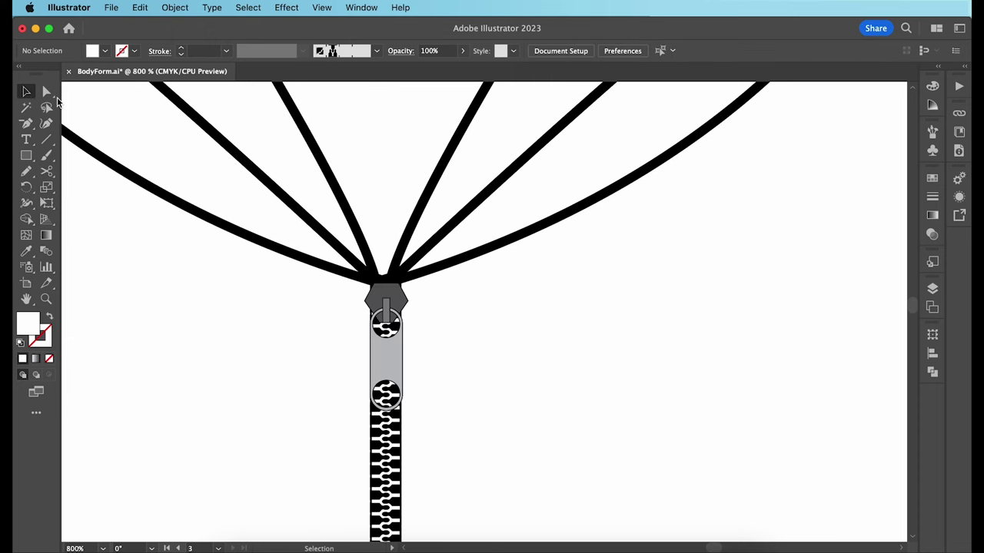
# Step: Rotate only the pull tab slightly so it hangs at an angle, and realign its upper hole with the slider
pyautogui.click(46, 91)
pyautogui.press('v')
pyautogui.click(389, 366)
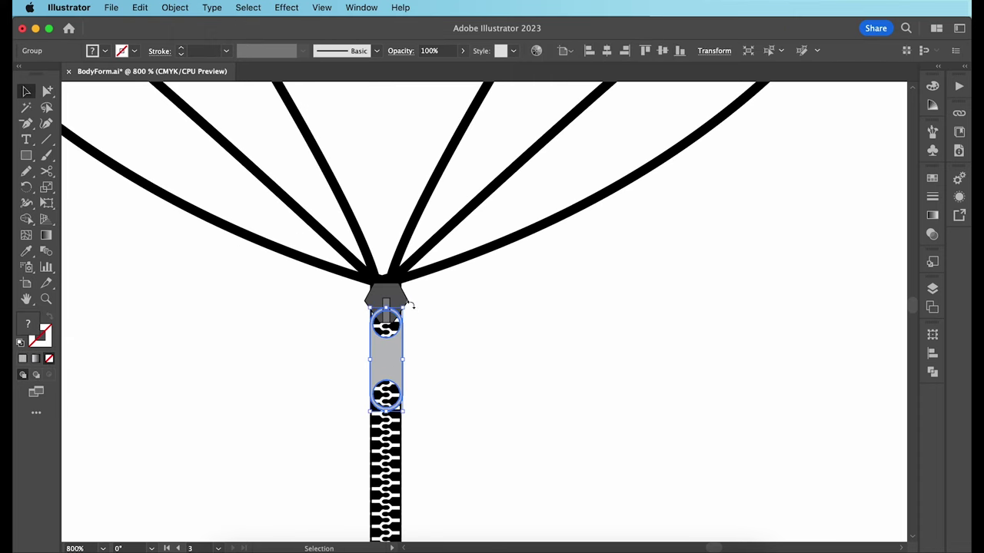
pyautogui.moveTo(410, 304); pyautogui.dragTo(391, 300)
pyautogui.moveTo(381, 339); pyautogui.dragTo(389, 337)
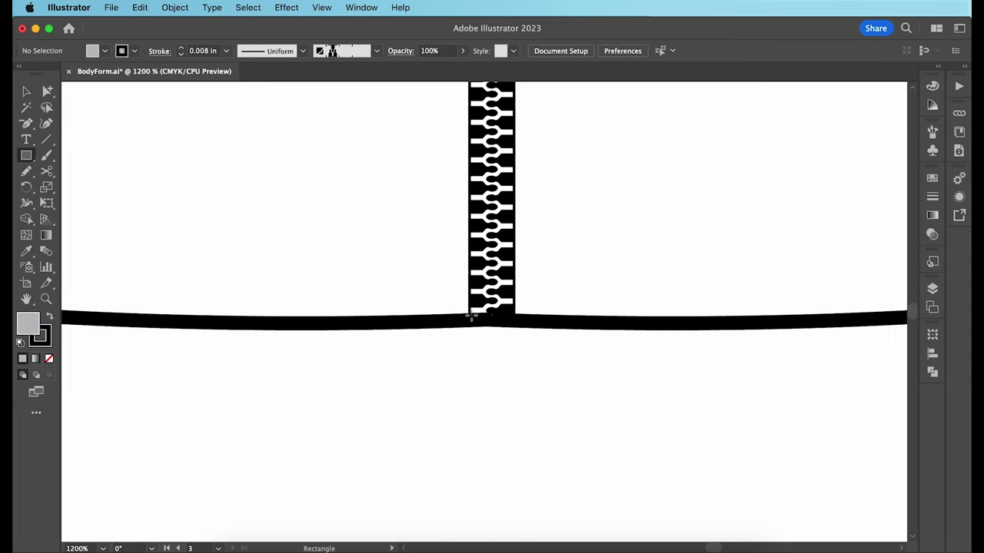
# Step: Draw two small light grey rectangles with 0.008 in strokes side by side at the zipper's lower end as stoppers
pyautogui.moveTo(470, 314); pyautogui.dragTo(503, 308)
pyautogui.press('v')
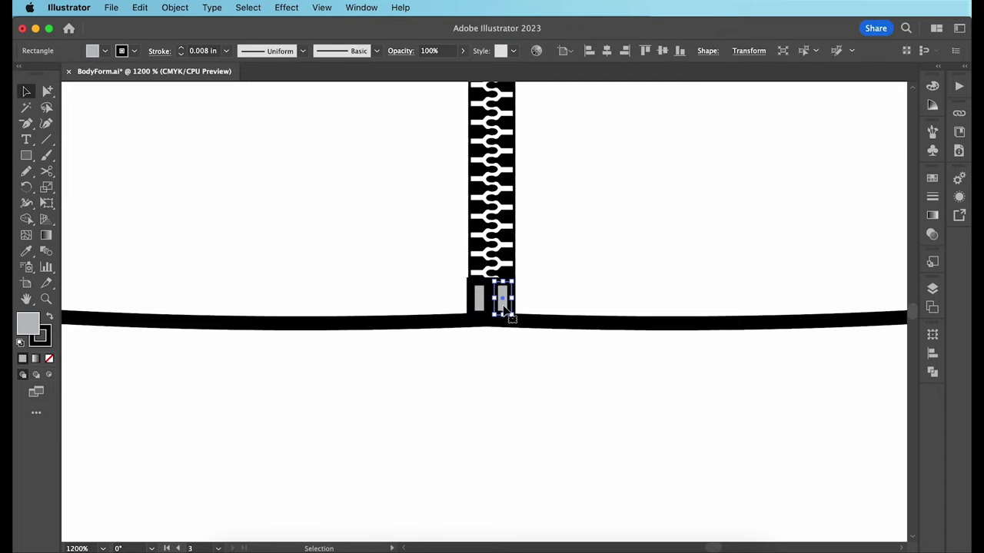
pyautogui.click(527, 374)
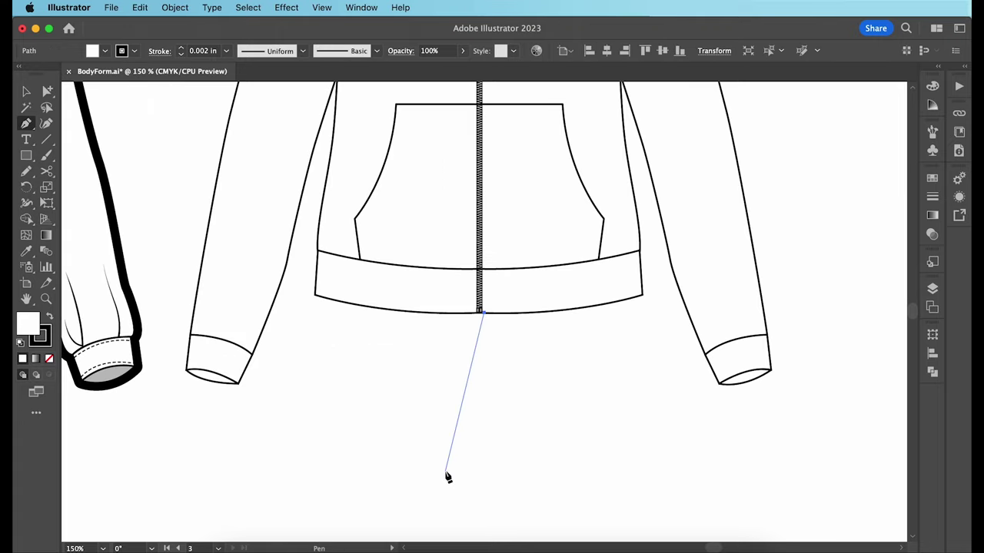
# Step: Draw a line along the zipper's right side from hem to neck and give it the shirt placket's dashed stitching with the Eyedropper
pyautogui.scroll(10, 495, 286)
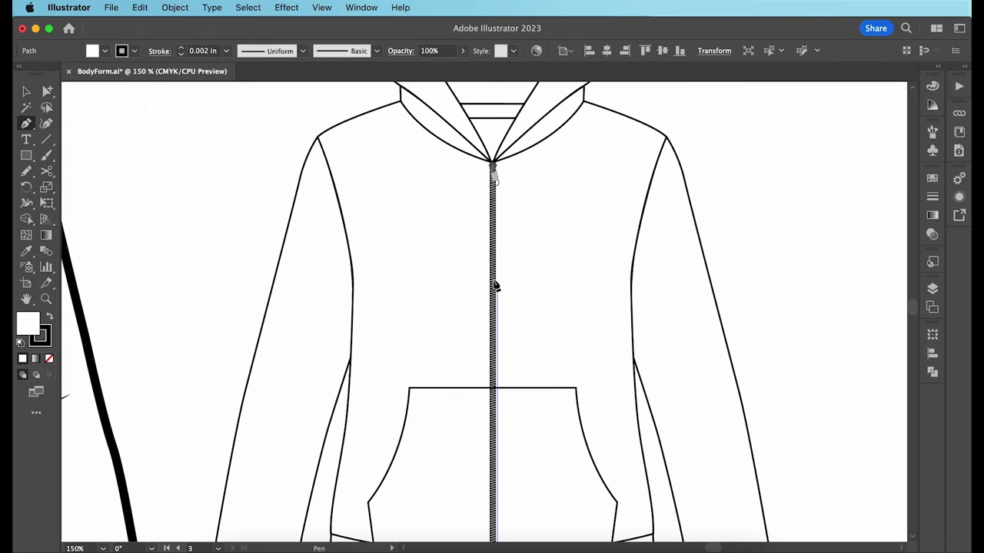
pyautogui.click(498, 165)
pyautogui.press('i')
pyautogui.hscroll(-6, 184, 273)
pyautogui.hscroll(-3, 181, 279)
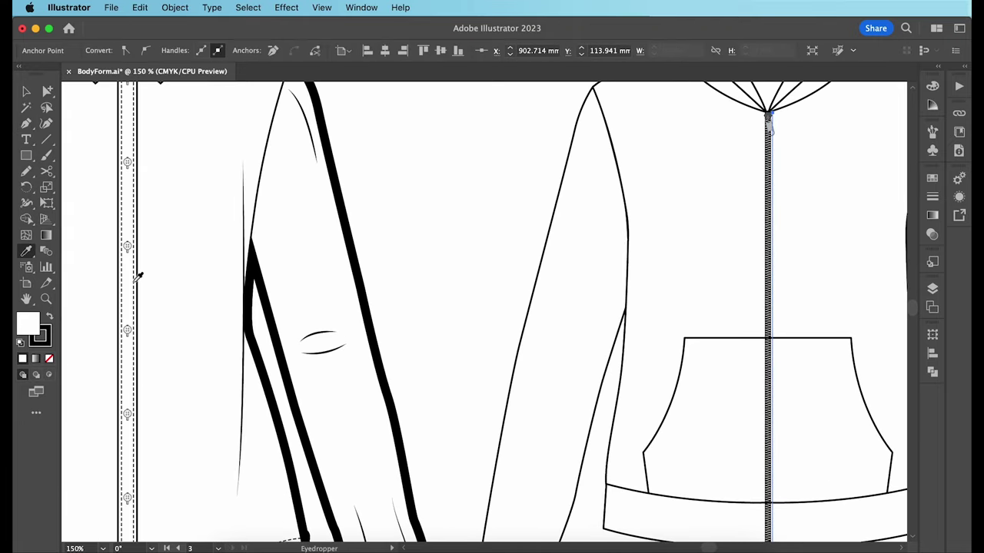
pyautogui.click(134, 280)
pyautogui.hscroll(5, 469, 192)
pyautogui.click(27, 92)
pyautogui.click(614, 284)
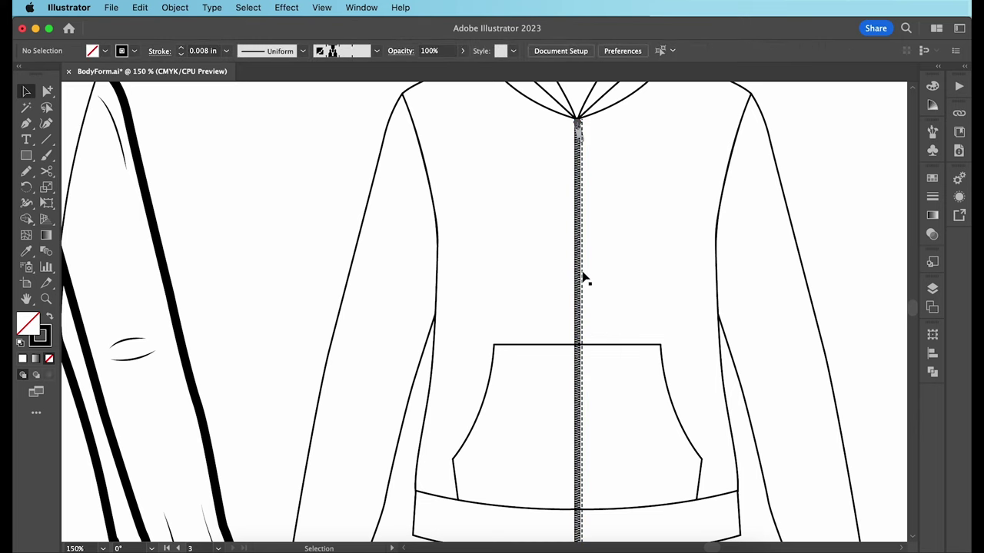
# Step: Copy the zipper's dashed stitching to its other side and add a matching stitch line just below the pocket's upper edge
pyautogui.click(583, 278)
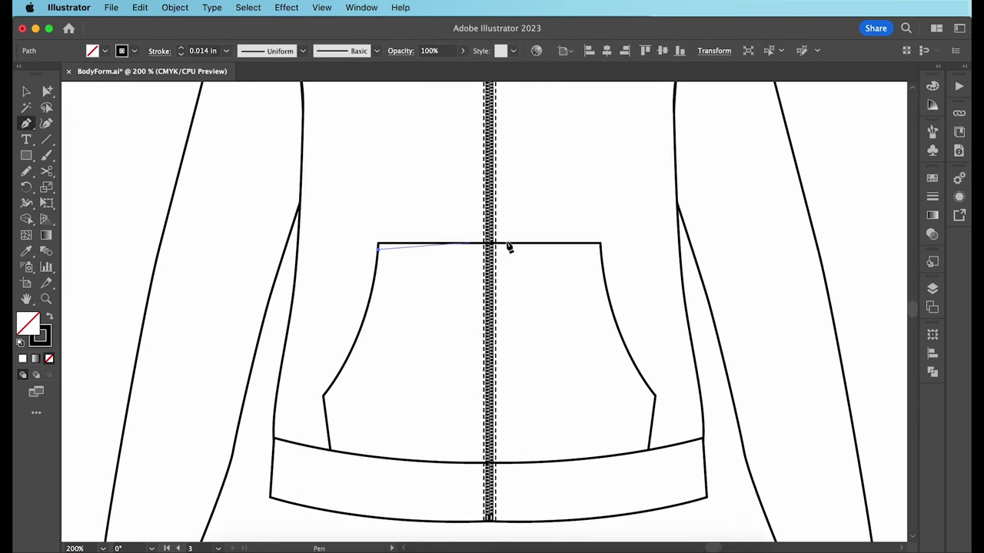
pyautogui.click(600, 248)
pyautogui.click(27, 250)
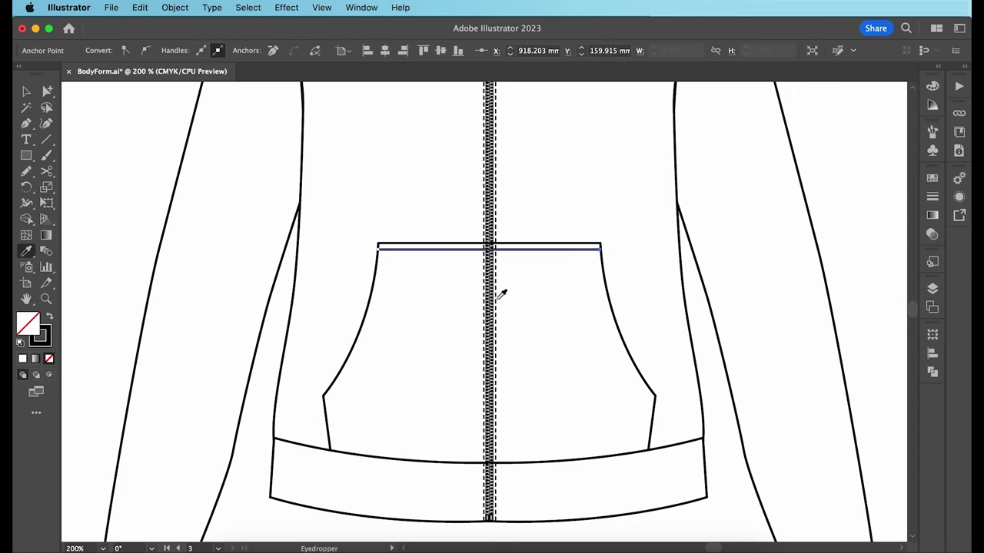
pyautogui.click(498, 298)
# Step: Draw a curved dashed stitch line inside the right pocket opening, duplicate it as a parallel second row, and group both rows
pyautogui.moveTo(634, 385); pyautogui.dragTo(700, 422)
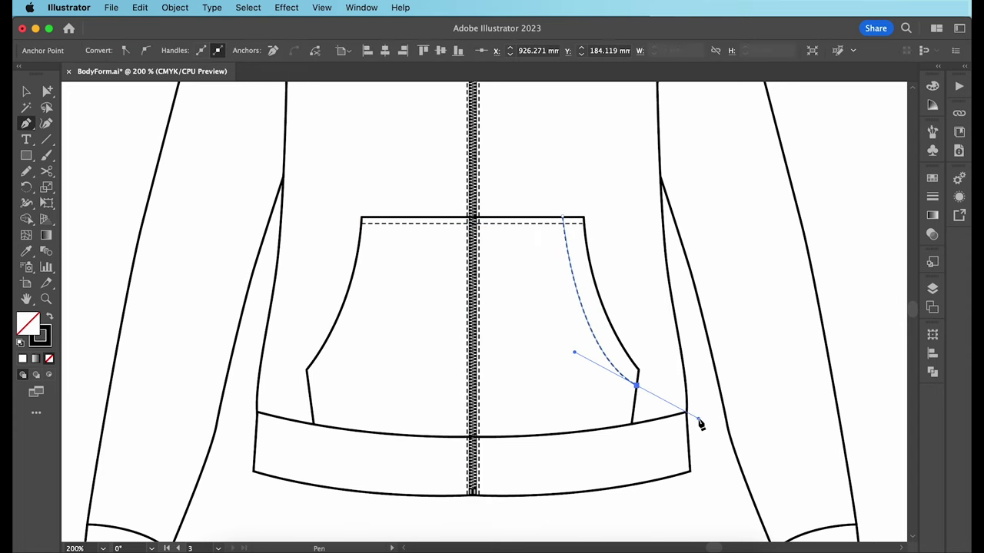
pyautogui.press('v')
pyautogui.click(613, 524)
pyautogui.click(615, 367)
pyautogui.keyDown('alt'); pyautogui.moveTo(615, 367); pyautogui.dragTo(358, 354); pyautogui.keyUp('alt')
pyautogui.keyDown('shift'); pyautogui.click(570, 263); pyautogui.keyUp('shift')
pyautogui.press('super+g')
# Step: Reflect a copy of the double pocket stitching and place it along the left pocket opening
pyautogui.rightClick(571, 266)
pyautogui.moveTo(678, 466)
pyautogui.click(734, 464)
pyautogui.click(419, 366)
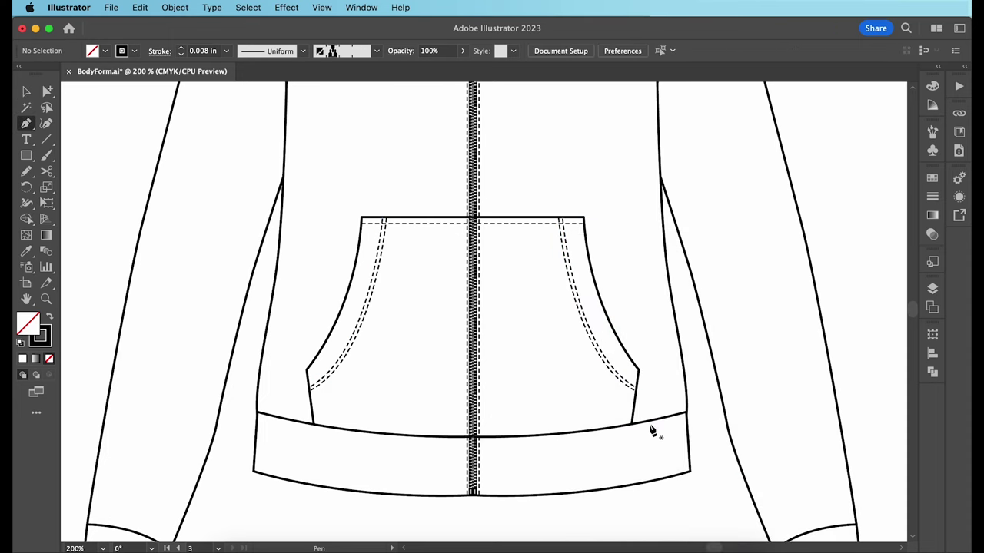
# Step: Draw a dashed stitch line above the waistband from the pocket to the right side seam and mirror a copy to the left side
pyautogui.click(689, 412)
pyautogui.press('v')
pyautogui.rightClick(667, 412)
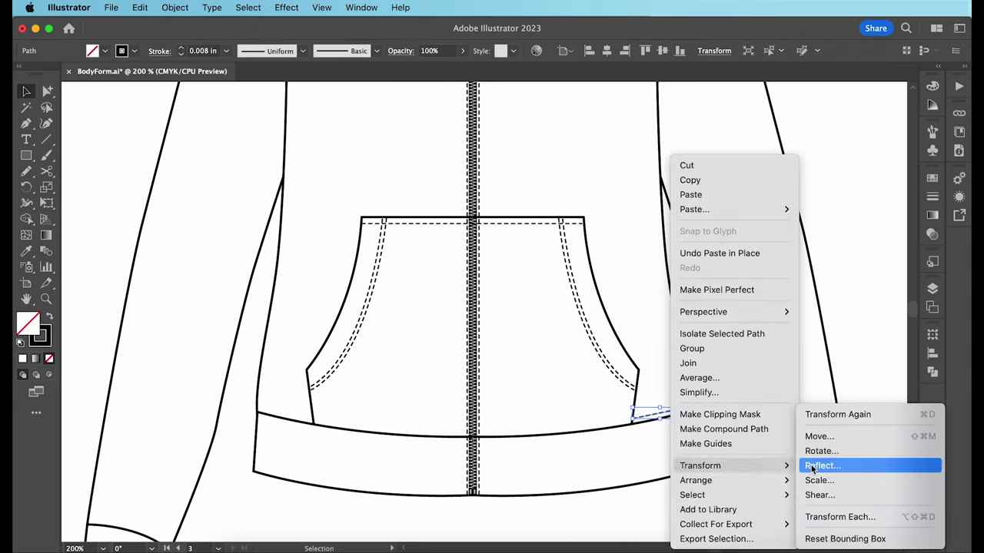
pyautogui.click(813, 469)
pyautogui.click(416, 392)
pyautogui.moveTo(666, 412); pyautogui.dragTo(293, 435)
# Step: Draw a dashed stitch line across the hood, slightly above its front edge and curving down at both ends
pyautogui.press('p')
pyautogui.scroll(10, 320, 271)
pyautogui.click(324, 260)
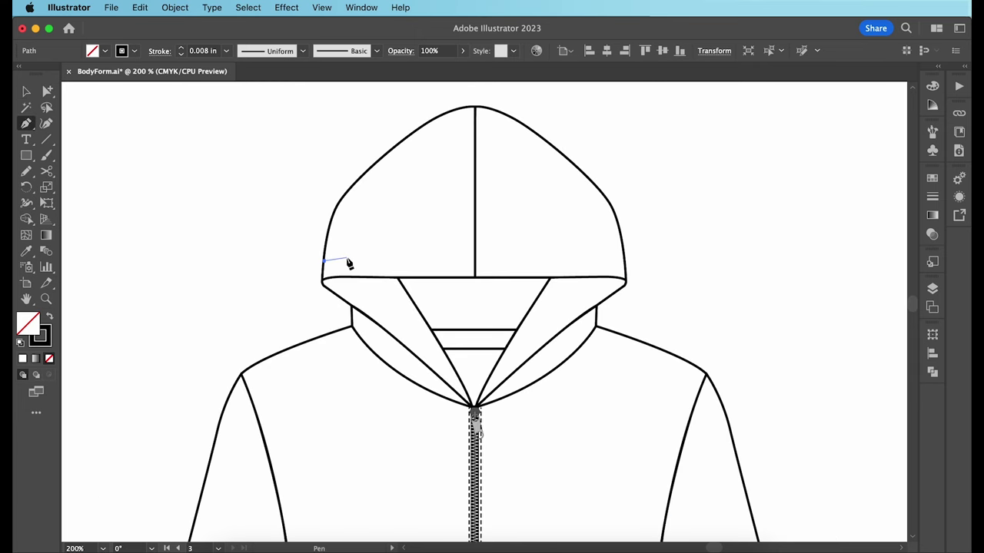
pyautogui.click(627, 266)
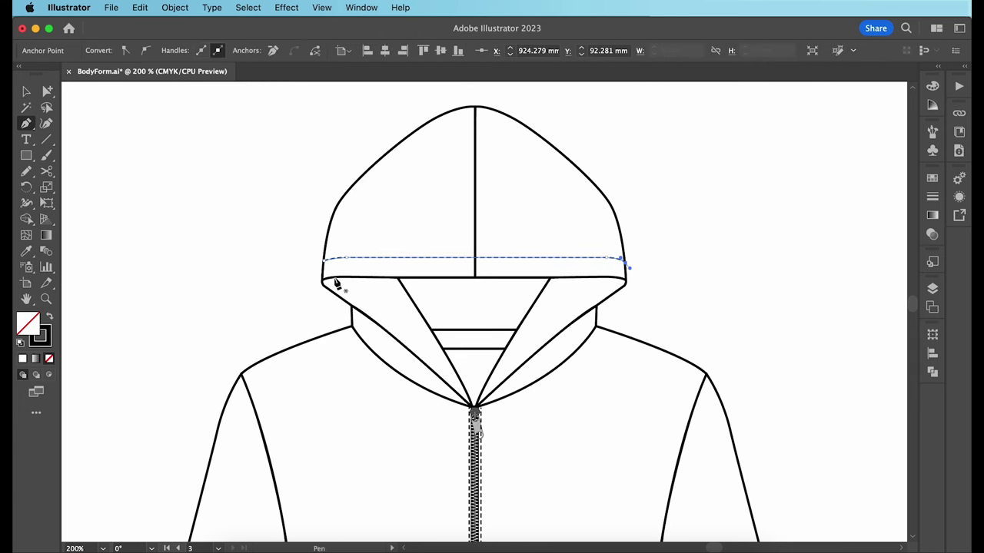
# Step: Draw curved dashed stitch lines along both folded hood edges down toward the neck point
pyautogui.click(333, 280)
pyautogui.click(484, 384)
pyautogui.moveTo(613, 276); pyautogui.dragTo(666, 259)
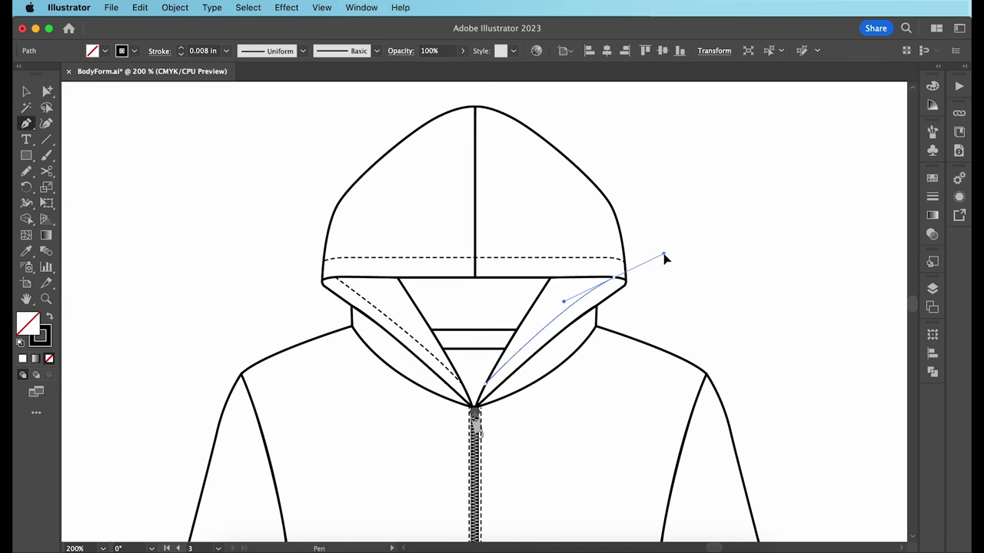
pyautogui.press('Escape')
pyautogui.keyDown('super'); pyautogui.click(543, 242); pyautogui.keyUp('super')
# Step: Draw a vertical dashed stitch line beside the hood's centre seam and place a copy on the seam's other side
pyautogui.click(387, 108)
pyautogui.keyDown('shift'); pyautogui.click(392, 360); pyautogui.keyUp('shift')
pyautogui.press('v')
pyautogui.moveTo(387, 219); pyautogui.dragTo(377, 219)
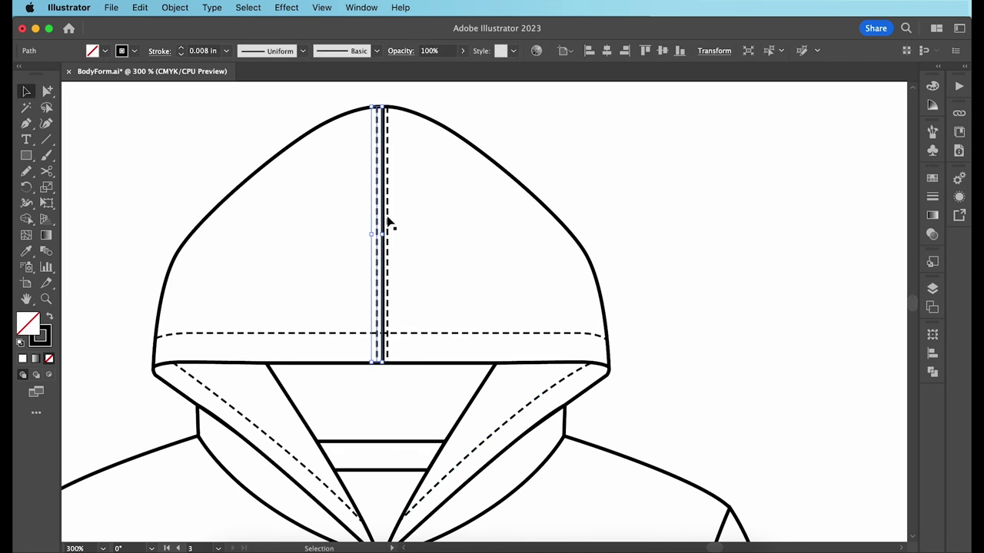
# Step: Continue the centre seam inside the hood down to the back neck band, with dashed stitching on both sides
pyautogui.scroll(-3, 771, 160)
pyautogui.press('p')
pyautogui.click(404, 346)
pyautogui.keyDown('shift'); pyautogui.click(405, 267); pyautogui.keyUp('shift')
pyautogui.press('d')
pyautogui.press('a')
pyautogui.press('super+=')
pyautogui.moveTo(327, 309)
pyautogui.mouseDown()
pyautogui.moveTo(313, 309)
pyautogui.moveTo(341, 331)
pyautogui.mouseUp()
pyautogui.click(26, 251)
pyautogui.click(315, 201)
pyautogui.press('a')
# Step: Draw two horizontal dashed stitch lines inside the back neck band, along its upper and lower edges
pyautogui.press('p')
pyautogui.click(204, 390)
pyautogui.keyDown('shift'); pyautogui.click(441, 389); pyautogui.keyUp('shift')
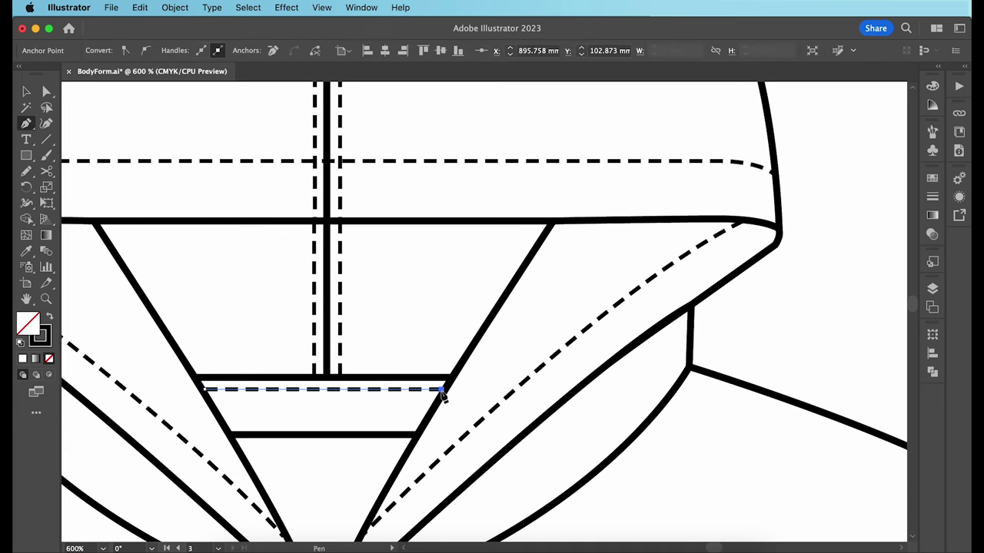
pyautogui.press('Escape')
pyautogui.click(223, 424)
pyautogui.click(426, 425)
pyautogui.press('Escape')
# Step: Fill the inside back panel of the hood with the grey sampled from the shirt's inner collar using the Eyedropper
pyautogui.press('v')
pyautogui.press('super+minus')
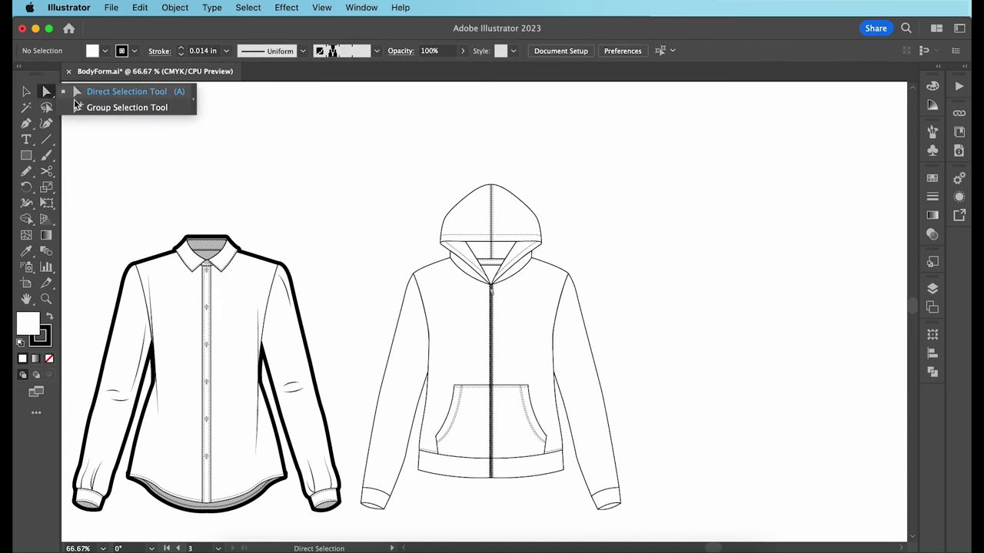
pyautogui.click(77, 106)
pyautogui.click(510, 247)
pyautogui.click(28, 251)
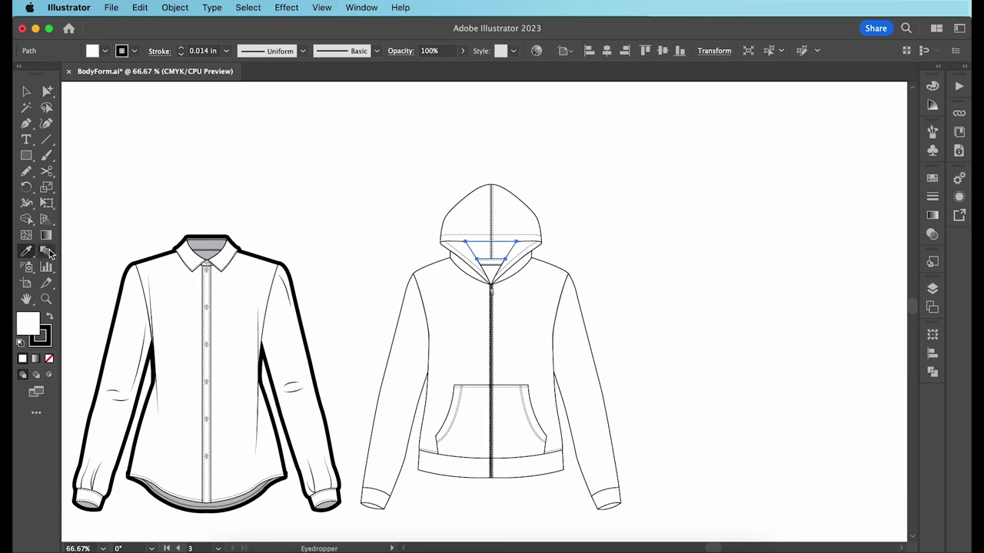
pyautogui.click(219, 246)
# Step: Give the back neck band and the inside back panel below it the same grey fill as the hood's inside
pyautogui.click(47, 93)
pyautogui.press('super+shift+a')
pyautogui.click(375, 330)
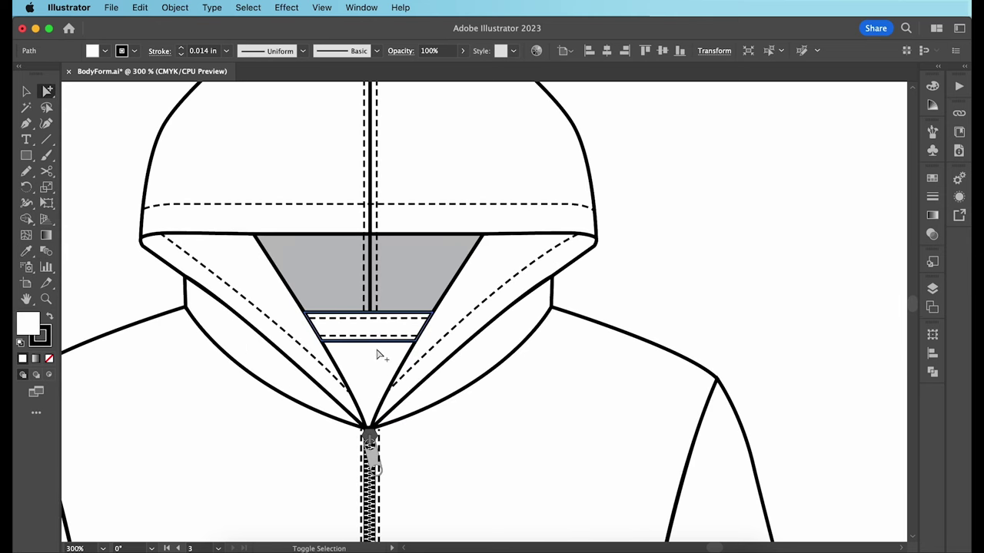
pyautogui.keyDown('shift'); pyautogui.click(377, 353); pyautogui.keyUp('shift')
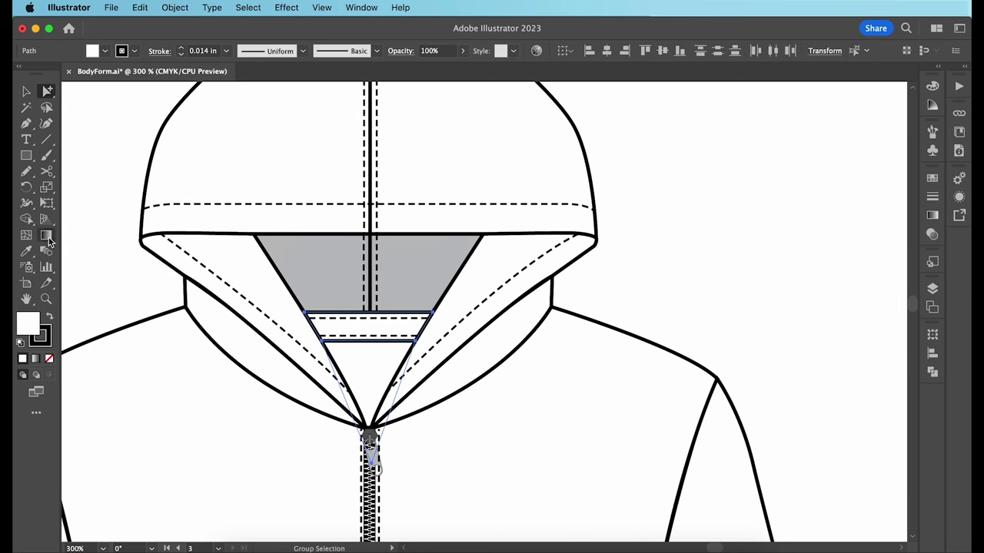
pyautogui.press('i')
pyautogui.click(318, 246)
pyautogui.press('v')
pyautogui.click(687, 185)
pyautogui.press('super+0')
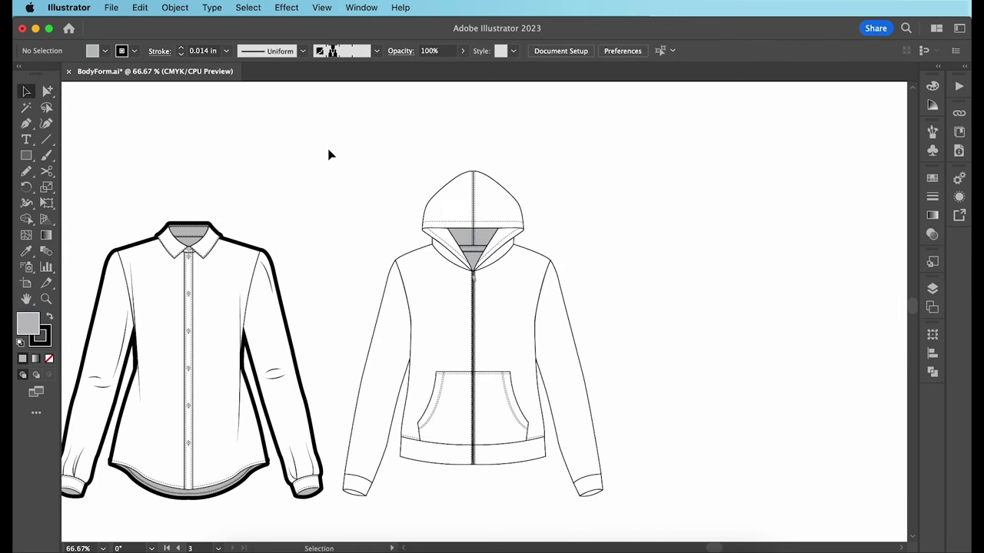
# Step: Create a united silhouette from the whole hoodie and give it a heavy outline stroke like the shirt's
pyautogui.moveTo(328, 156); pyautogui.dragTo(438, 292)
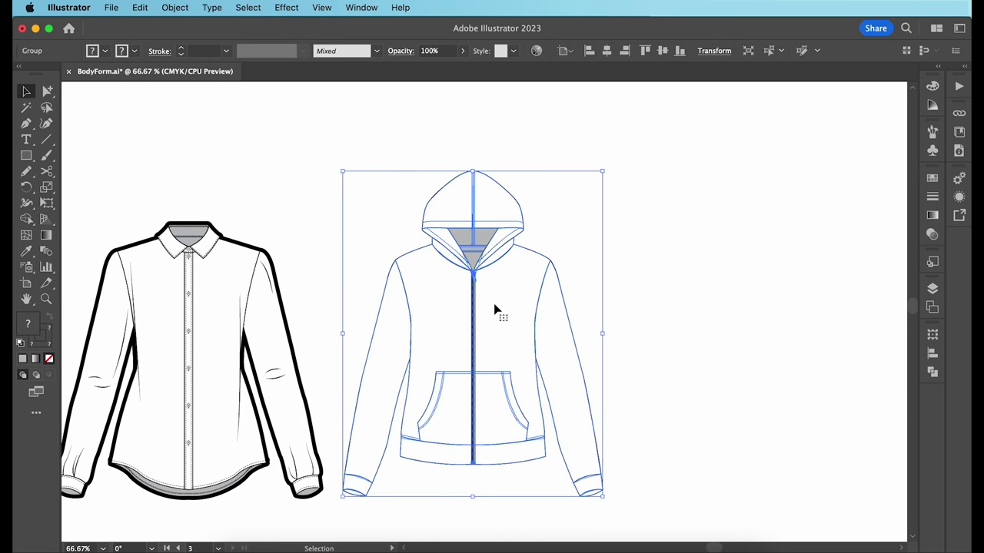
pyautogui.moveTo(494, 307)
pyautogui.mouseDown()
pyautogui.moveTo(771, 321)
pyautogui.moveTo(501, 325)
pyautogui.mouseUp()
pyautogui.click(932, 372)
pyautogui.click(770, 363)
pyautogui.click(228, 52)
pyautogui.click(250, 122)
pyautogui.click(932, 373)
pyautogui.click(708, 398)
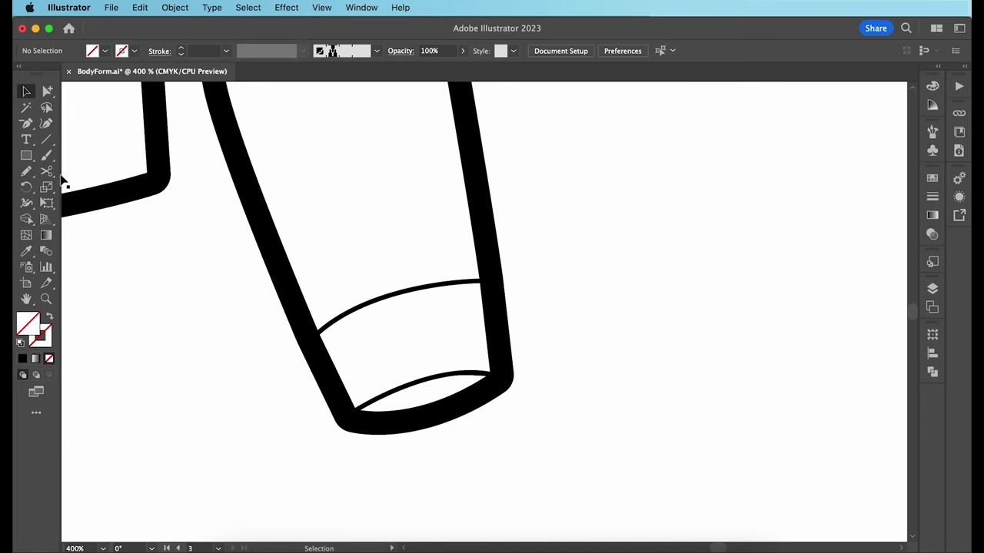
# Step: Draw a thin, tall vertical rectangle beside the right cuff with black fill and no stroke
pyautogui.press('m')
pyautogui.moveTo(654, 221); pyautogui.dragTo(657, 398)
pyautogui.click(105, 51)
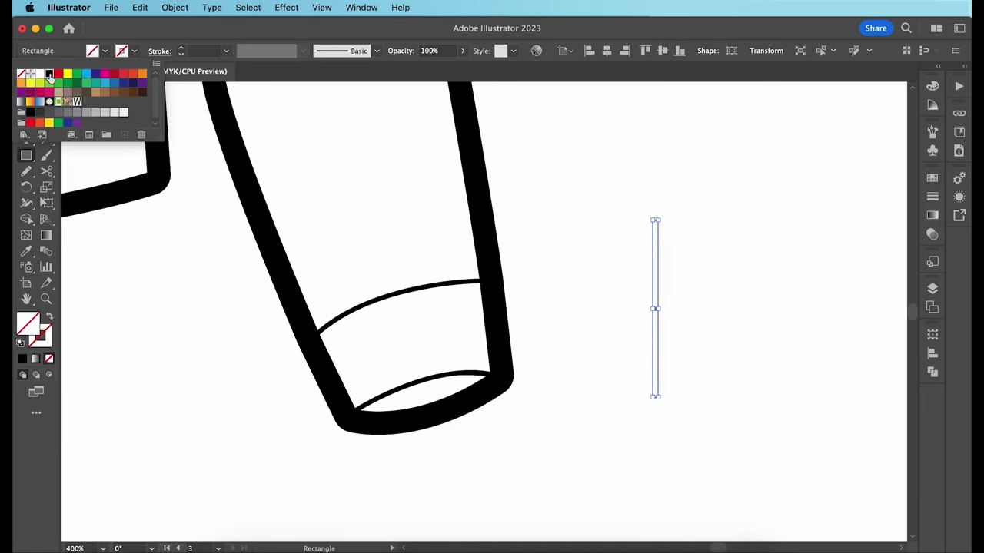
pyautogui.click(50, 74)
pyautogui.press('v')
pyautogui.click(596, 162)
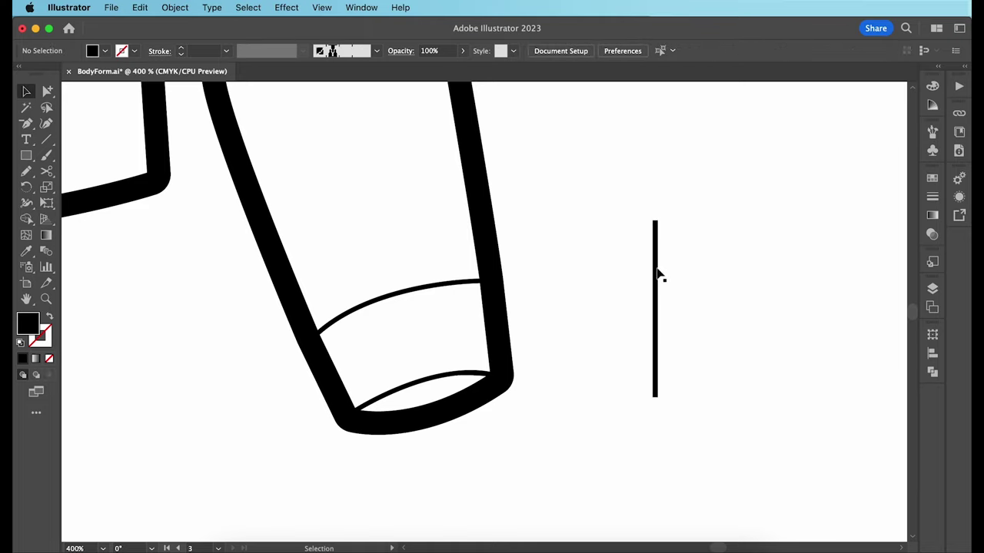
# Step: Make a wider copy of the black rectangle extending to its right, remove its fill, and send it to the back
pyautogui.click(657, 274)
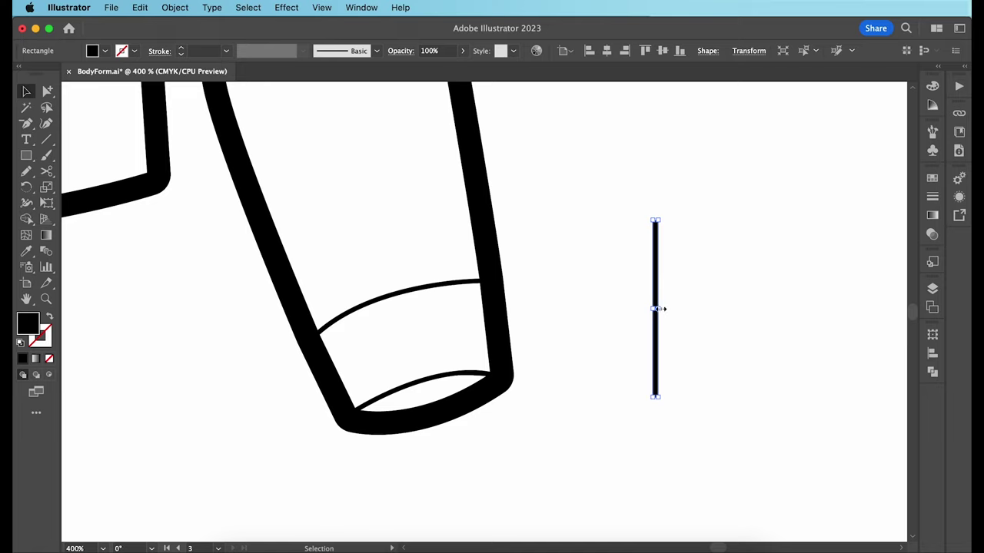
pyautogui.moveTo(661, 308); pyautogui.dragTo(673, 309)
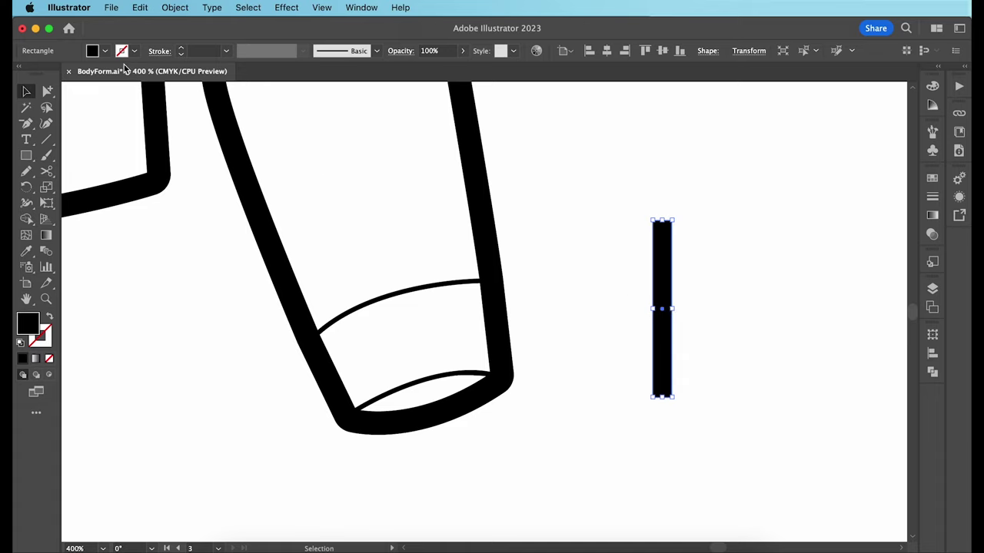
pyautogui.click(106, 51)
pyautogui.click(21, 73)
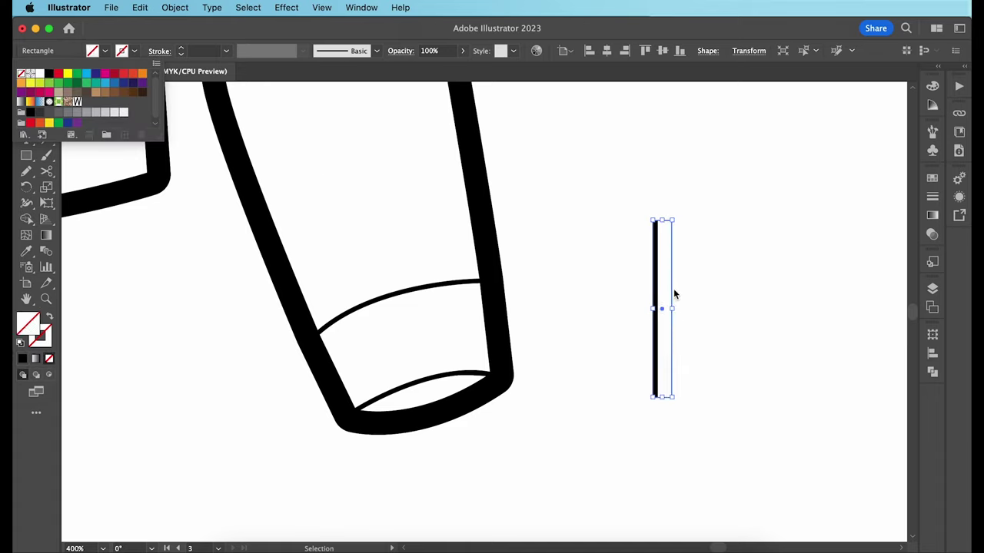
pyautogui.rightClick(674, 294)
pyautogui.moveTo(747, 479)
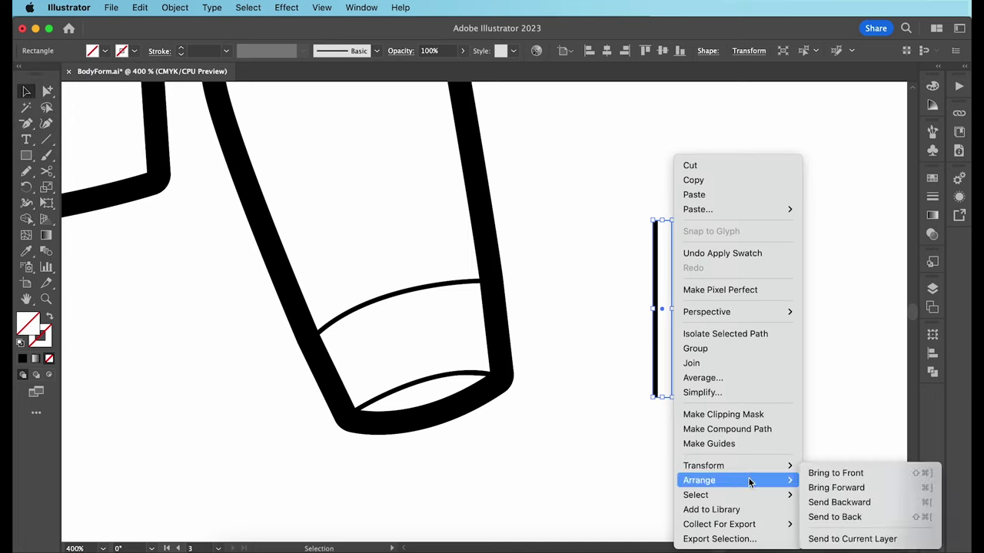
pyautogui.click(831, 517)
# Step: Select both rectangles and create a new pattern brush from them with the default options
pyautogui.moveTo(684, 258); pyautogui.dragTo(643, 322)
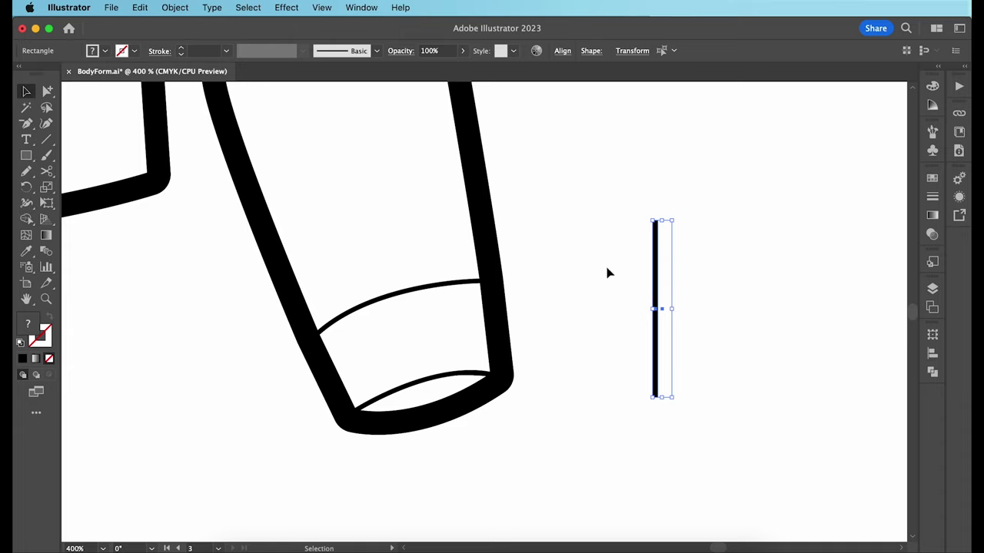
pyautogui.click(376, 51)
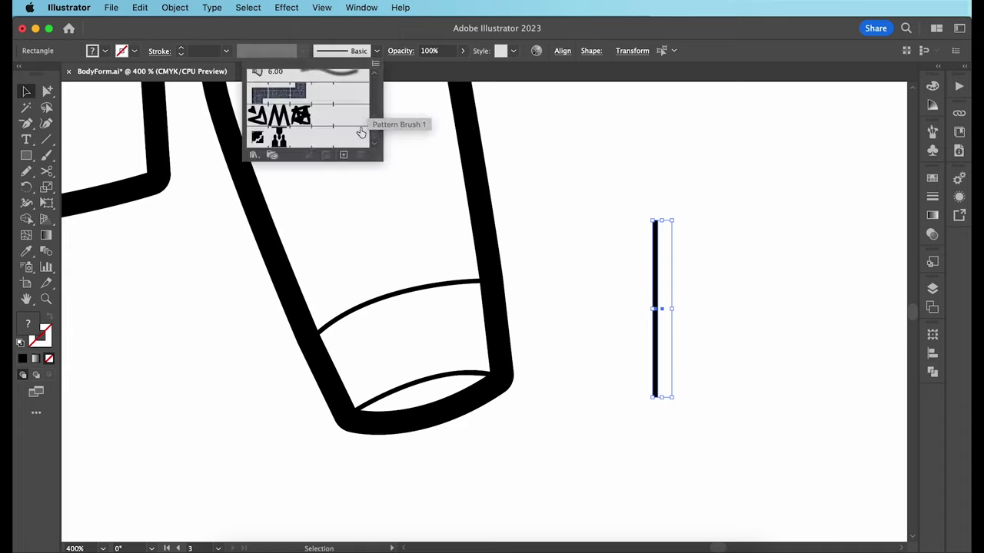
pyautogui.click(345, 157)
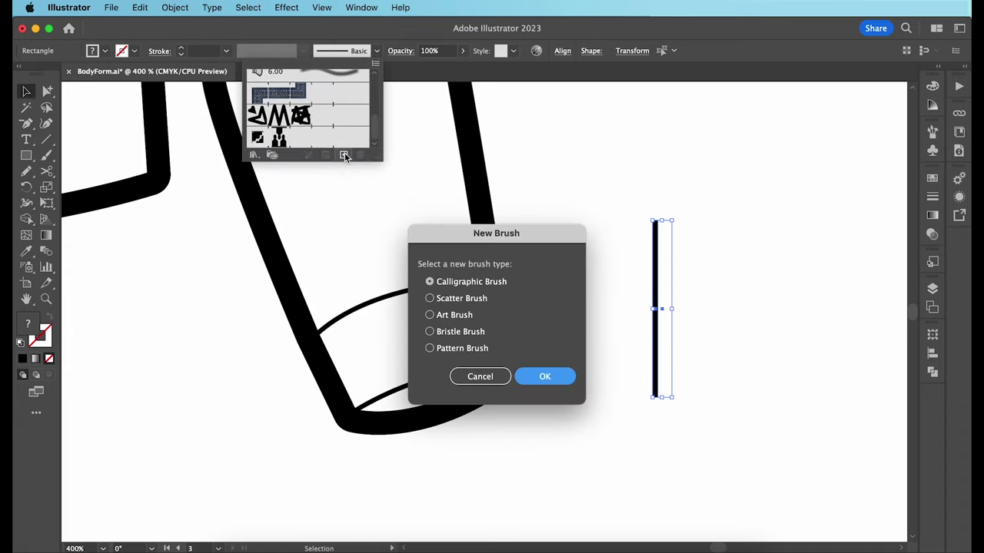
pyautogui.click(461, 351)
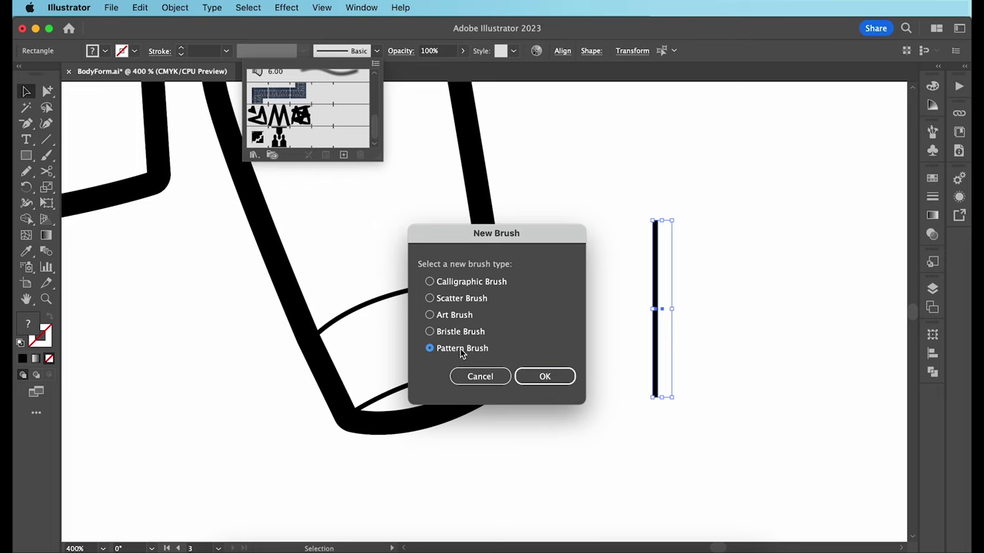
pyautogui.click(542, 376)
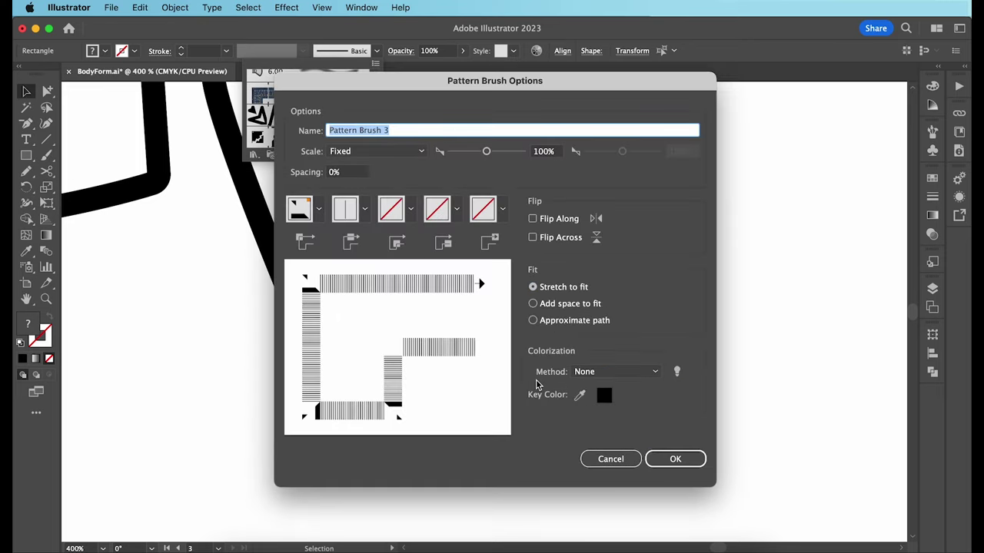
pyautogui.click(675, 459)
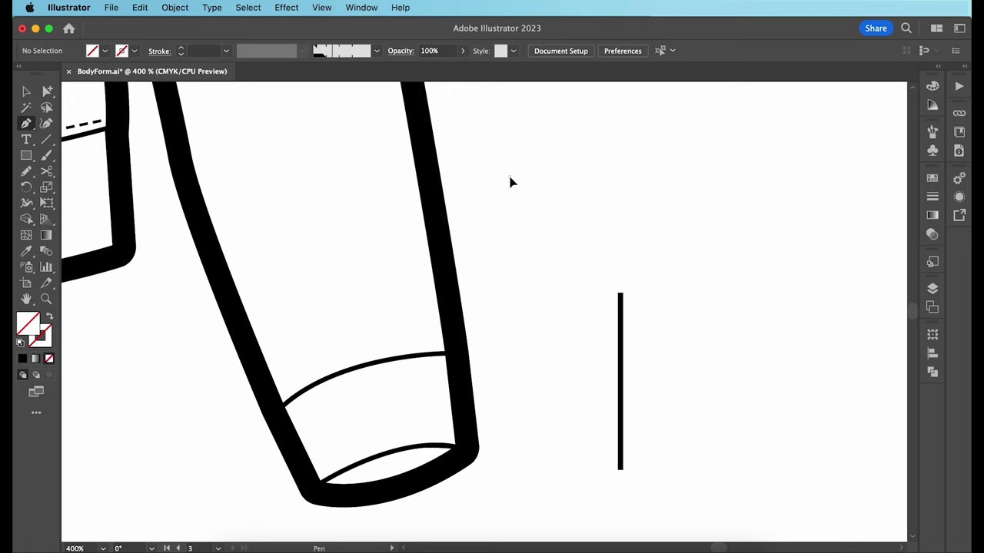
# Step: Draw a horizontal test line above the rectangle and try the new pattern brush on it
pyautogui.click(510, 177)
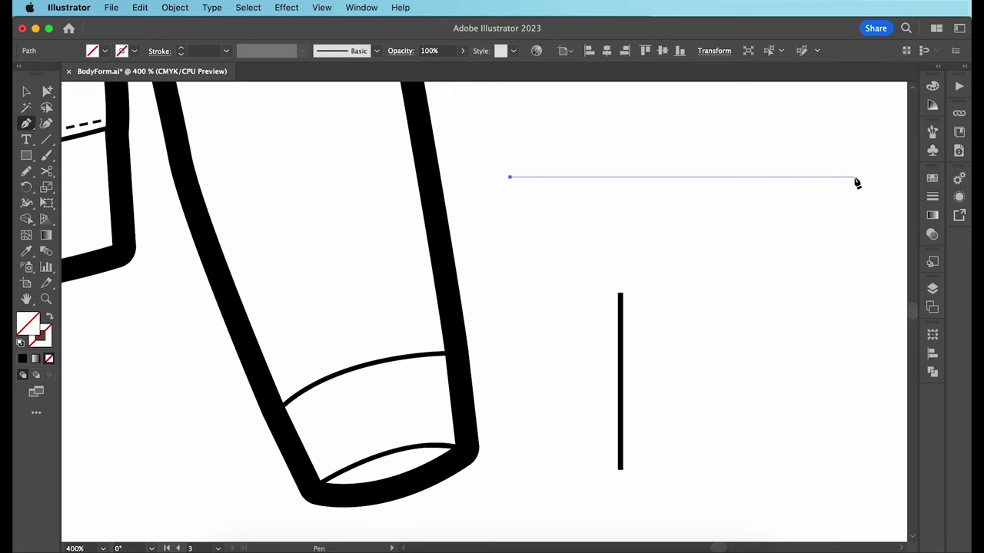
pyautogui.click(852, 179)
pyautogui.click(25, 92)
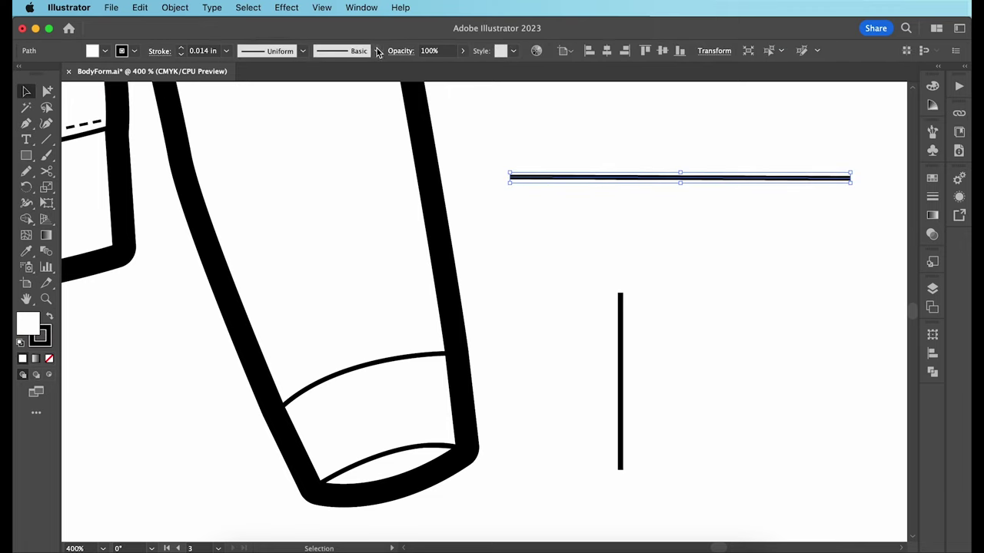
pyautogui.click(377, 50)
pyautogui.click(347, 142)
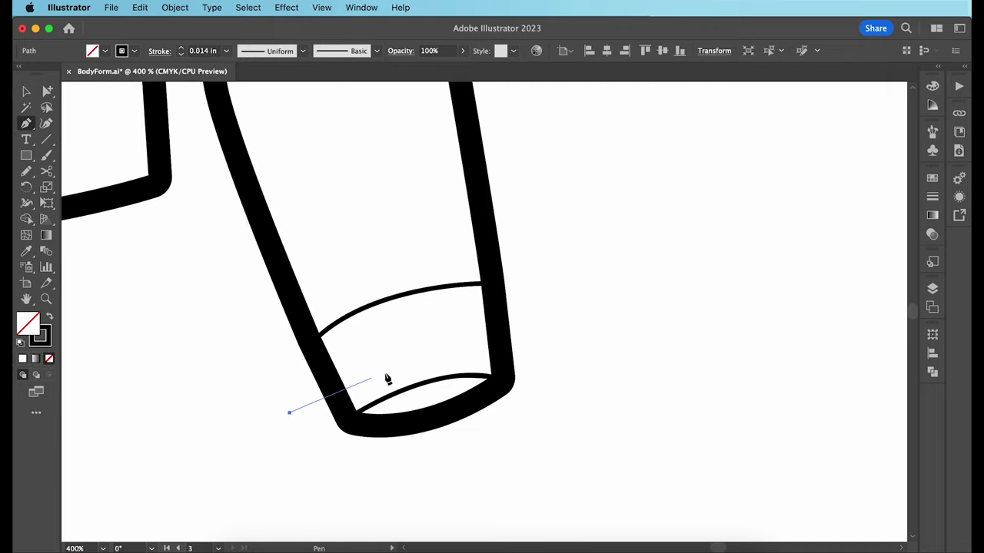
# Step: Draw a curved line across the middle of the right cuff, extending past both edges, and apply Pattern Brush 3 to it
pyautogui.moveTo(549, 330); pyautogui.dragTo(700, 340)
pyautogui.press('v')
pyautogui.click(476, 351)
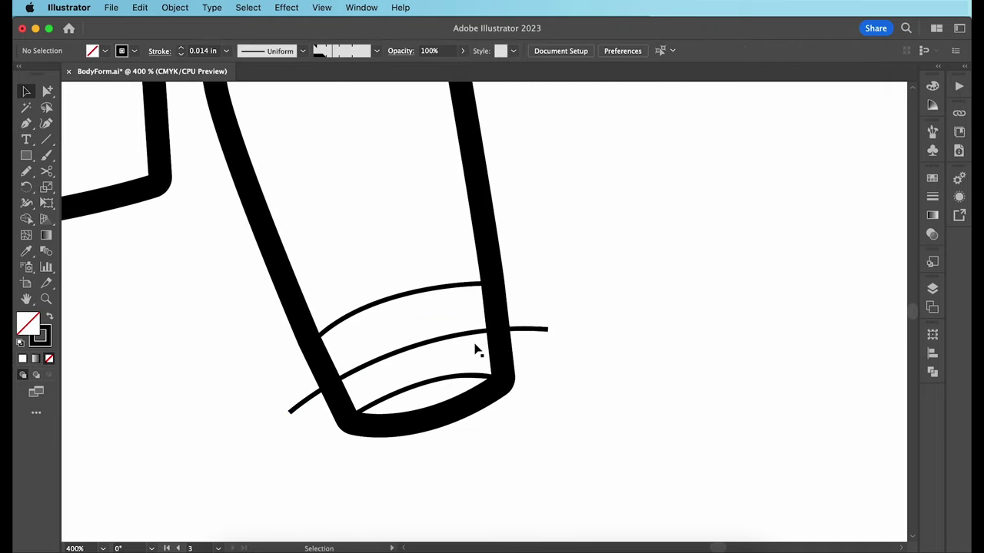
pyautogui.click(475, 342)
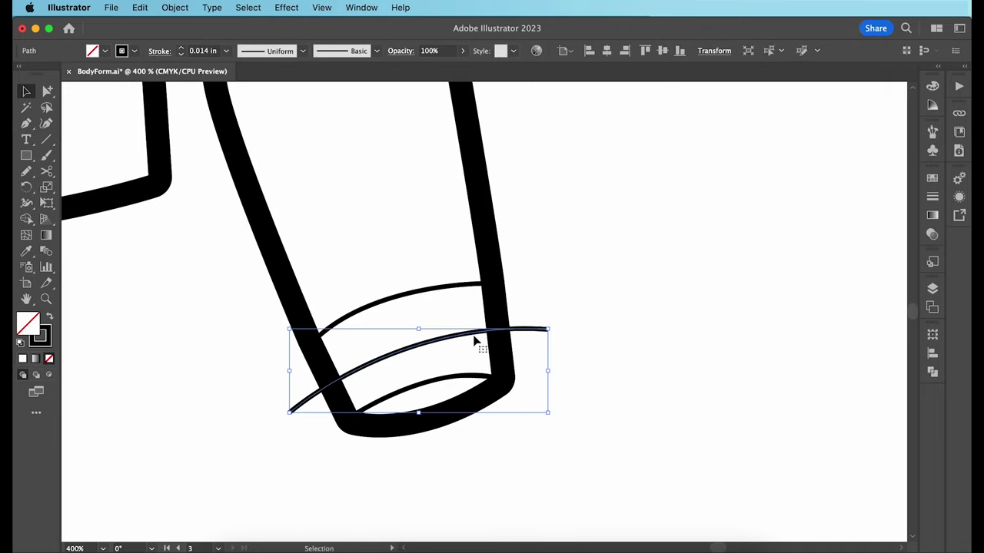
pyautogui.click(377, 51)
pyautogui.click(332, 138)
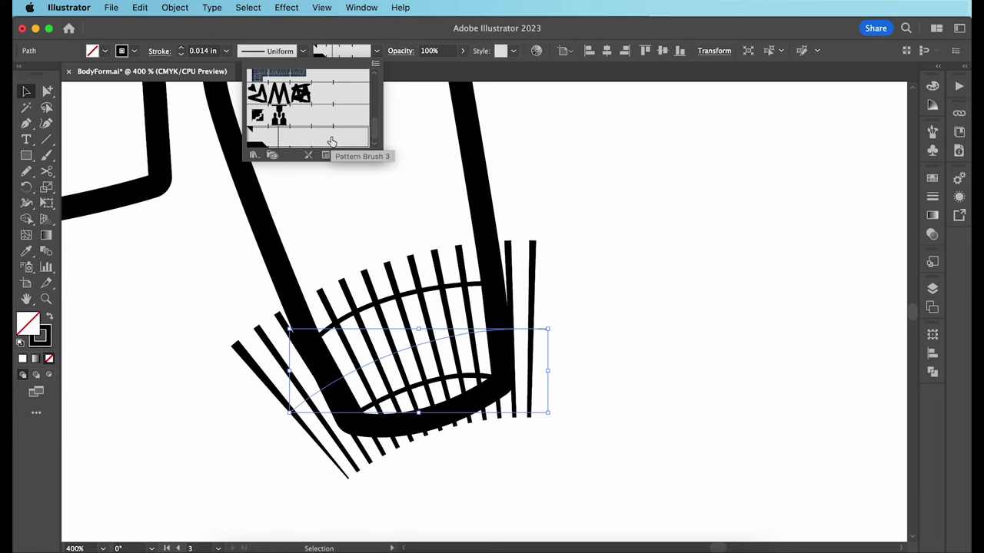
# Step: Set the cuff ribbing line's stroke to 0.008 in and move the ribbing off the cuff to the empty area beside the sleeve
pyautogui.click(227, 53)
pyautogui.click(227, 66)
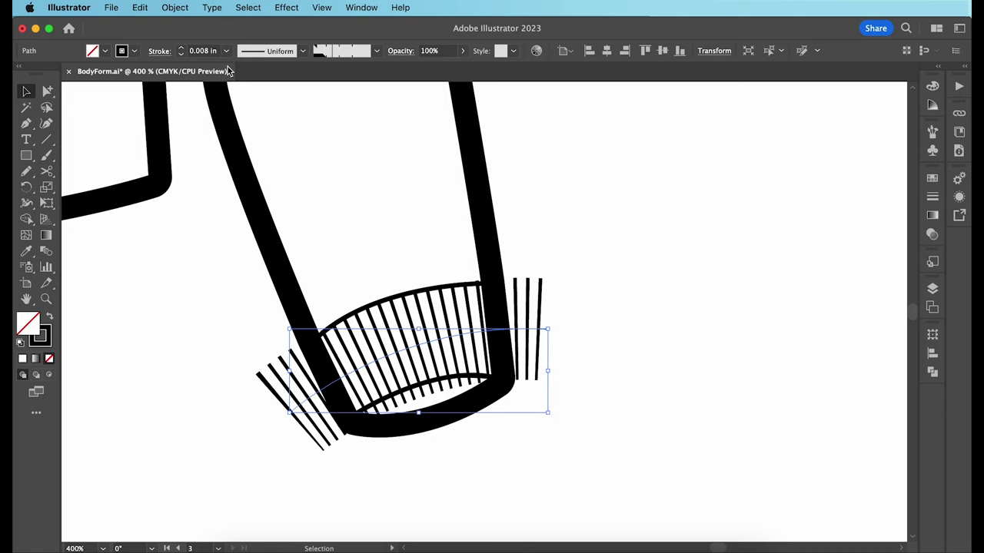
pyautogui.moveTo(428, 349); pyautogui.dragTo(653, 384)
# Step: Copy the right cuff shape and place the pasted copy over the middle of the ribbing lines
pyautogui.press('a')
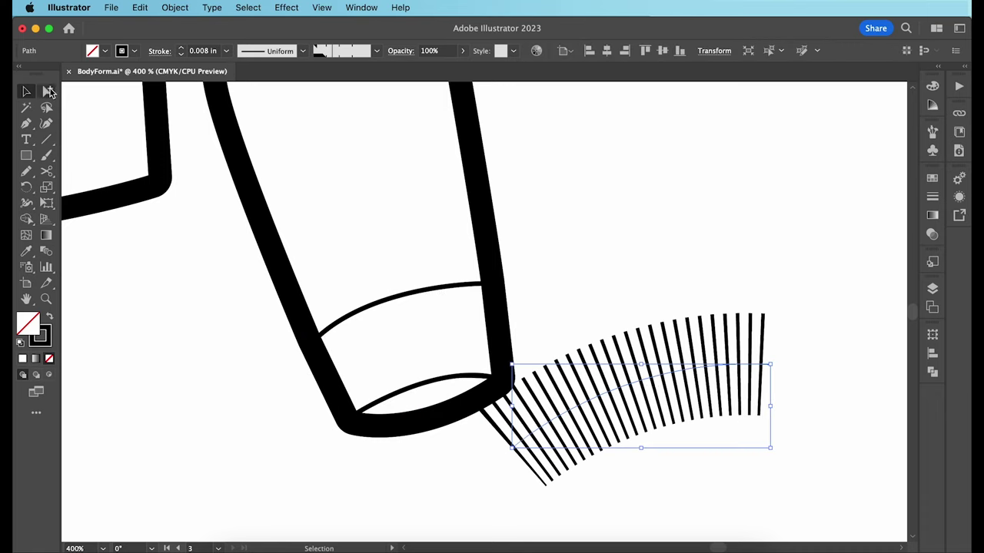
pyautogui.click(388, 343)
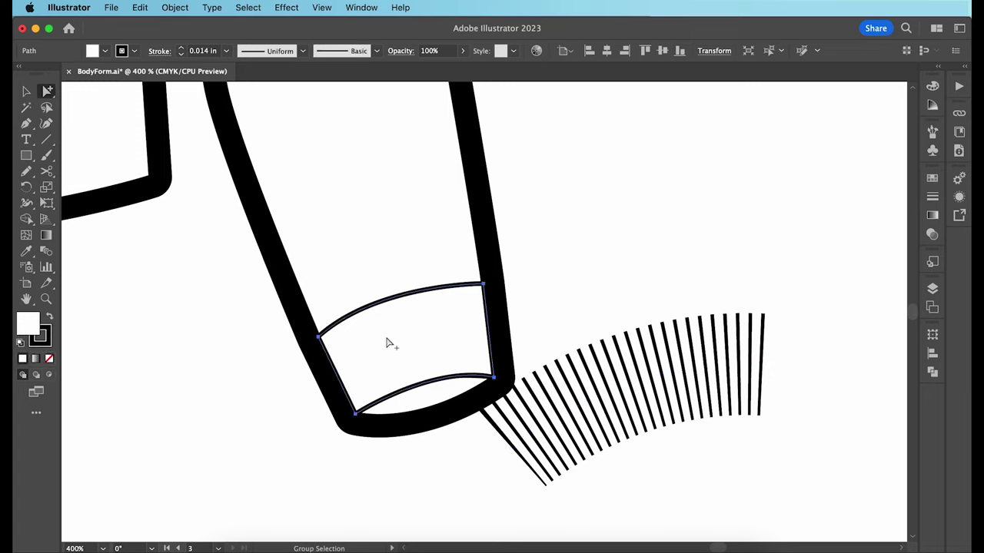
pyautogui.press('super+c')
pyautogui.press('super+v')
pyautogui.moveTo(480, 313)
pyautogui.mouseDown()
pyautogui.moveTo(561, 338)
pyautogui.moveTo(619, 373)
pyautogui.moveTo(634, 396)
pyautogui.mouseUp()
pyautogui.press('v')
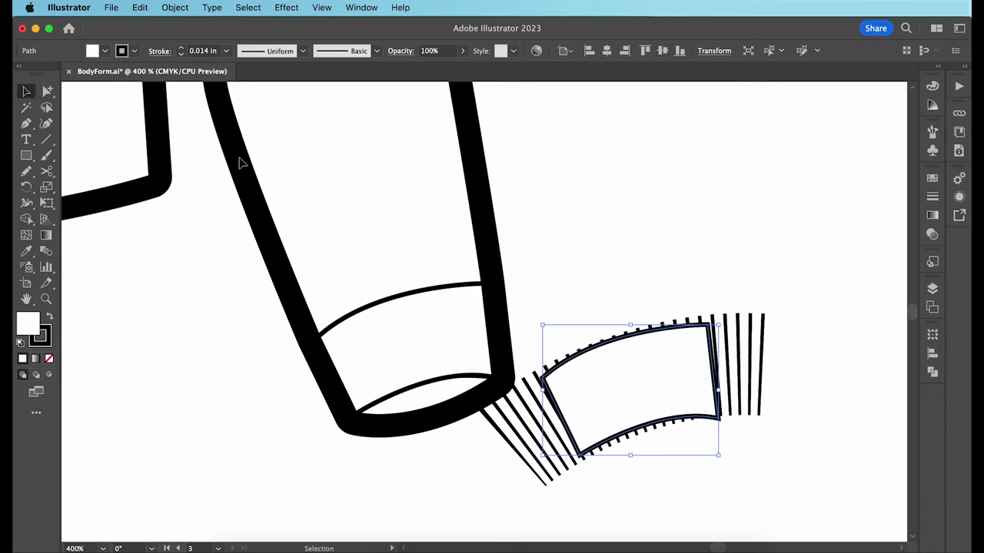
# Step: Make a clipping mask from the cuff copy and the ribbing, and move the clipped ribbing onto the right cuff
pyautogui.moveTo(546, 265); pyautogui.dragTo(650, 392)
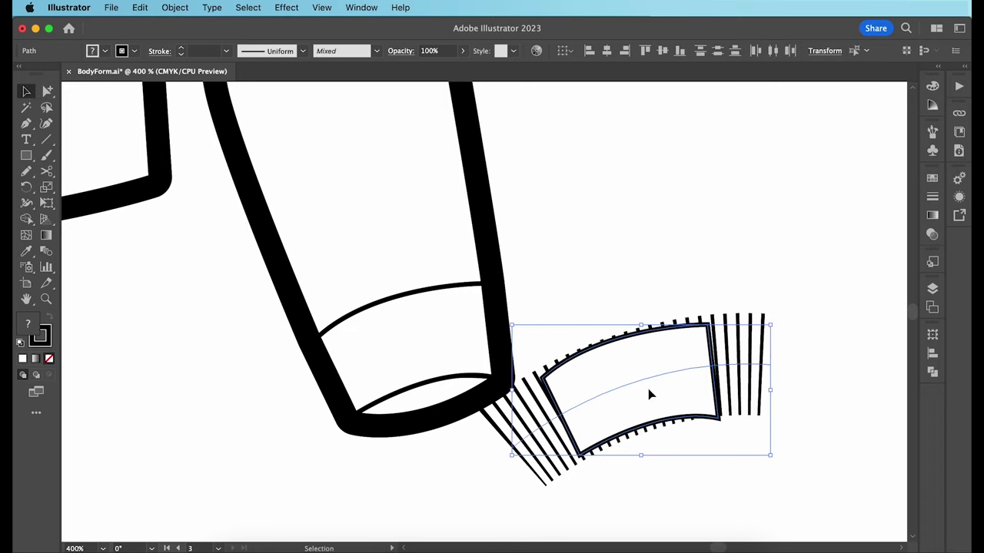
pyautogui.rightClick(648, 393)
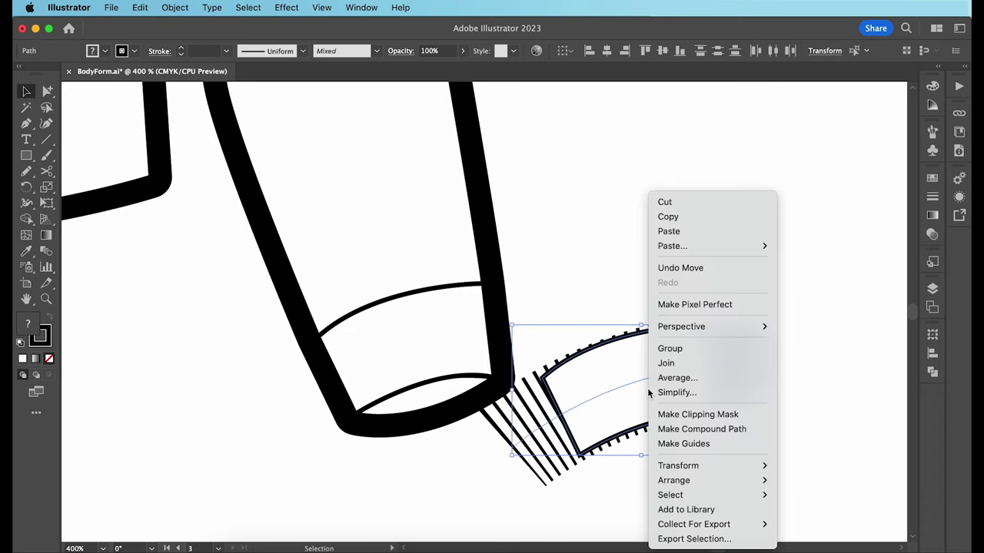
pyautogui.click(684, 416)
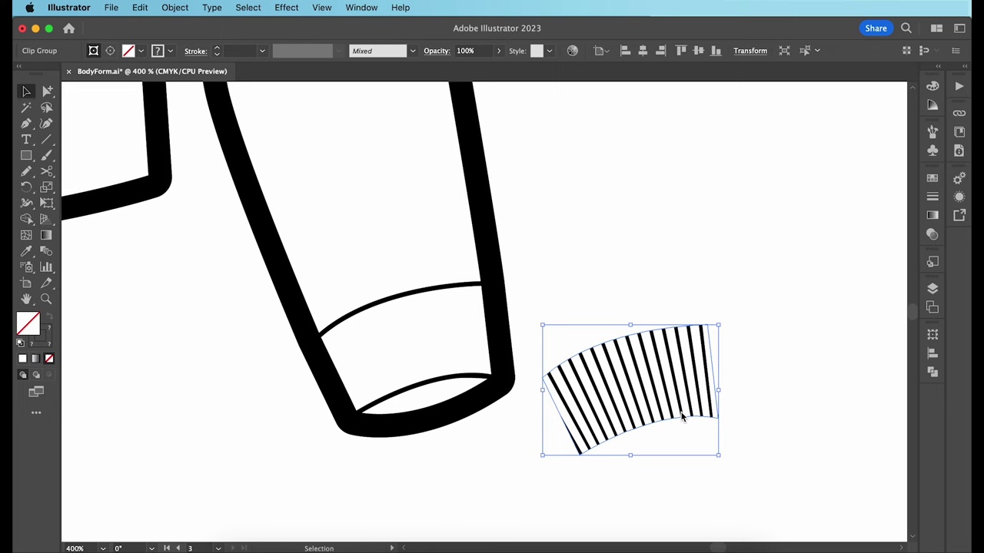
pyautogui.moveTo(673, 412); pyautogui.dragTo(450, 372)
# Step: Reflect a copy of the clipped ribbing and place it on the left cuff
pyautogui.press('super+1')
pyautogui.rightClick(593, 442)
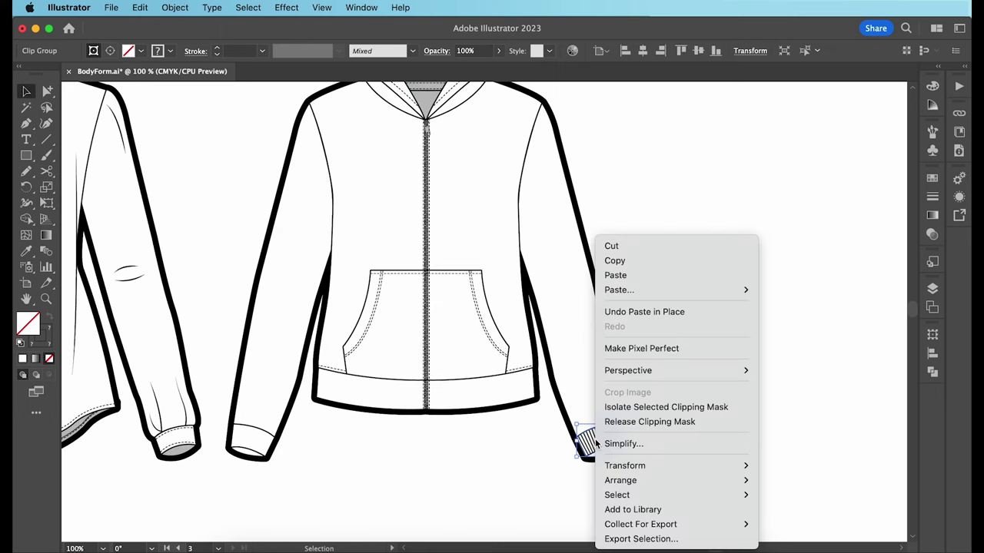
pyautogui.moveTo(626, 463)
pyautogui.click(813, 465)
pyautogui.press('Return')
pyautogui.moveTo(599, 444); pyautogui.dragTo(250, 462)
pyautogui.click(375, 467)
# Step: Draw a curve through the middle of the hem band from the left side seam to the zipper
pyautogui.press('super+equal')
pyautogui.press('p')
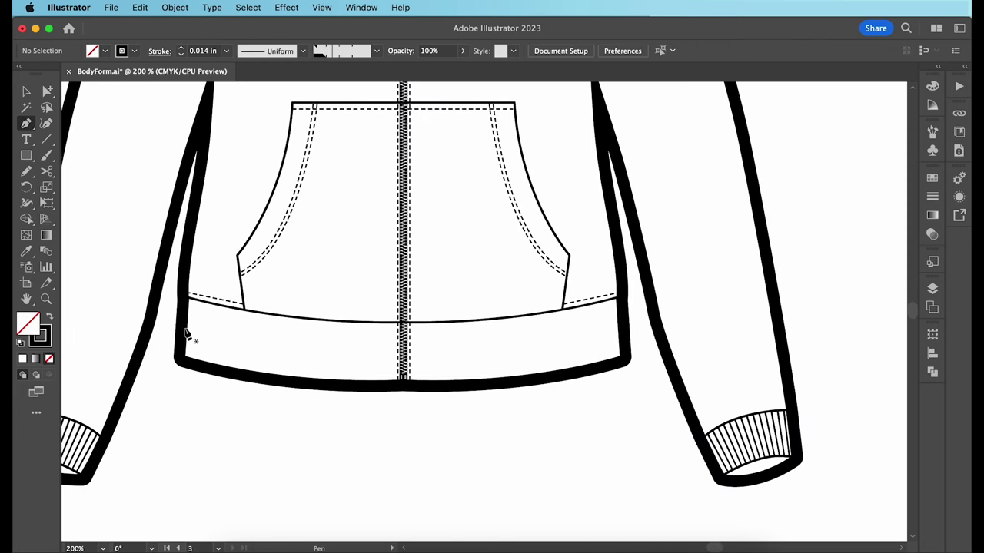
pyautogui.click(184, 329)
pyautogui.moveTo(402, 351); pyautogui.dragTo(522, 344)
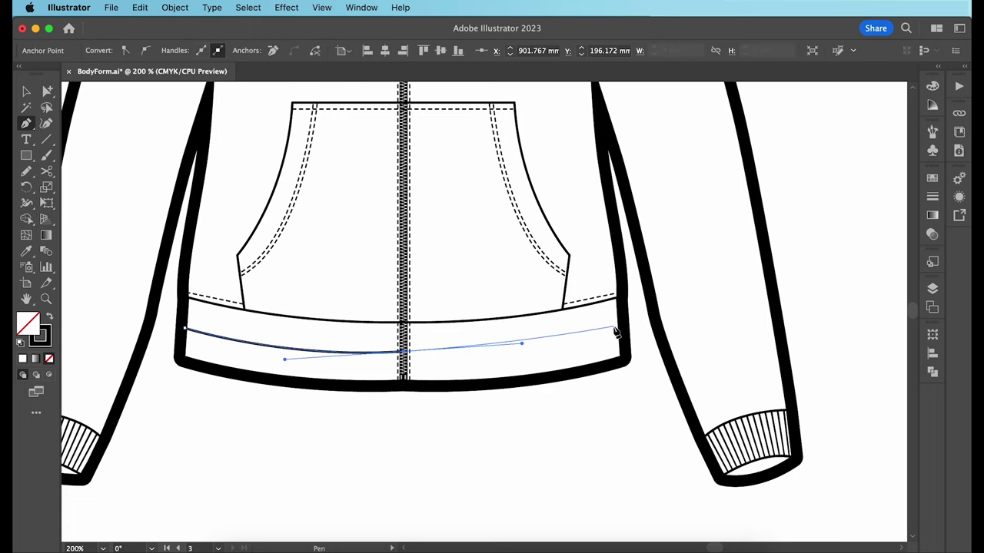
pyautogui.press('Escape')
pyautogui.click(26, 91)
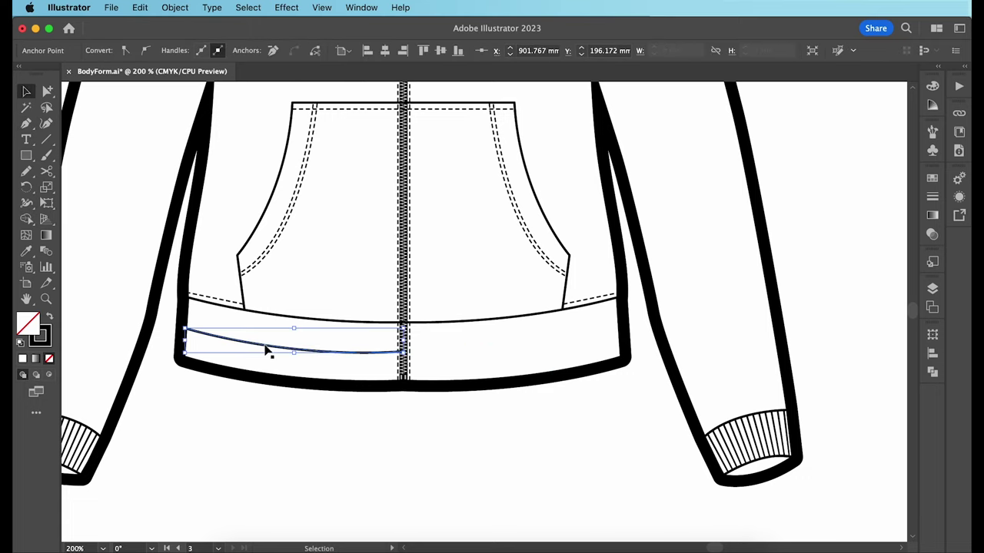
# Step: Apply Pattern Brush 3 to the left hem curve and set its stroke to 0.01 in
pyautogui.click(377, 51)
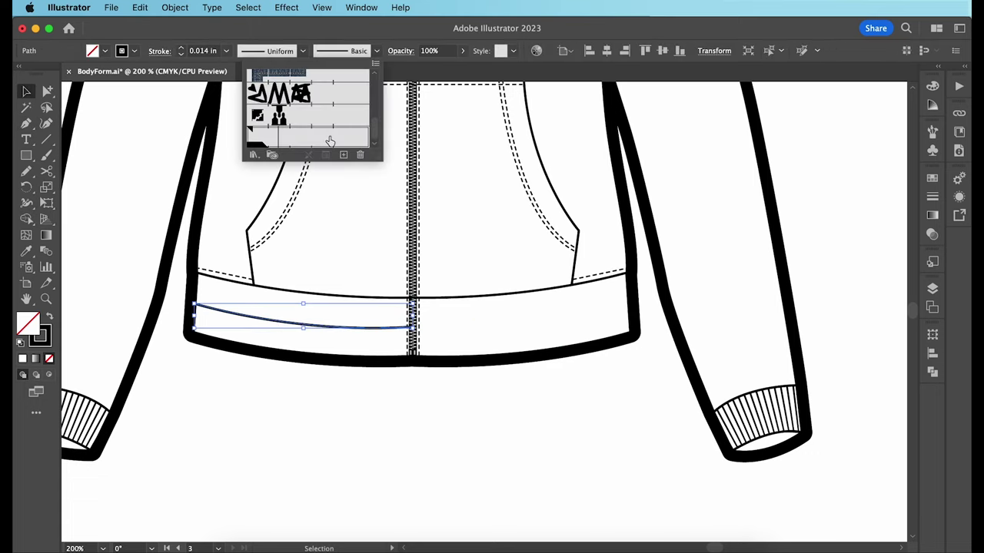
pyautogui.click(330, 139)
pyautogui.click(181, 54)
pyautogui.press('super+shift+a')
# Step: Draw the matching ribbing curve through the right half of the hem band, from the zipper to the side seam
pyautogui.press('p')
pyautogui.click(417, 329)
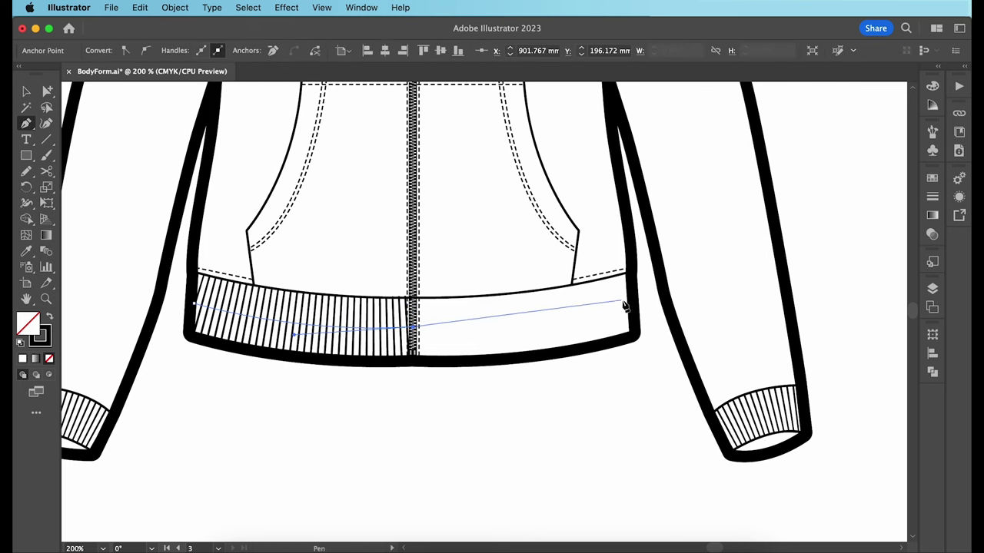
pyautogui.moveTo(561, 323); pyautogui.dragTo(707, 285)
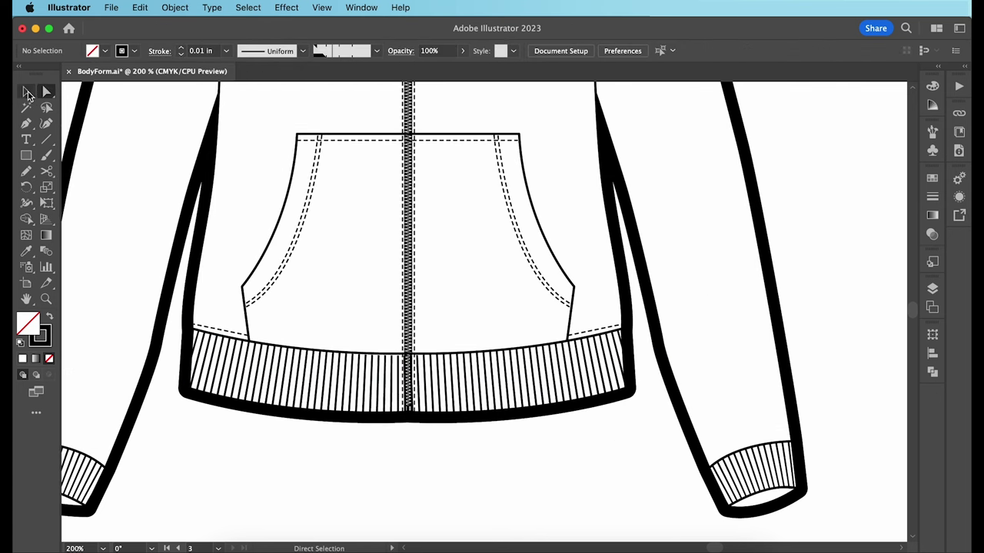
# Step: Draw two curved drape lines on the body, one down from the left armhole and one from the right armhole towards the pocket
pyautogui.press('super+minus')
pyautogui.press('super+minus')
pyautogui.scroll(3, 427, 476)
pyautogui.press('p')
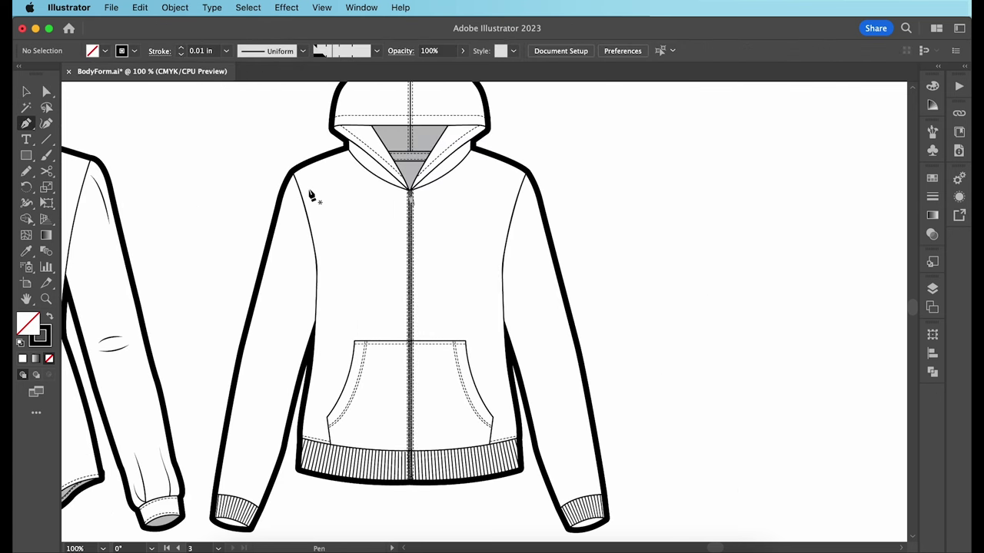
pyautogui.click(309, 189)
pyautogui.moveTo(342, 283); pyautogui.dragTo(367, 312)
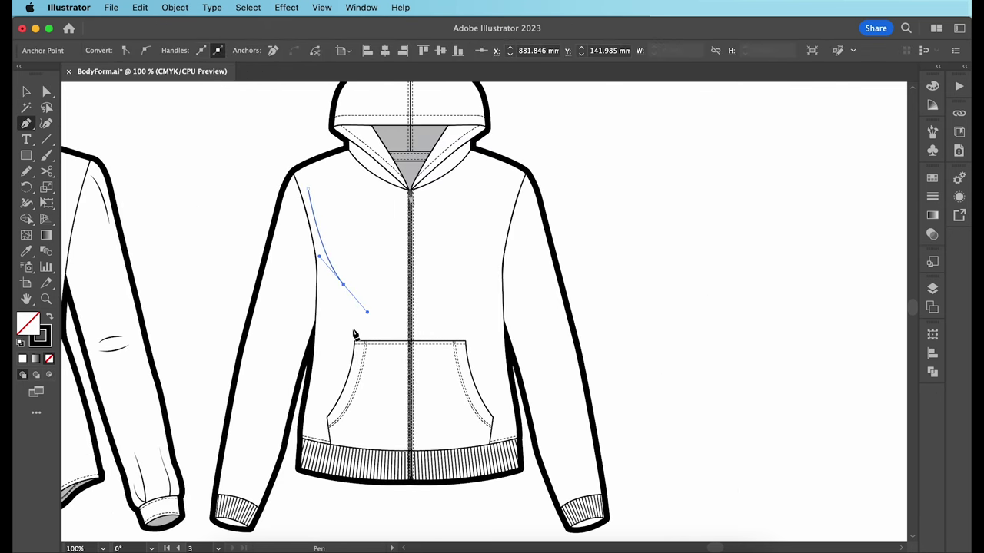
pyautogui.press('Escape')
pyautogui.click(503, 261)
pyautogui.moveTo(477, 348); pyautogui.dragTo(459, 377)
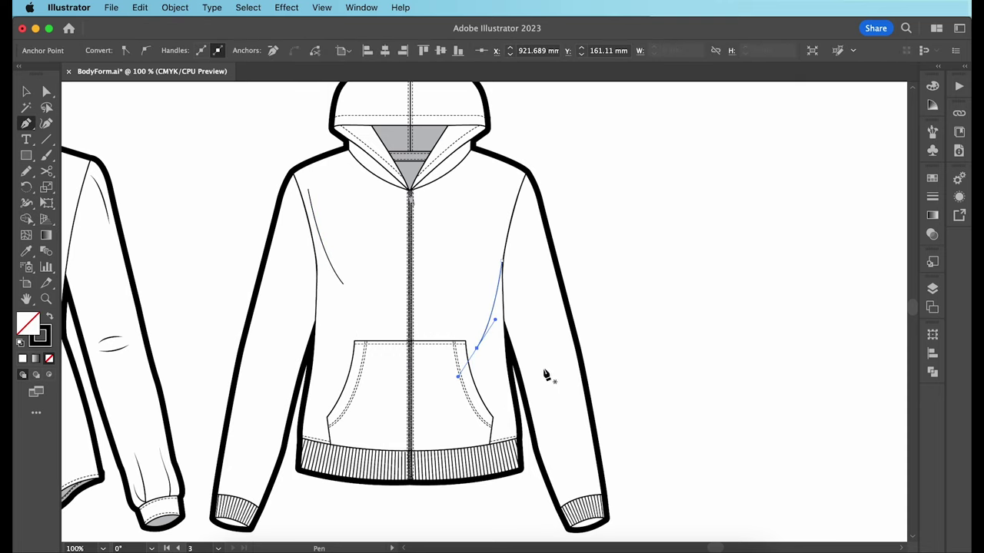
# Step: Draw two short curved crease lines at the elbow of the right sleeve
pyautogui.click(530, 355)
pyautogui.moveTo(558, 343)
pyautogui.mouseDown()
pyautogui.moveTo(580, 345)
pyautogui.moveTo(579, 336)
pyautogui.mouseUp()
pyautogui.press('Escape')
pyautogui.click(530, 363)
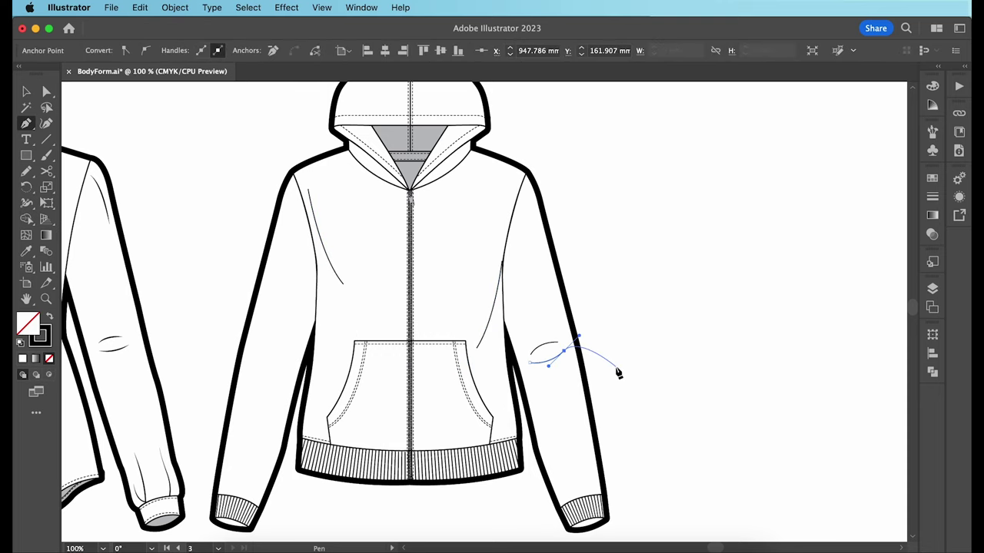
pyautogui.press('Escape')
# Step: Draw a matching pair of short curved elbow creases on the left sleeve
pyautogui.click(262, 341)
pyautogui.moveTo(292, 350); pyautogui.dragTo(302, 367)
pyautogui.press('Escape')
pyautogui.click(256, 356)
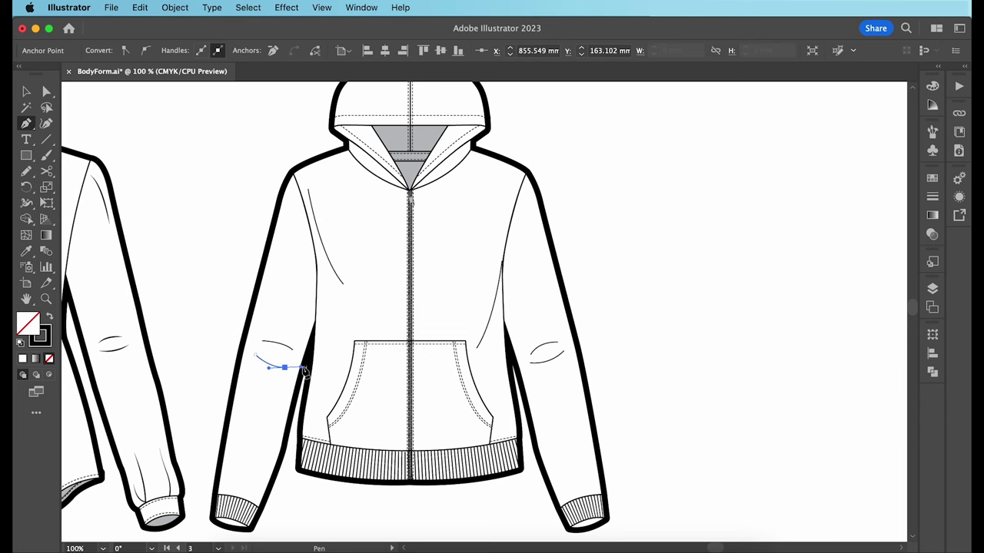
pyautogui.press('Escape')
# Step: Draw a curved crease line on each side of the zipper across the lower part of the pocket
pyautogui.click(413, 429)
pyautogui.moveTo(458, 413); pyautogui.dragTo(478, 400)
pyautogui.press('Escape')
pyautogui.click(407, 430)
pyautogui.moveTo(368, 433); pyautogui.dragTo(345, 433)
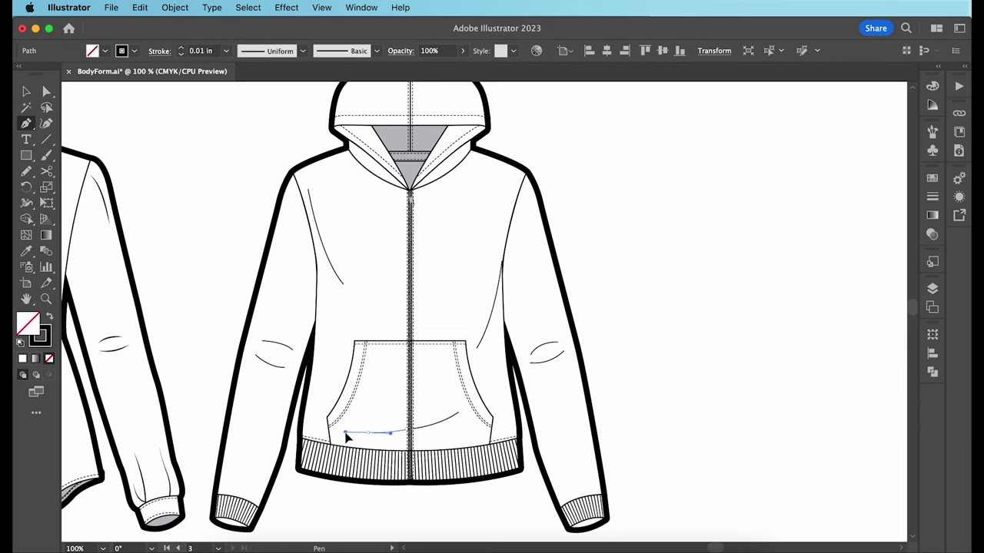
# Step: Select the body drape lines and all elbow creases and apply a tapered width profile to their strokes
pyautogui.scroll(1, 647, 338)
pyautogui.press('v')
pyautogui.click(505, 322)
pyautogui.keyDown('shift'); pyautogui.click(339, 286); pyautogui.keyUp('shift')
pyautogui.keyDown('shift'); pyautogui.click(292, 389); pyautogui.keyUp('shift')
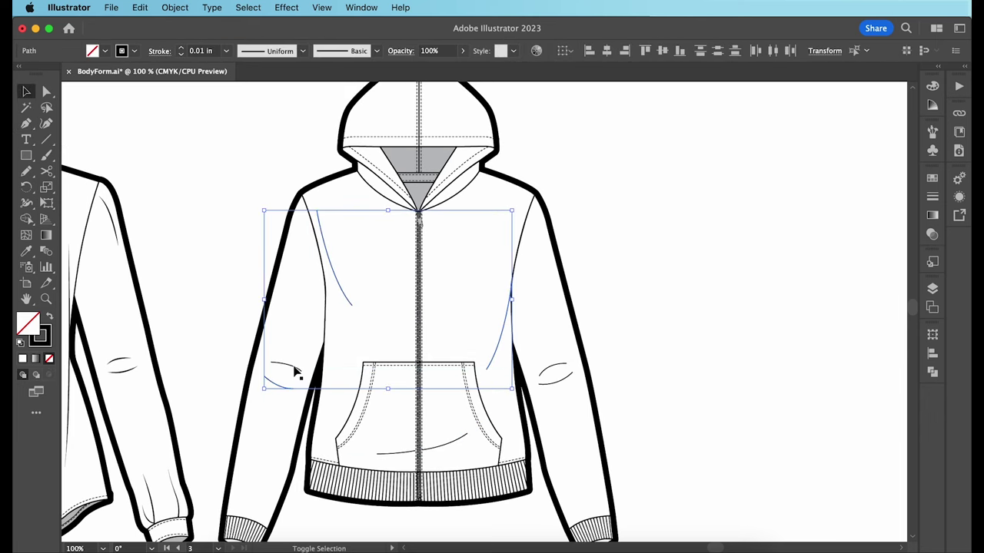
pyautogui.keyDown('shift'); pyautogui.click(294, 367); pyautogui.keyUp('shift')
pyautogui.keyDown('shift'); pyautogui.click(562, 380); pyautogui.keyUp('shift')
pyautogui.keyDown('shift'); pyautogui.click(551, 367); pyautogui.keyUp('shift')
pyautogui.click(302, 51)
pyautogui.click(263, 93)
pyautogui.click(701, 235)
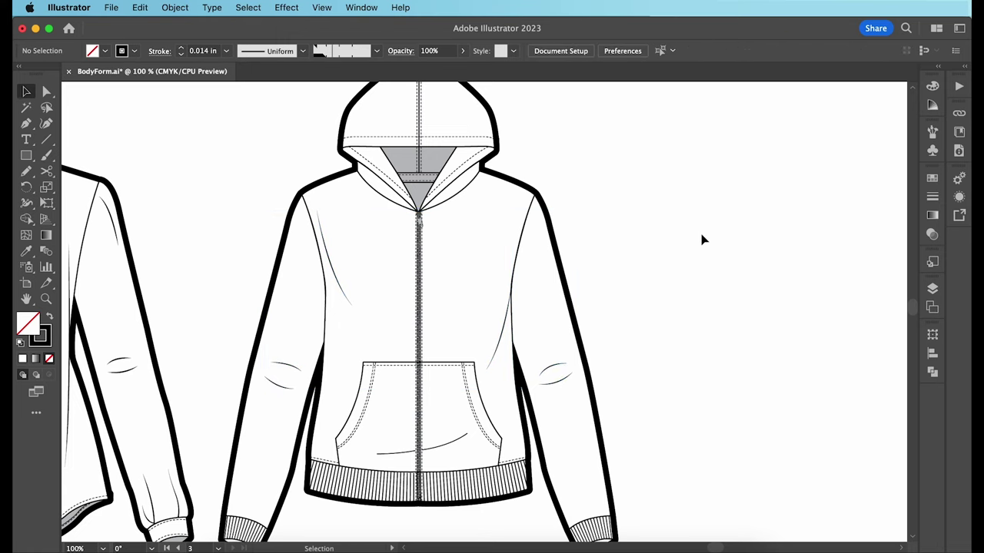
# Step: Apply a tapered width profile to the pocket crease lines on both sides of the zipper
pyautogui.click(460, 442)
pyautogui.click(303, 50)
pyautogui.click(261, 99)
pyautogui.click(694, 263)
pyautogui.click(401, 454)
pyautogui.click(302, 50)
pyautogui.click(262, 98)
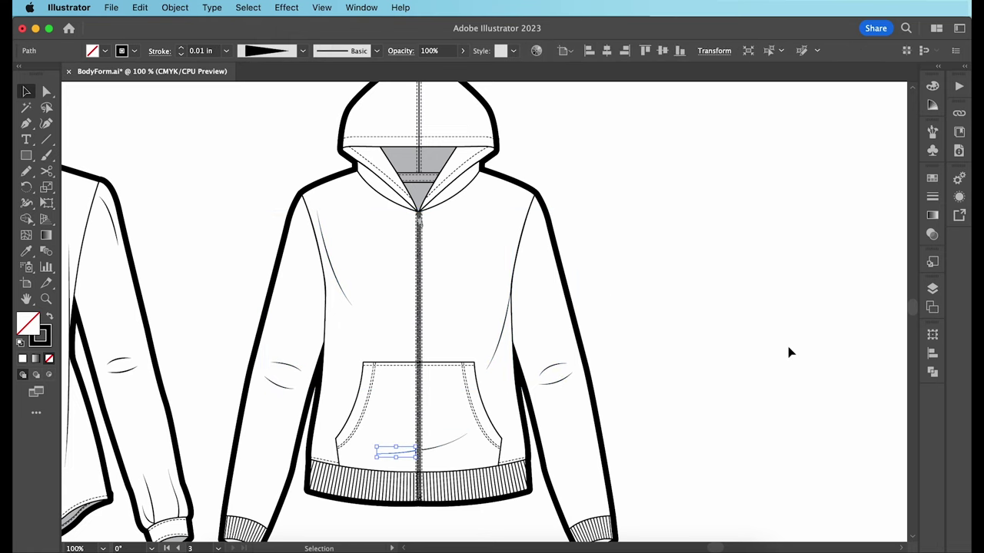
pyautogui.click(790, 347)
pyautogui.scroll(-1, 803, 355)
pyautogui.press('super+minus')
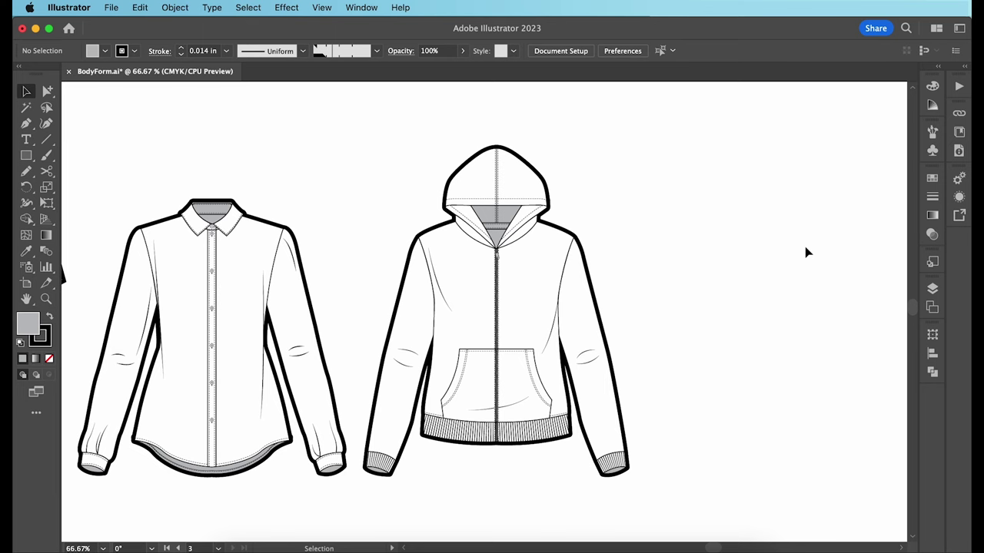